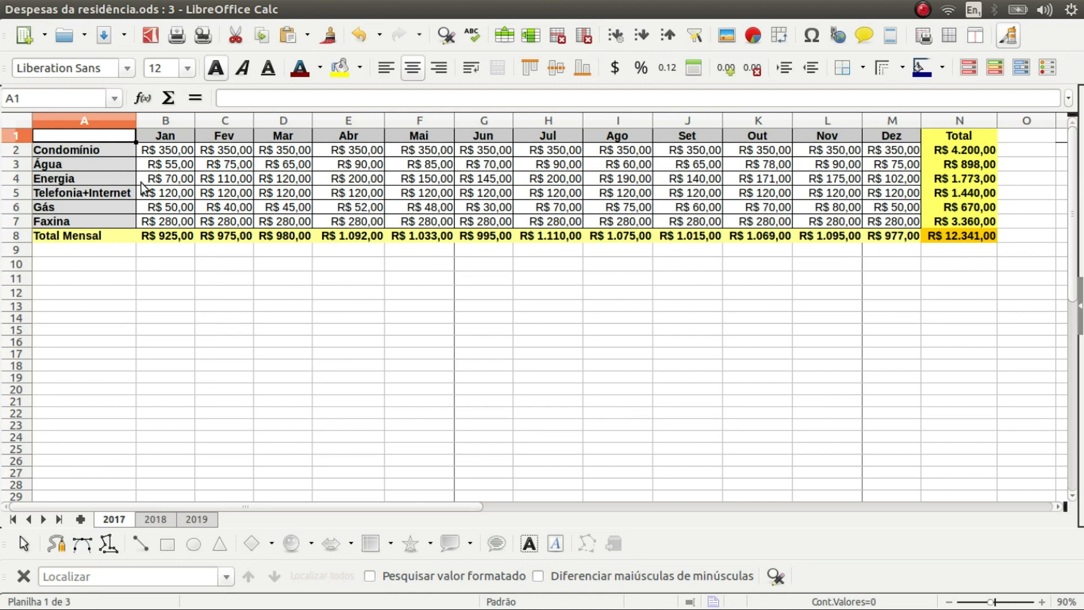
# Select the 2017 expense categories and monthly values in A1:M7
pyautogui.moveTo(116, 136); pyautogui.dragTo(671, 220)
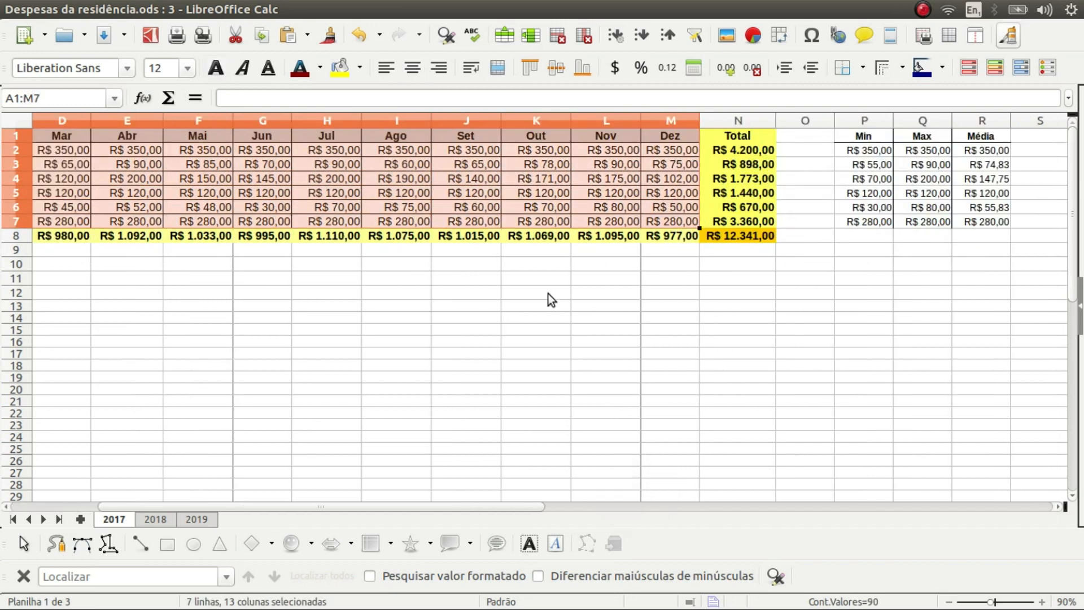
pyautogui.hscroll(-3, 548, 294)
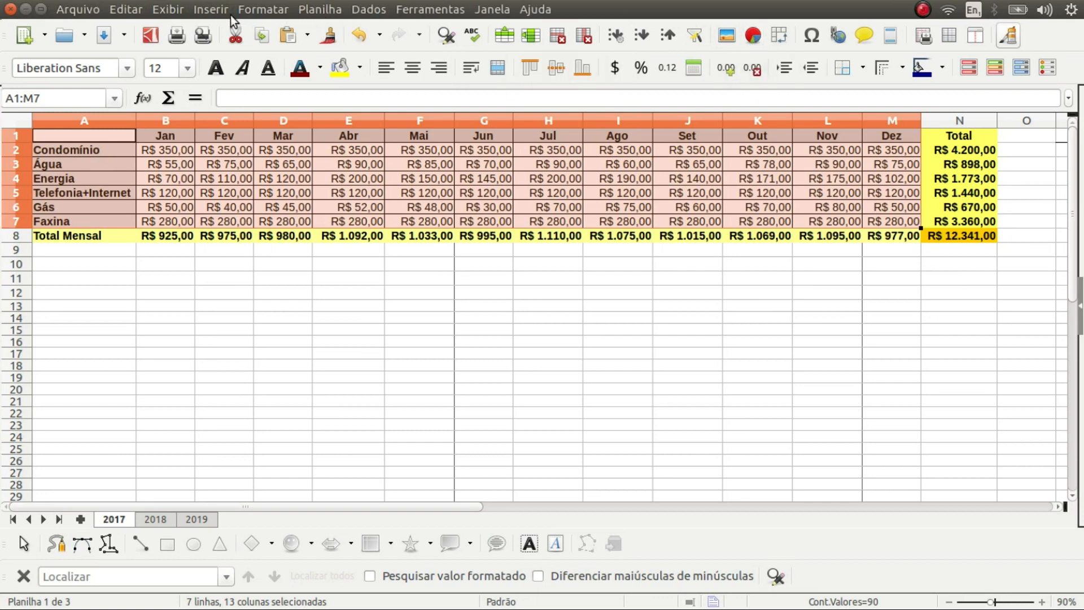
pyautogui.click(209, 10)
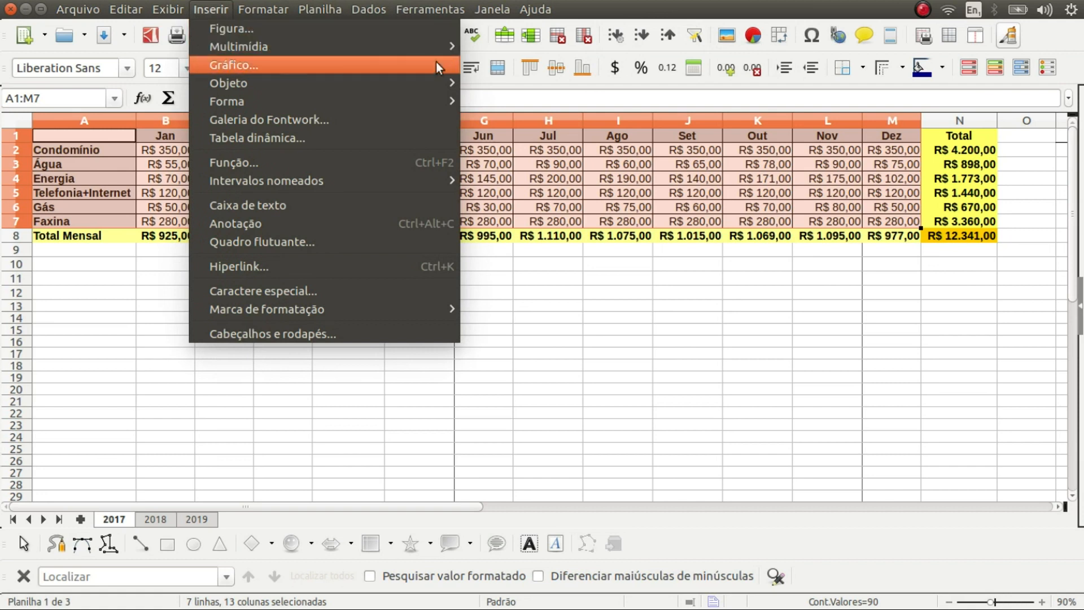
# Insert a chart of A1:M7 as a Linha chart with Pontos e linhas
pyautogui.click(753, 36)
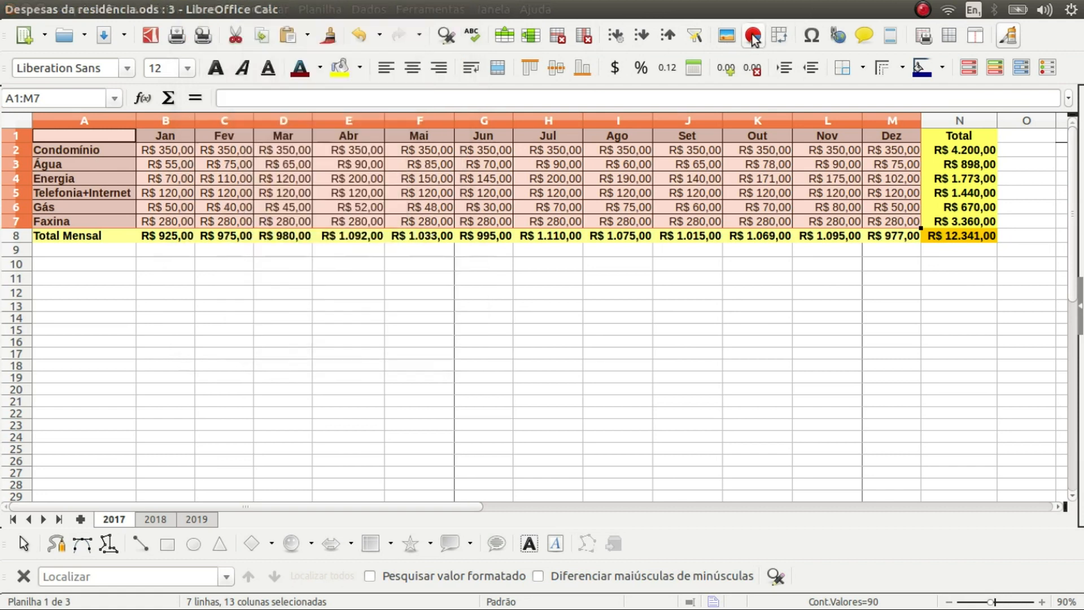
pyautogui.click(752, 35)
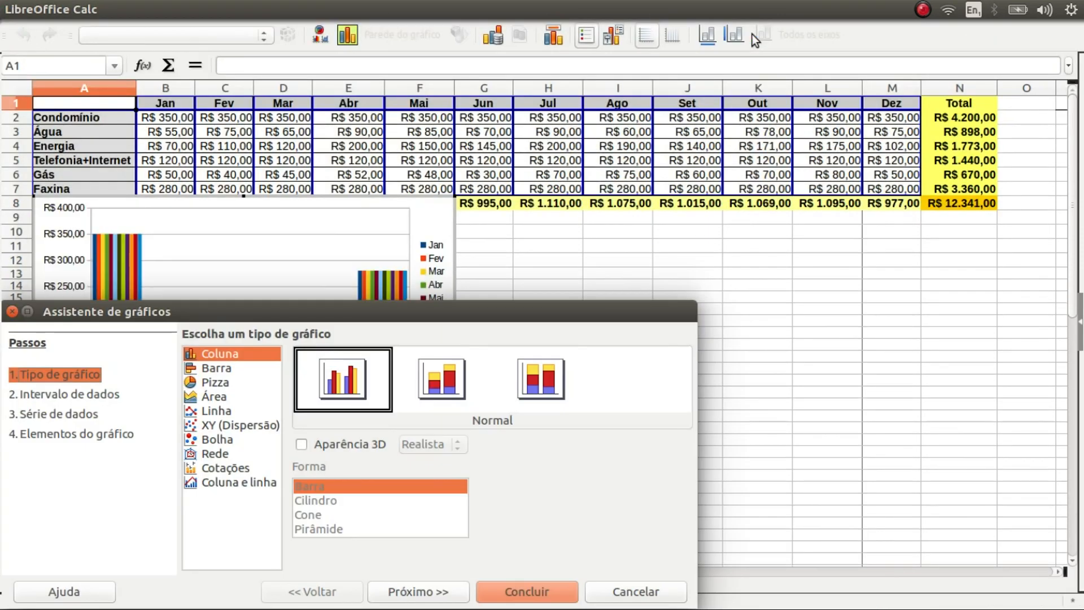
pyautogui.moveTo(378, 309); pyautogui.dragTo(783, 184)
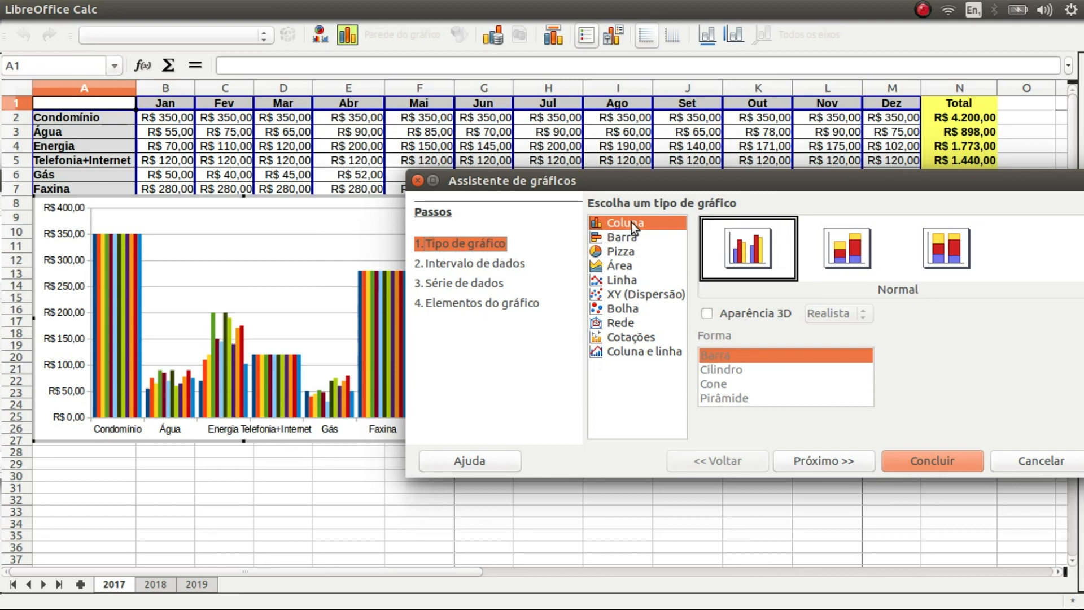
pyautogui.click(616, 286)
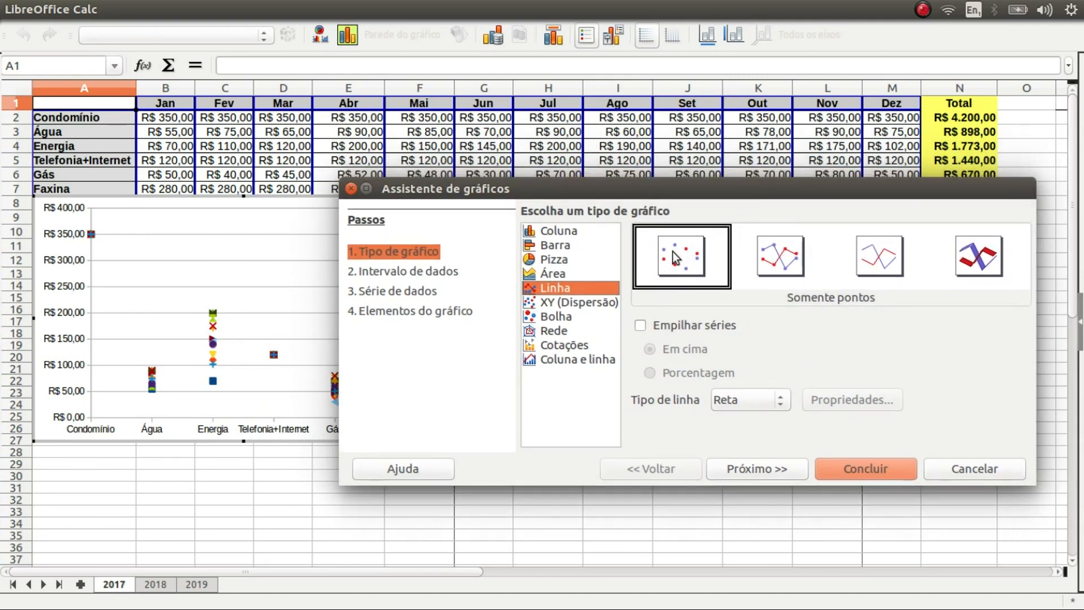
pyautogui.click(785, 259)
pyautogui.moveTo(643, 187); pyautogui.dragTo(766, 177)
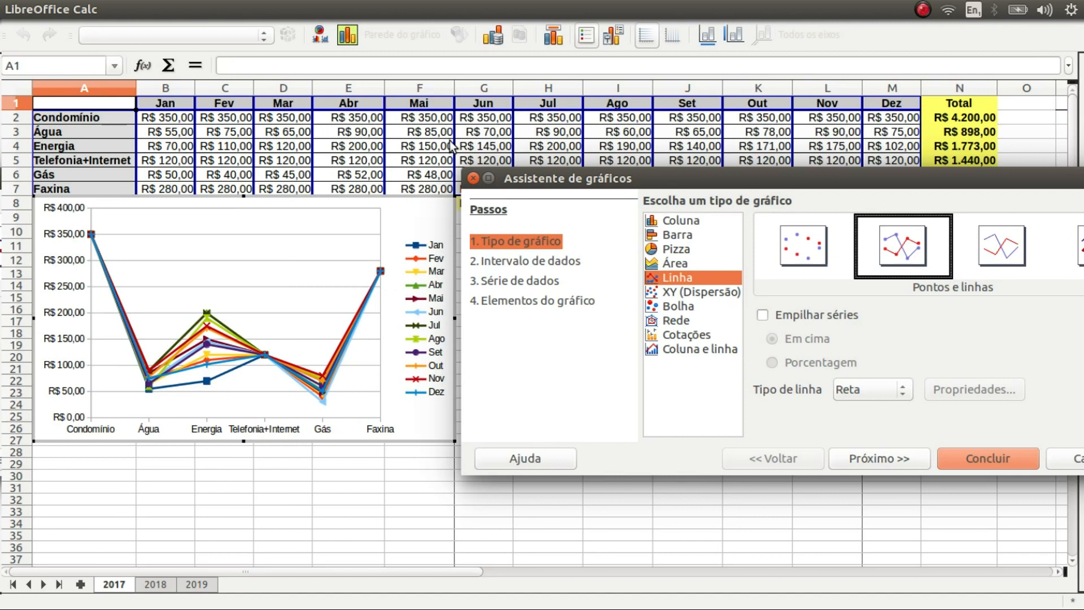
pyautogui.moveTo(709, 177); pyautogui.dragTo(541, 172)
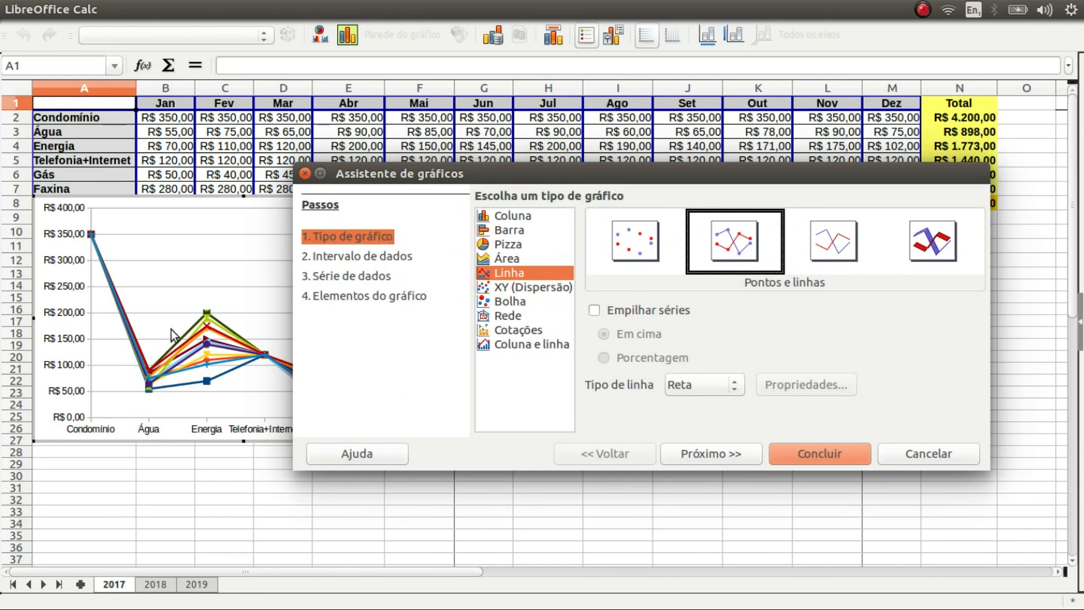
pyautogui.click(724, 458)
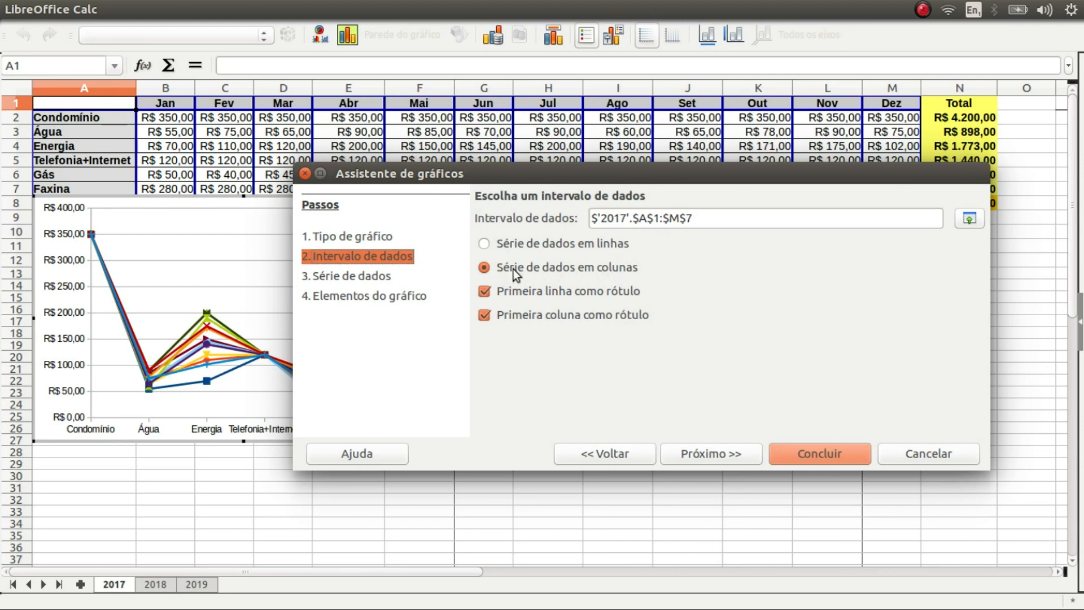
# Set the chart's data series in rows, one line per expense category across Jan–Dez
pyautogui.click(485, 245)
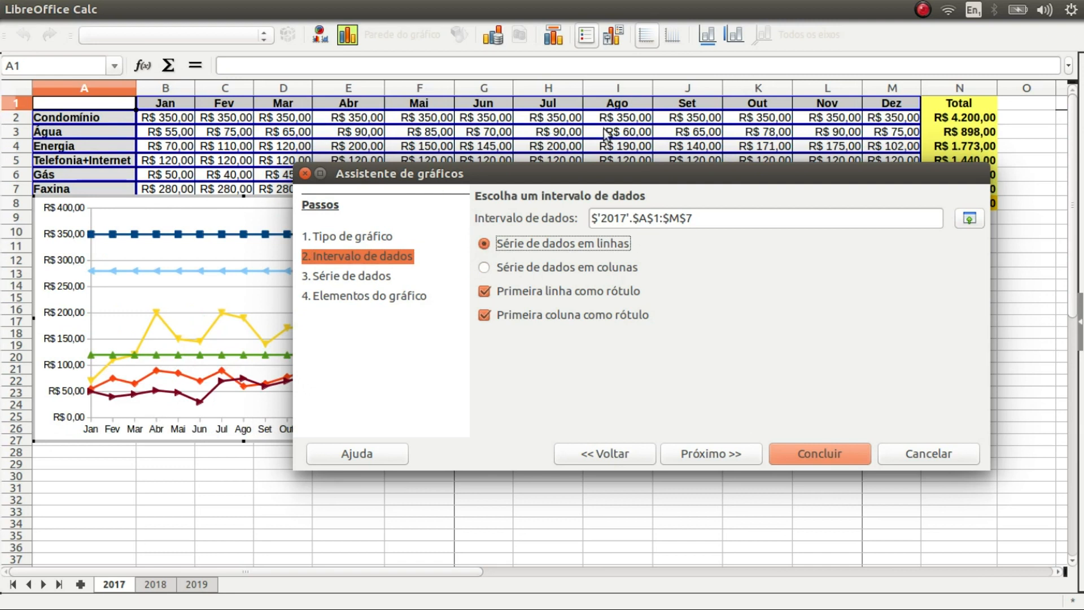
pyautogui.moveTo(419, 177); pyautogui.dragTo(592, 147)
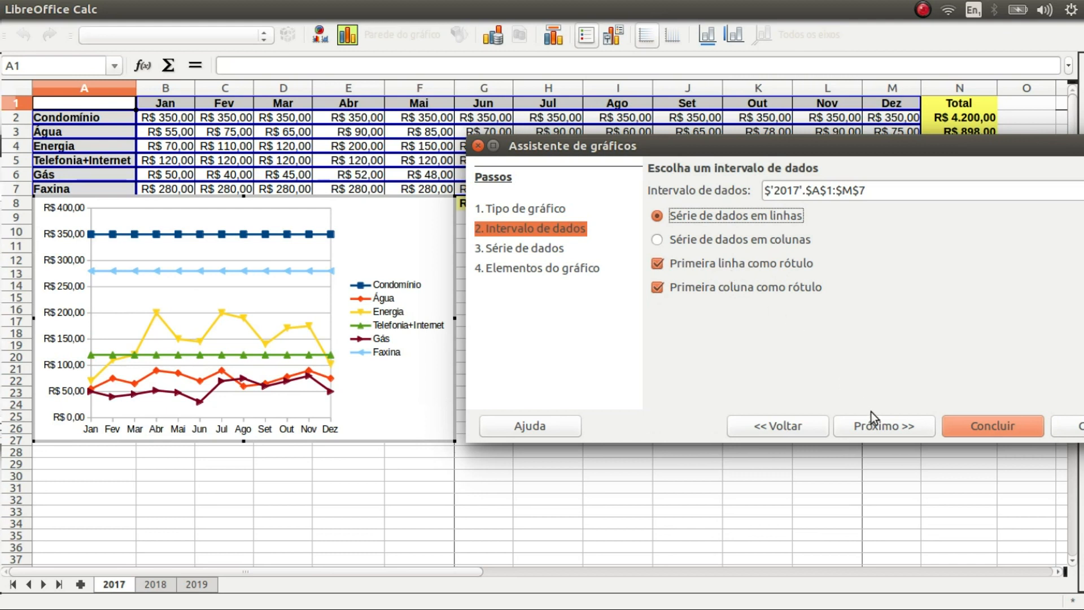
pyautogui.click(887, 425)
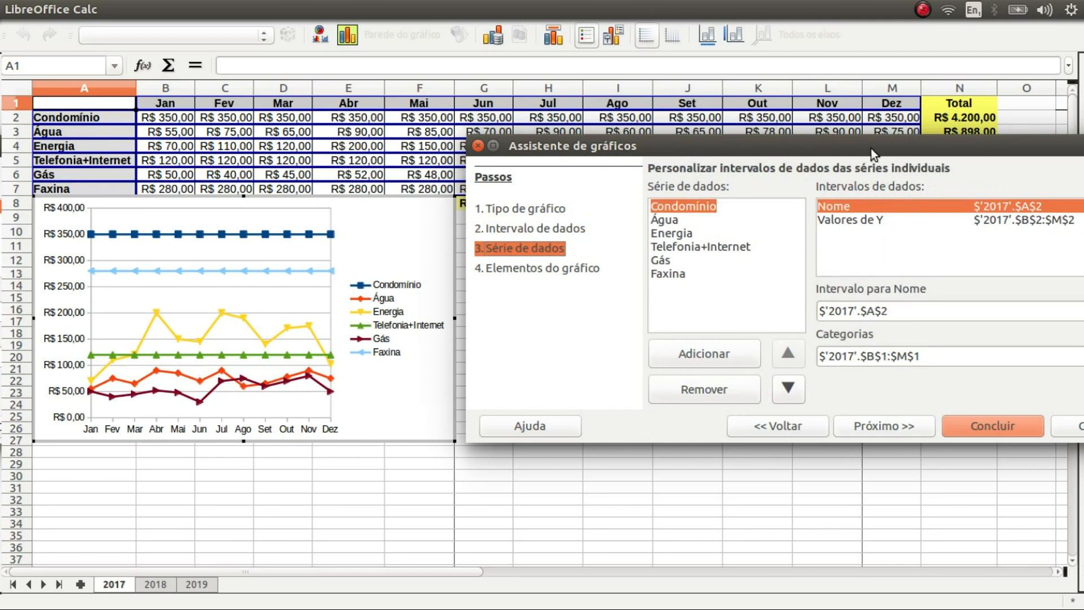
pyautogui.moveTo(869, 148); pyautogui.dragTo(760, 196)
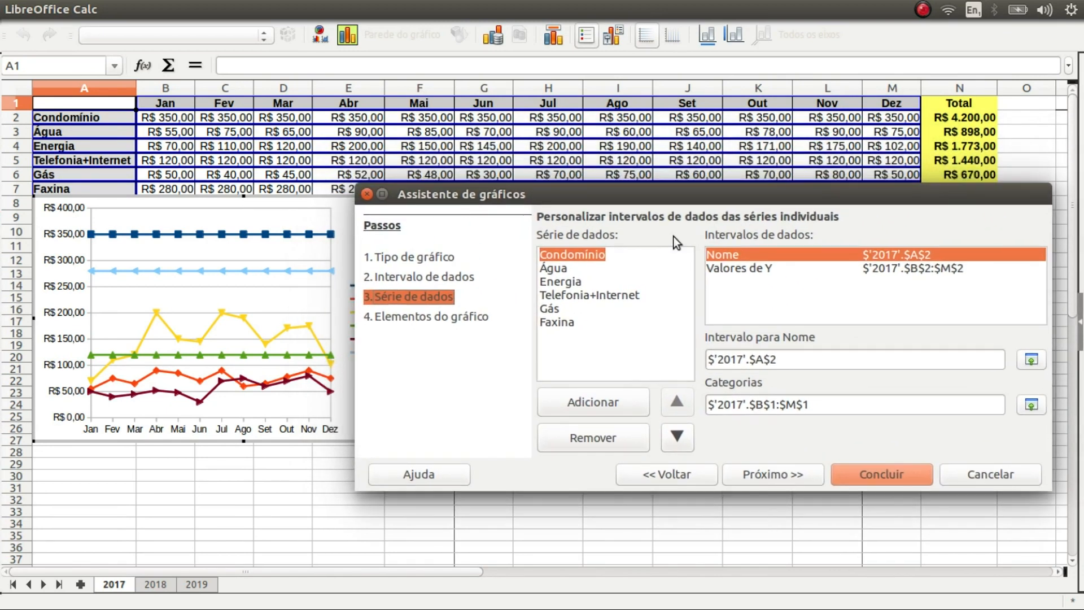
pyautogui.click(558, 270)
pyautogui.click(566, 257)
# Give the chart the title 'Despesas Residenciais em 2017' and subtitle 'Análise da Evolução Mensal'
pyautogui.click(774, 475)
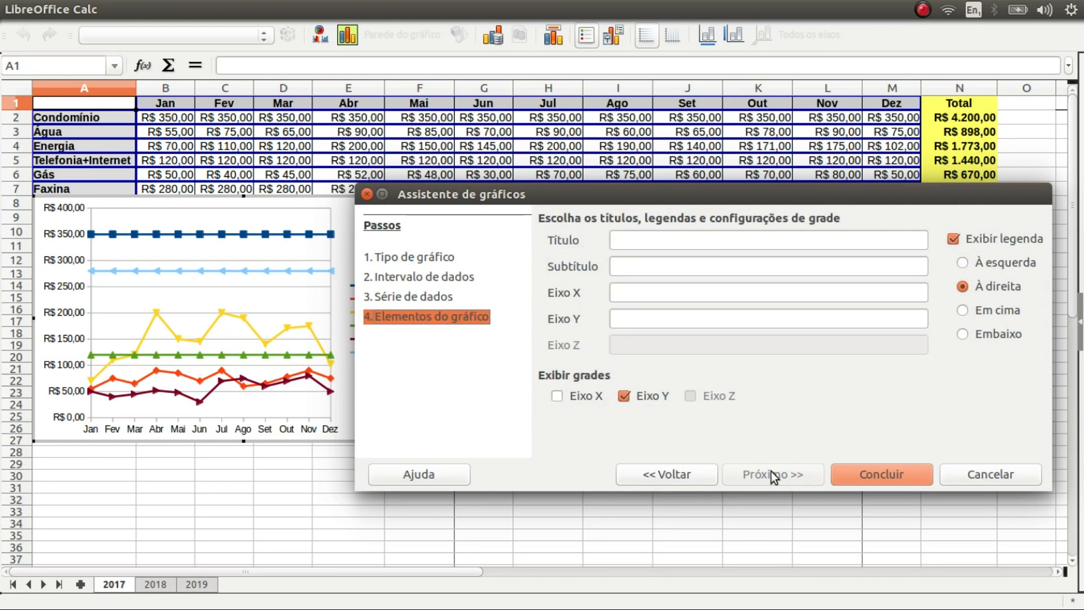
pyautogui.moveTo(549, 194); pyautogui.dragTo(548, 195)
pyautogui.write('Despesas Residenciais em 2017')
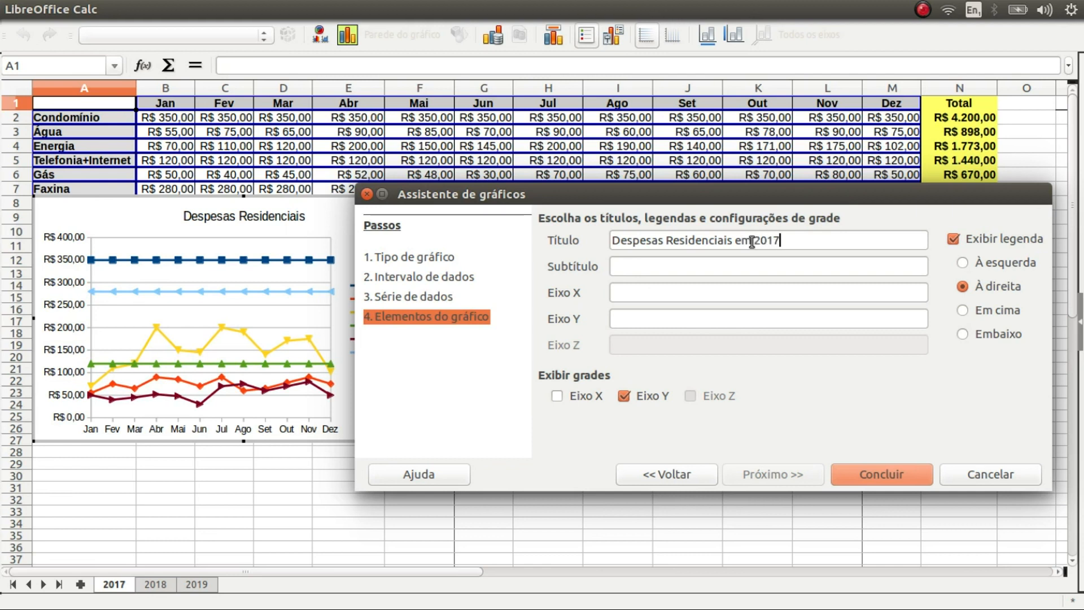
pyautogui.click(642, 270)
pyautogui.write('Análise da Evolução Mensal')
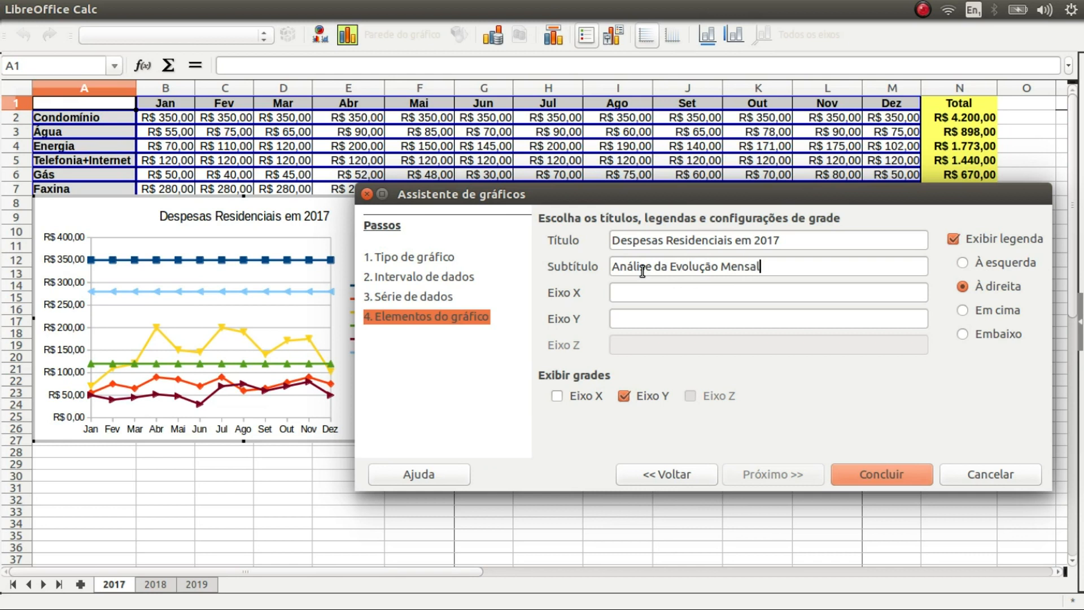
pyautogui.press('Tab')
# Try the legend below, above and left, then leave it on the right
pyautogui.moveTo(713, 194); pyautogui.dragTo(702, 412)
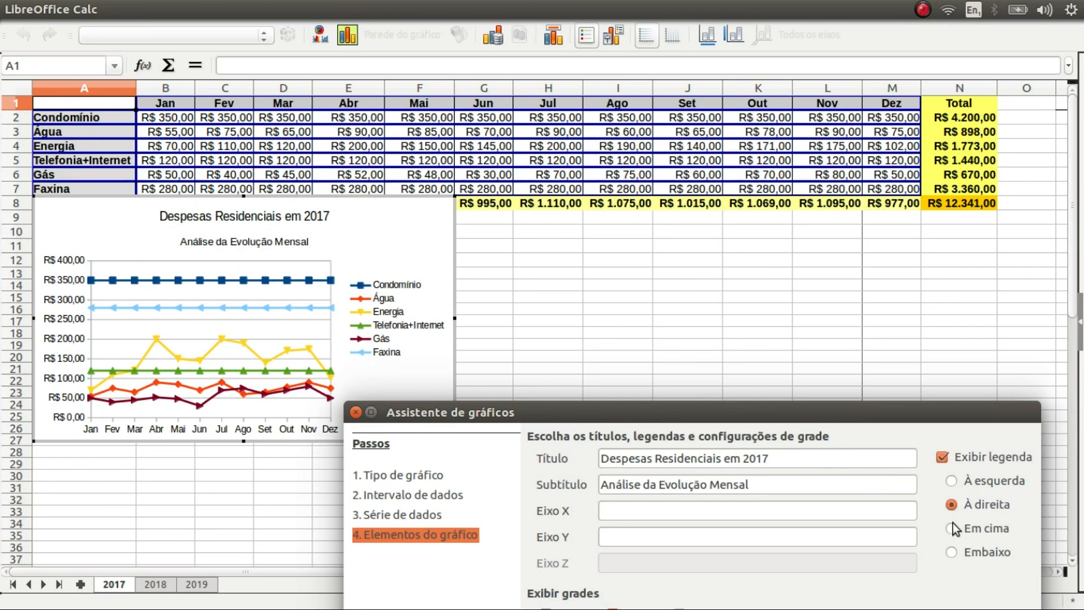
pyautogui.click(953, 551)
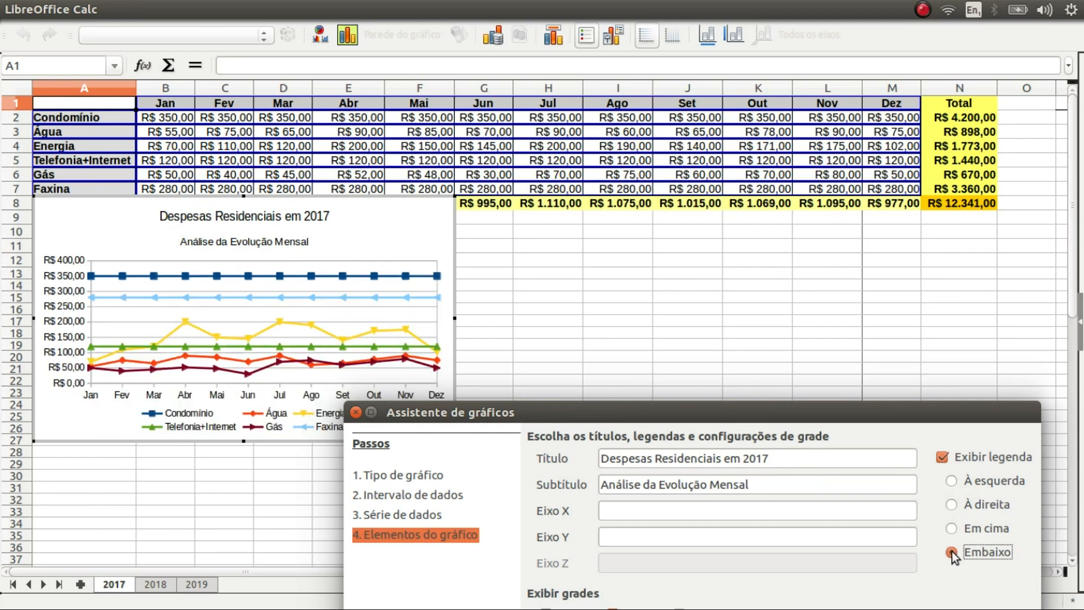
pyautogui.click(951, 530)
pyautogui.click(953, 480)
pyautogui.click(952, 503)
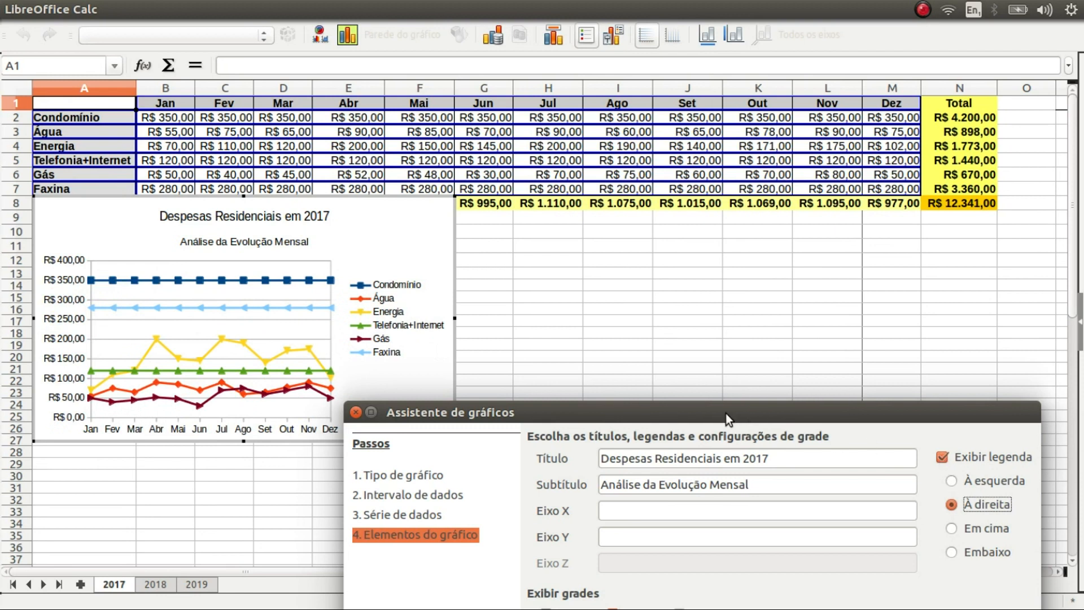
pyautogui.moveTo(727, 415); pyautogui.dragTo(828, 241)
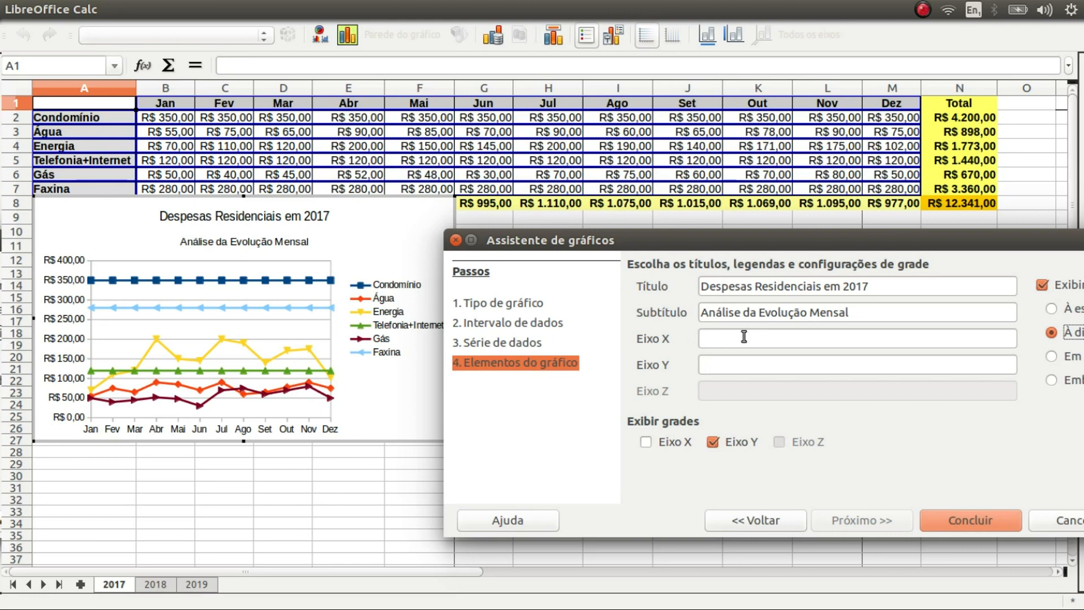
# Title the Y axis 'Custo', keep only horizontal gridlines, and finish the chart
pyautogui.click(744, 365)
pyautogui.write('Custo')
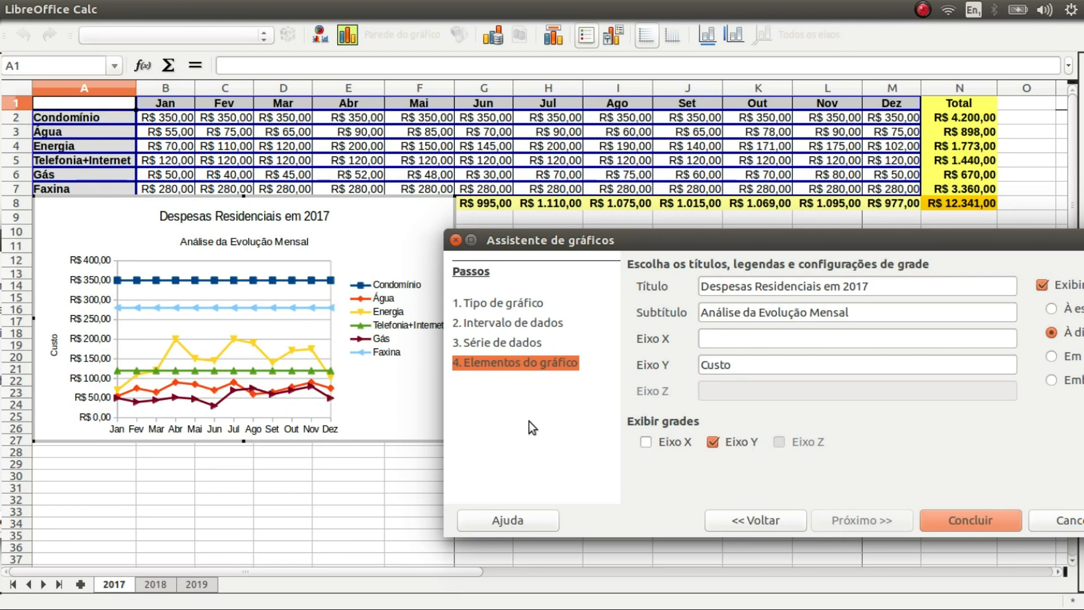
pyautogui.click(714, 441)
pyautogui.click(714, 440)
pyautogui.click(647, 441)
pyautogui.click(647, 442)
pyautogui.click(978, 516)
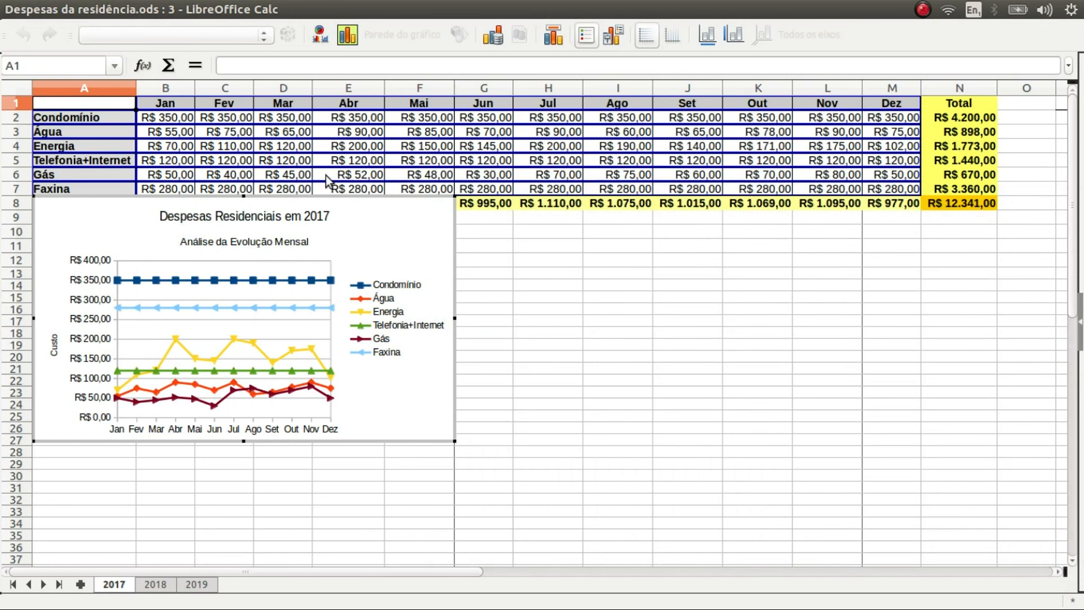
# Move the chart under the table below Total Mensal and resize it
pyautogui.moveTo(330, 199); pyautogui.dragTo(482, 263)
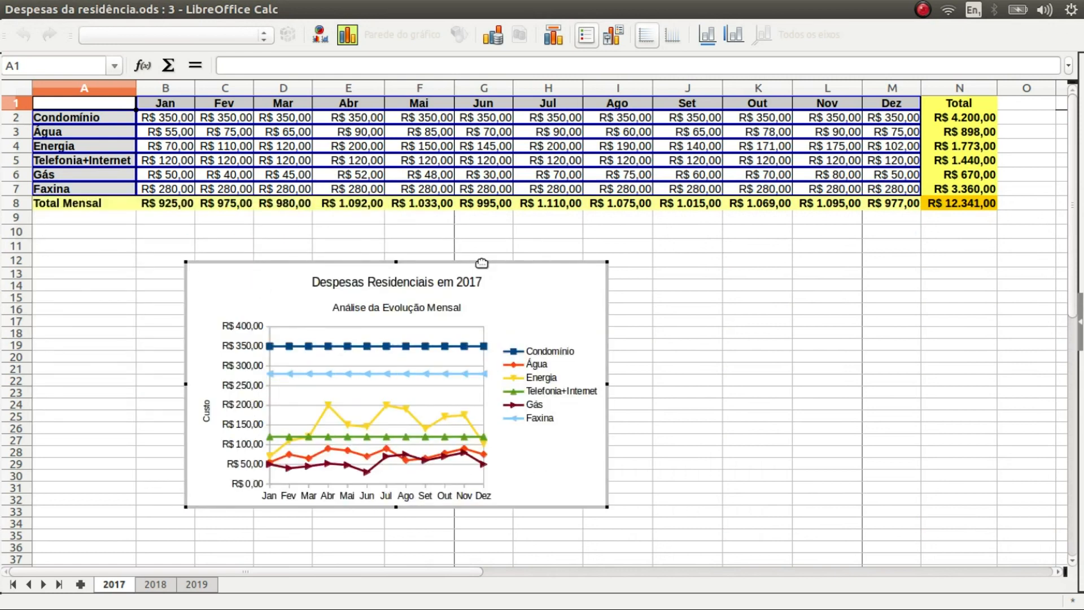
pyautogui.moveTo(520, 263); pyautogui.dragTo(384, 232)
pyautogui.moveTo(473, 477); pyautogui.dragTo(526, 452)
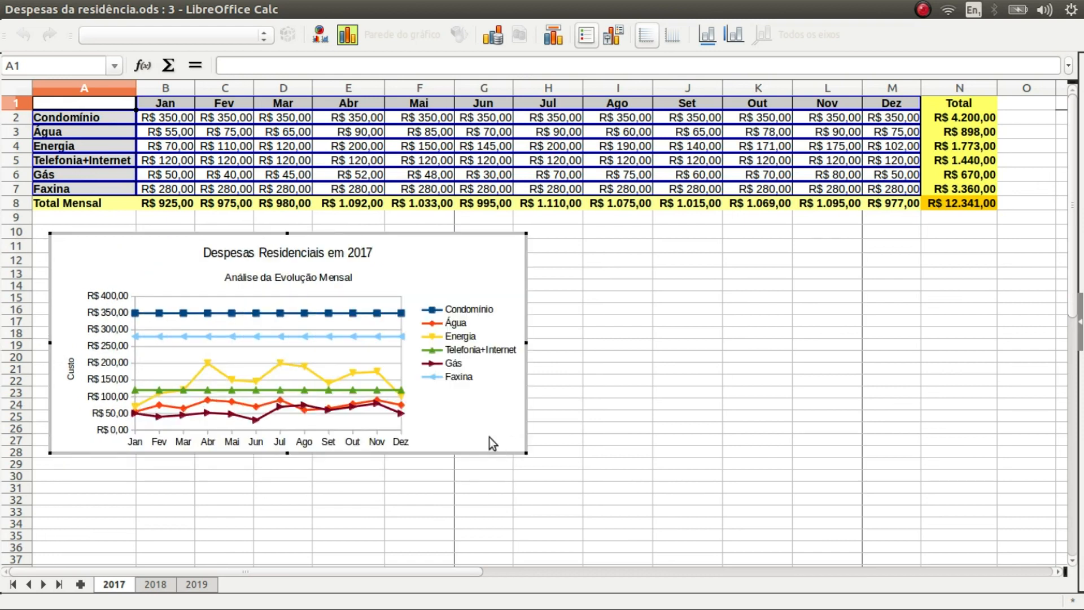
# Shorten the chart title to 'Despesas em 2017' by deleting 'Residenciais'
pyautogui.click(329, 255)
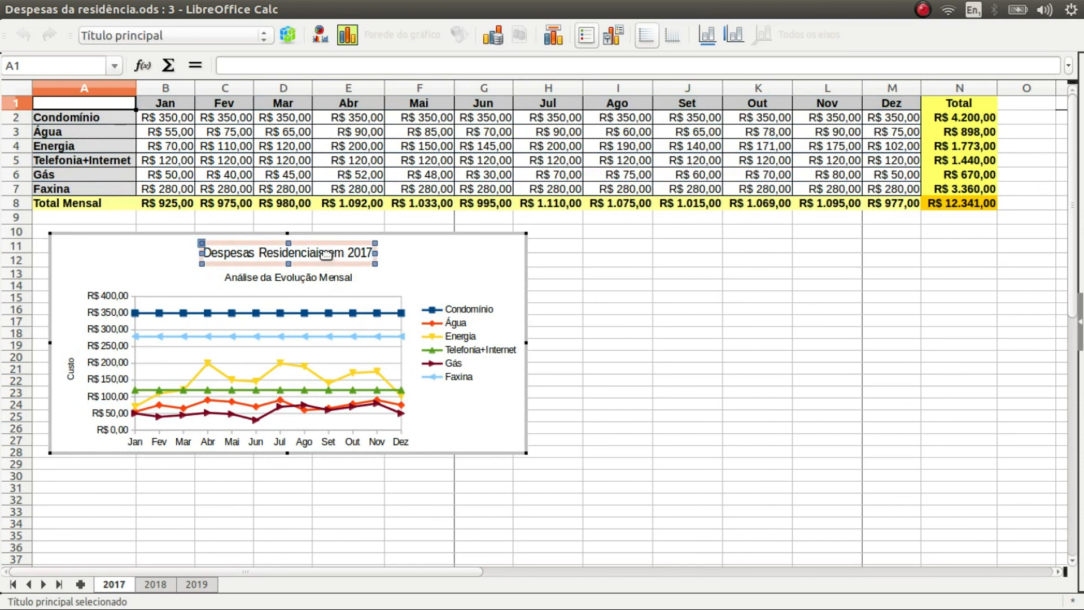
pyautogui.click(326, 254)
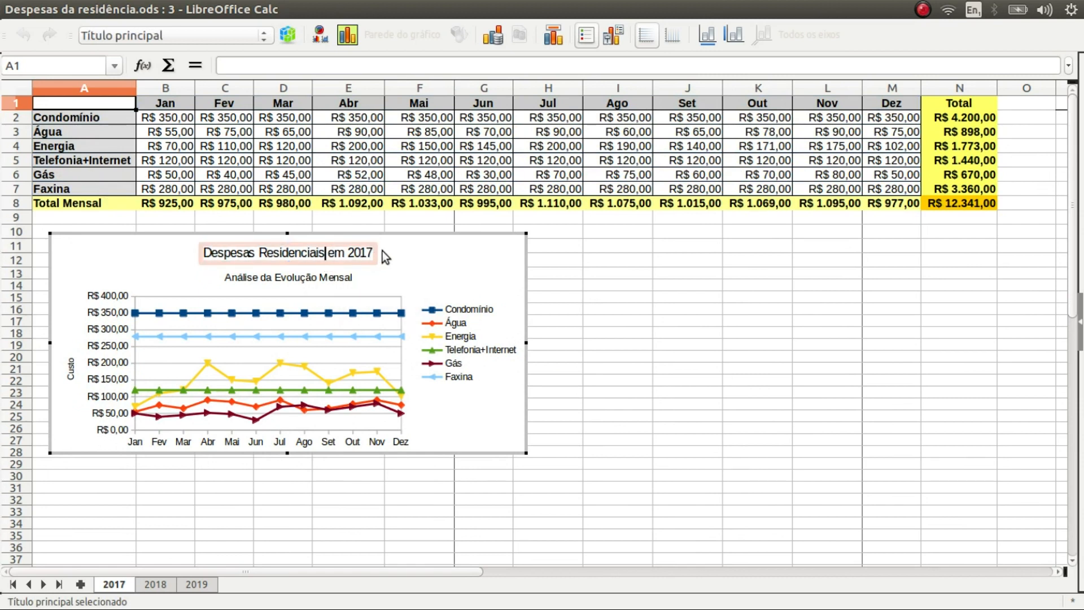
pyautogui.press('BackSpace')
pyautogui.press('BackSpace')
pyautogui.press('BackSpace')
pyautogui.press('BackSpace')
pyautogui.press('BackSpace')
pyautogui.press('BackSpace')
pyautogui.press('BackSpace')
pyautogui.press('BackSpace')
pyautogui.press('BackSpace')
pyautogui.press('BackSpace')
pyautogui.press('BackSpace')
pyautogui.press('BackSpace')
pyautogui.press('BackSpace')
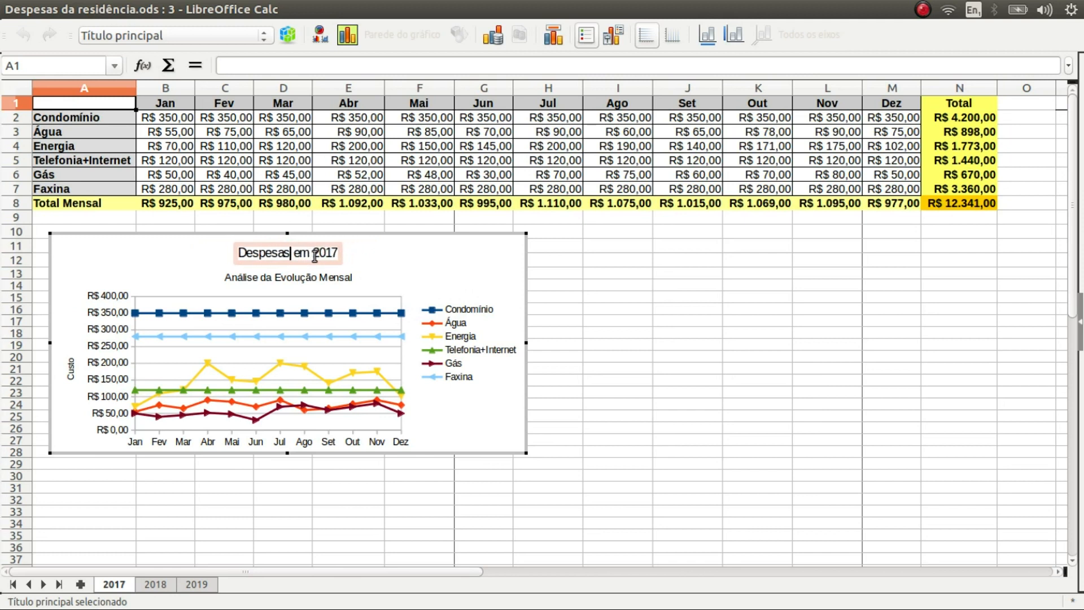
pyautogui.click(381, 257)
pyautogui.click(449, 322)
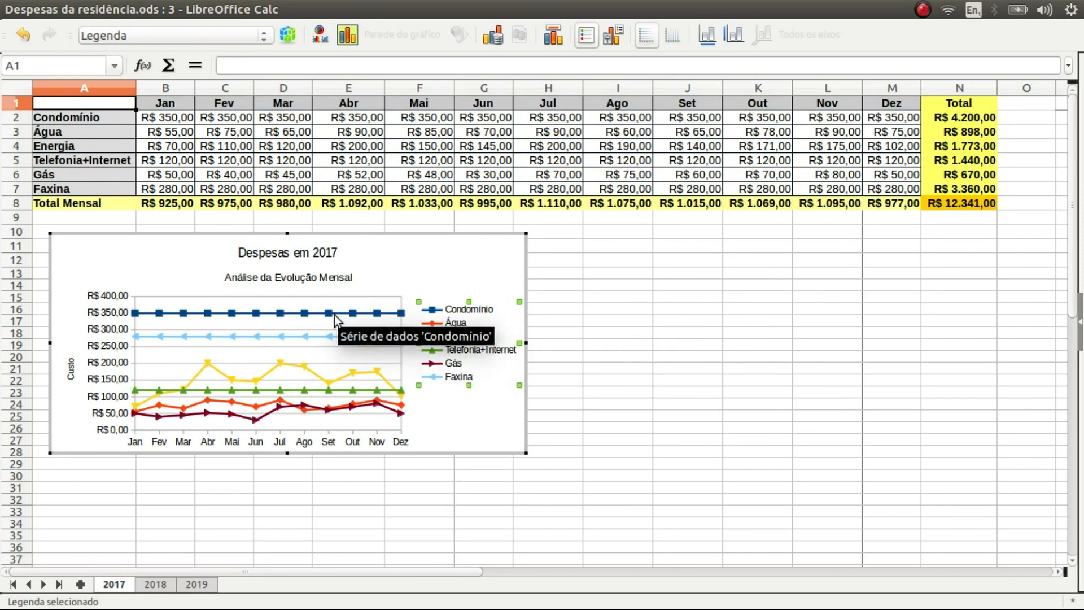
# Inspect the Condomínio series' Linha properties, cancel without changes, and select the Y axis
pyautogui.doubleClick(354, 311)
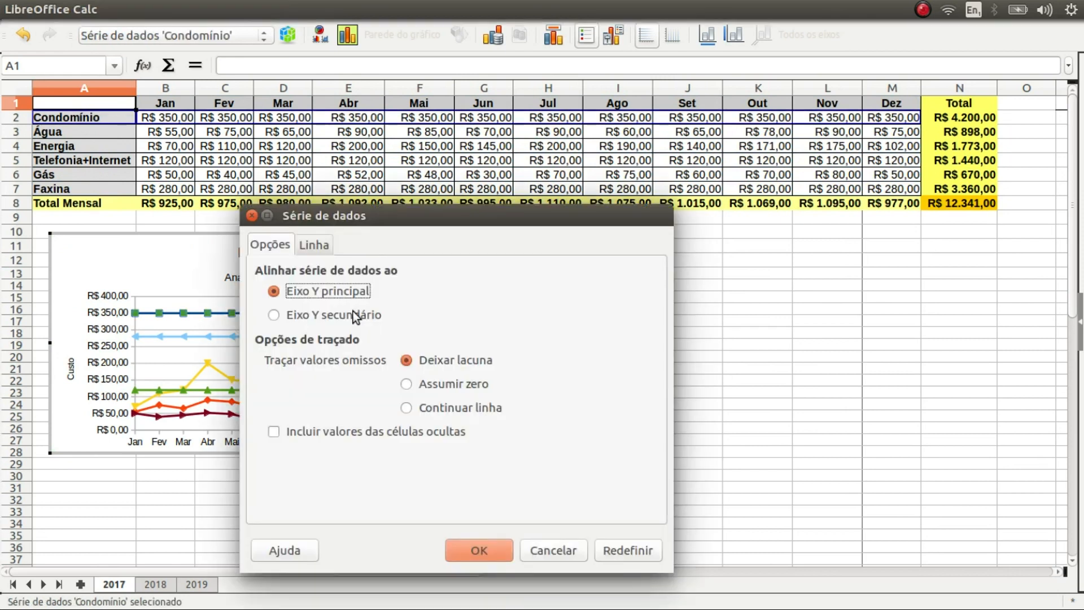
pyautogui.moveTo(365, 219); pyautogui.dragTo(699, 161)
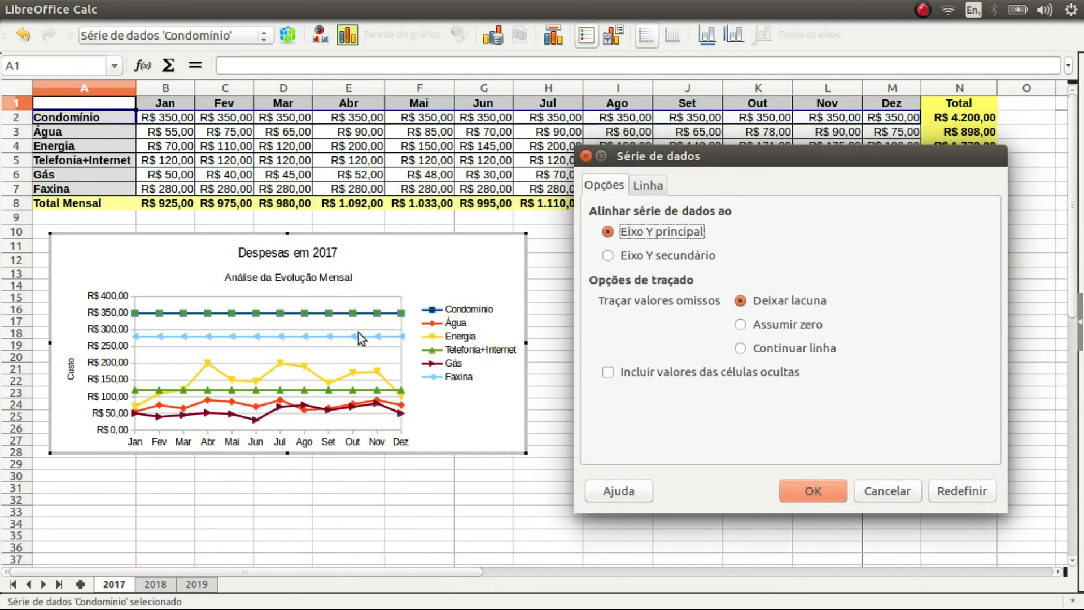
pyautogui.click(654, 190)
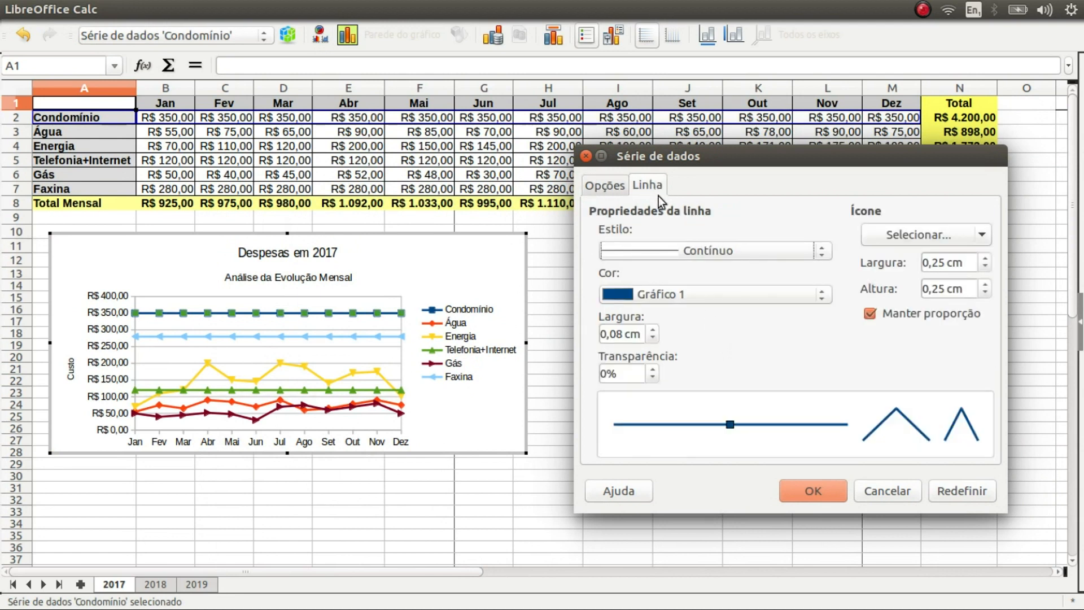
pyautogui.click(875, 492)
pyautogui.click(107, 347)
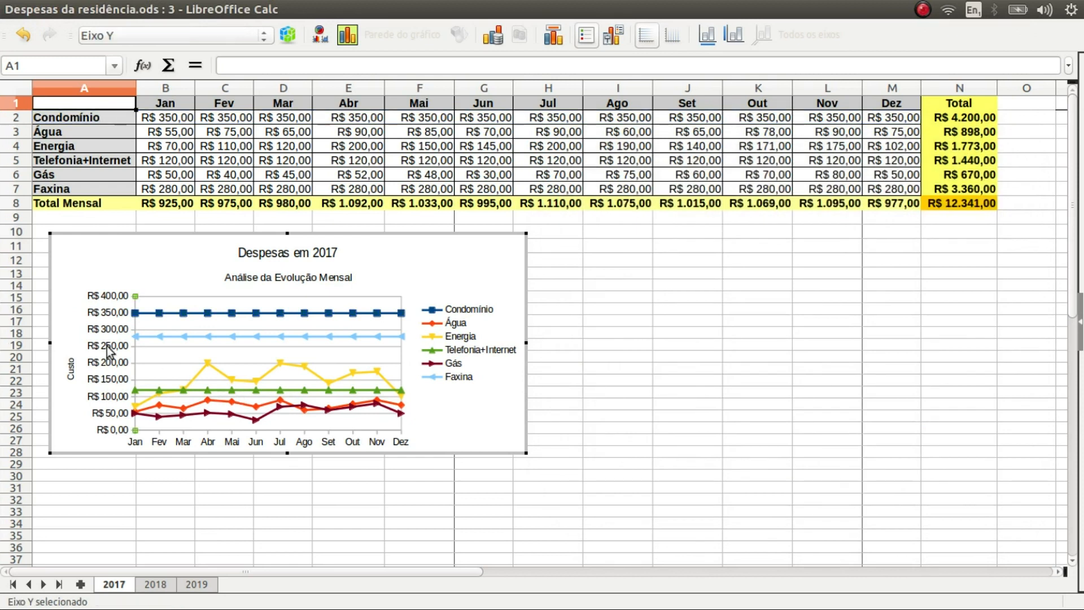
pyautogui.doubleClick(107, 347)
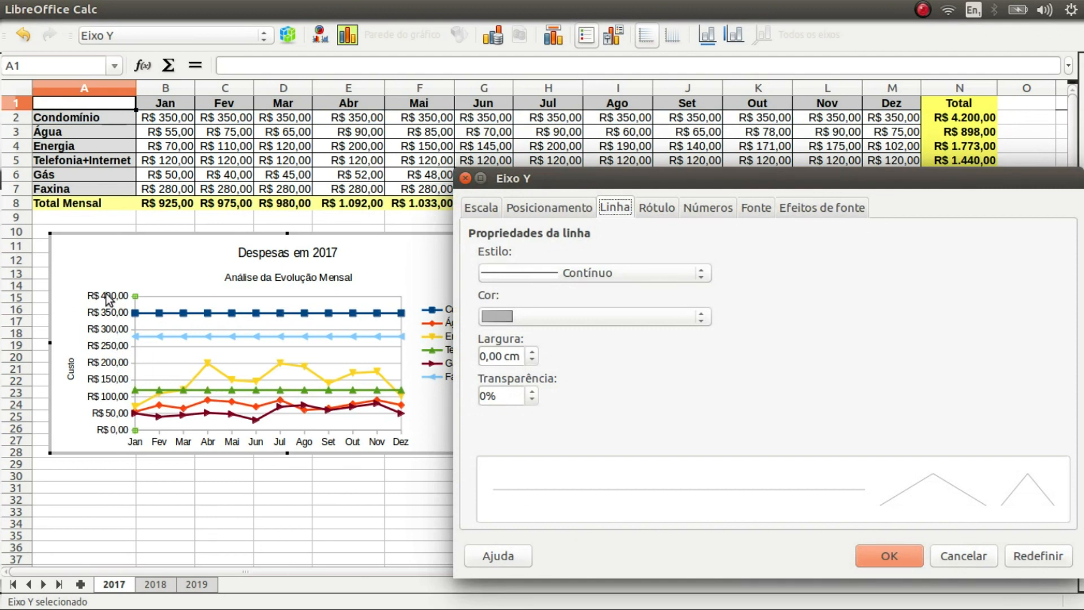
pyautogui.click(486, 206)
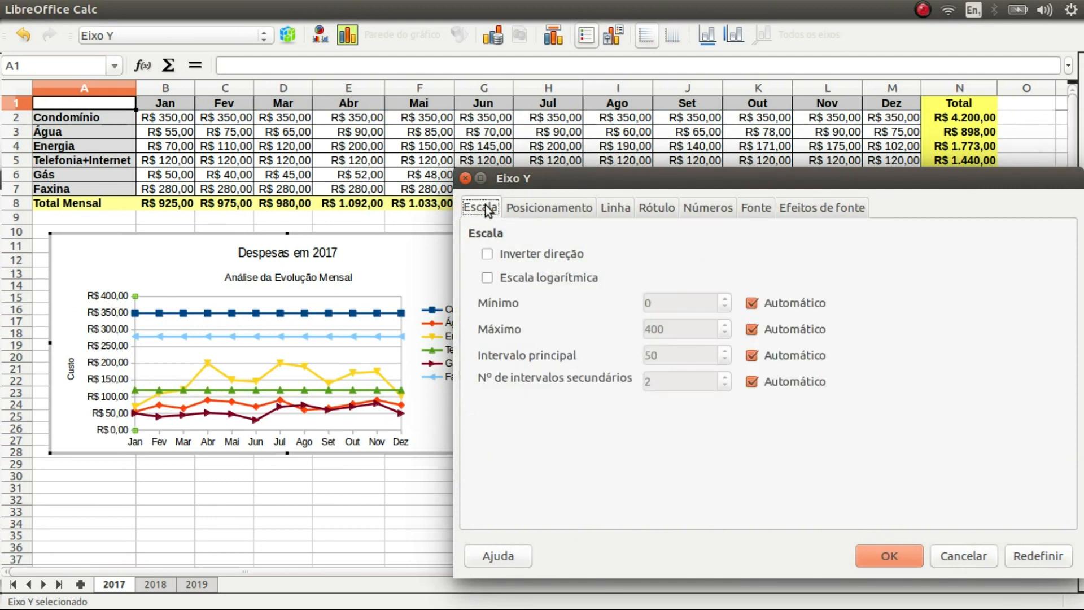
pyautogui.click(487, 254)
pyautogui.click(487, 254)
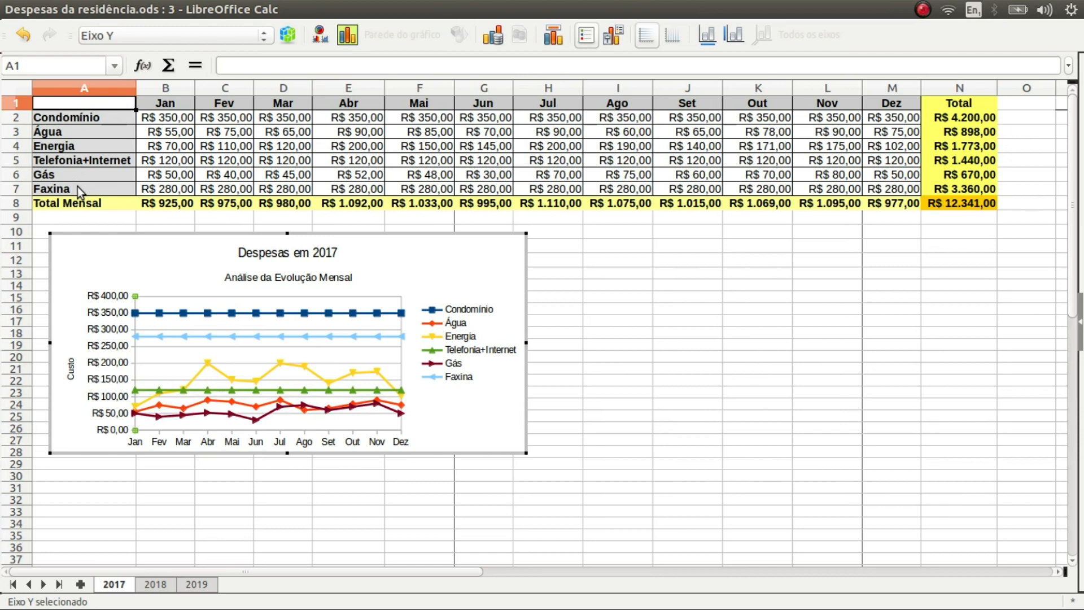
# Exit the chart and select expense names A2:A7 plus yearly totals N2:N7
pyautogui.click(957, 117)
pyautogui.click(123, 148)
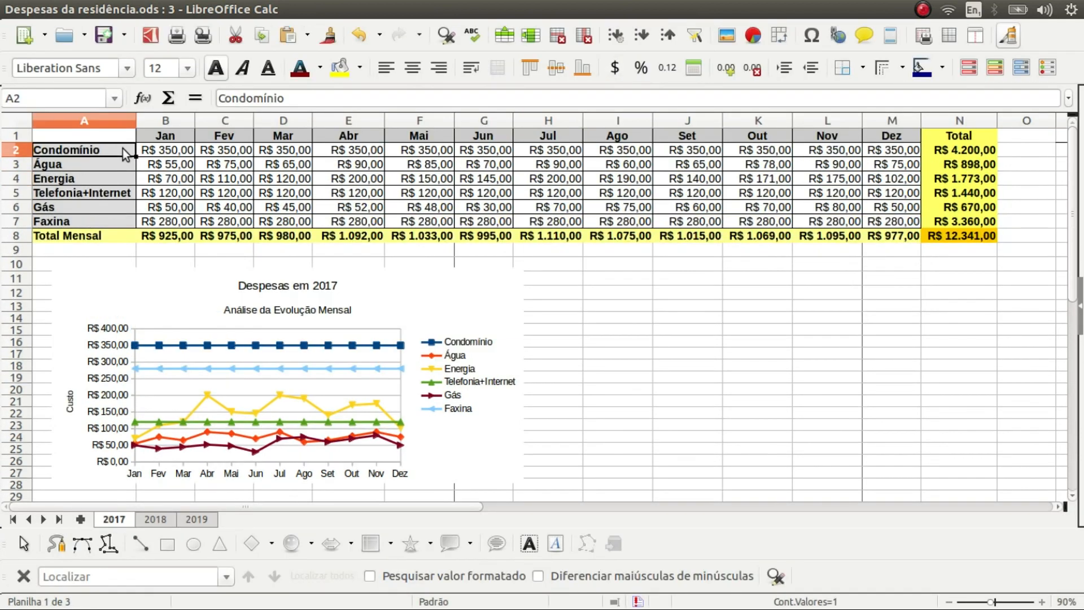
pyautogui.moveTo(123, 148); pyautogui.dragTo(122, 215)
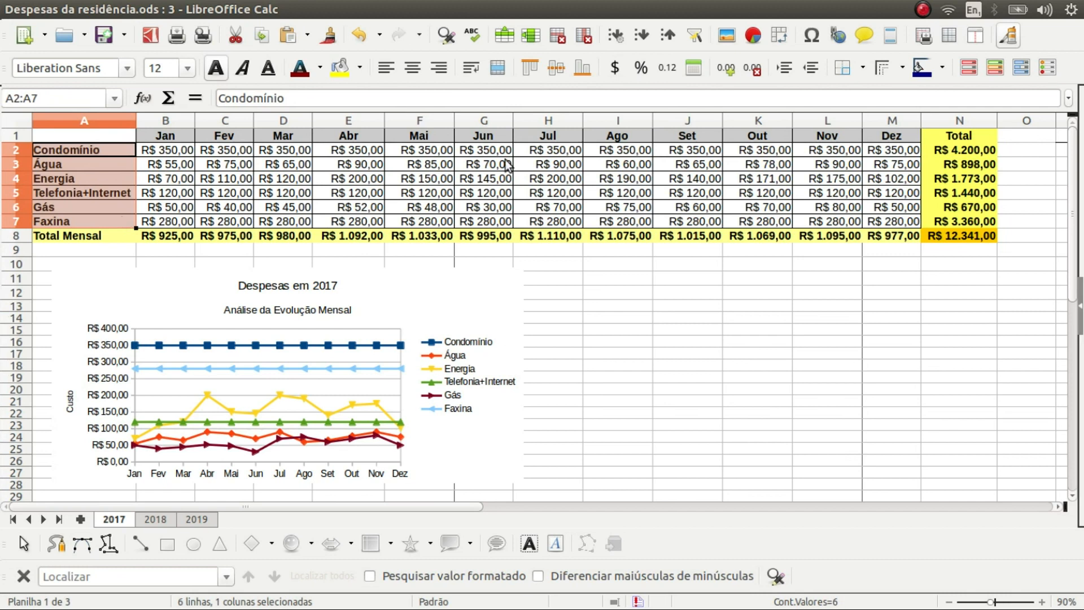
pyautogui.moveTo(966, 150); pyautogui.dragTo(971, 224)
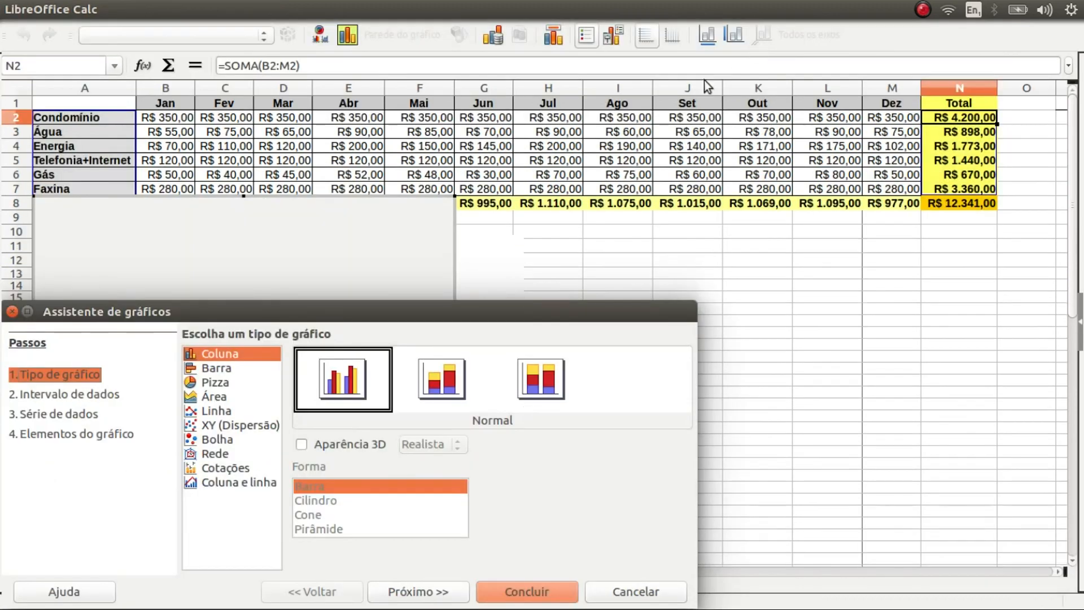
# Move the chart wizard aside to see the column preview of each expense's yearly total
pyautogui.moveTo(421, 317)
pyautogui.mouseDown()
pyautogui.moveTo(867, 169)
pyautogui.moveTo(902, 185)
pyautogui.mouseUp()
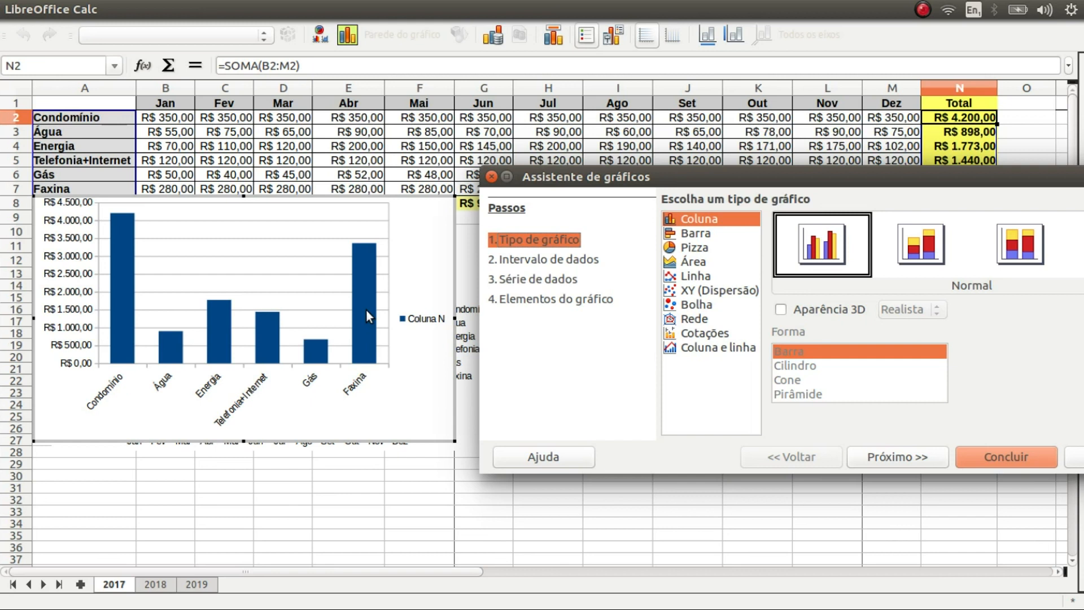
# Make the chart a flat Normal 2D Pizza after trying exploded, Rosca and 3D variants
pyautogui.click(696, 249)
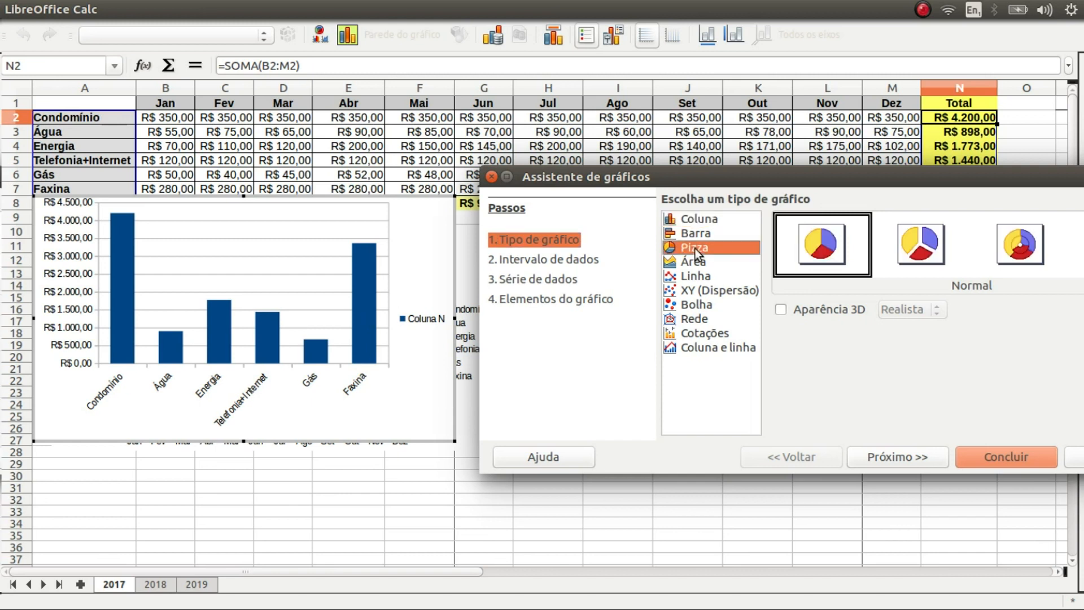
pyautogui.moveTo(814, 172); pyautogui.dragTo(689, 181)
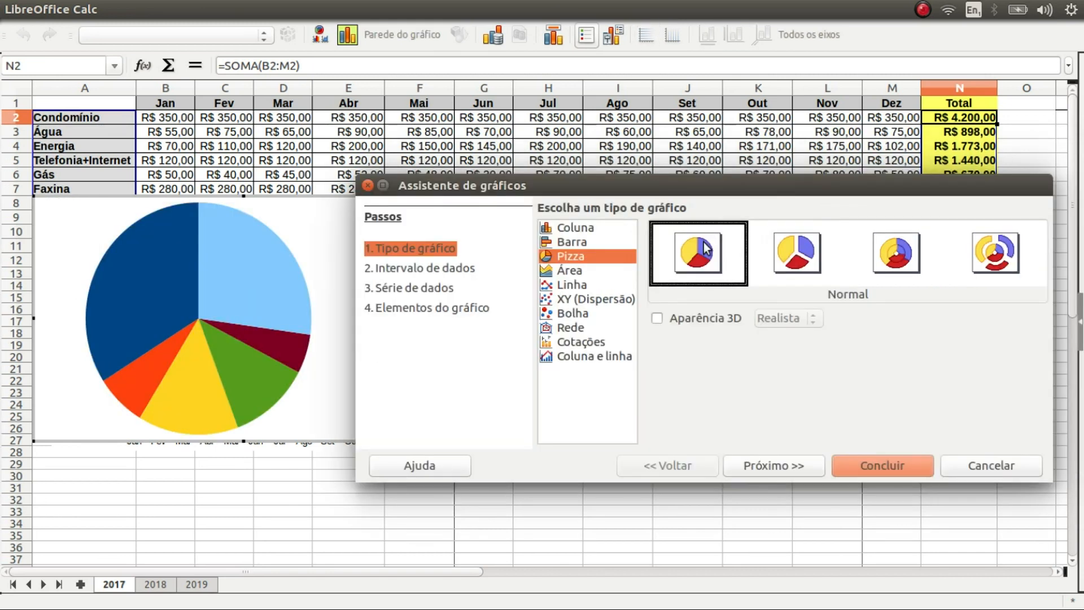
pyautogui.click(798, 255)
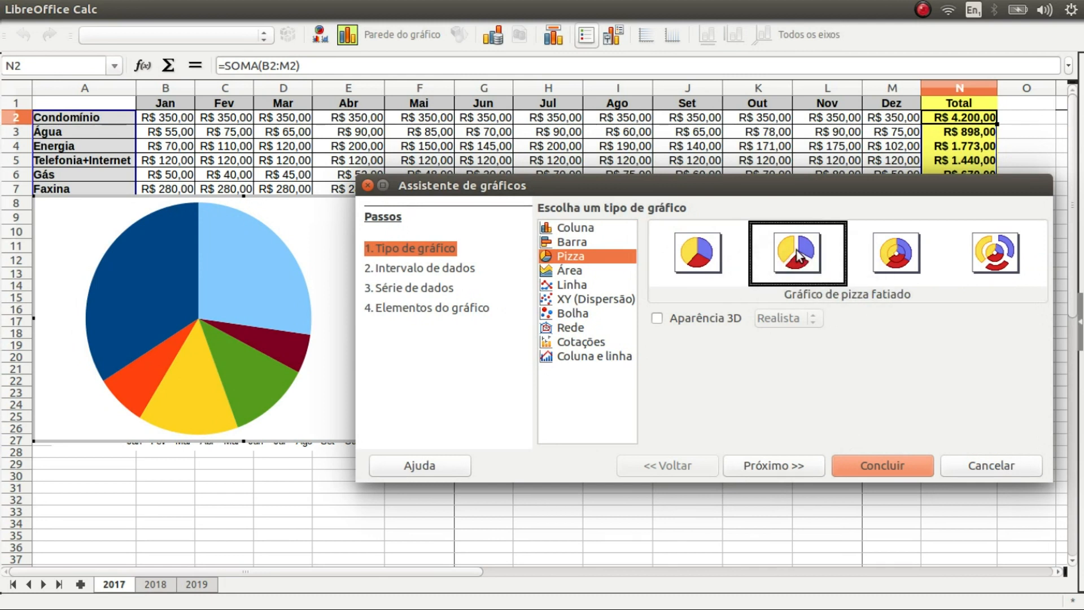
pyautogui.click(890, 255)
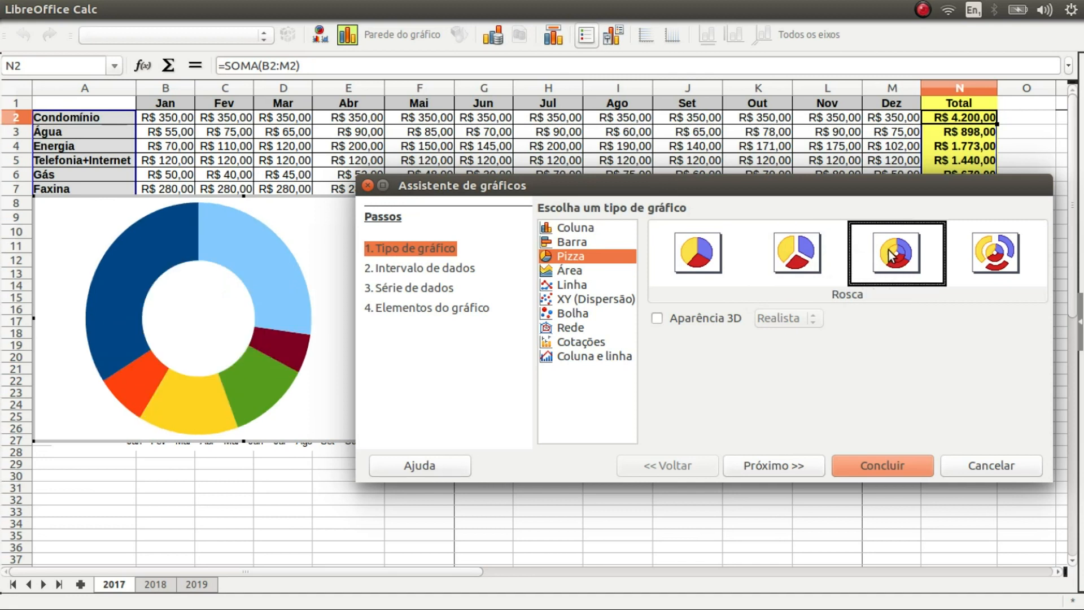
pyautogui.click(990, 259)
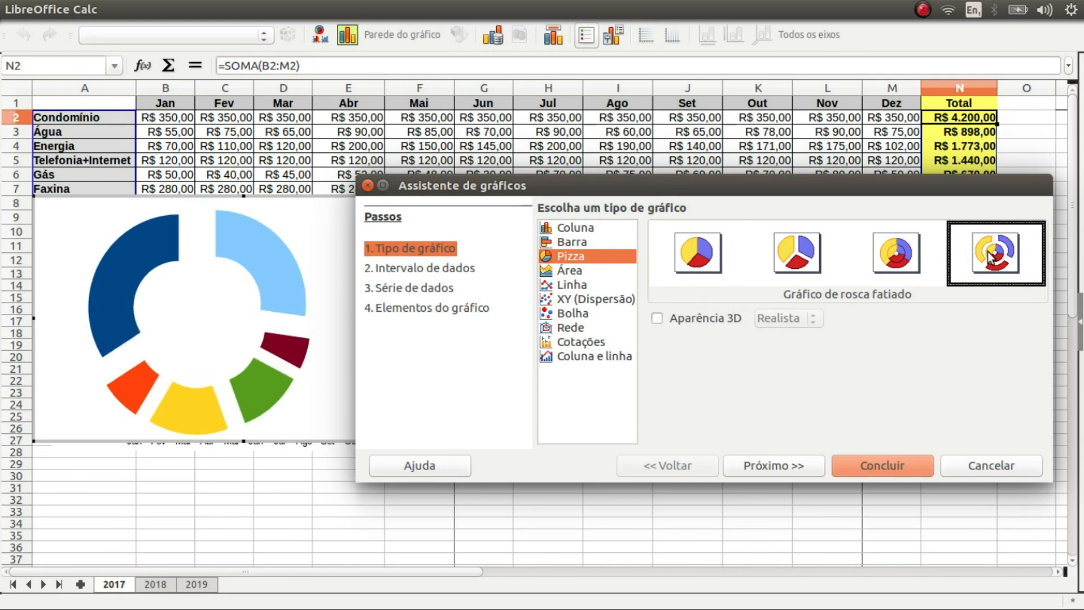
pyautogui.click(701, 261)
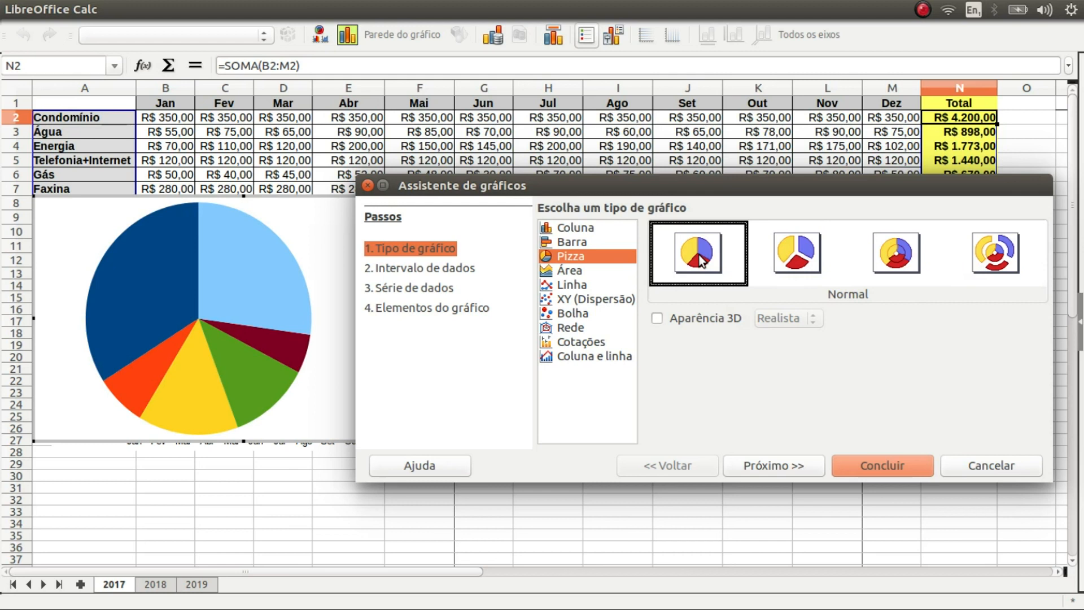
pyautogui.click(658, 318)
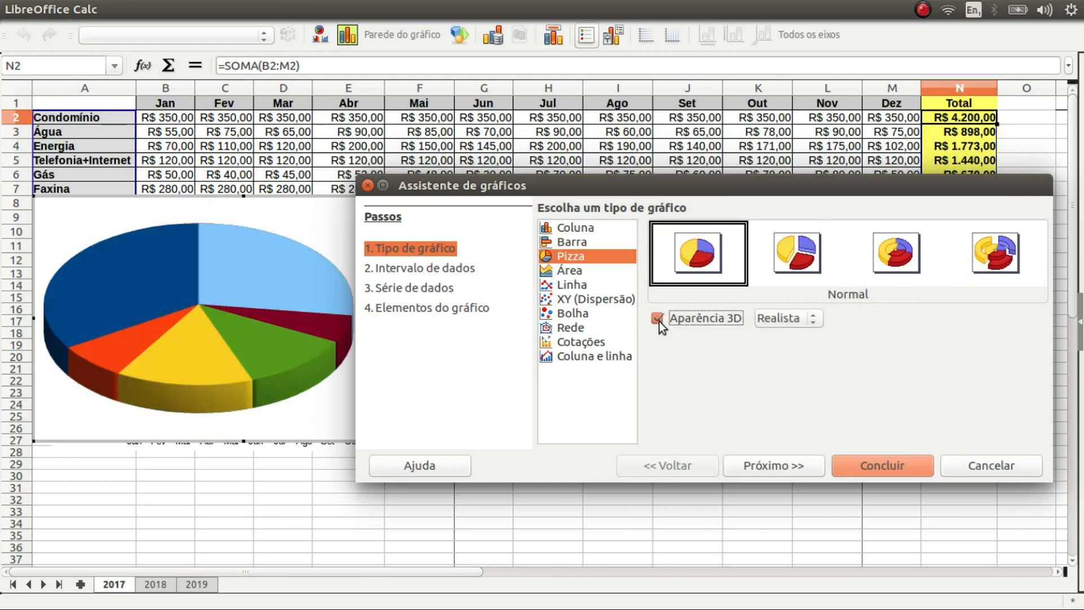
pyautogui.click(810, 317)
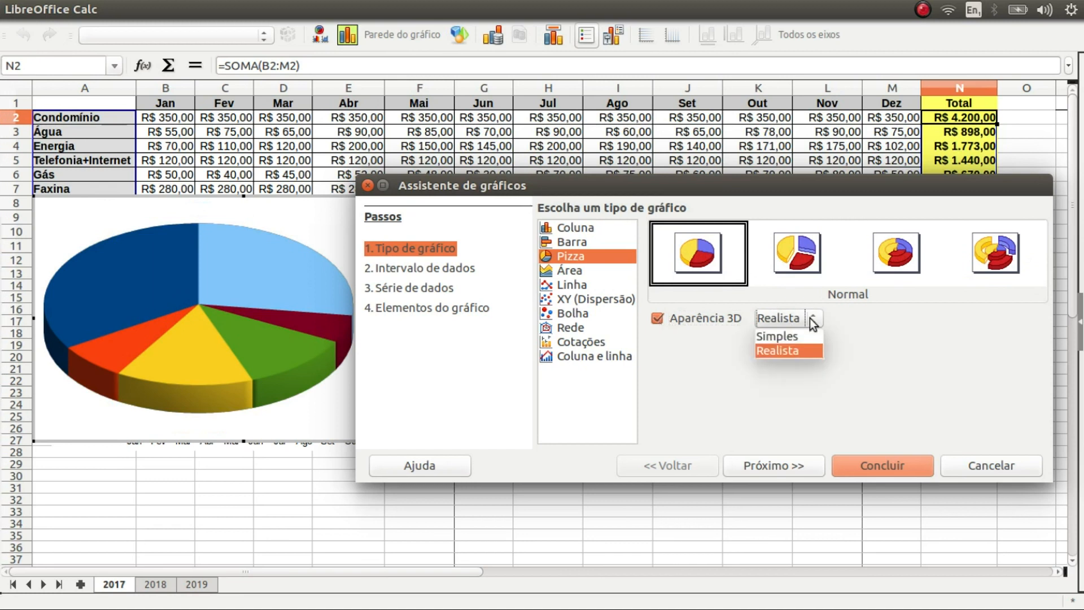
pyautogui.click(709, 337)
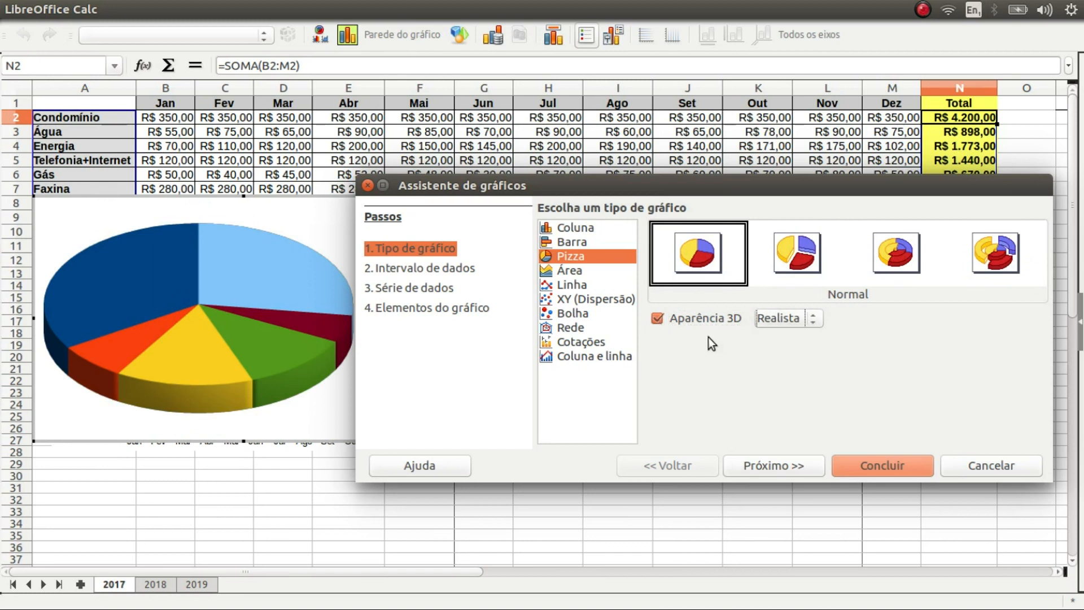
pyautogui.click(656, 317)
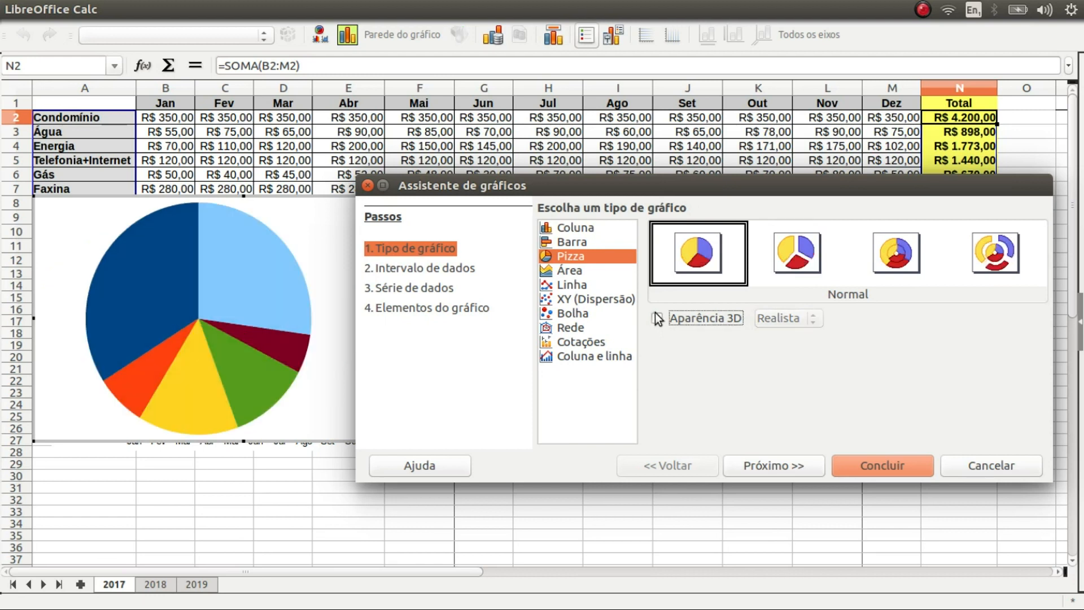
pyautogui.click(771, 469)
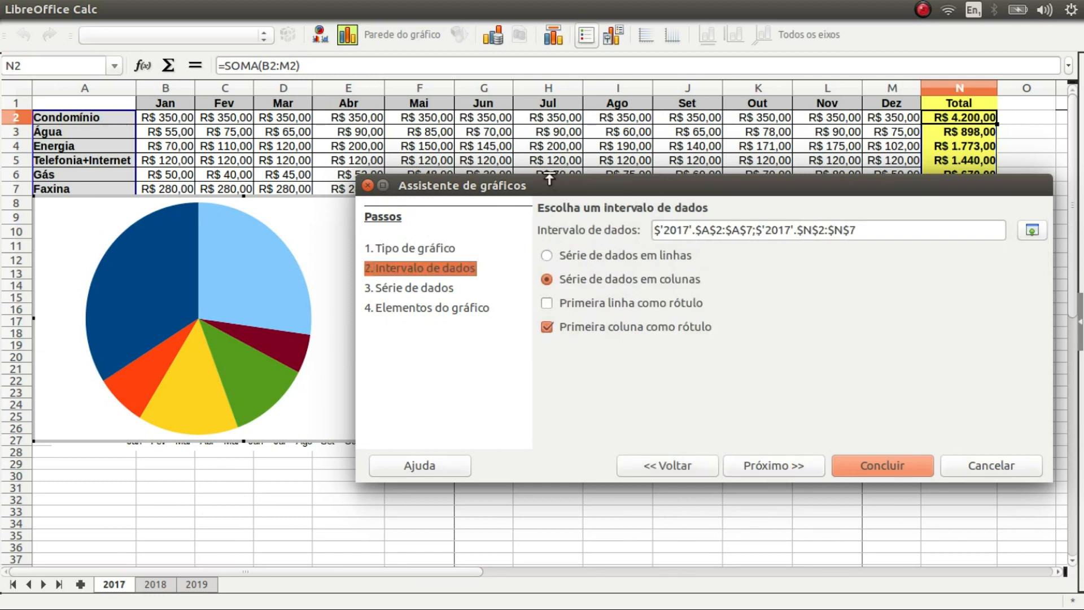
# Check the Série de dados step: Y values from $N$2:$N$7, categories from $A$2:$A$7
pyautogui.moveTo(601, 183); pyautogui.dragTo(751, 207)
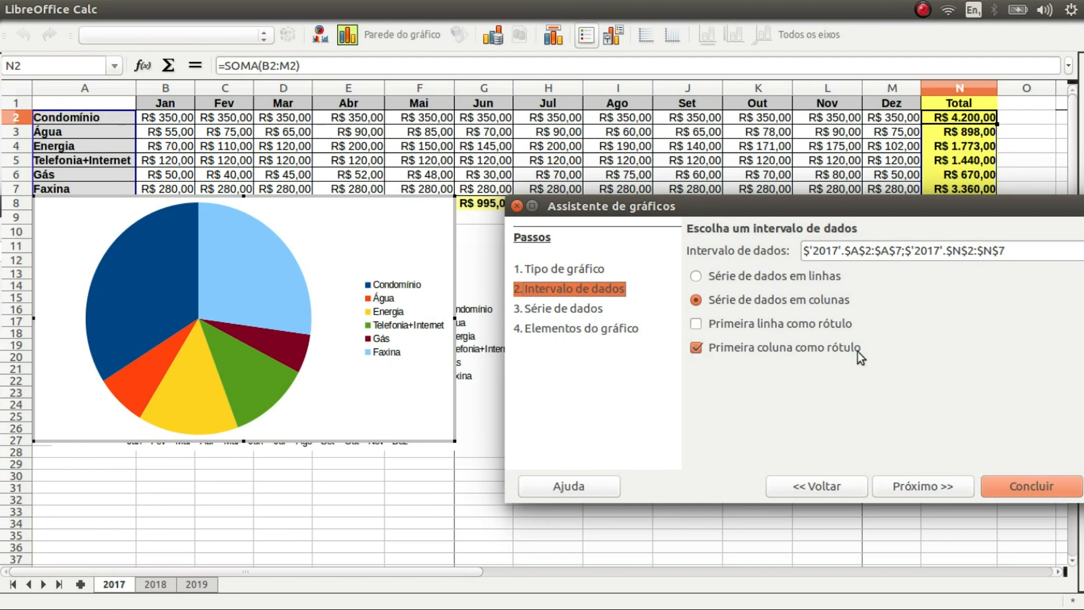
pyautogui.click(943, 489)
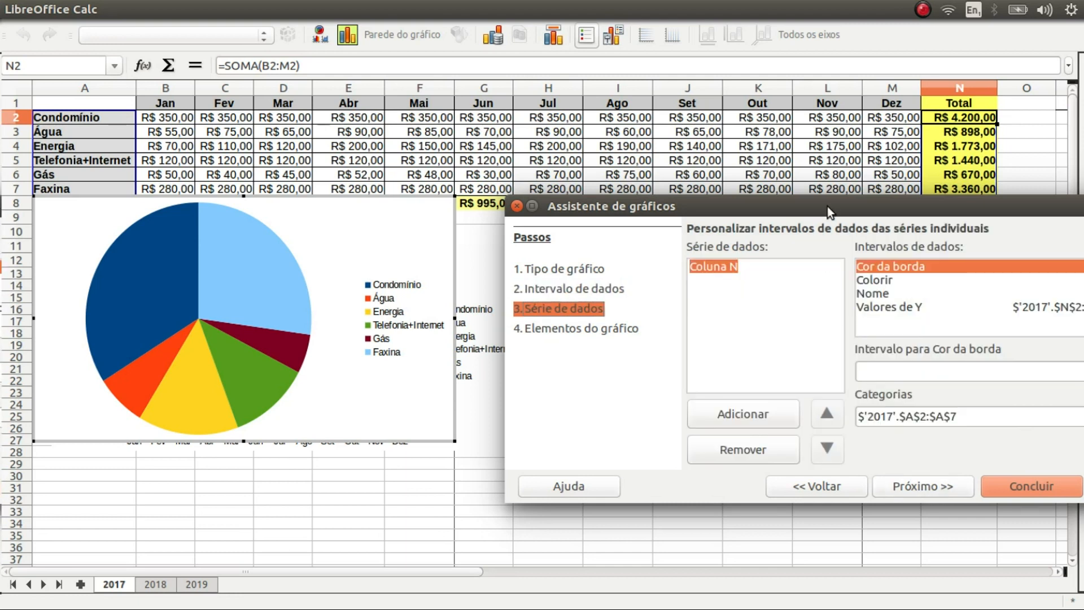
pyautogui.moveTo(828, 207); pyautogui.dragTo(667, 185)
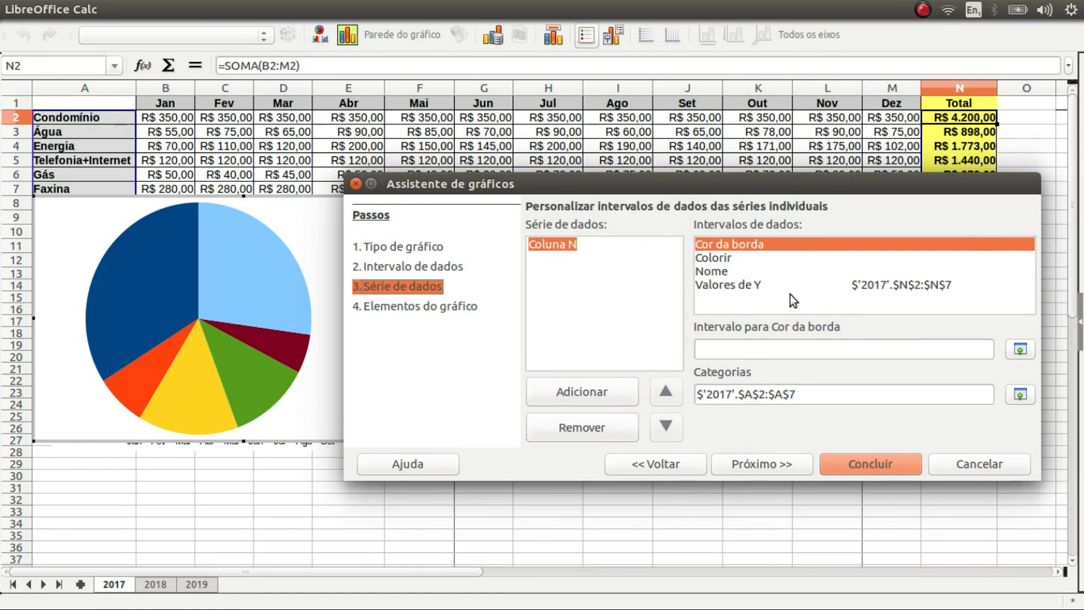
pyautogui.click(722, 285)
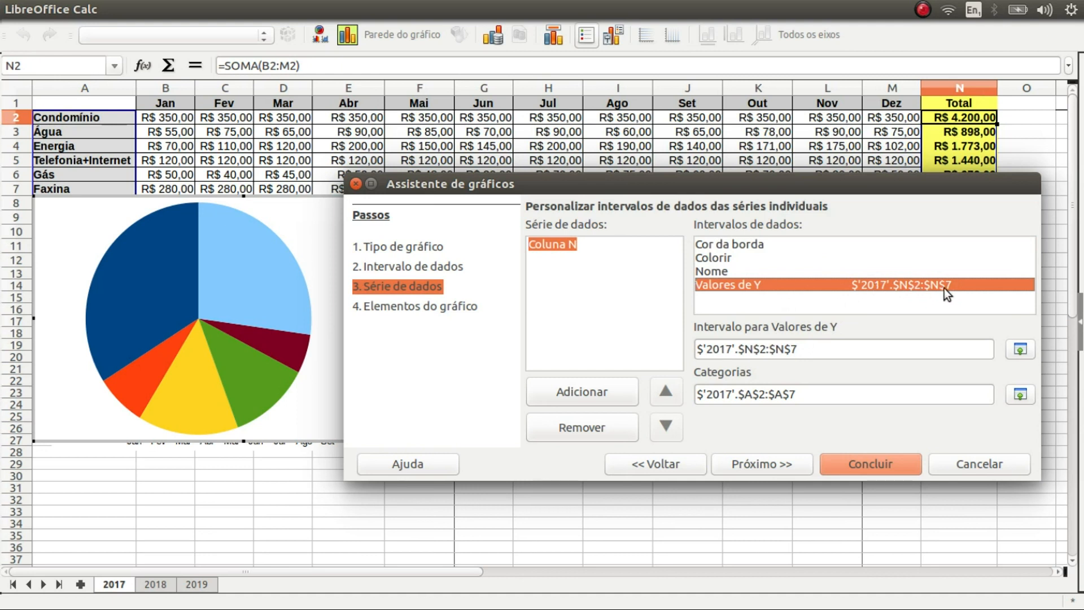
# Title the pie 'Despesas de 2017' with subtitle 'Percentual no ano' and finish the chart
pyautogui.click(755, 462)
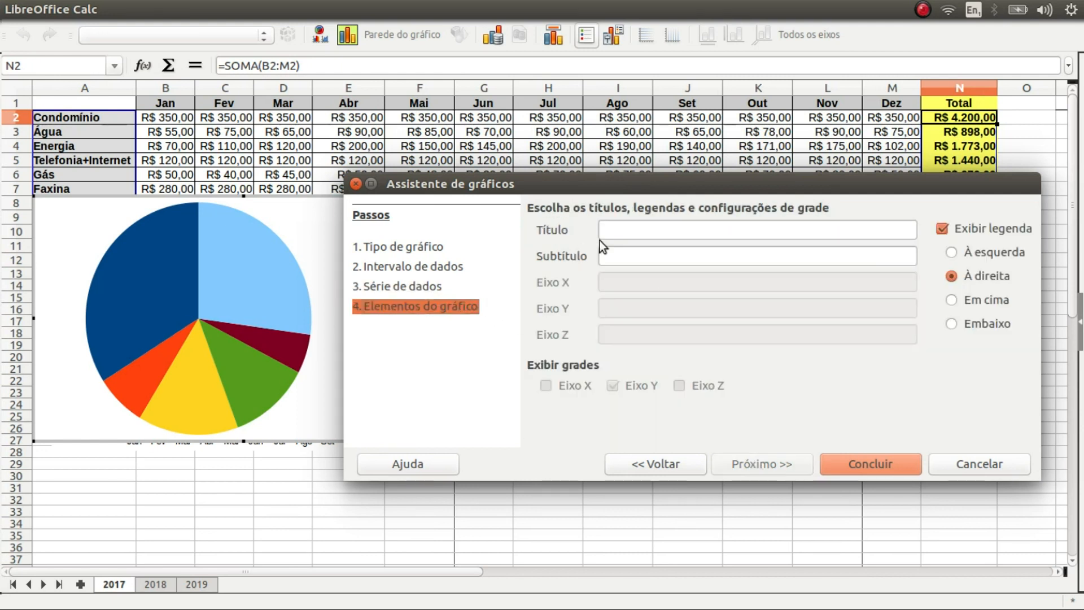
pyautogui.click(642, 227)
pyautogui.write('Despesas de 2017')
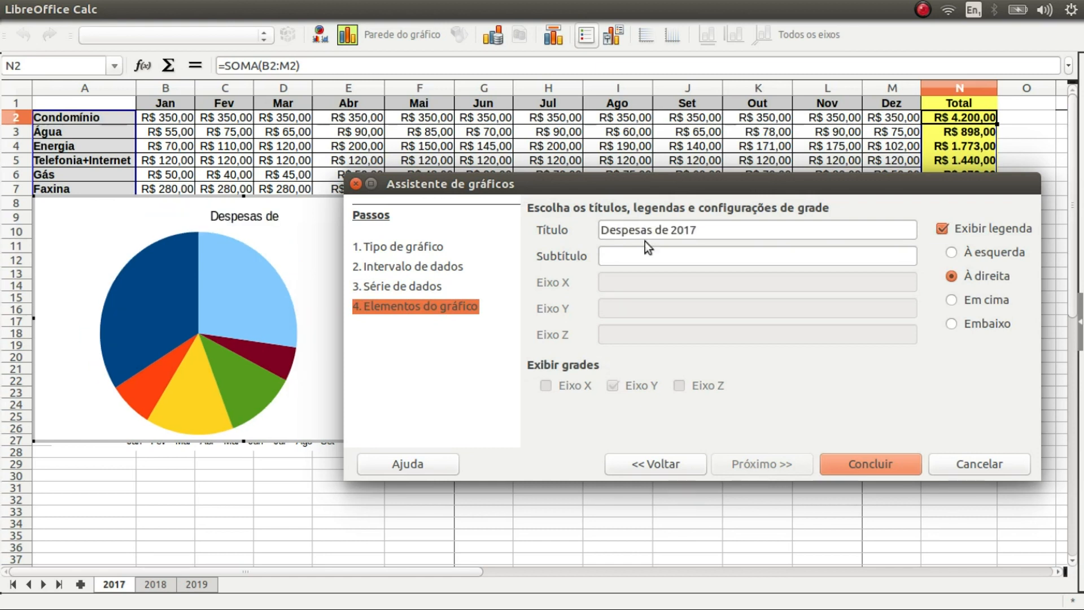
pyautogui.press('Tab')
pyautogui.write('Percentual no ano')
pyautogui.click(868, 463)
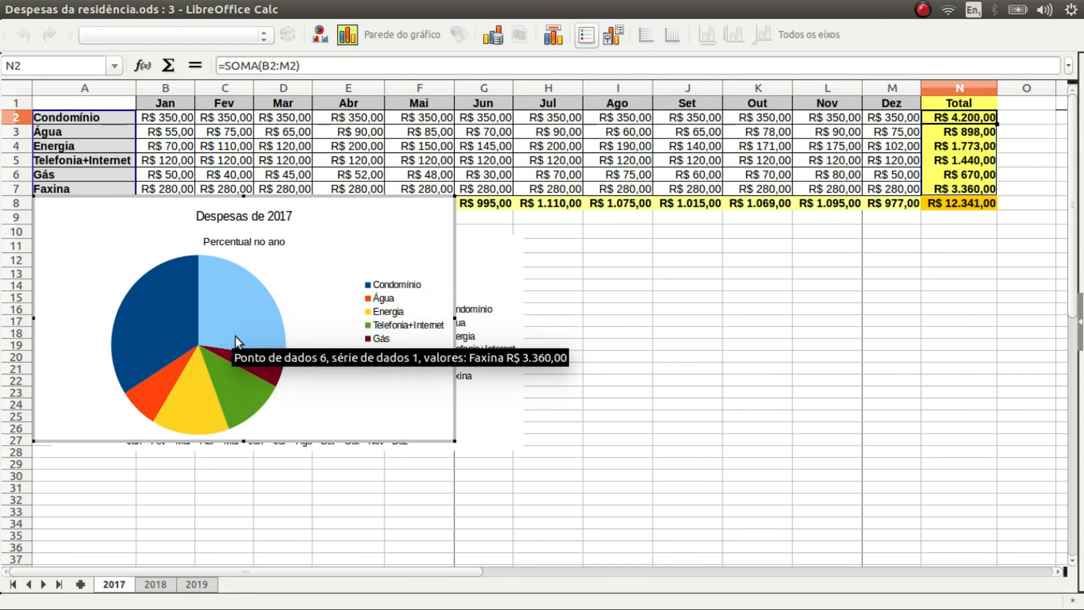
# Insert data labels on the pie series so each slice shows its R$ total
pyautogui.click(175, 313)
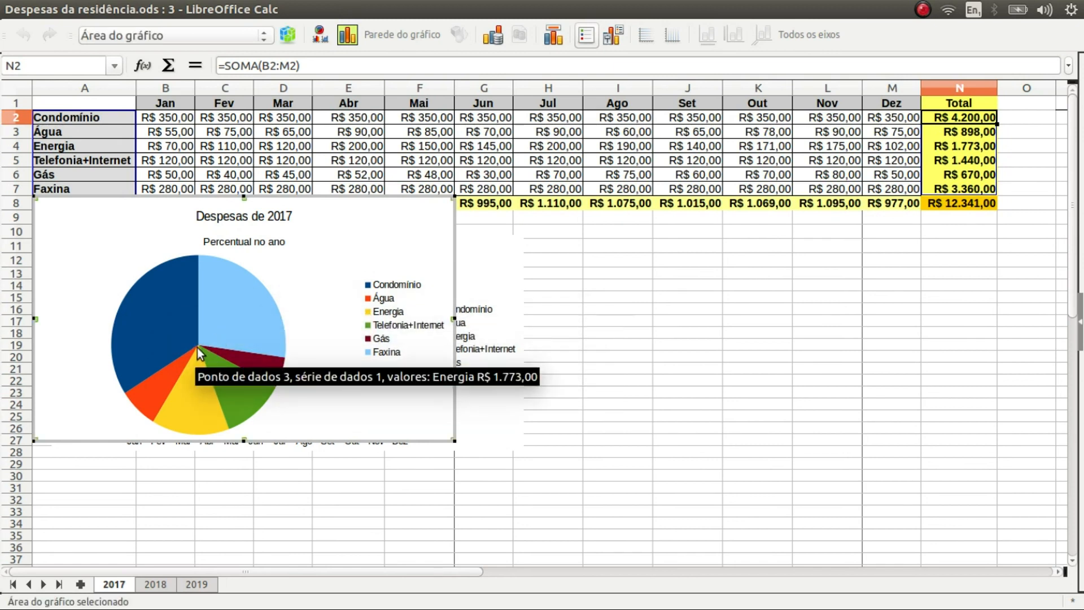
pyautogui.click(199, 342)
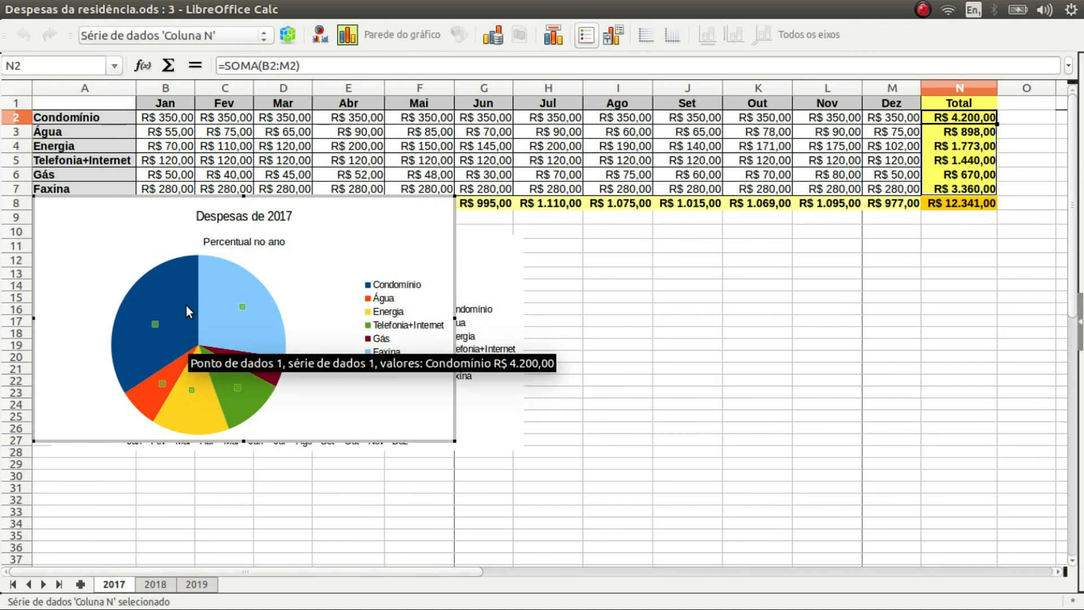
pyautogui.click(175, 294)
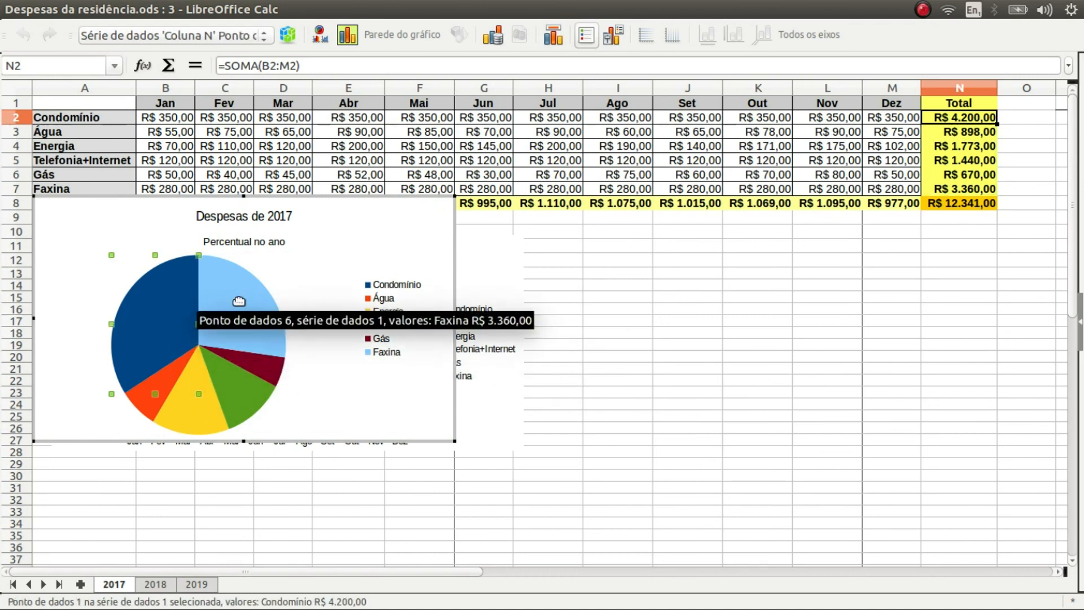
pyautogui.click(201, 345)
pyautogui.rightClick(201, 345)
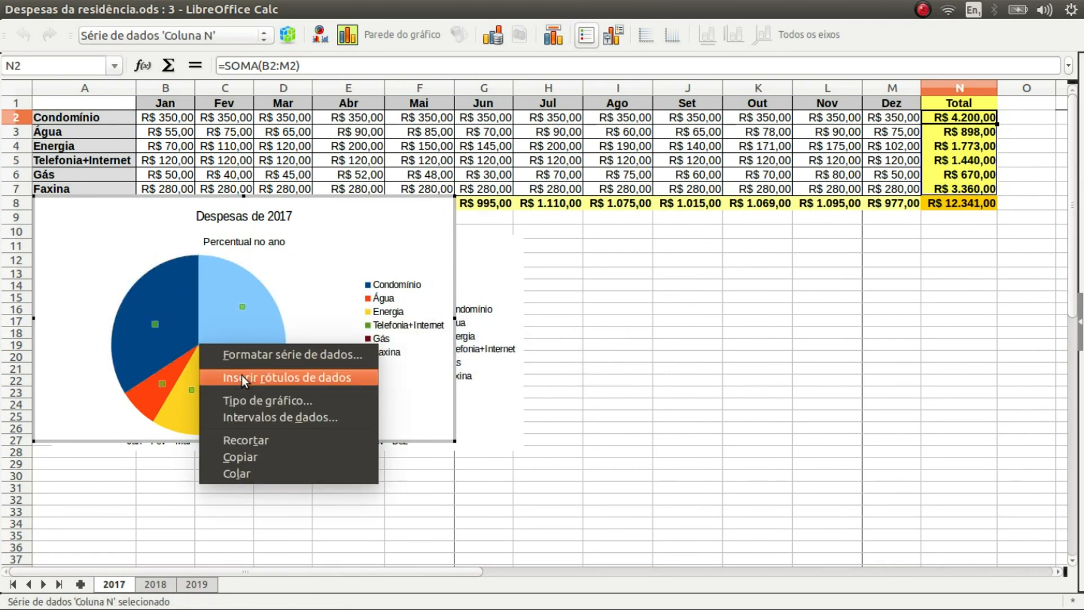
pyautogui.click(288, 379)
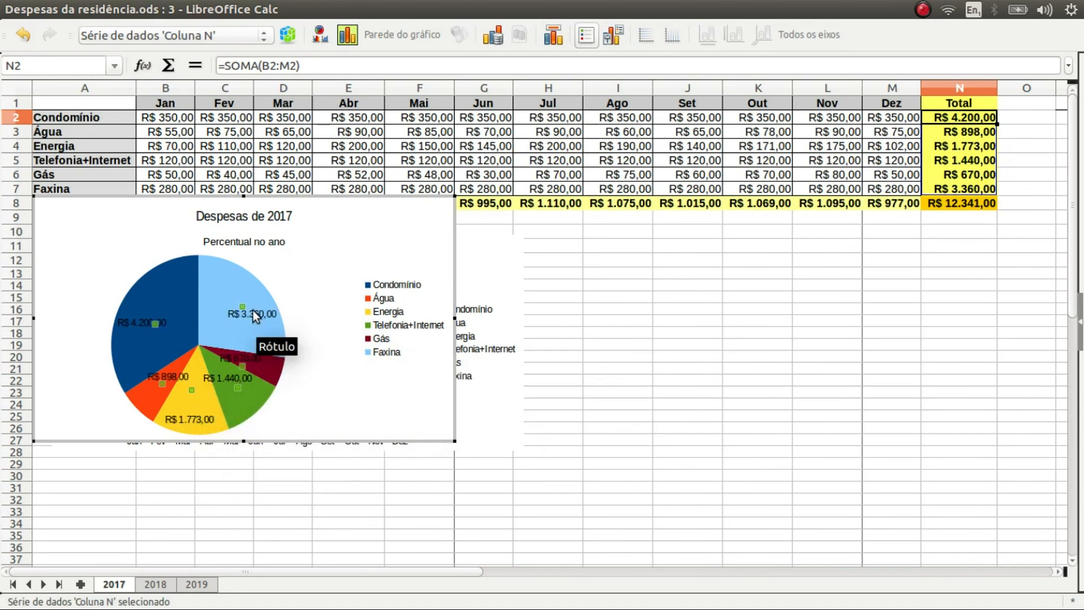
# Set the pie's data label placement to Fora, outside the slices
pyautogui.rightClick(196, 343)
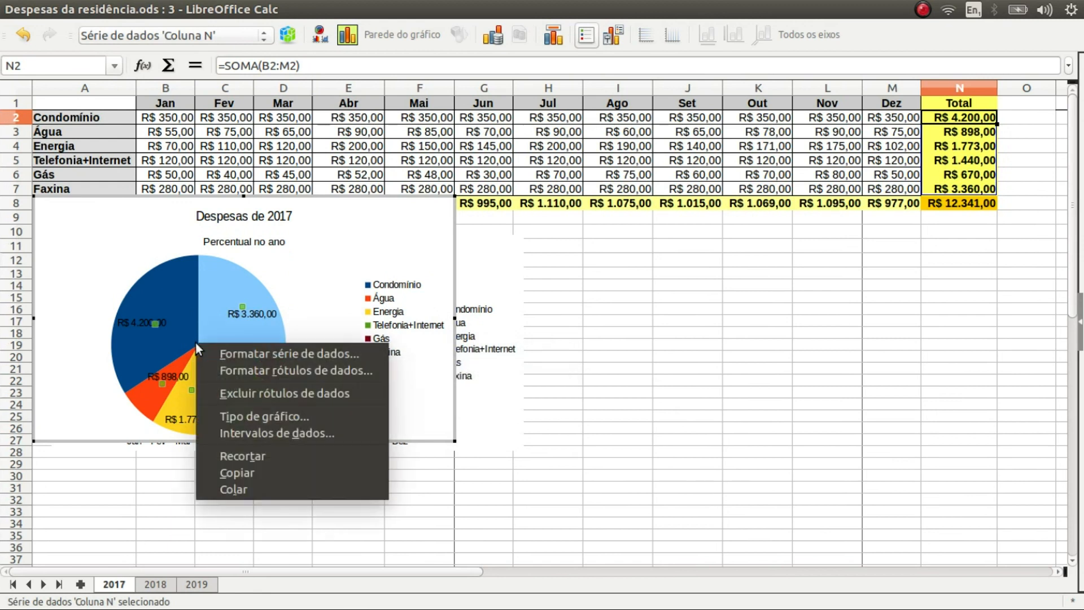
pyautogui.click(274, 372)
pyautogui.click(558, 186)
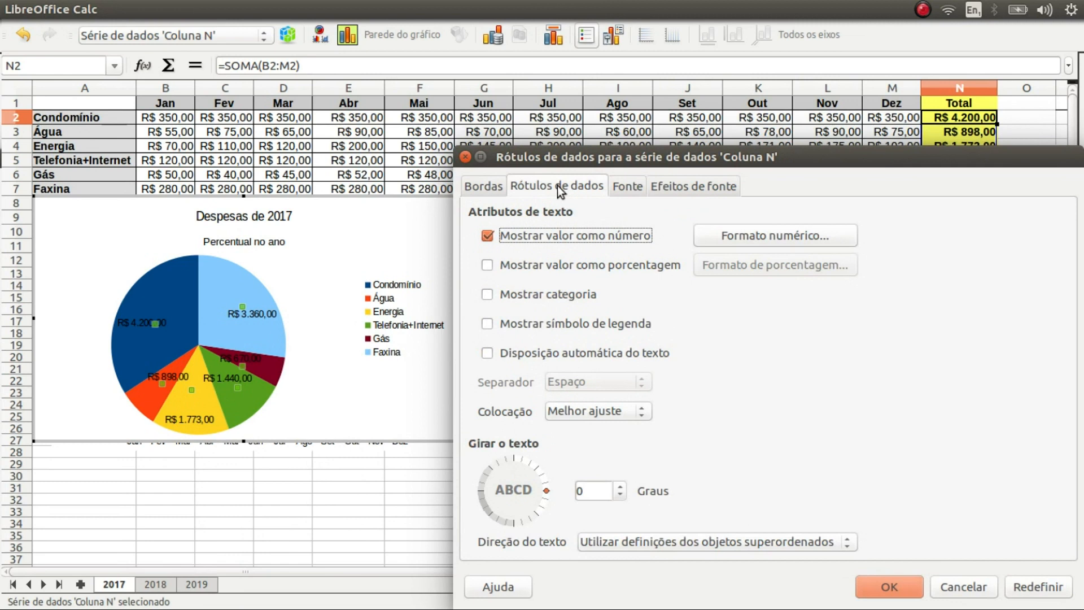
pyautogui.click(567, 412)
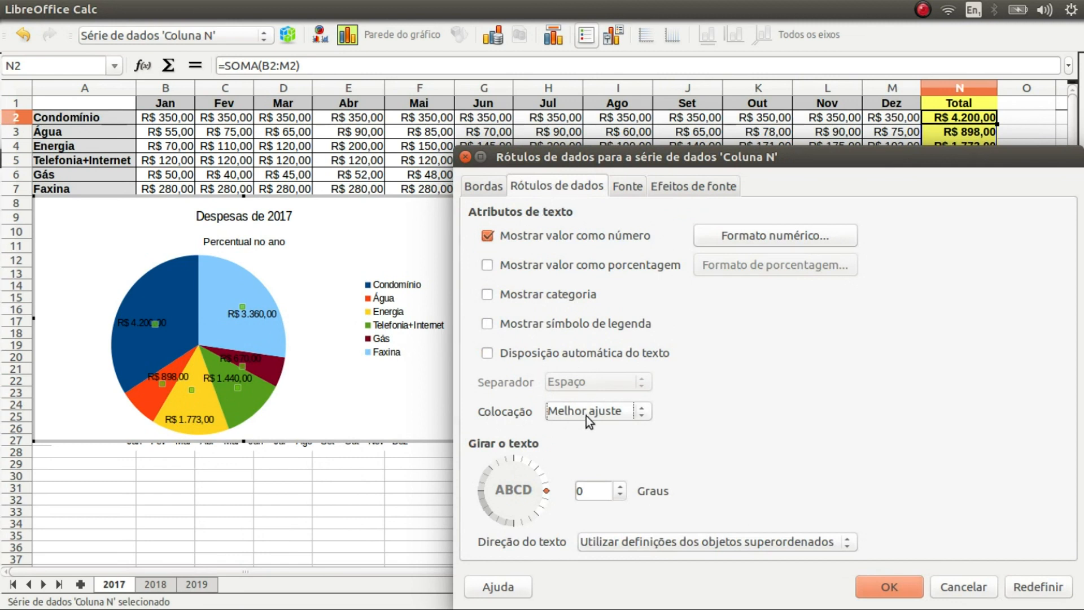
pyautogui.click(640, 416)
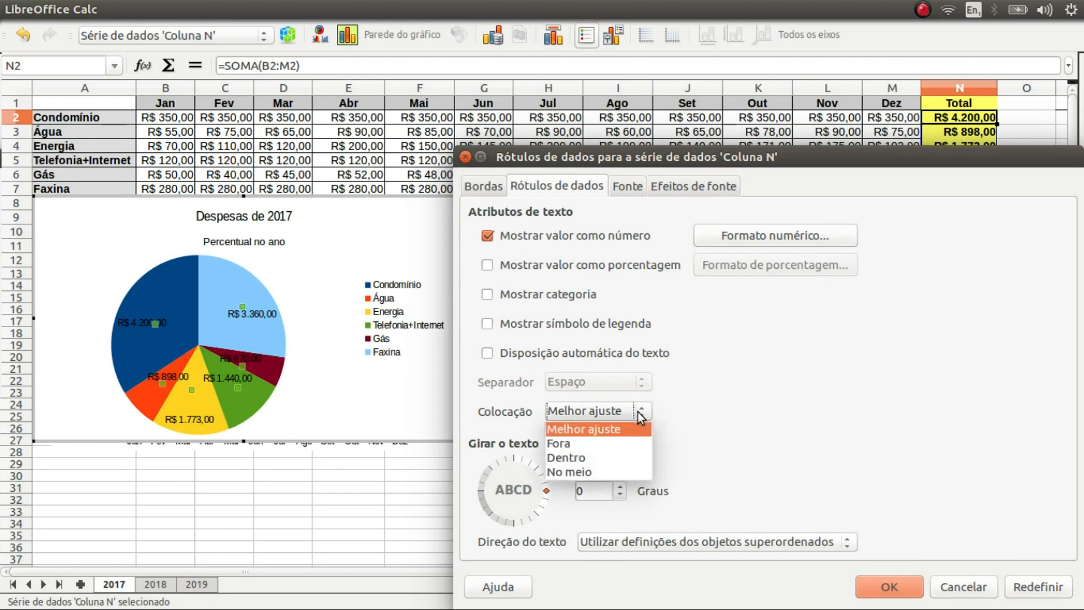
pyautogui.click(613, 442)
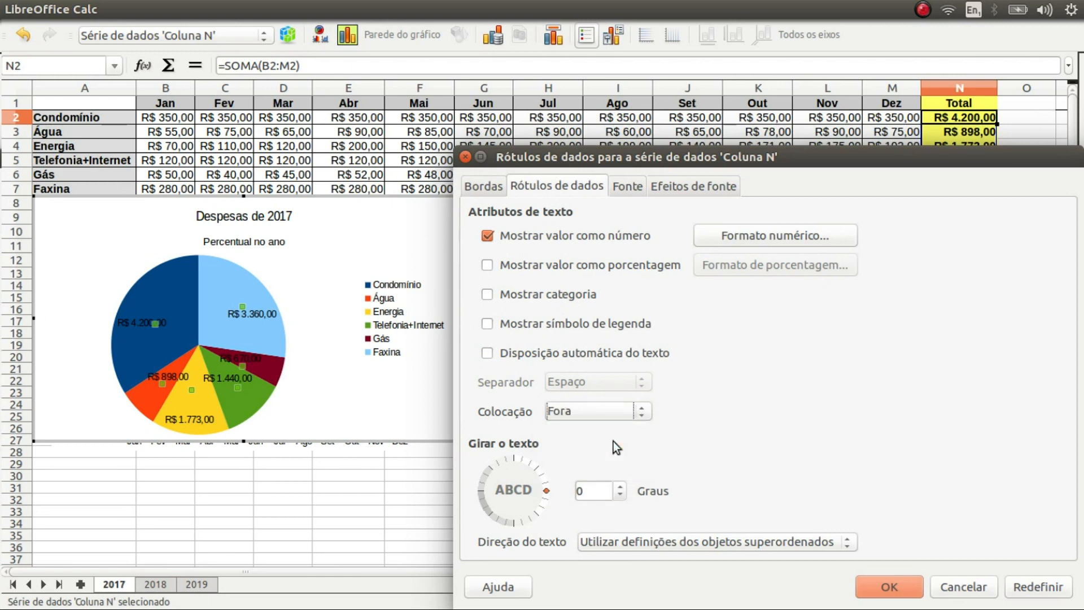
pyautogui.click(880, 581)
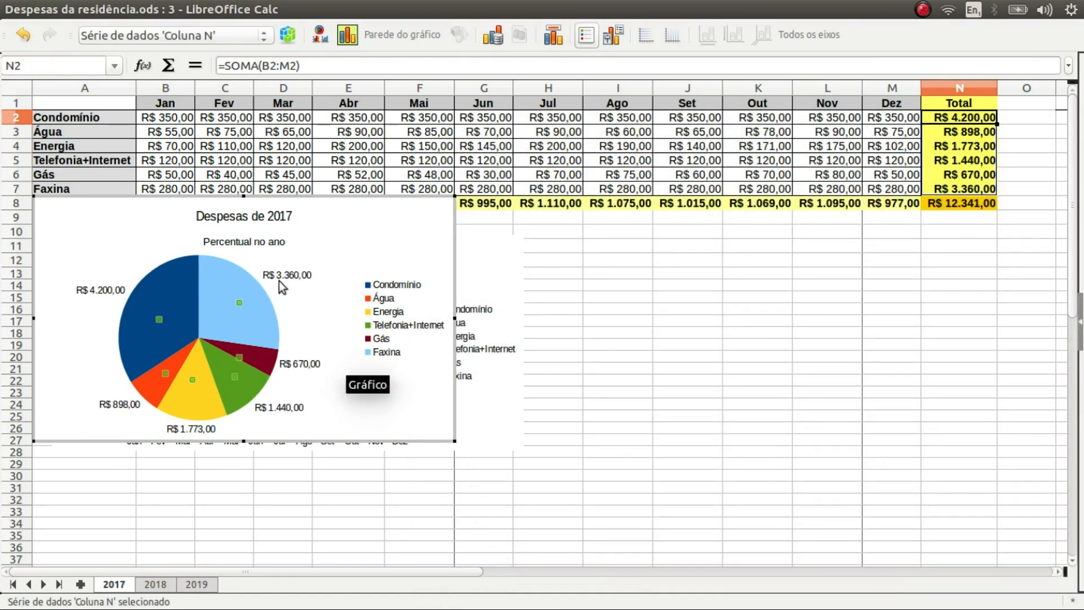
# Add each slice's percentage to its data label alongside the R$ value
pyautogui.click(190, 339)
pyautogui.moveTo(199, 340); pyautogui.dragTo(198, 341)
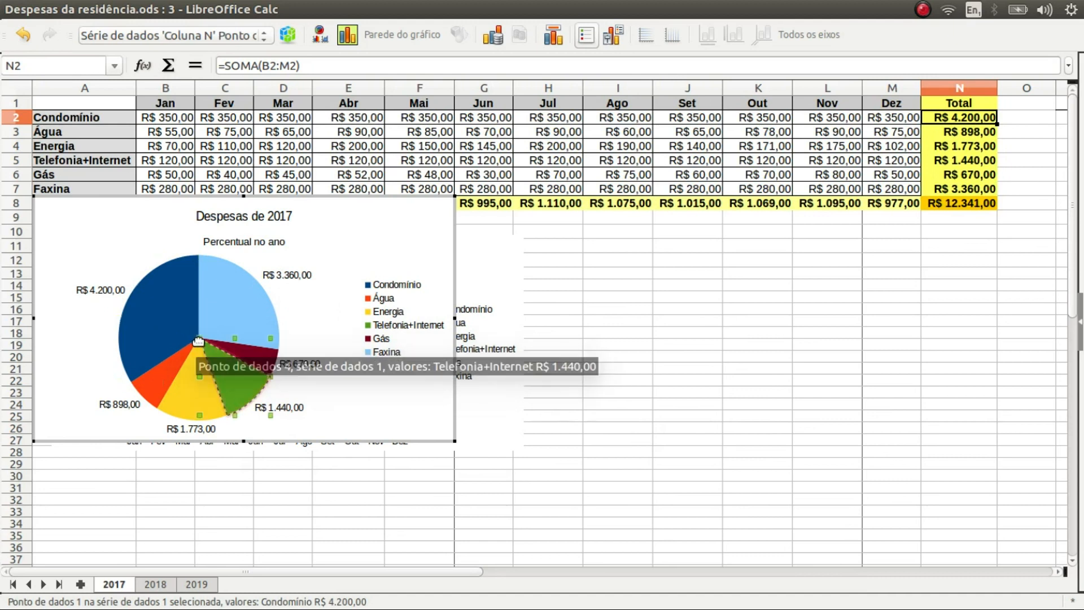
pyautogui.click(200, 339)
pyautogui.rightClick(201, 338)
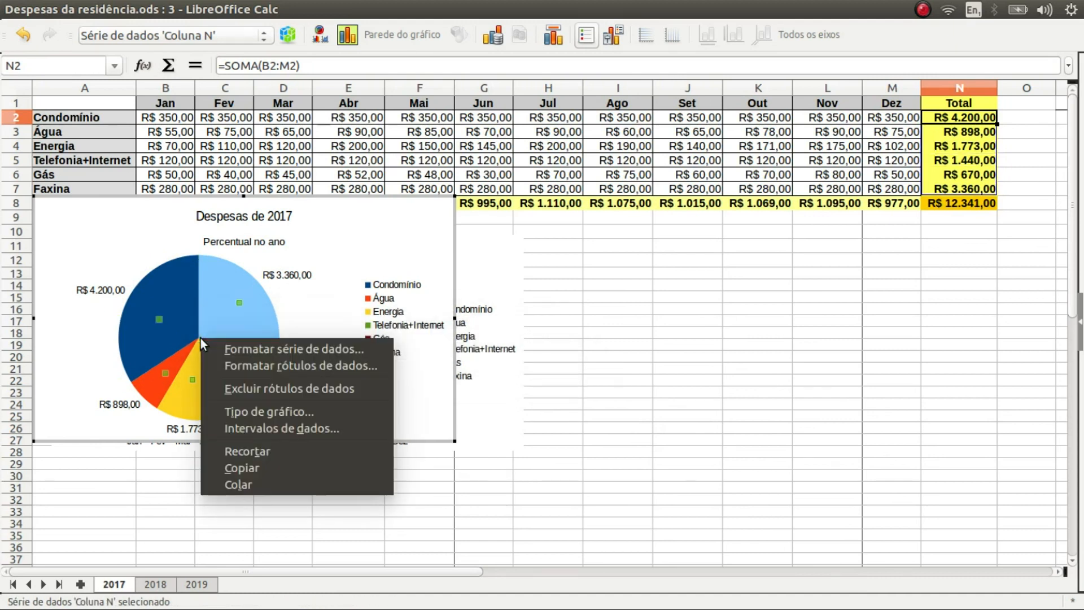
pyautogui.click(266, 367)
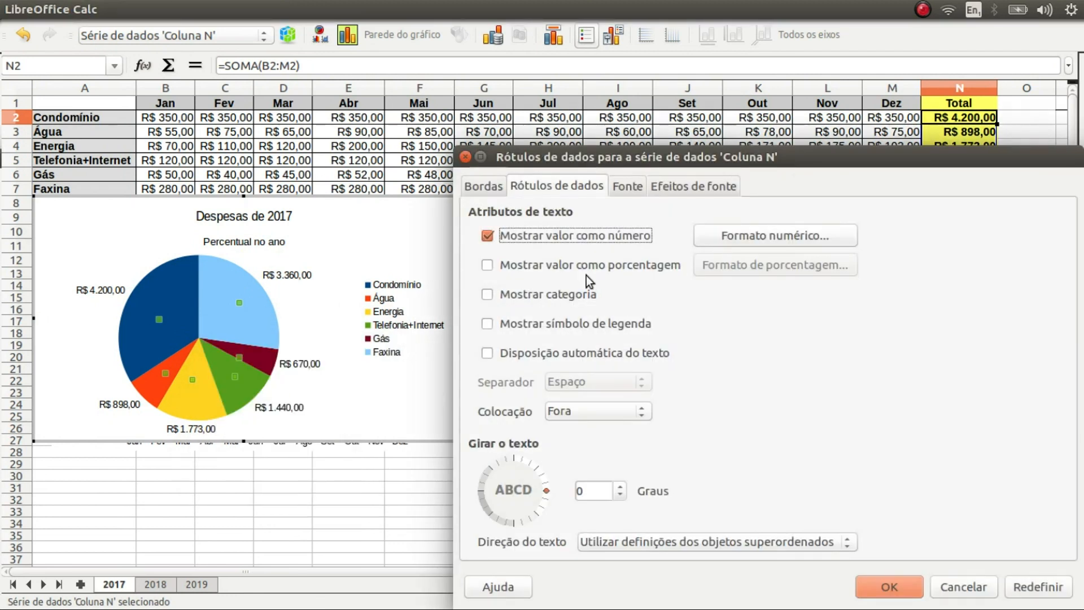
pyautogui.click(488, 266)
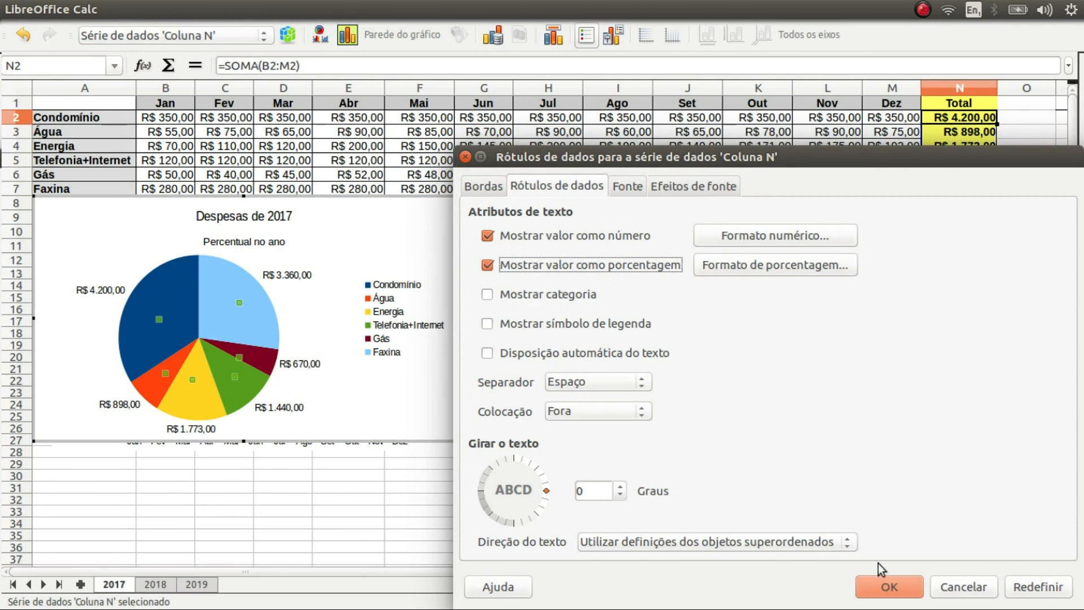
pyautogui.click(903, 585)
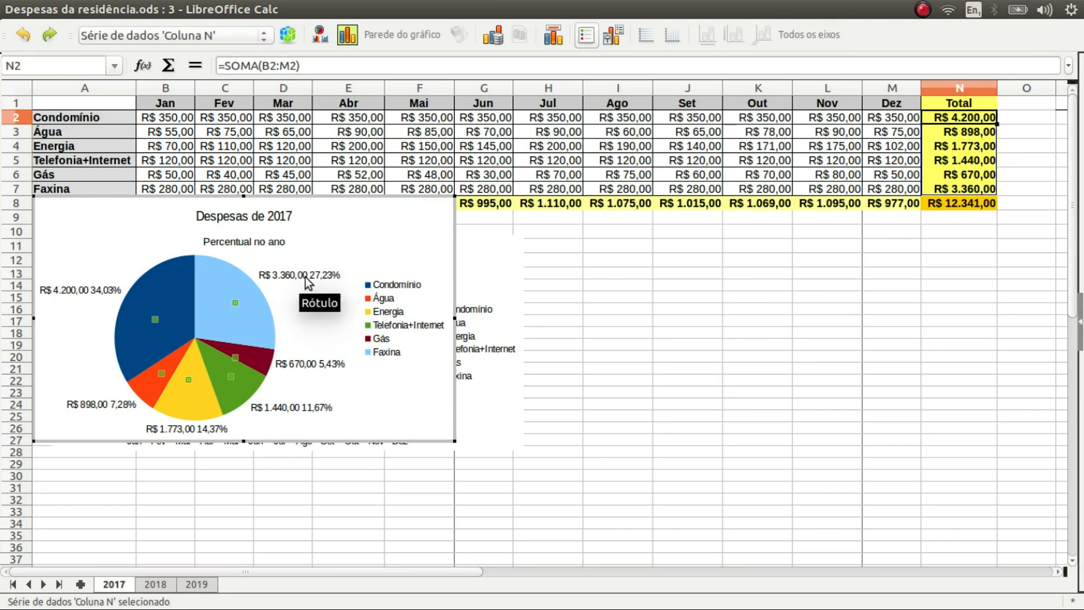
# Set the pie data label separator to Nova linha, splitting value and percentage
pyautogui.rightClick(194, 339)
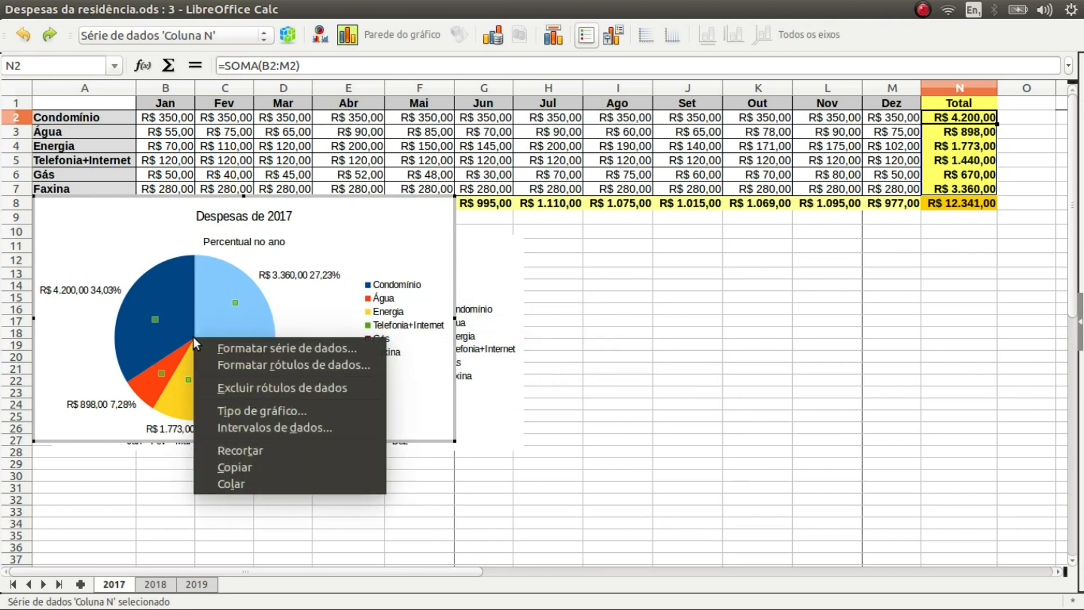
pyautogui.click(264, 365)
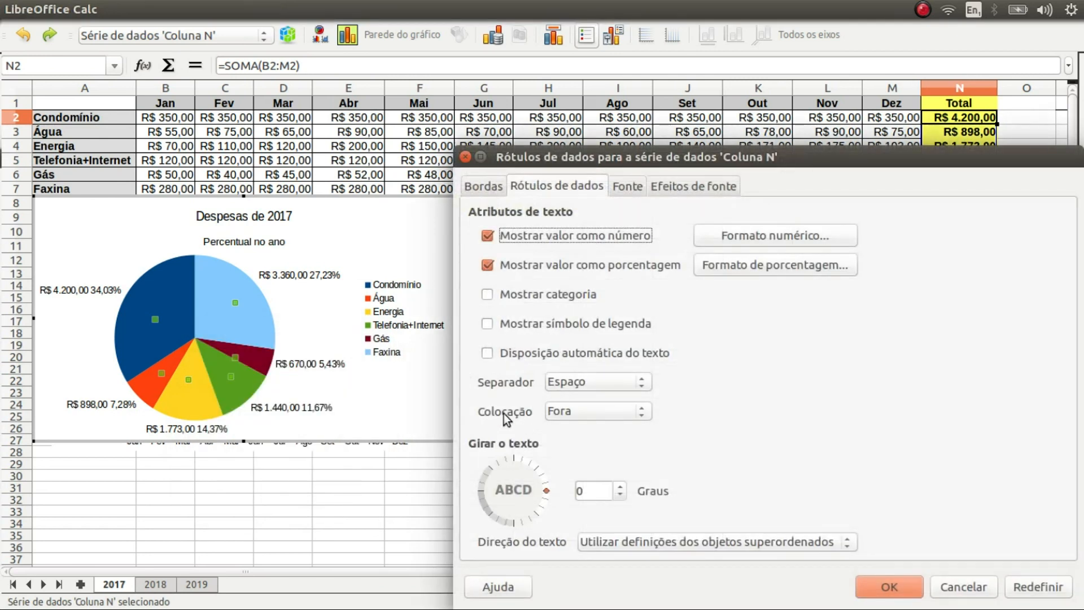
pyautogui.click(639, 385)
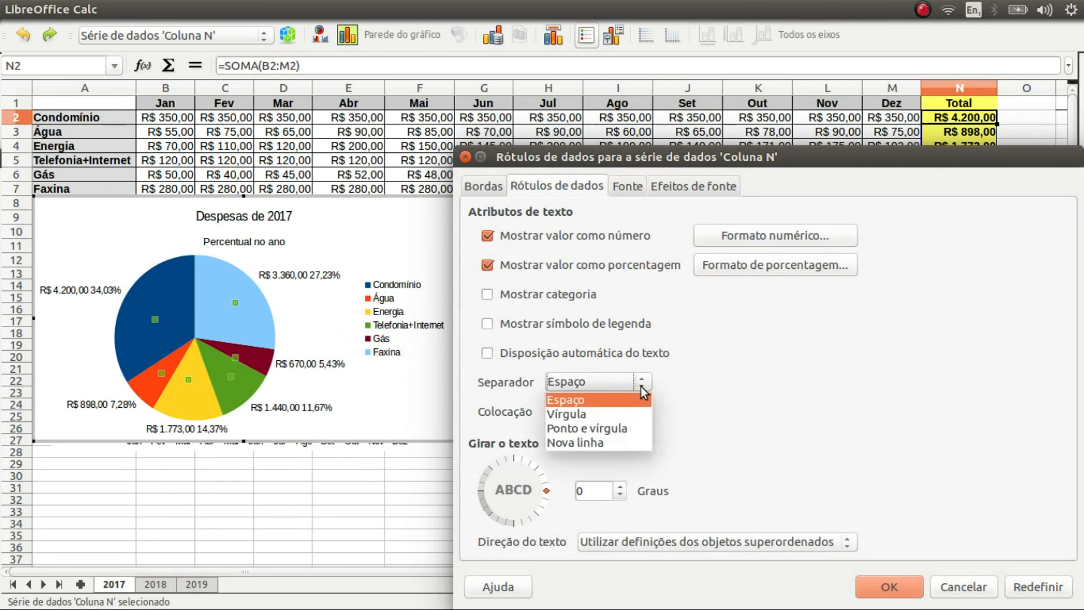
pyautogui.click(603, 445)
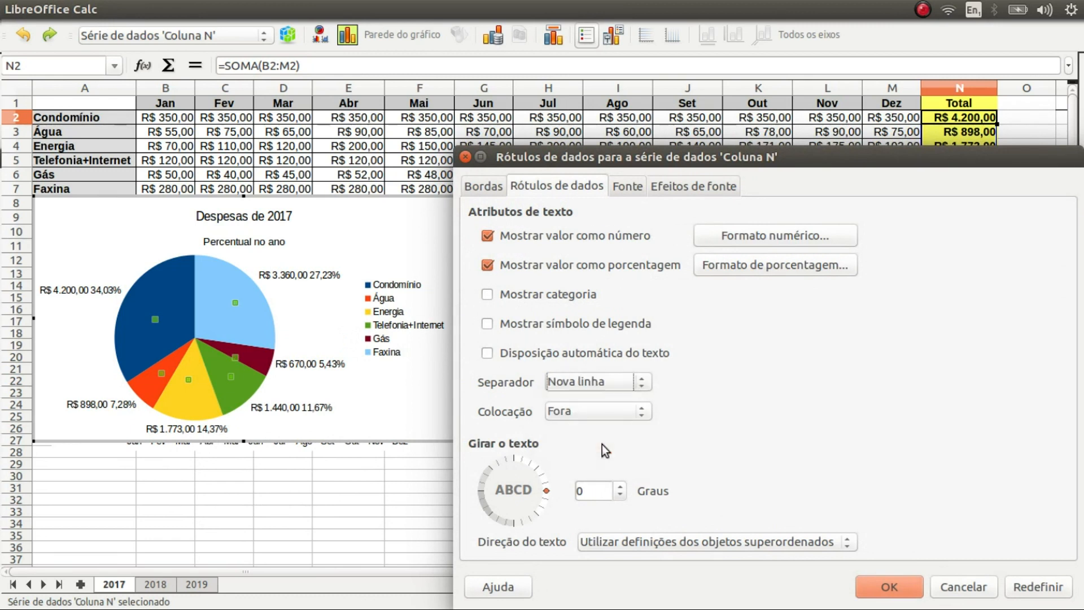
pyautogui.click(878, 581)
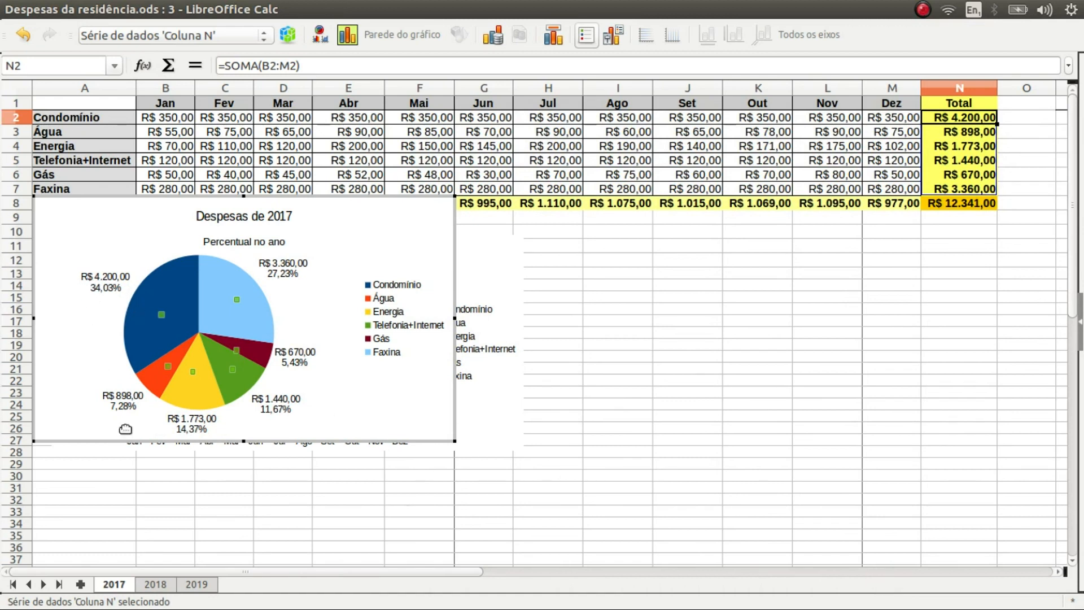
# Drag the pie chart to the right of the line chart and nudge it into place
pyautogui.moveTo(310, 196); pyautogui.dragTo(822, 222)
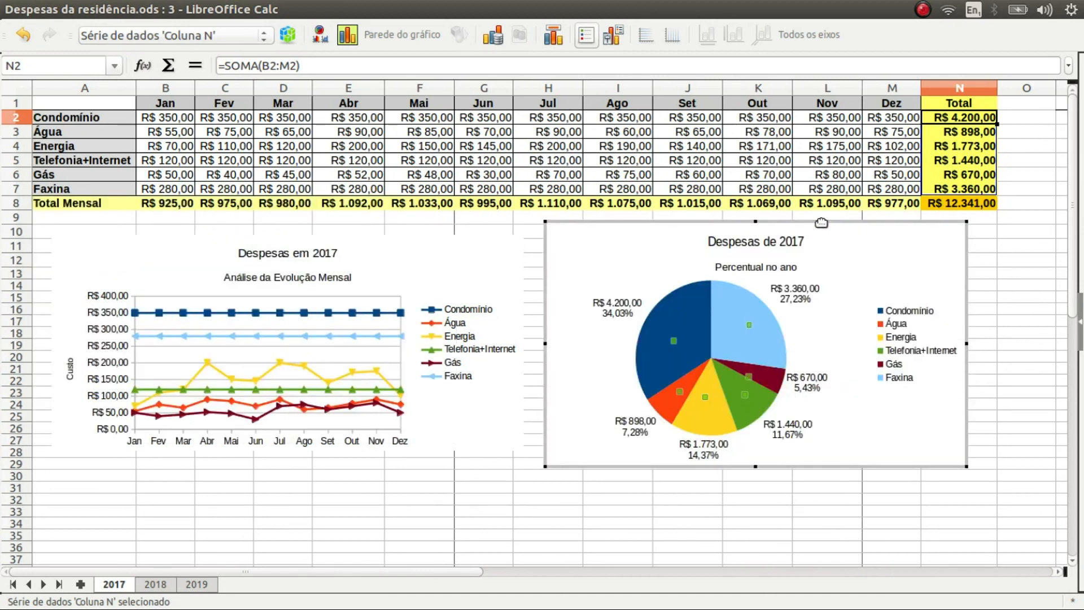
pyautogui.click(894, 232)
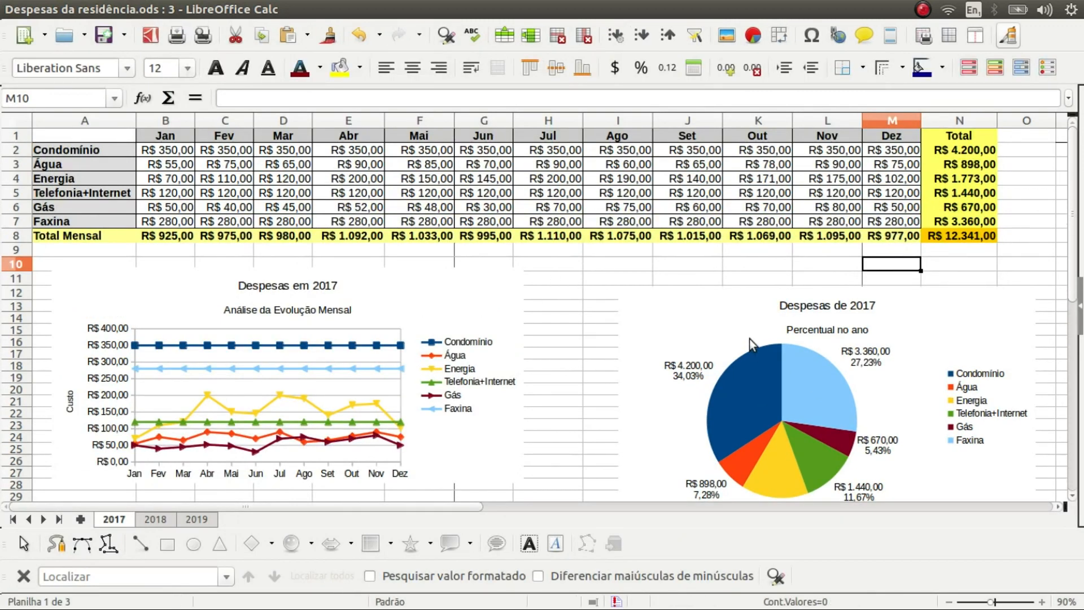
pyautogui.click(712, 295)
pyautogui.moveTo(712, 295); pyautogui.dragTo(660, 269)
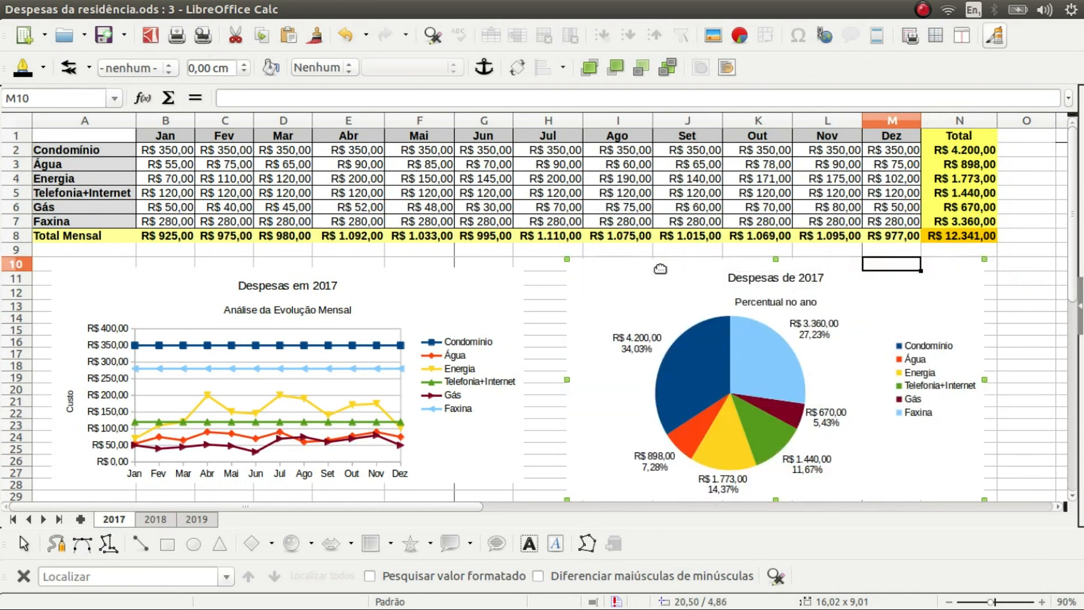
pyautogui.click(519, 382)
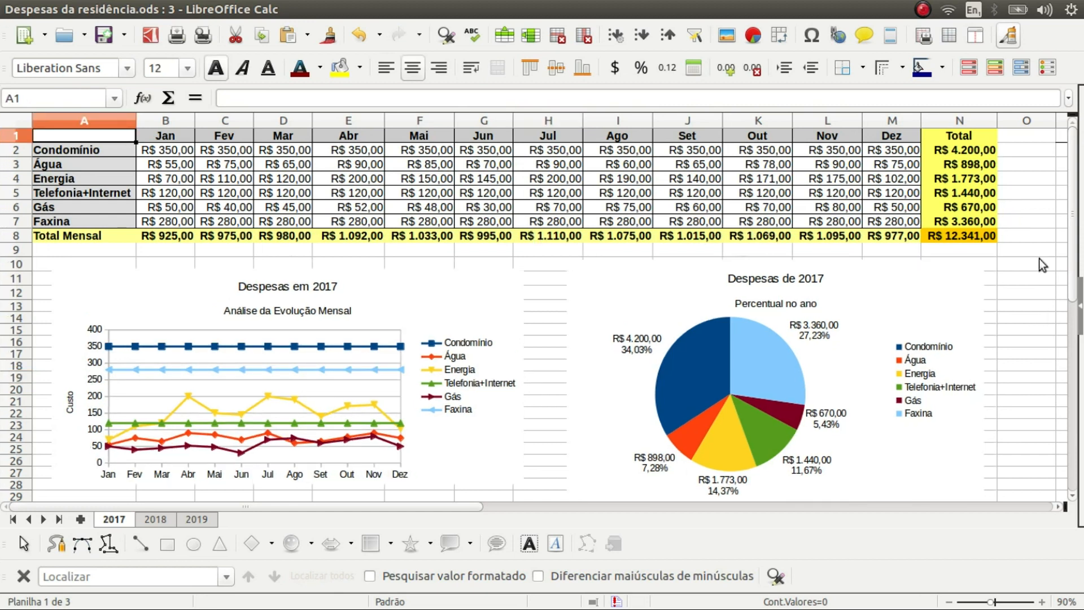
pyautogui.hscroll(6, 1041, 170)
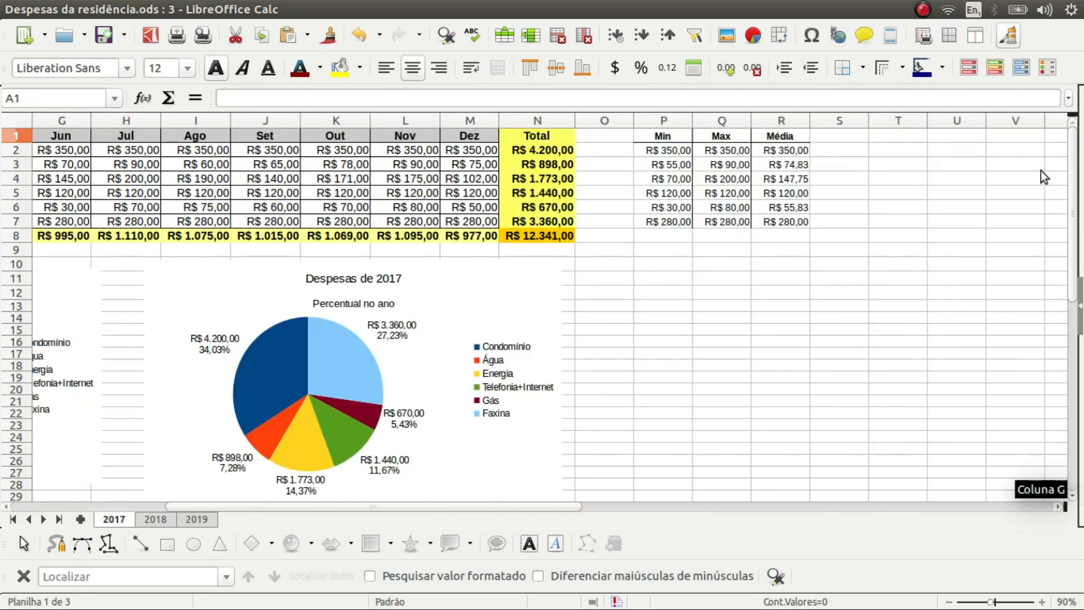
pyautogui.hotkey('ctrl', 'z')
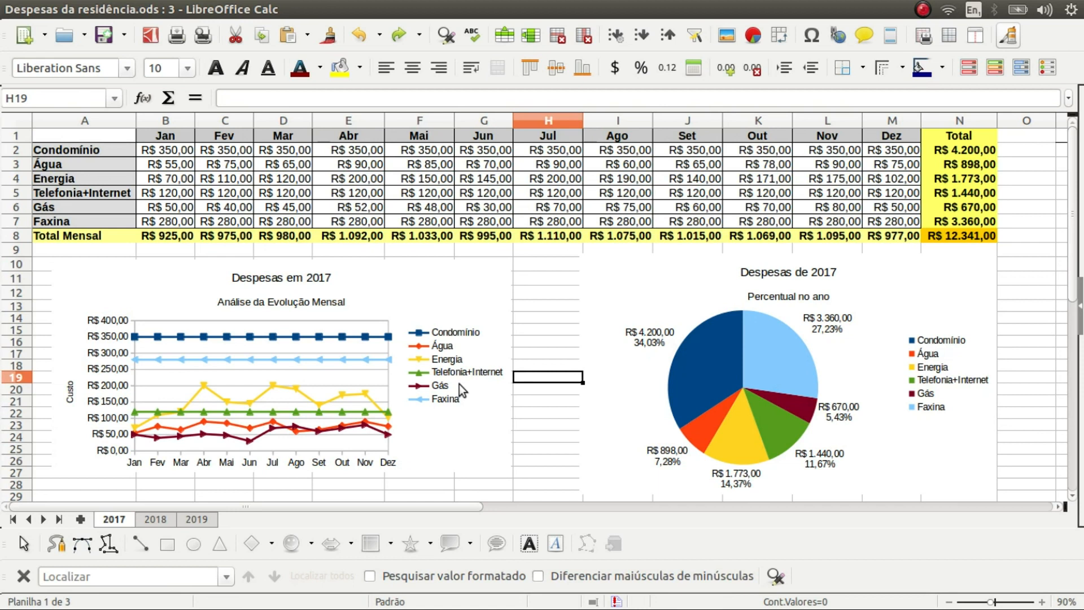
# Change Condomínio's May amount in F2 to 400
pyautogui.click(436, 154)
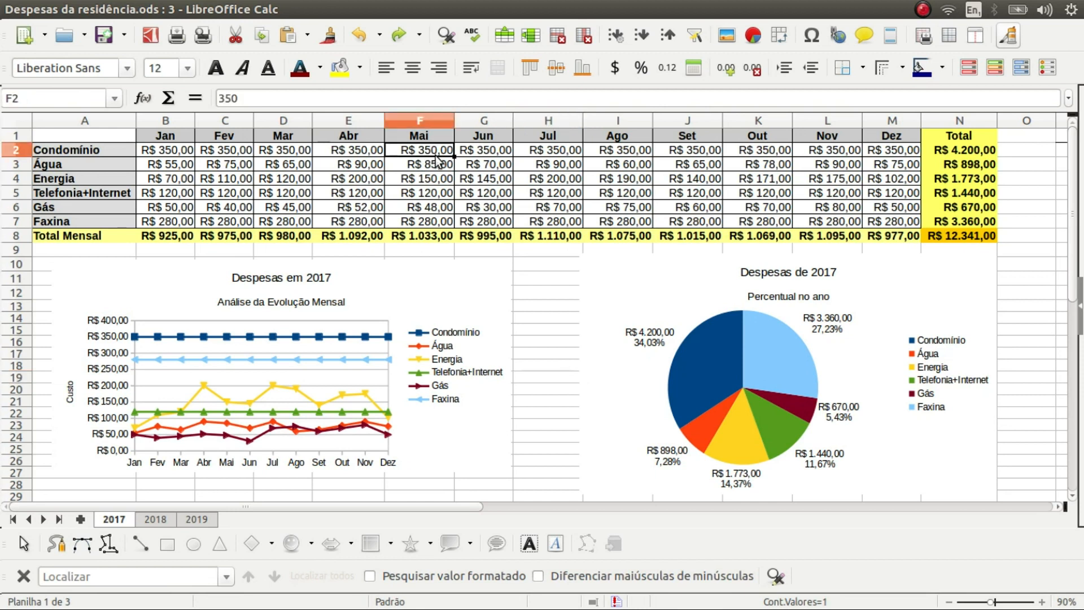
pyautogui.write('400')
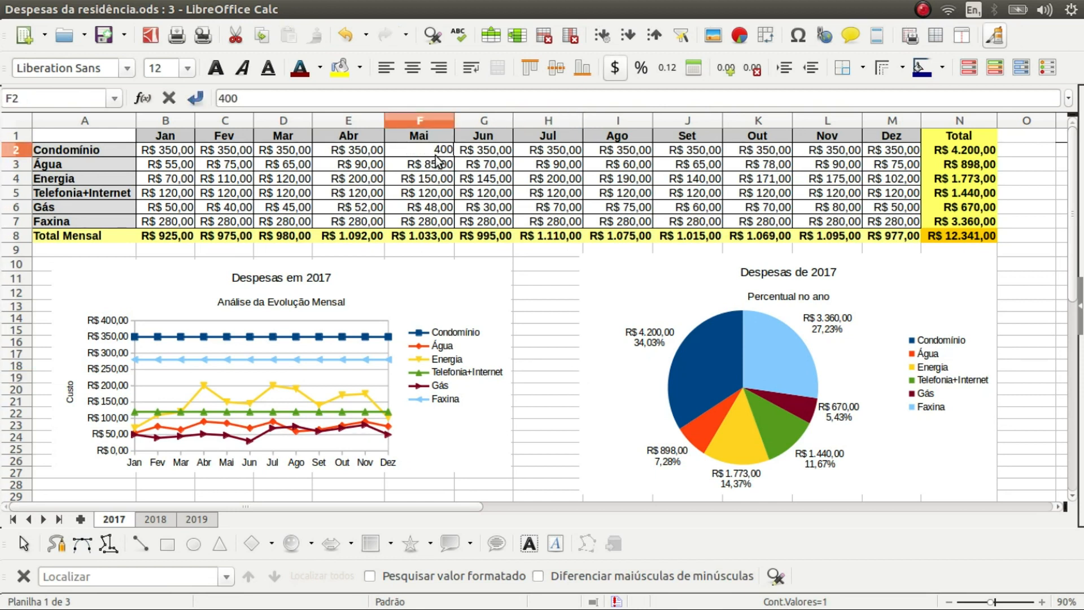
pyautogui.press('Return')
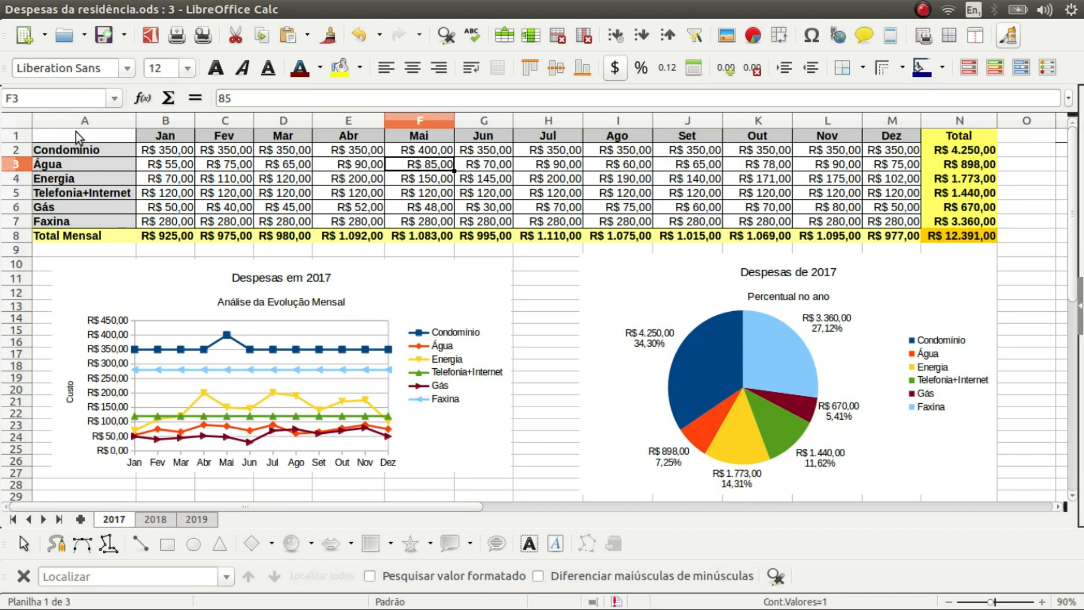
# Rename A2 to Aluguel, then revert the row label back to Condomínio
pyautogui.doubleClick(108, 149)
pyautogui.doubleClick(109, 150)
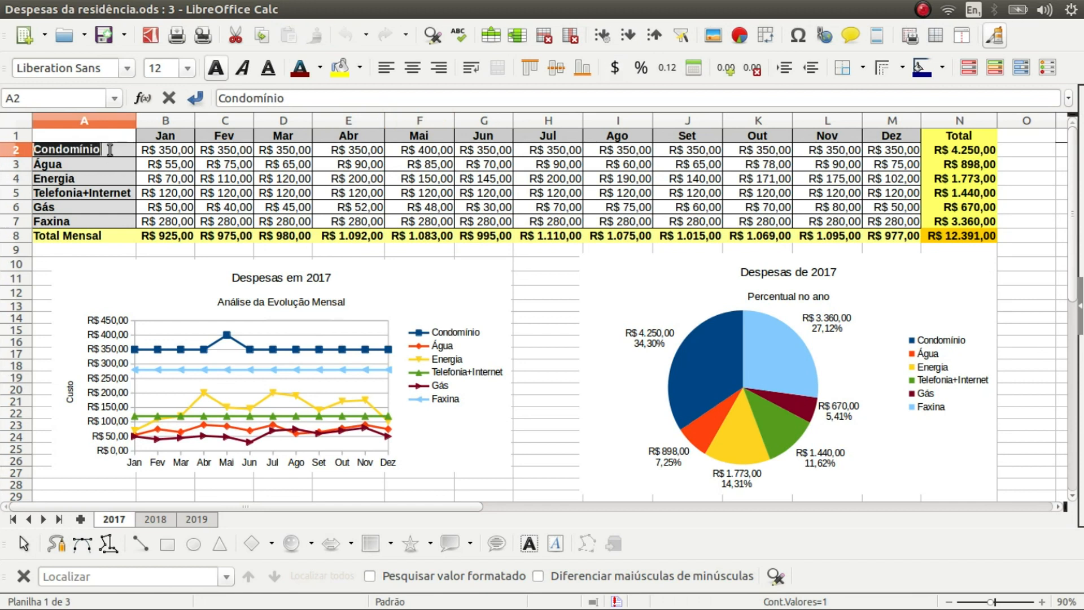
pyautogui.write('Aluguel')
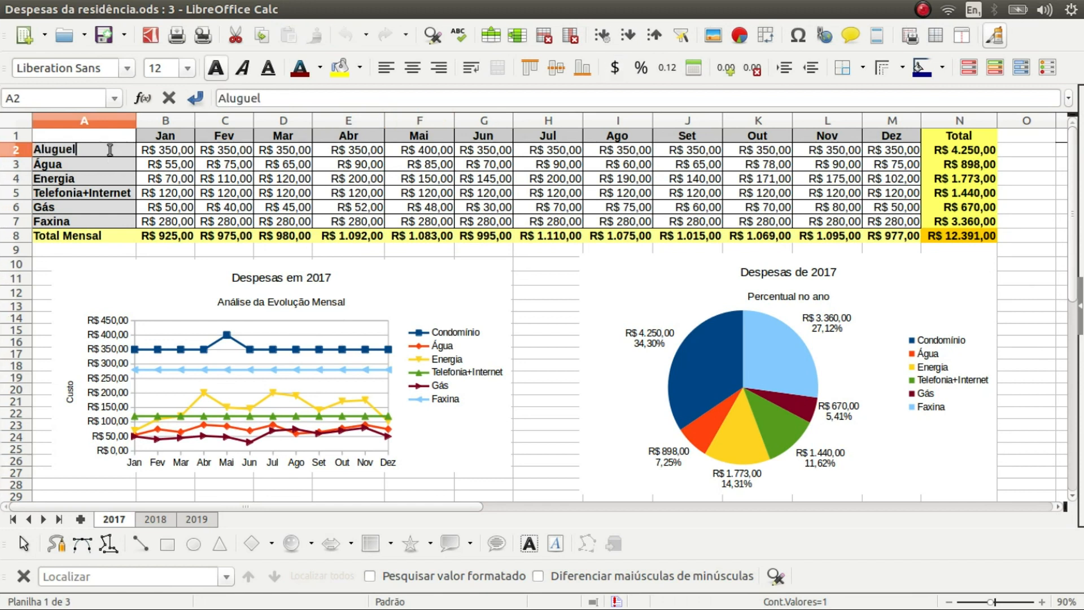
pyautogui.press('Tab')
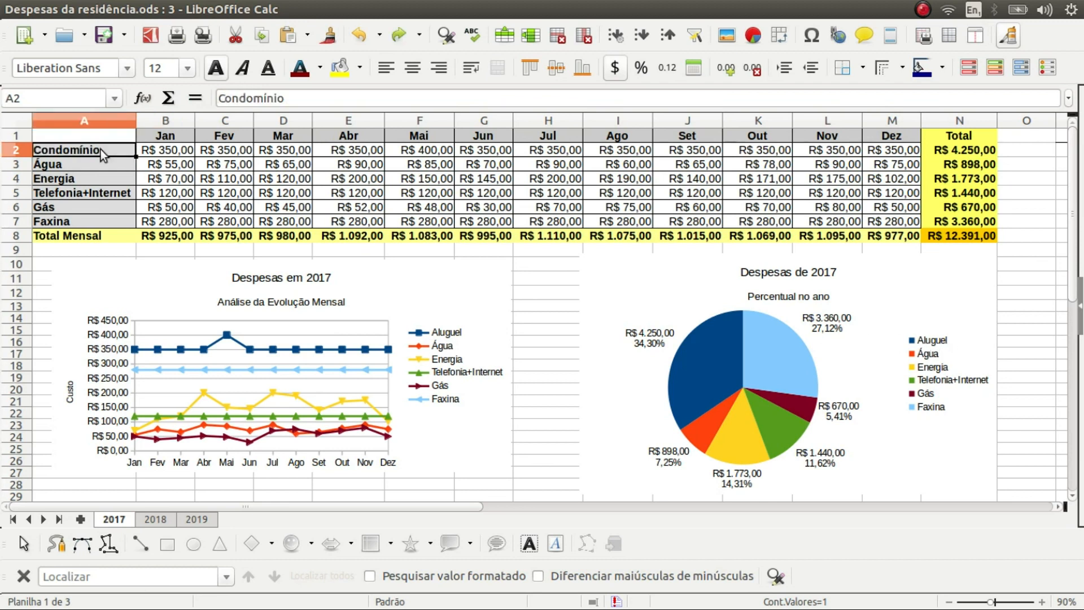
pyautogui.press('Return')
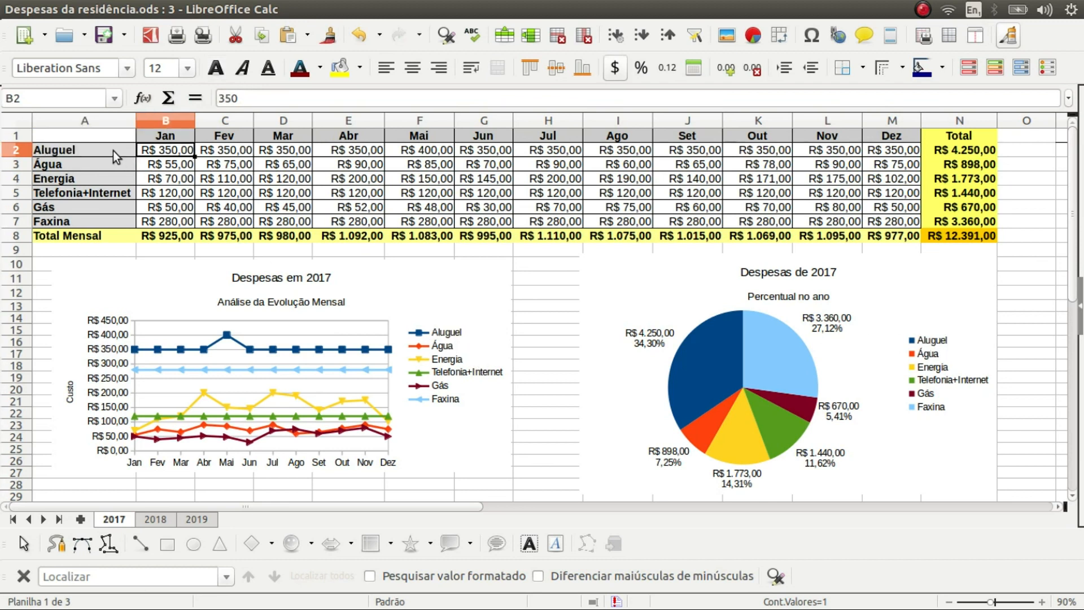
pyautogui.click(101, 149)
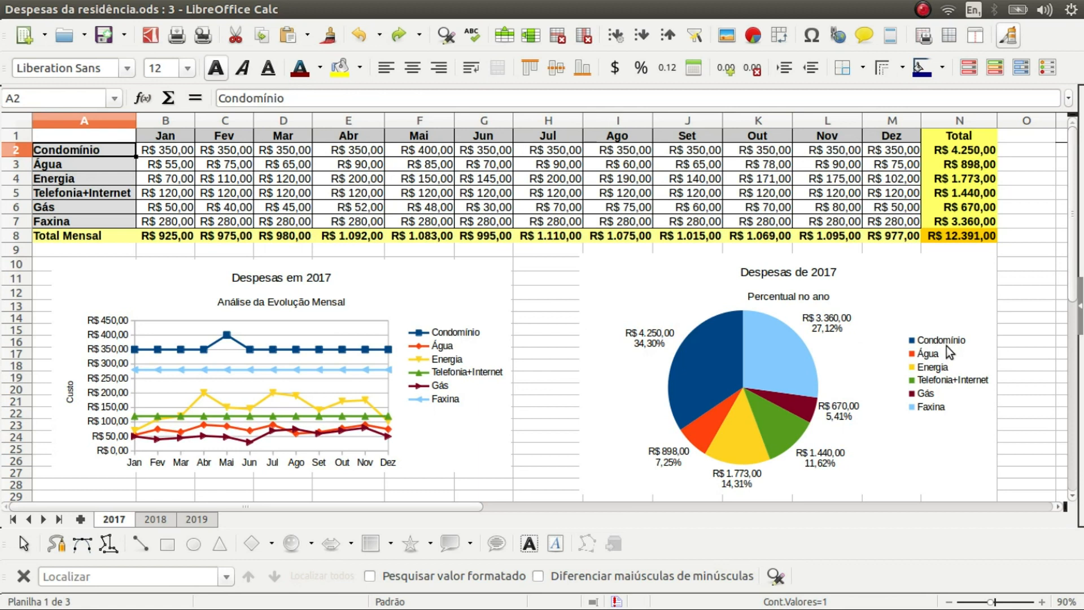
pyautogui.click(448, 272)
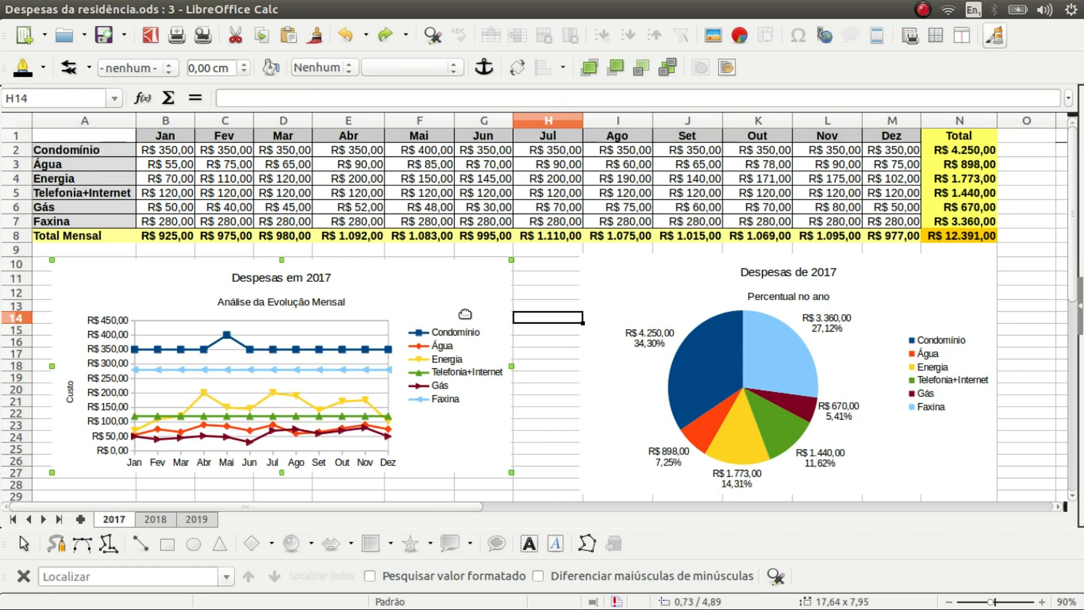
pyautogui.doubleClick(465, 314)
pyautogui.rightClick(378, 293)
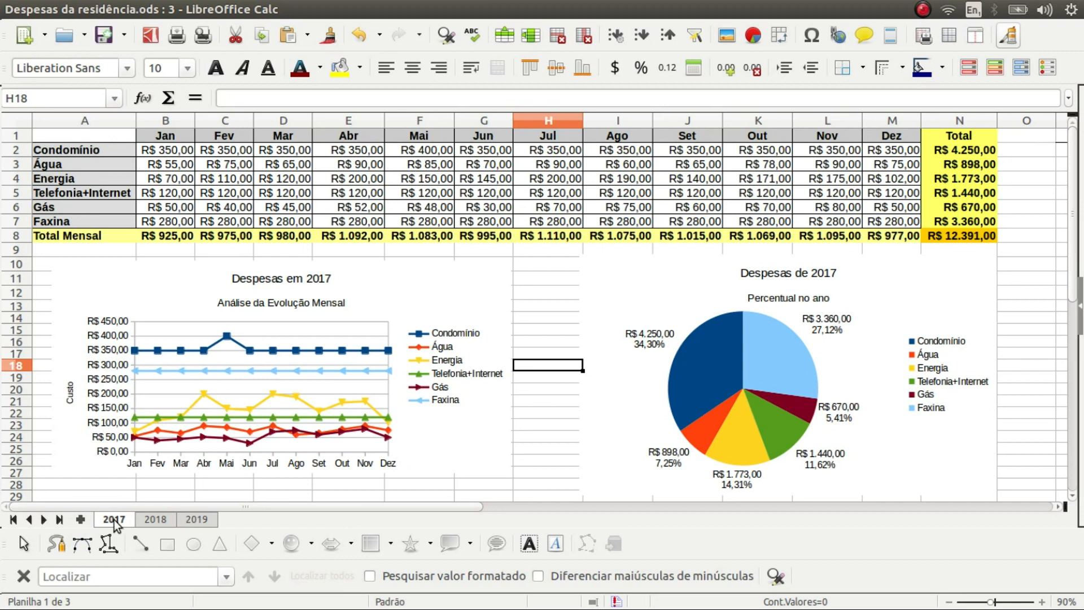
# Insert a sheet named Geral before the 2017 sheet tab
pyautogui.rightClick(114, 520)
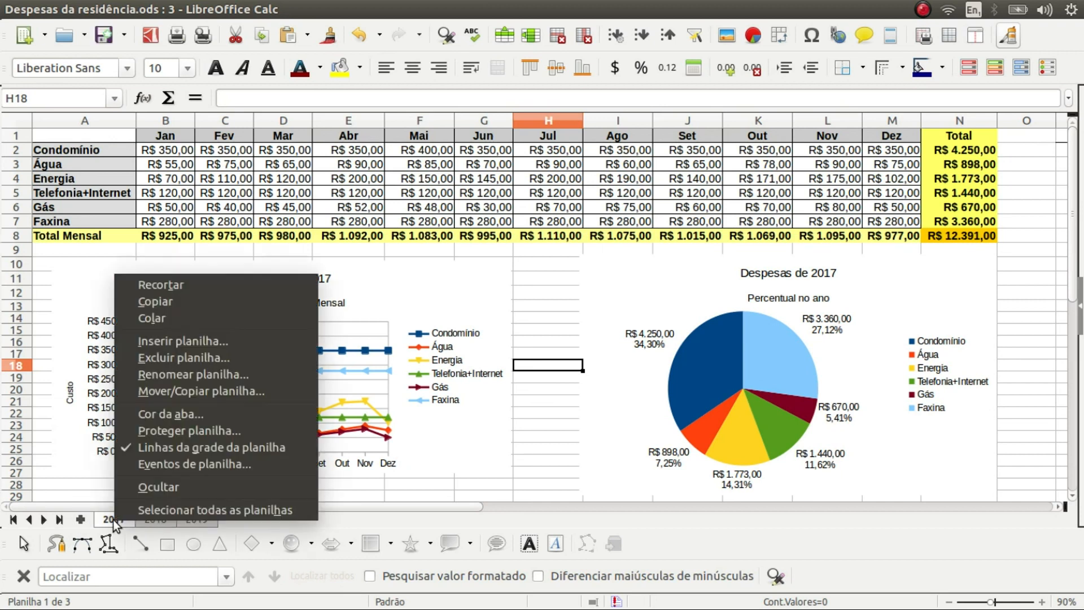
pyautogui.click(204, 344)
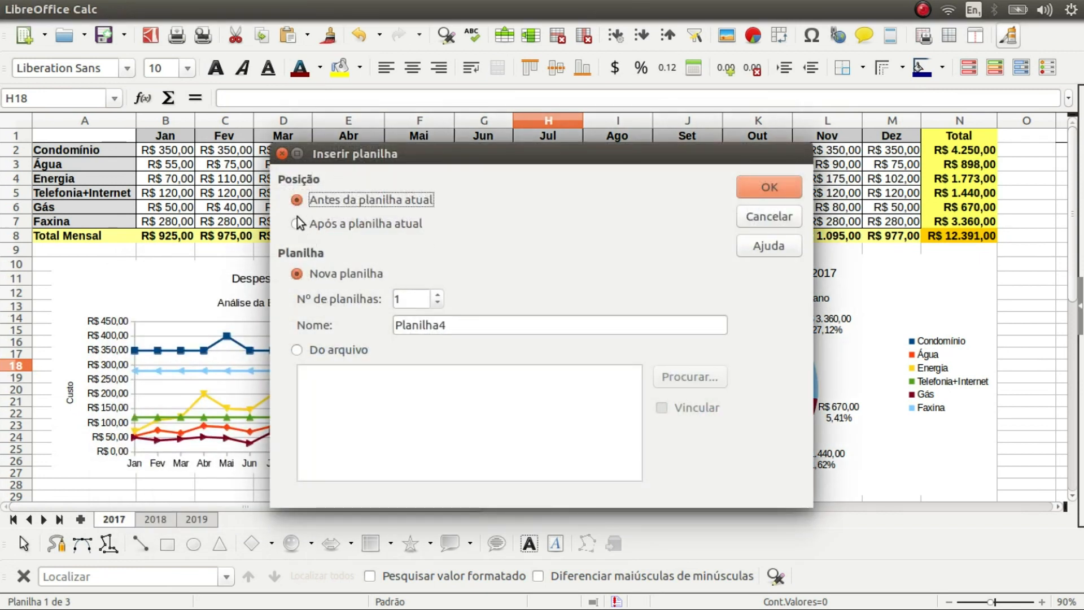
pyautogui.moveTo(465, 324); pyautogui.dragTo(344, 317)
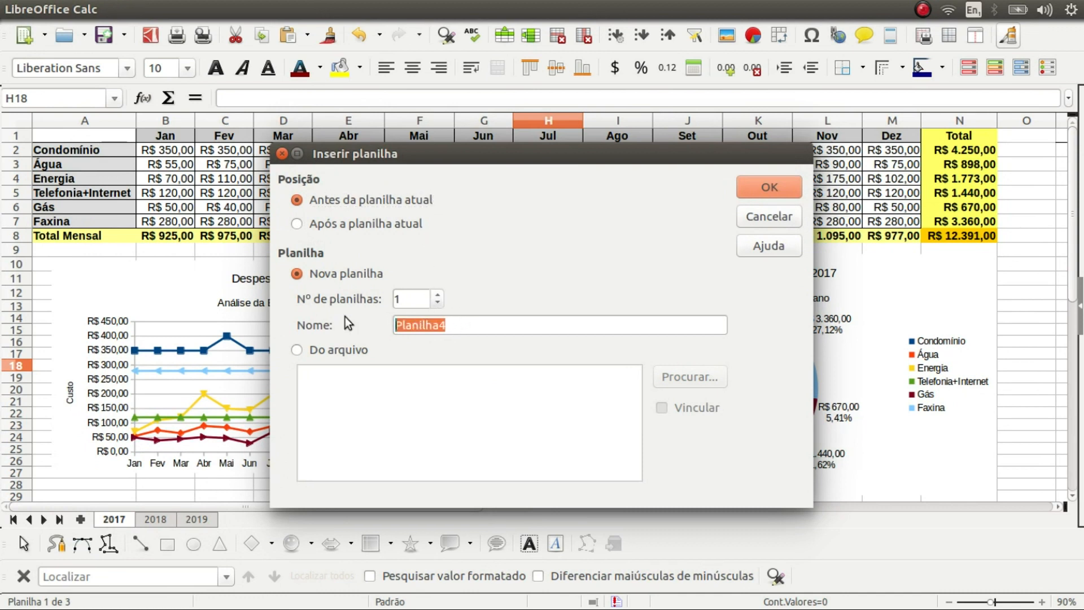
pyautogui.write('Geral')
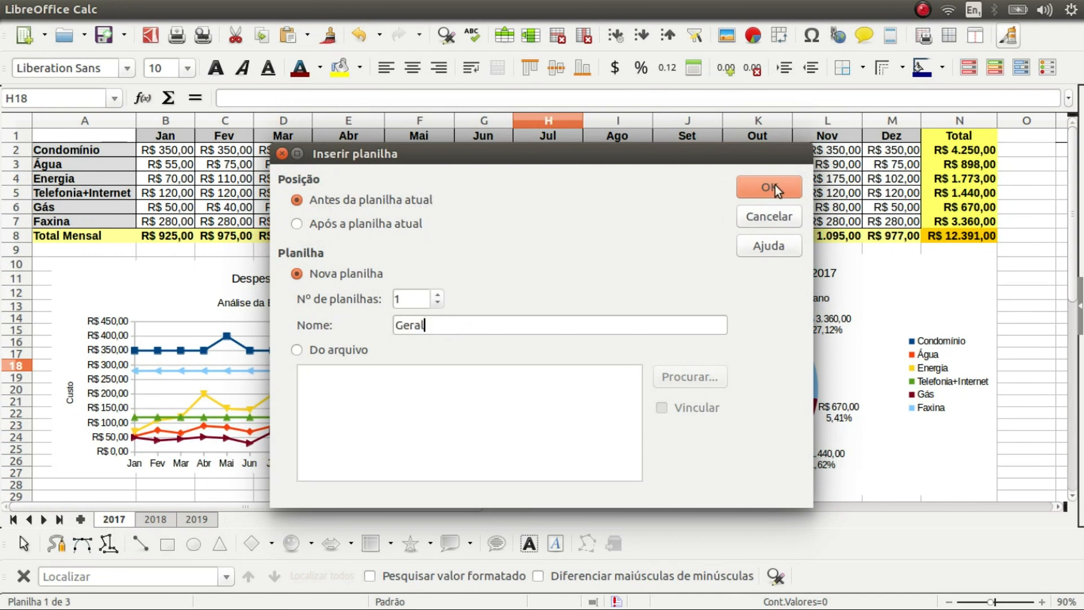
pyautogui.click(775, 188)
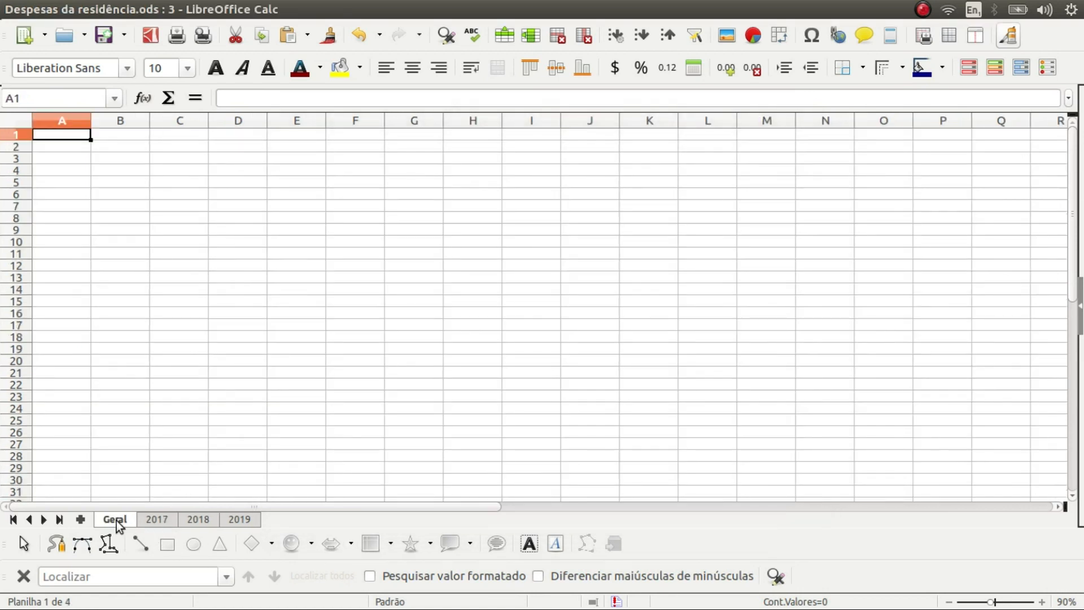
# Copy the six expense labels from 2017's A2:A7 into Geral starting at A4
pyautogui.click(170, 518)
pyautogui.click(191, 520)
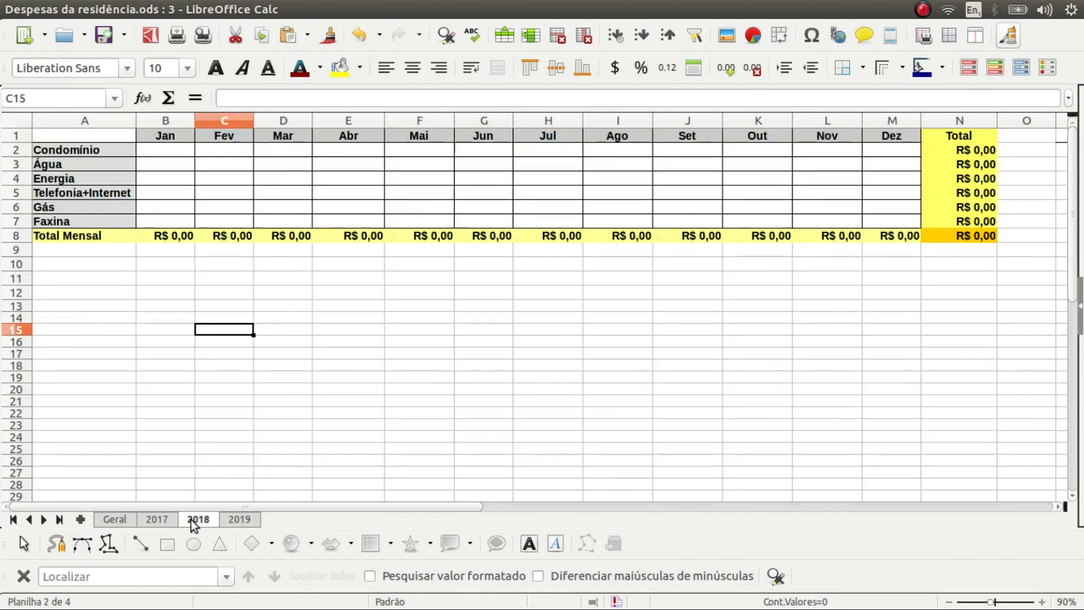
pyautogui.click(235, 519)
pyautogui.click(154, 519)
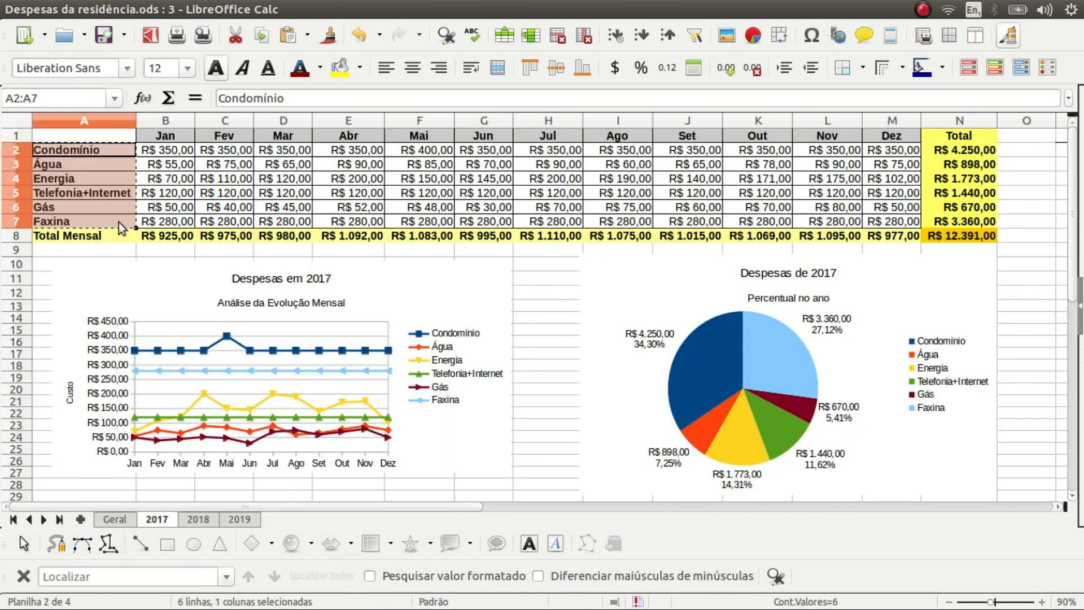
pyautogui.click(148, 225)
pyautogui.moveTo(121, 148); pyautogui.dragTo(115, 218)
pyautogui.hotkey('ctrl', 'c')
pyautogui.click(109, 521)
pyautogui.click(79, 169)
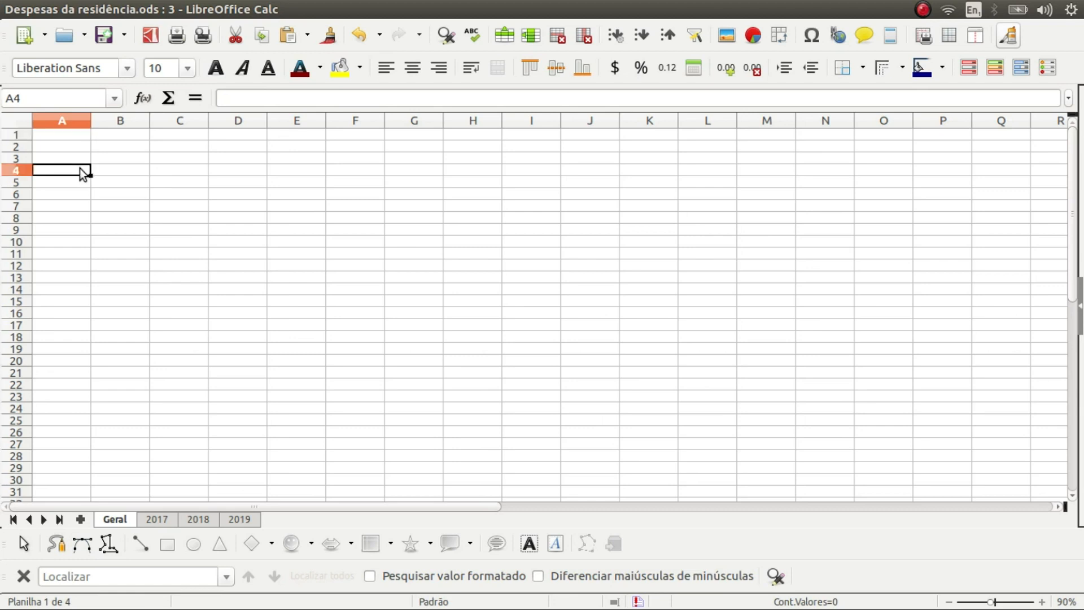
pyautogui.hotkey('ctrl', 'v')
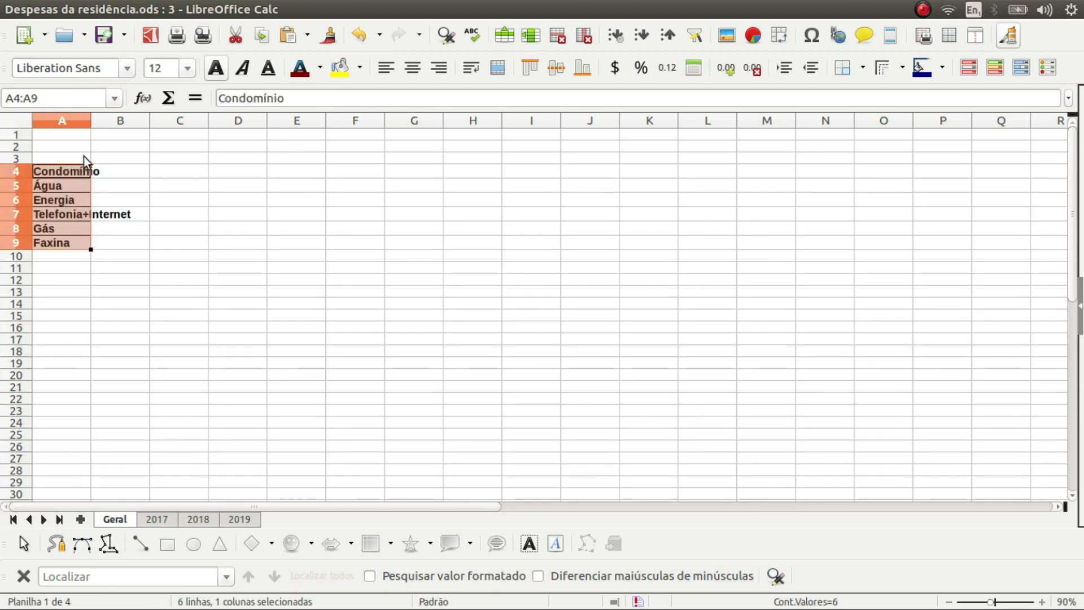
# Widen column A and fill year headings 2017, 2018, 2019 across B3:D3
pyautogui.moveTo(91, 120); pyautogui.dragTo(141, 119)
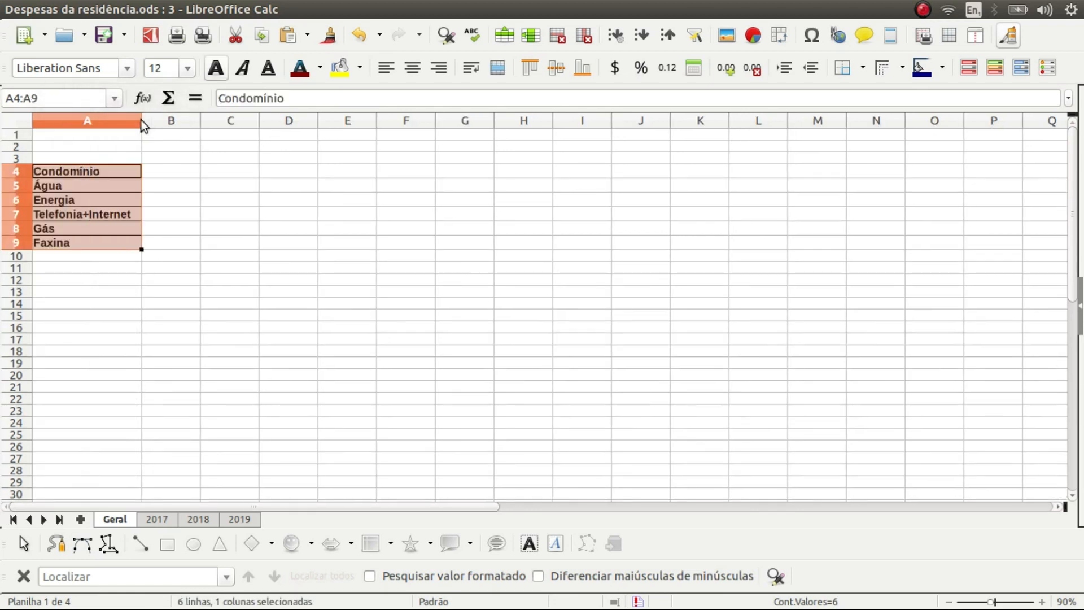
pyautogui.click(177, 158)
pyautogui.write('2017')
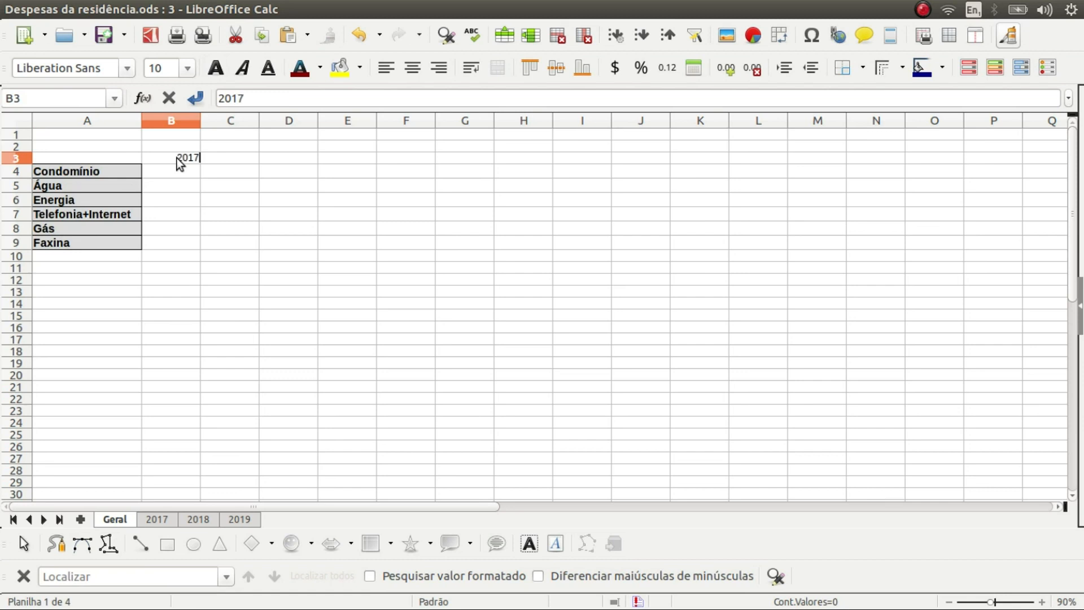
pyautogui.press('Return')
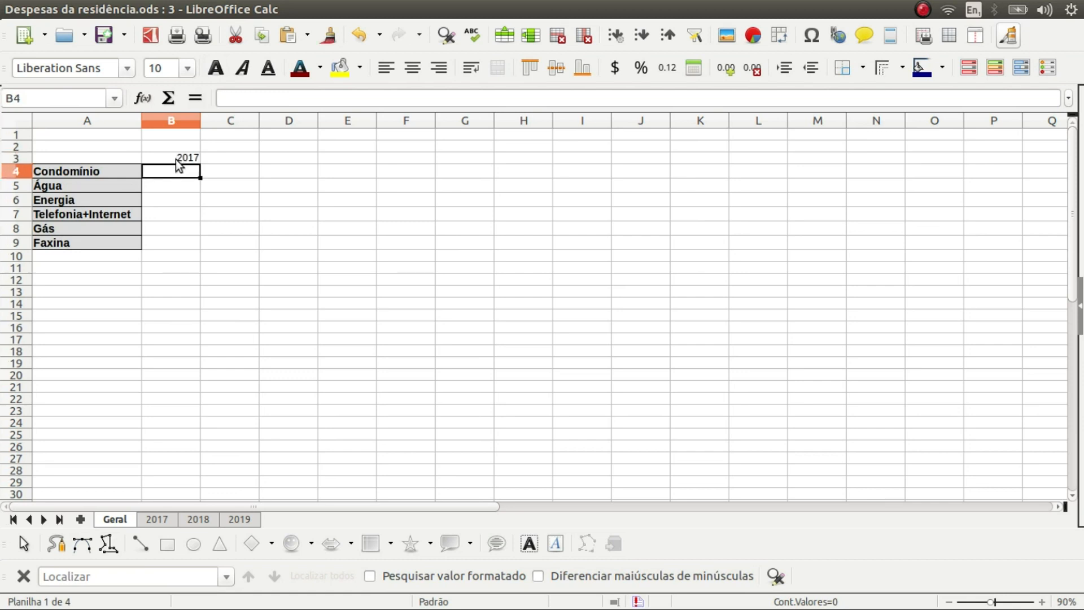
pyautogui.click(176, 159)
pyautogui.moveTo(201, 163); pyautogui.dragTo(301, 161)
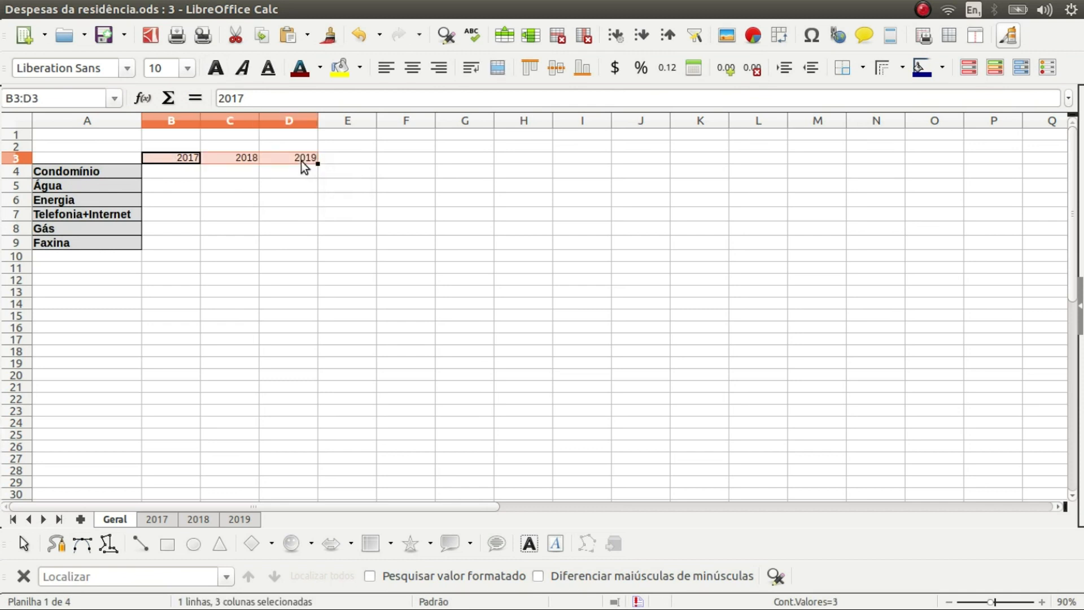
pyautogui.moveTo(97, 154); pyautogui.dragTo(283, 245)
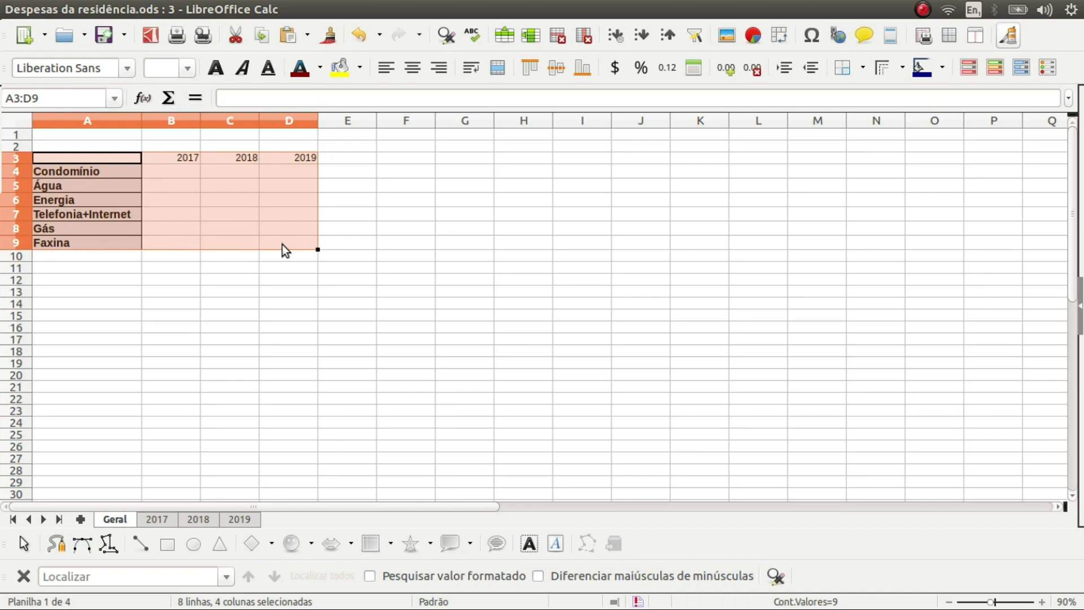
# Set the table to 12 pt with no fill and put borders on every cell of B3:D9
pyautogui.click(187, 67)
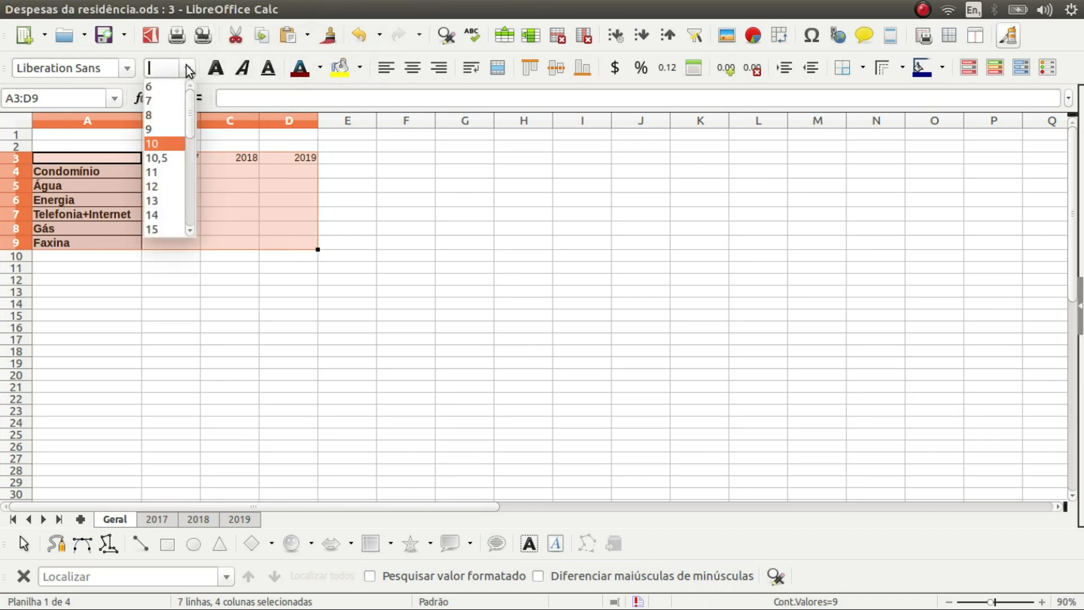
pyautogui.click(169, 187)
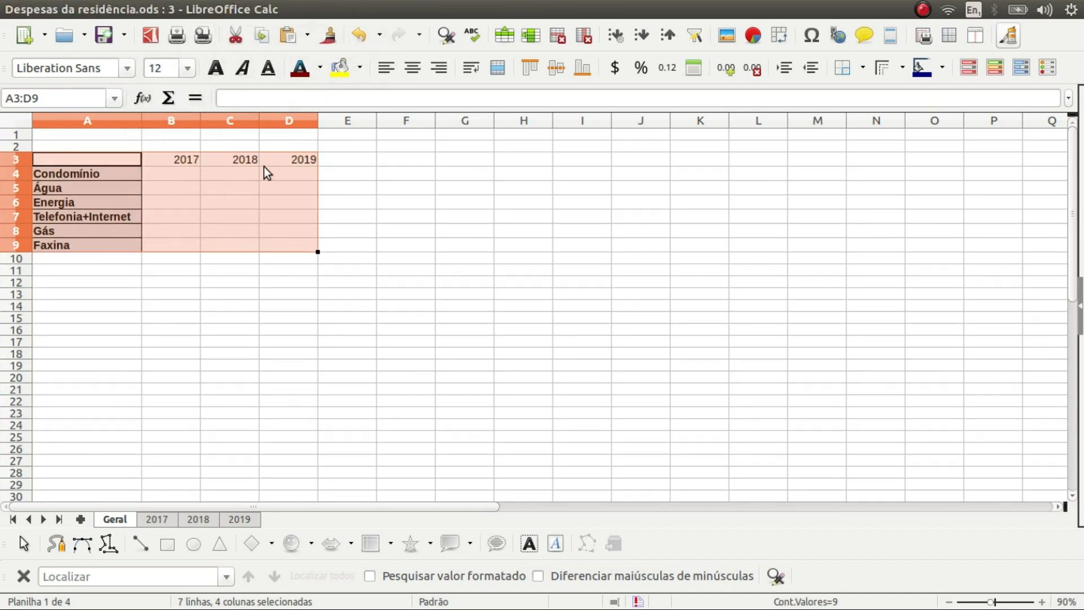
pyautogui.click(361, 69)
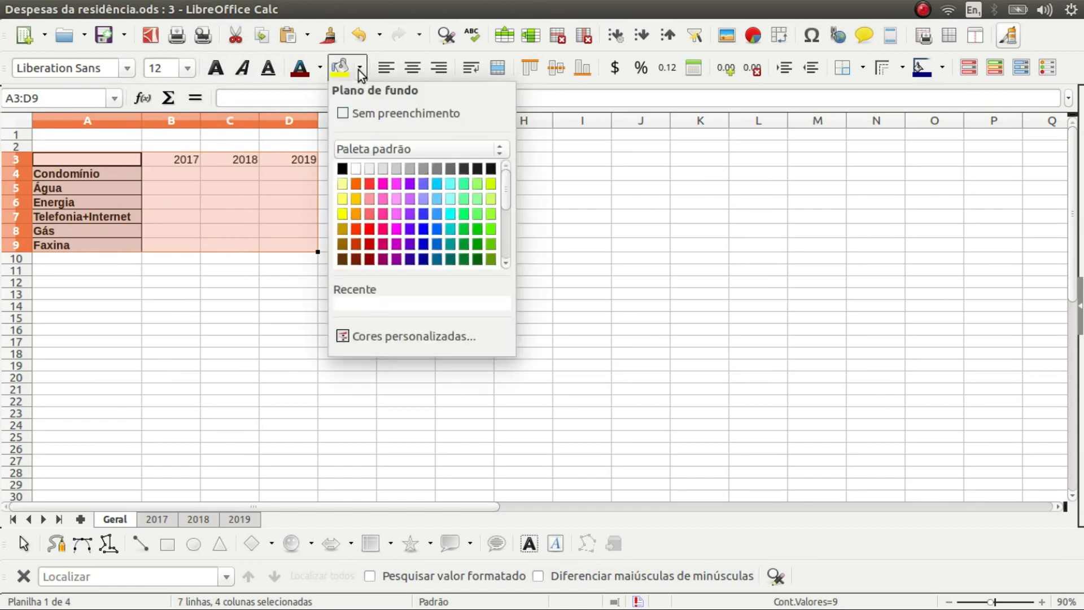
pyautogui.click(344, 114)
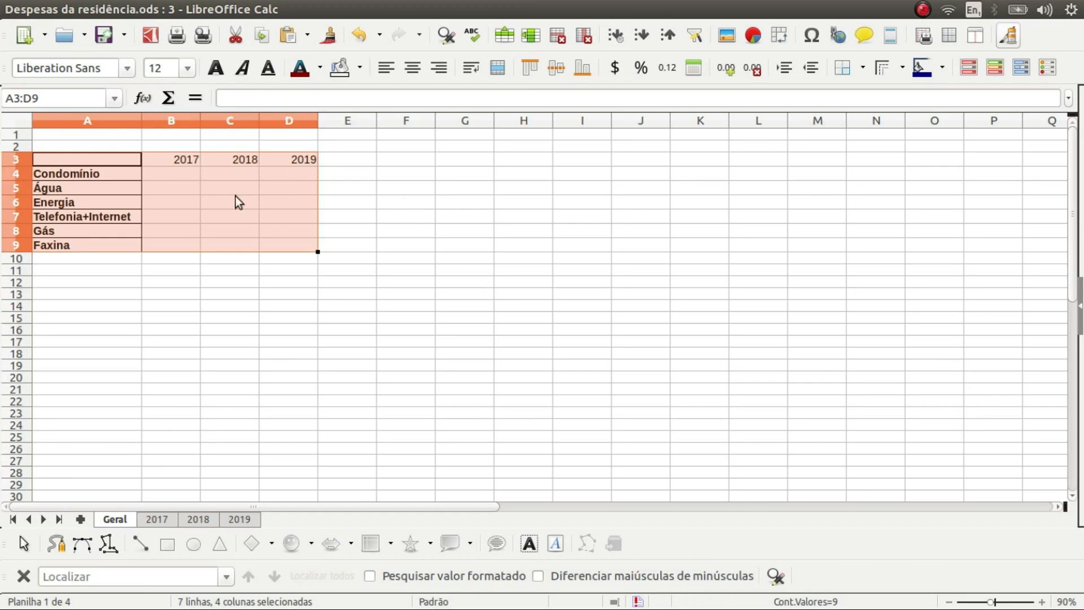
pyautogui.moveTo(174, 160); pyautogui.dragTo(314, 249)
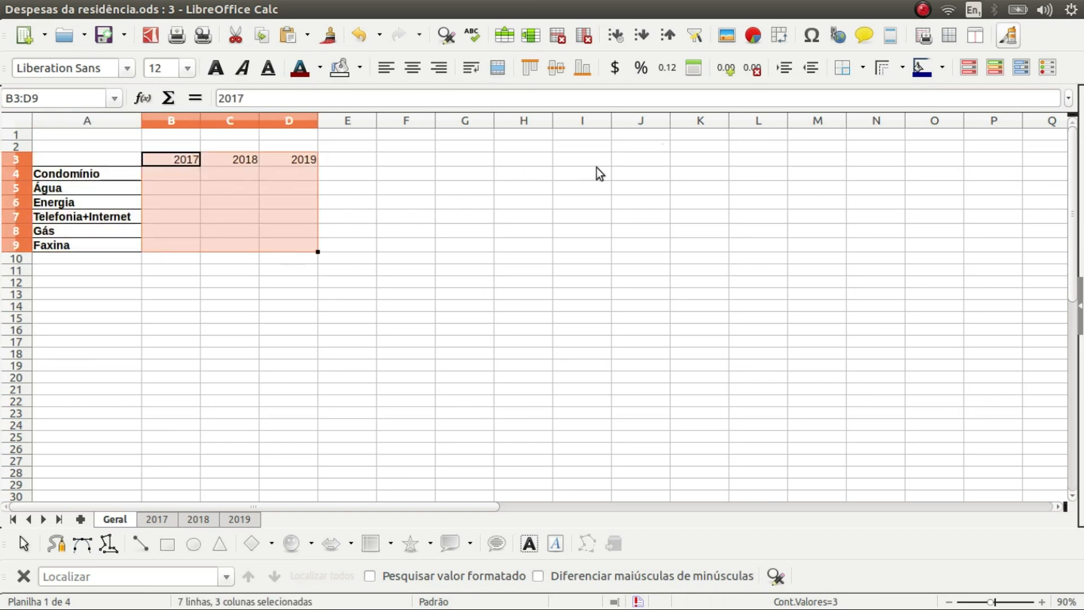
pyautogui.click(865, 70)
pyautogui.click(906, 153)
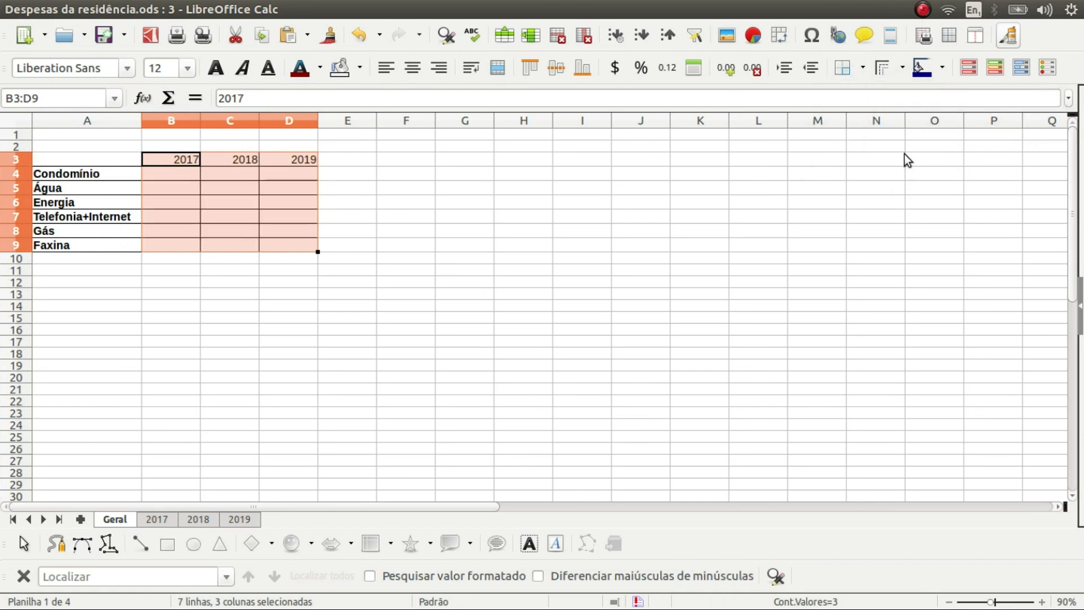
pyautogui.click(409, 246)
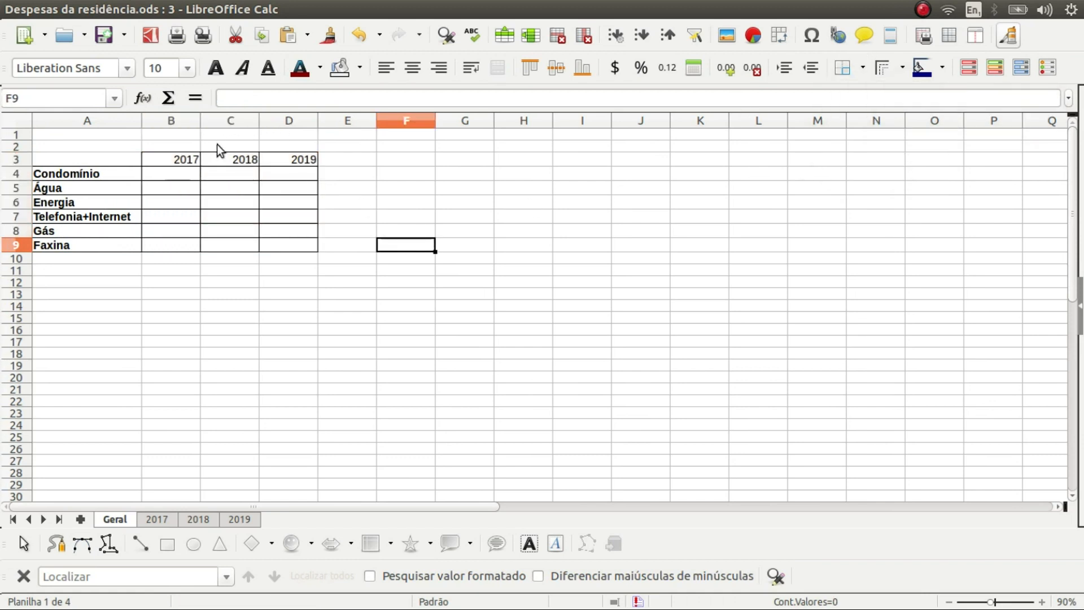
# Make the year headings in B3:D3 bold and centred
pyautogui.click(187, 161)
pyautogui.moveTo(187, 161); pyautogui.dragTo(304, 159)
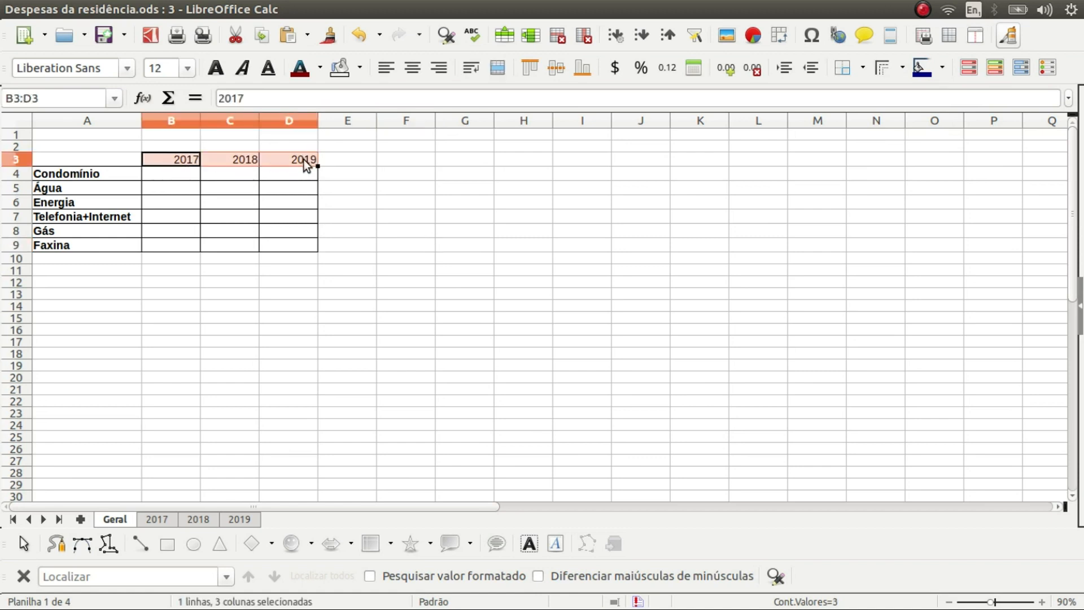
pyautogui.hotkey('ctrl', 'b')
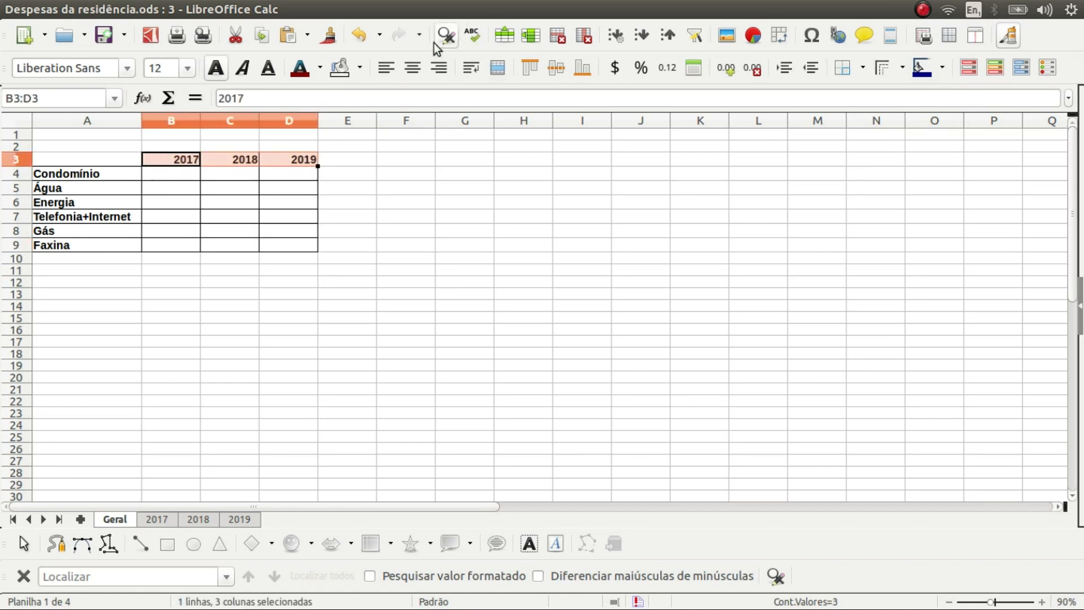
pyautogui.click(413, 69)
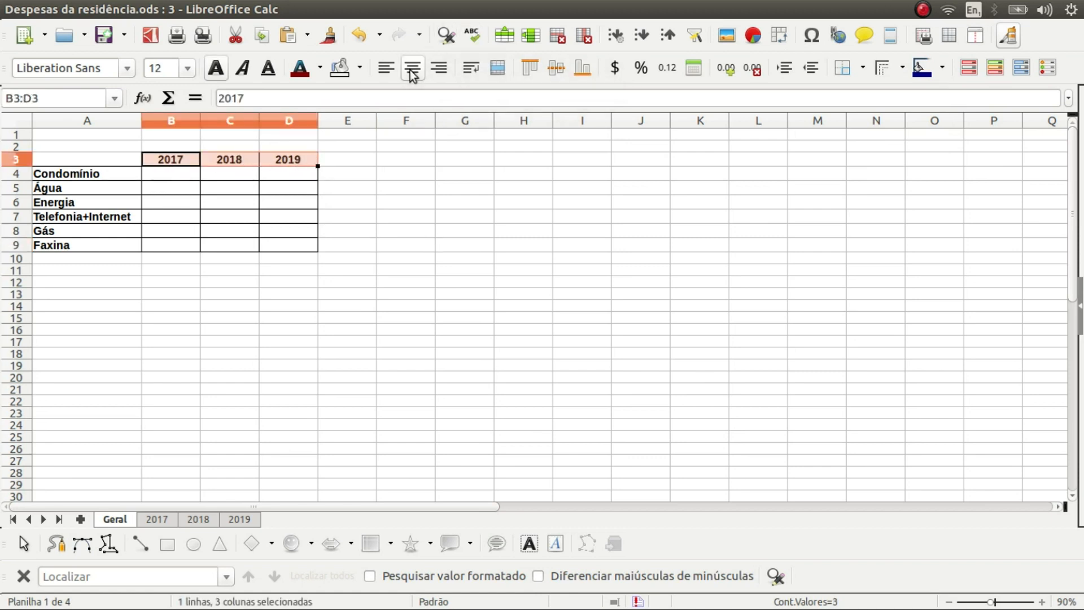
pyautogui.click(368, 266)
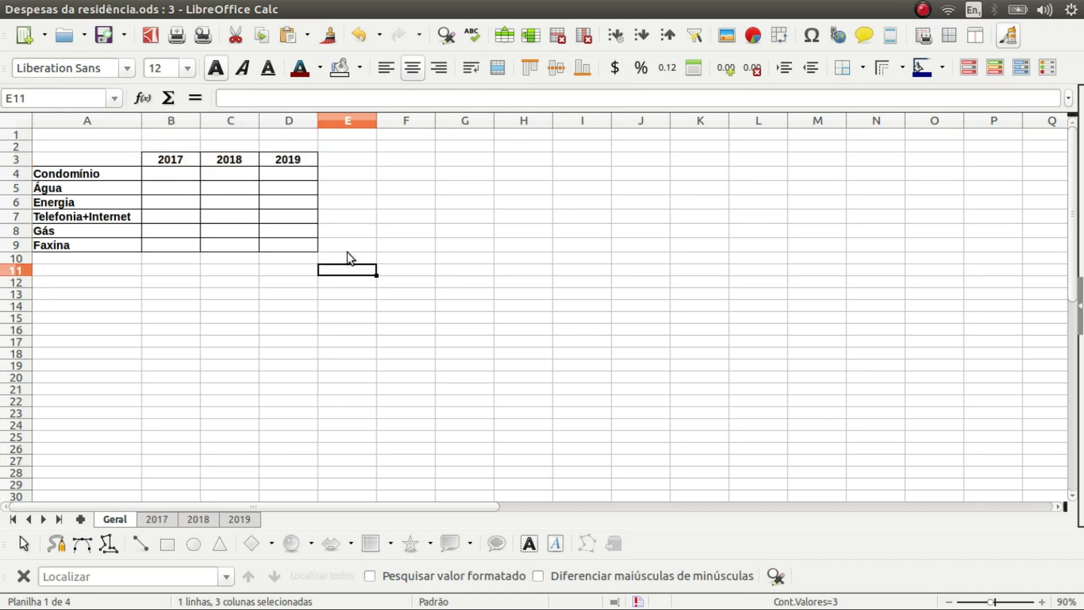
# Select Geral's B4 and look over the yearly totals on the 2017, 2018 and 2019 sheets
pyautogui.click(176, 174)
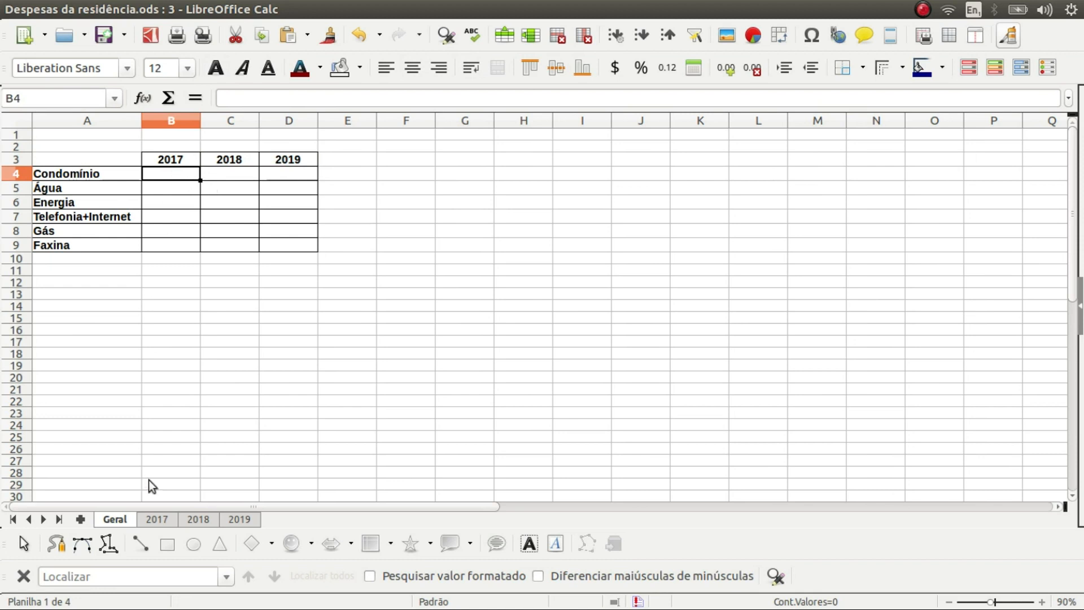
pyautogui.click(164, 519)
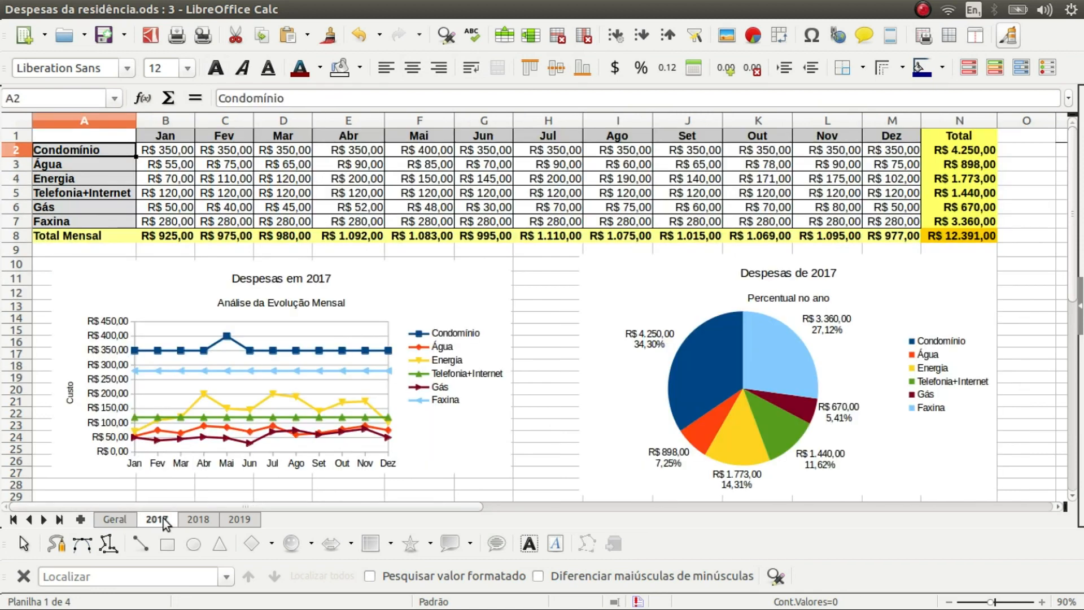
pyautogui.click(202, 524)
pyautogui.click(236, 522)
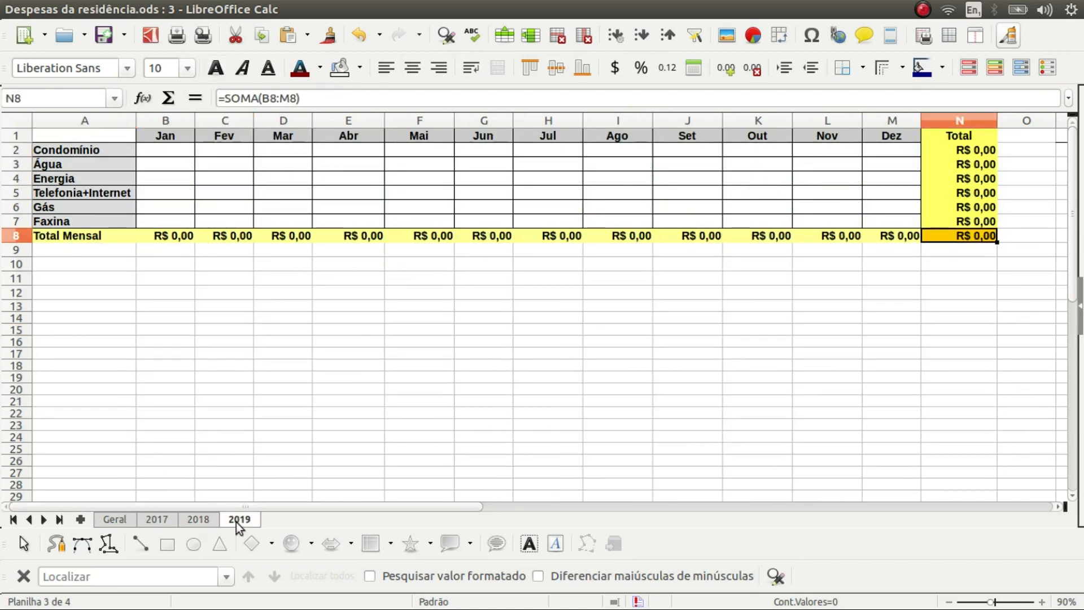
pyautogui.click(115, 520)
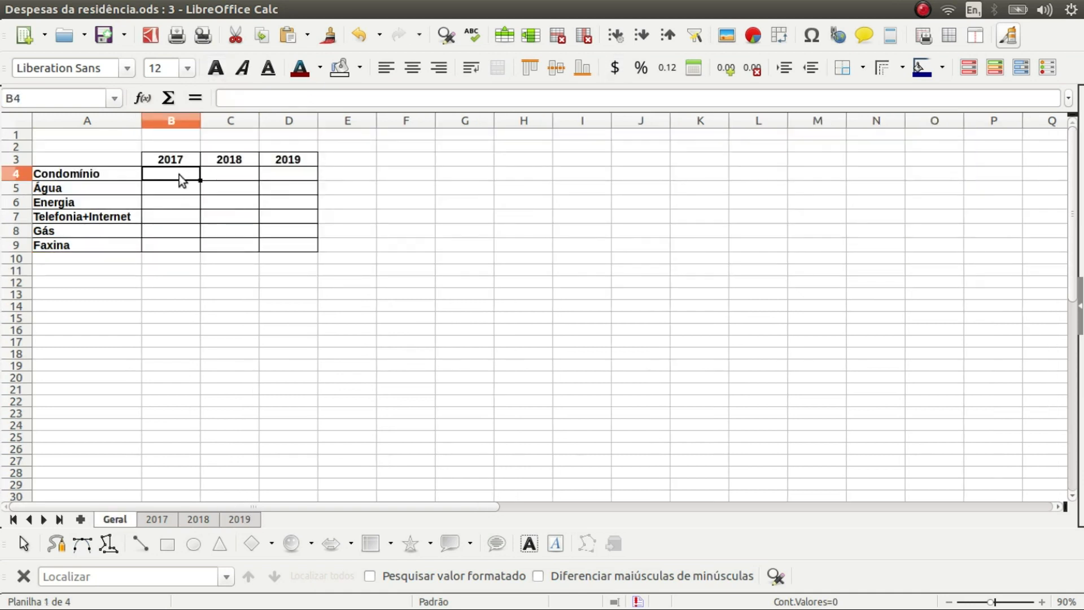
pyautogui.click(166, 520)
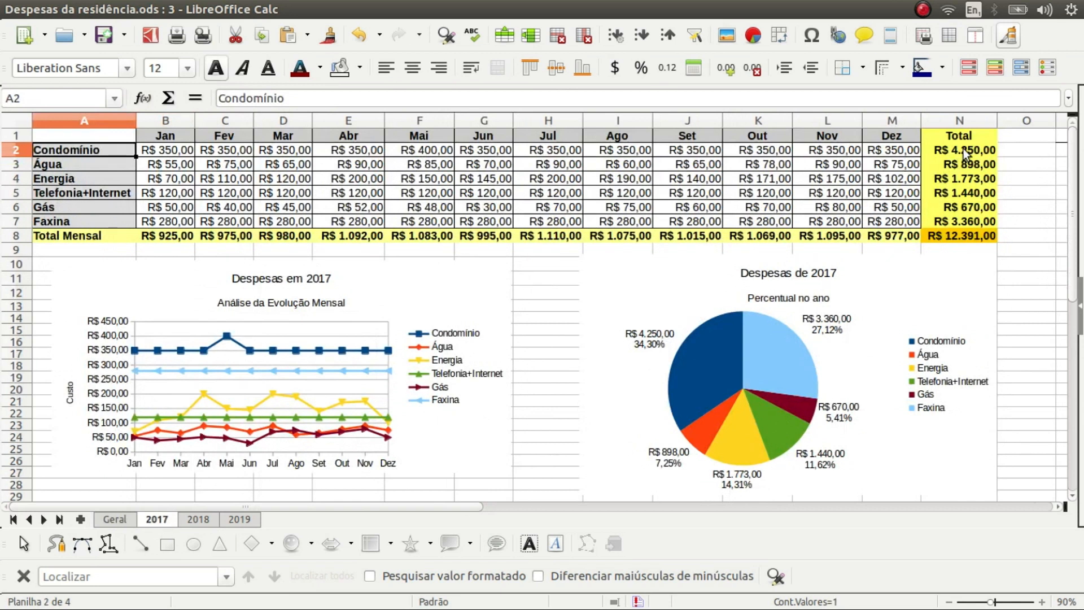
pyautogui.click(119, 519)
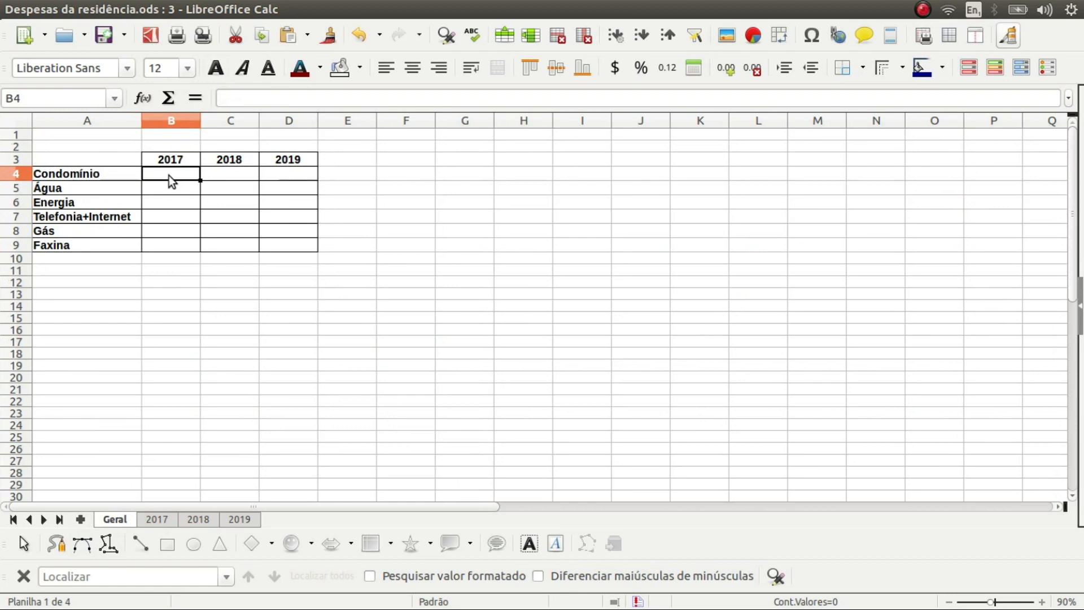
# Enter ='2017'.N2 in B4 to link the 2017 Condomínio yearly total
pyautogui.write('=')
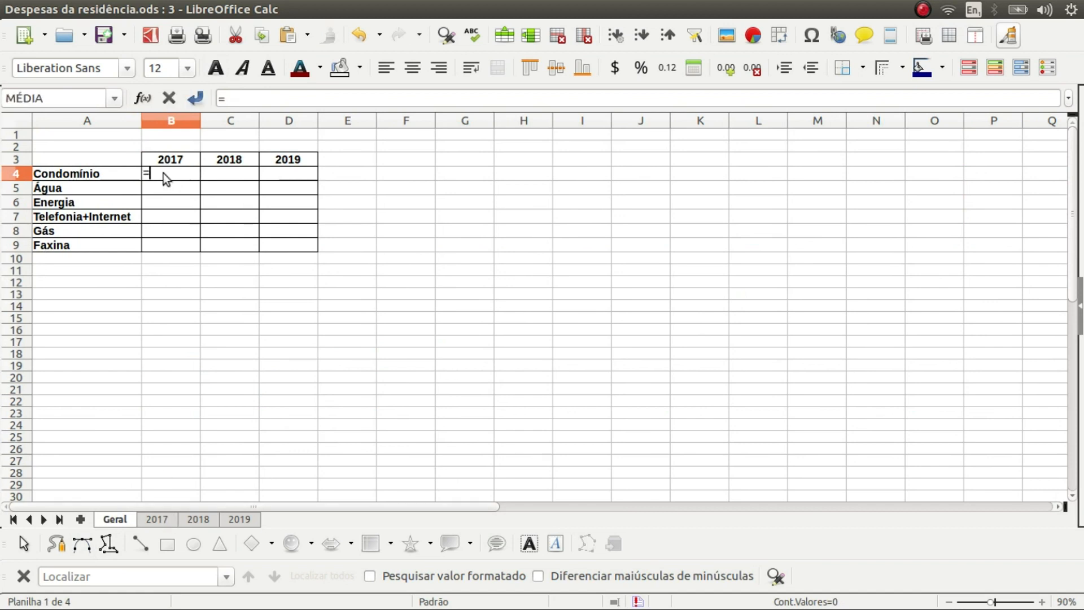
pyautogui.click(158, 516)
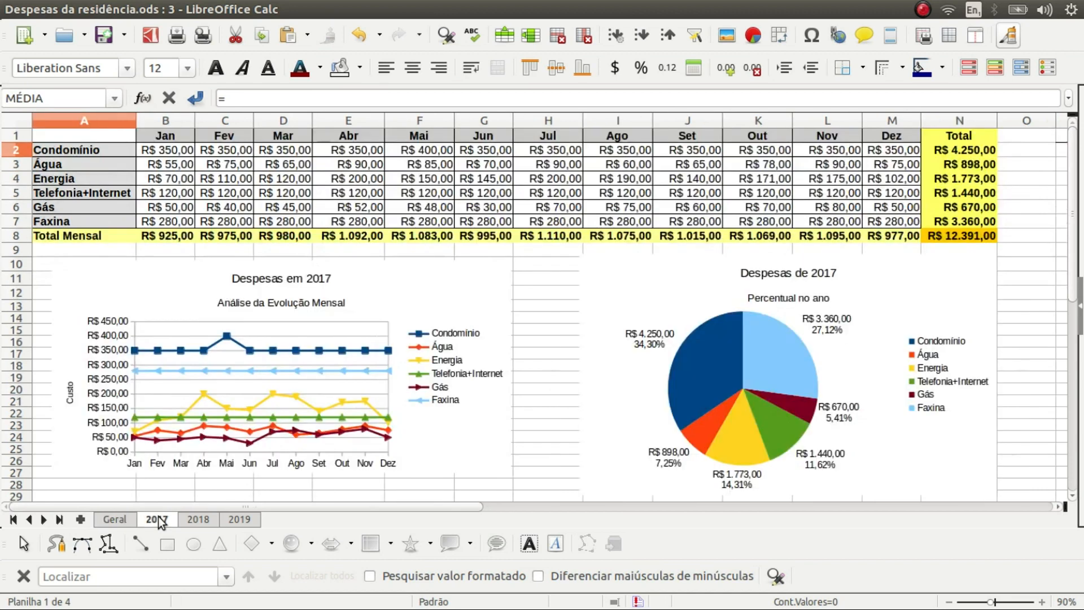
pyautogui.click(960, 150)
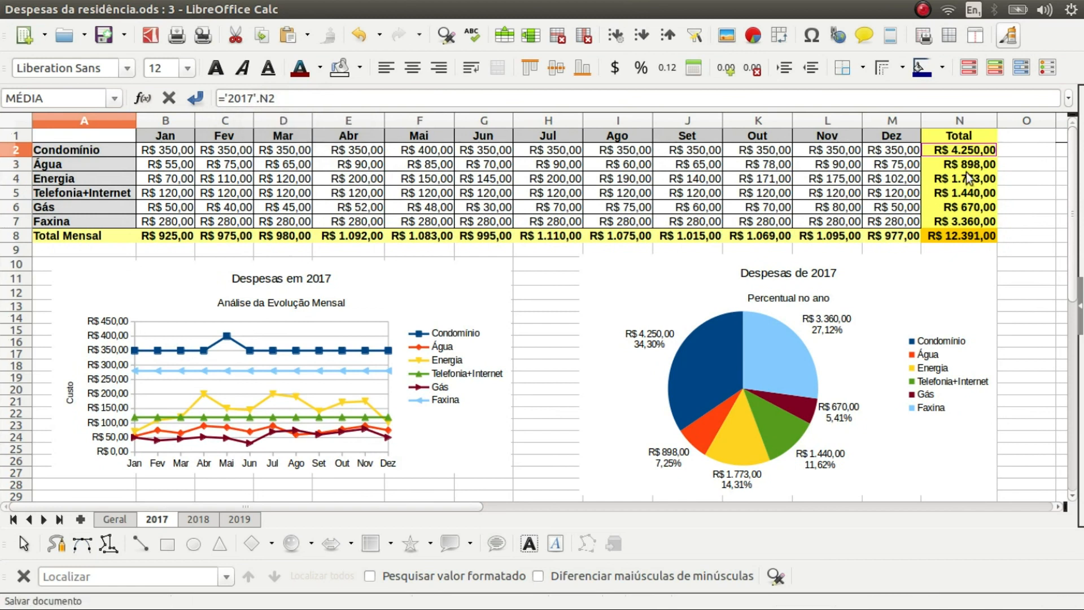
pyautogui.press('Return')
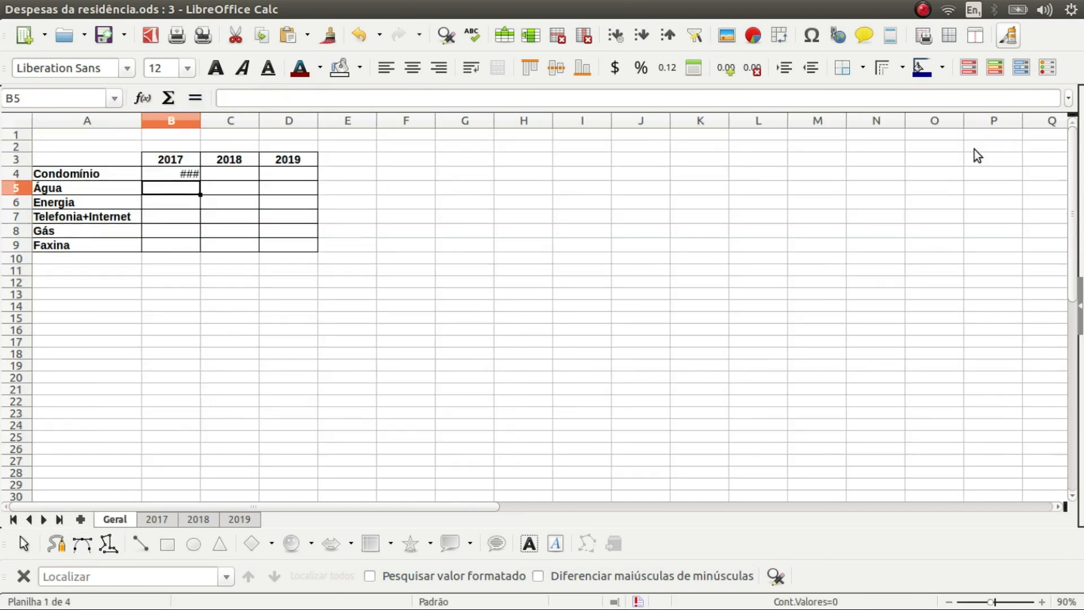
# Widen Geral's columns B through D so the values fit
pyautogui.click(182, 174)
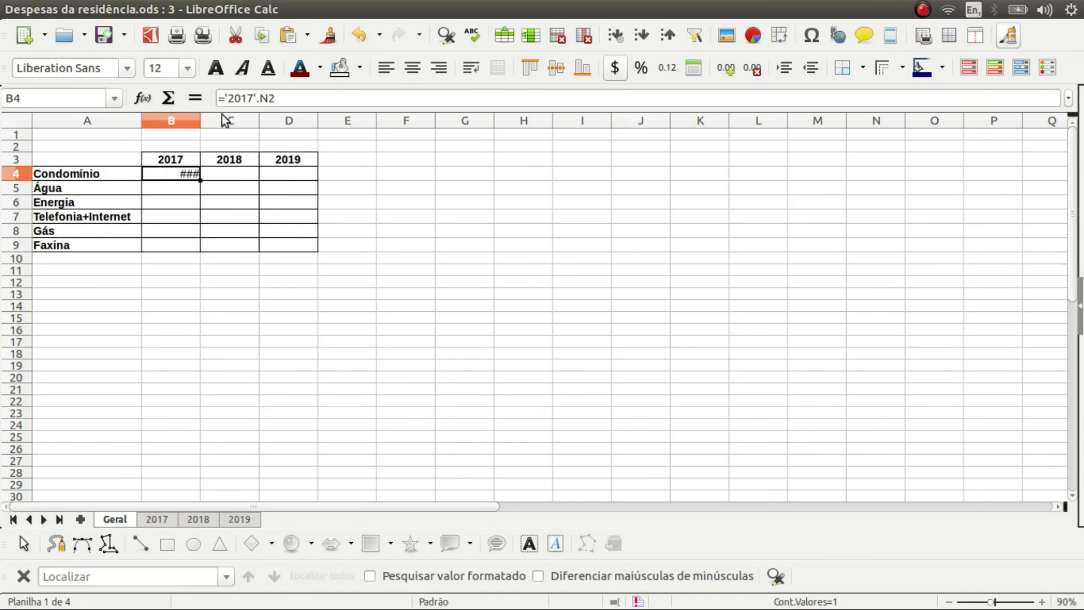
pyautogui.click(187, 120)
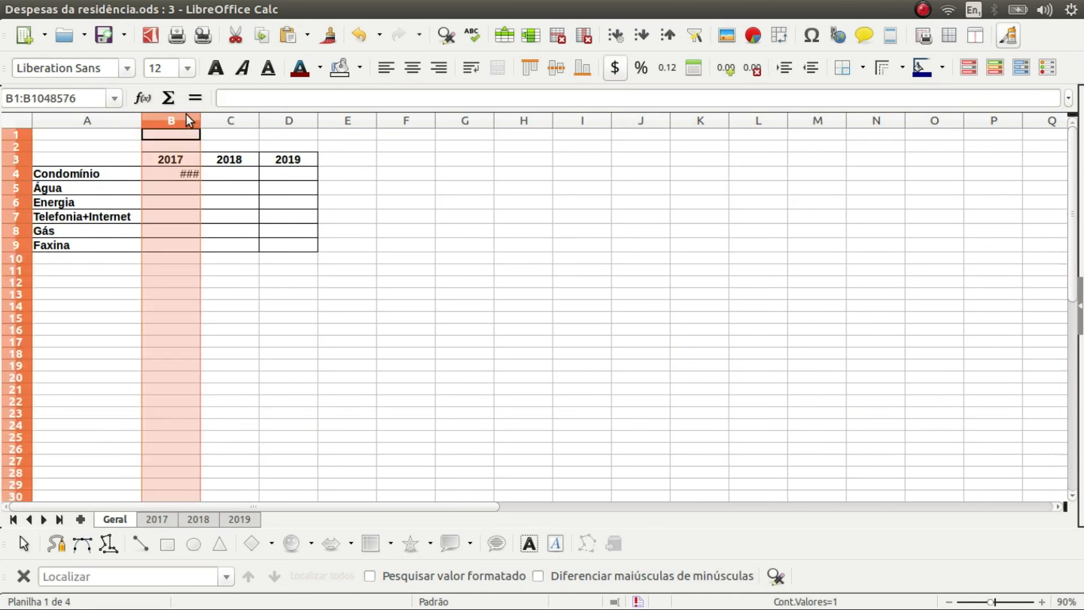
pyautogui.keyDown('shift'); pyautogui.click(293, 120); pyautogui.keyUp('shift')
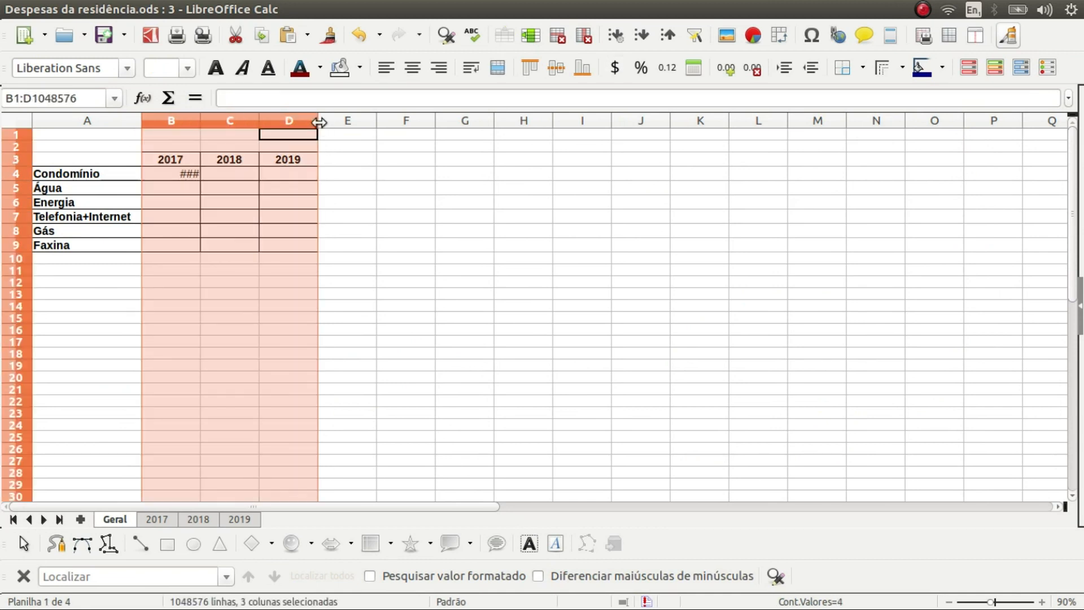
pyautogui.moveTo(320, 122); pyautogui.dragTo(353, 120)
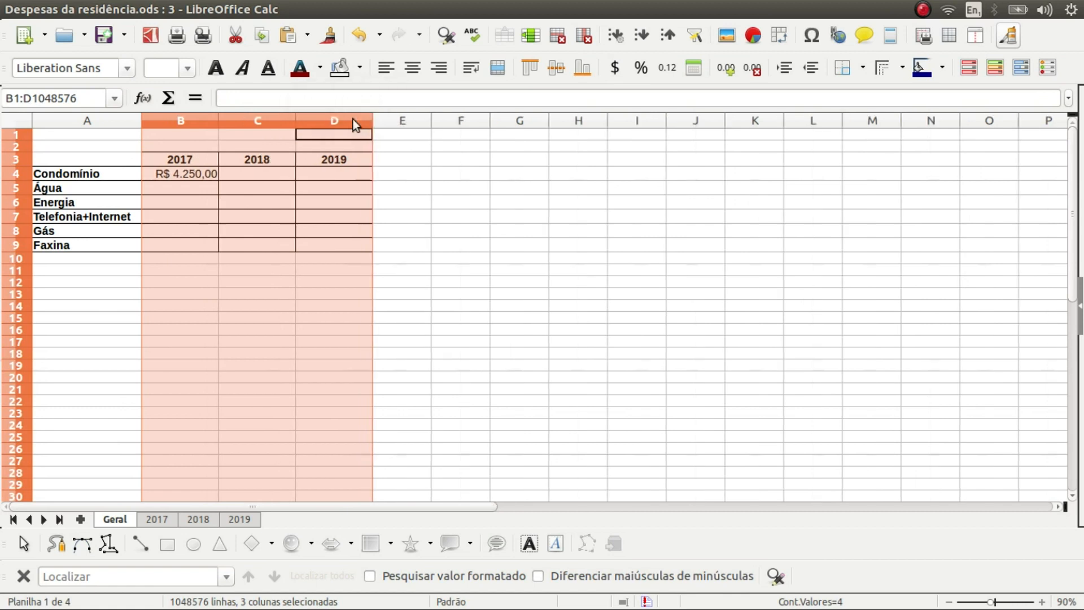
# Fill B4's link down to B9 and compare against the 2017 and 2018 sheets
pyautogui.click(203, 181)
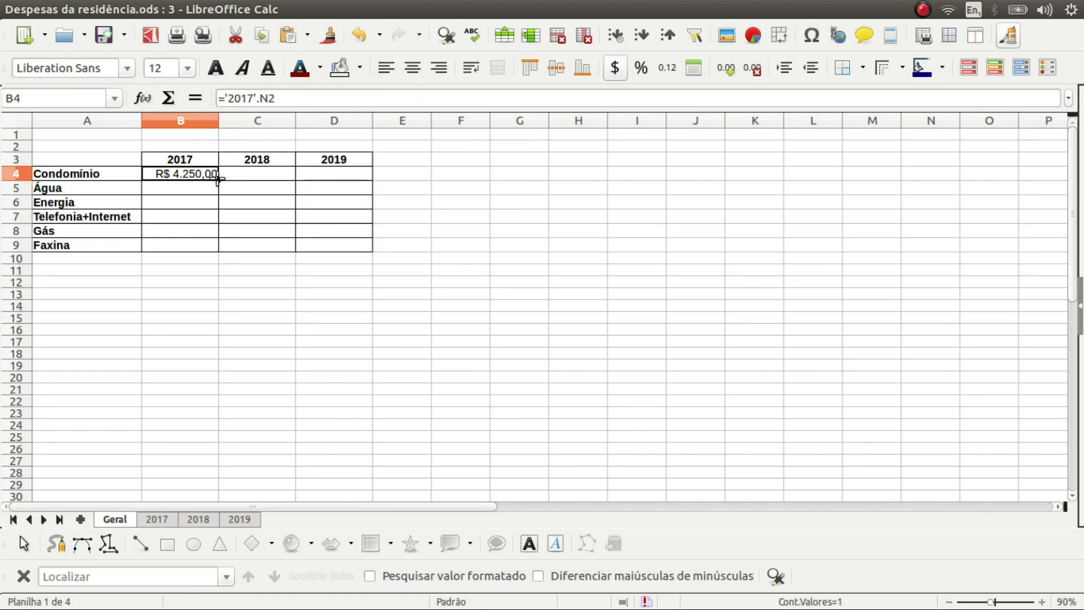
pyautogui.moveTo(218, 181); pyautogui.dragTo(216, 253)
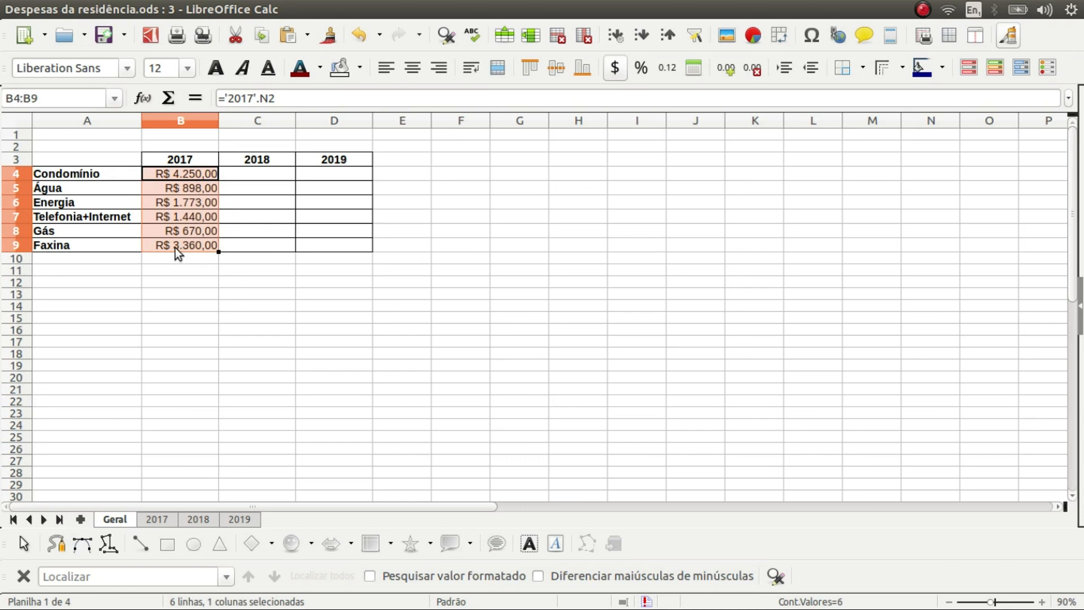
pyautogui.click(158, 523)
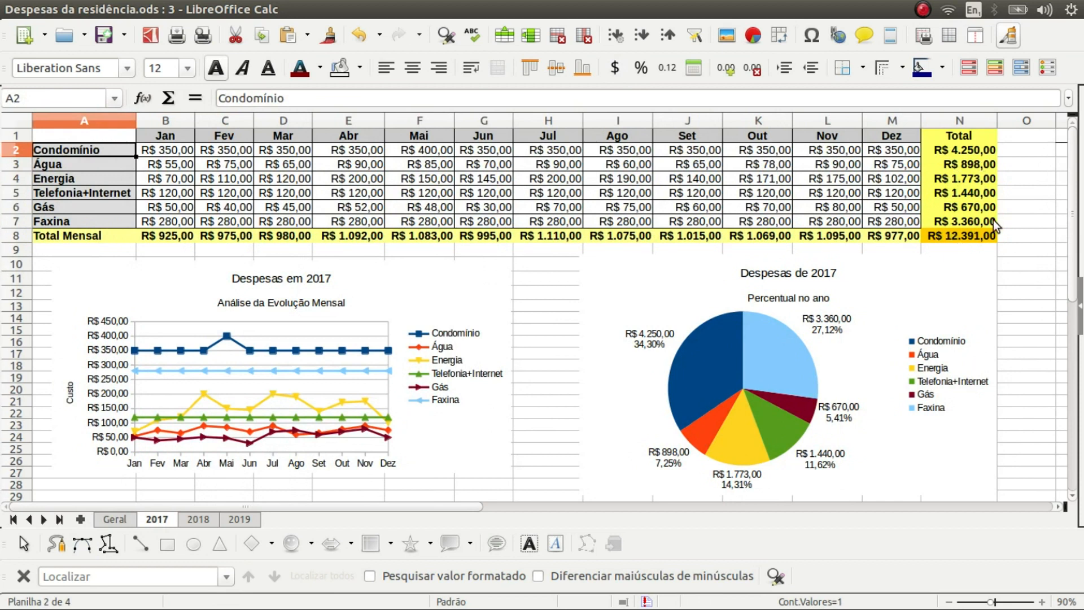
pyautogui.click(198, 521)
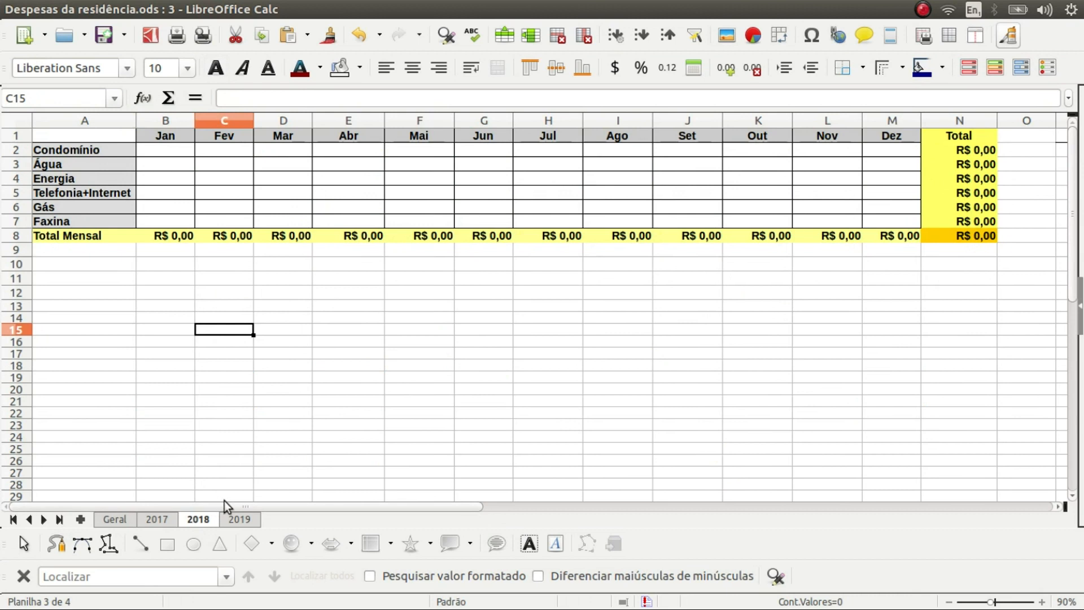
# Glance at the 2019 sheet, then return to Geral's linked cell B4
pyautogui.click(244, 520)
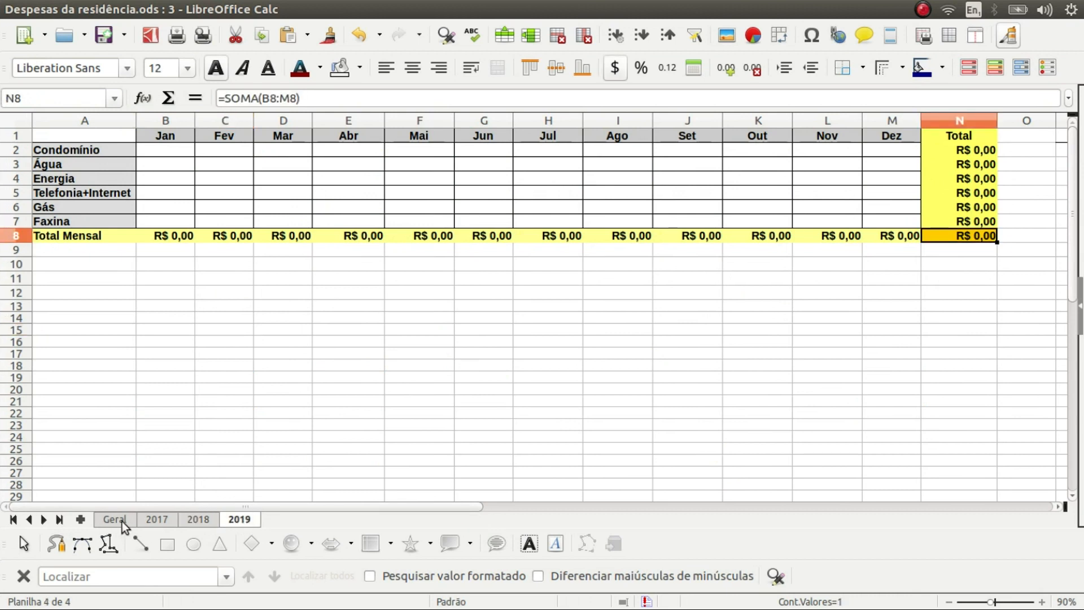
pyautogui.click(122, 521)
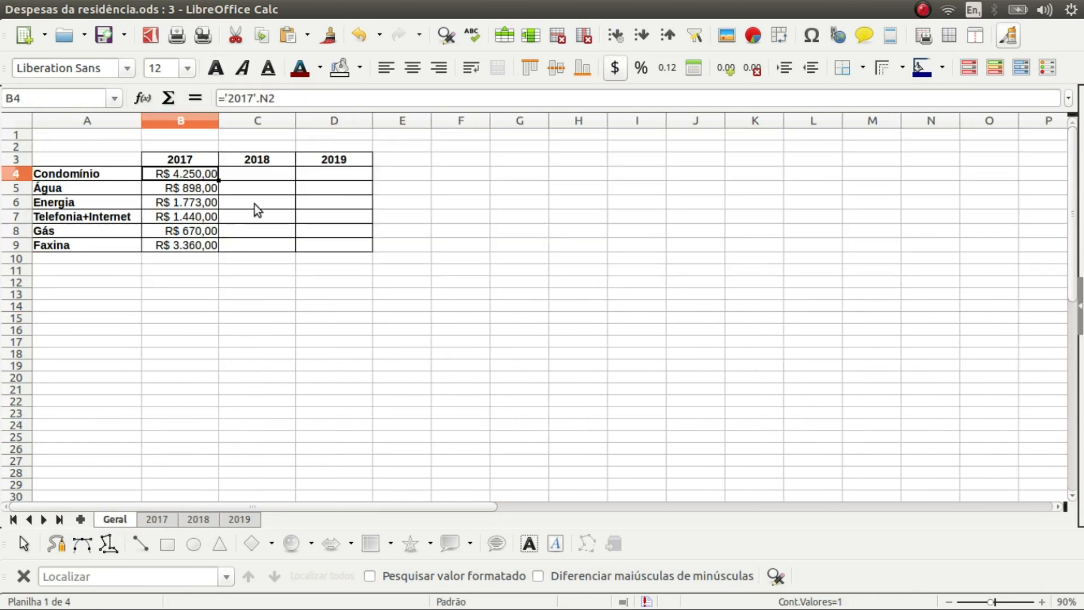
pyautogui.click(269, 173)
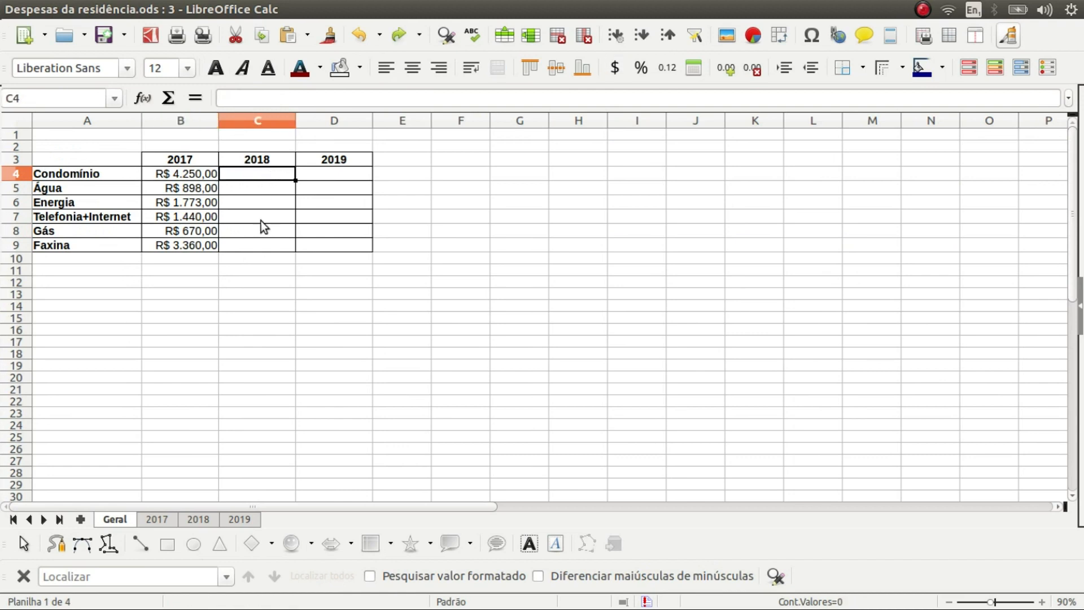
pyautogui.click(212, 173)
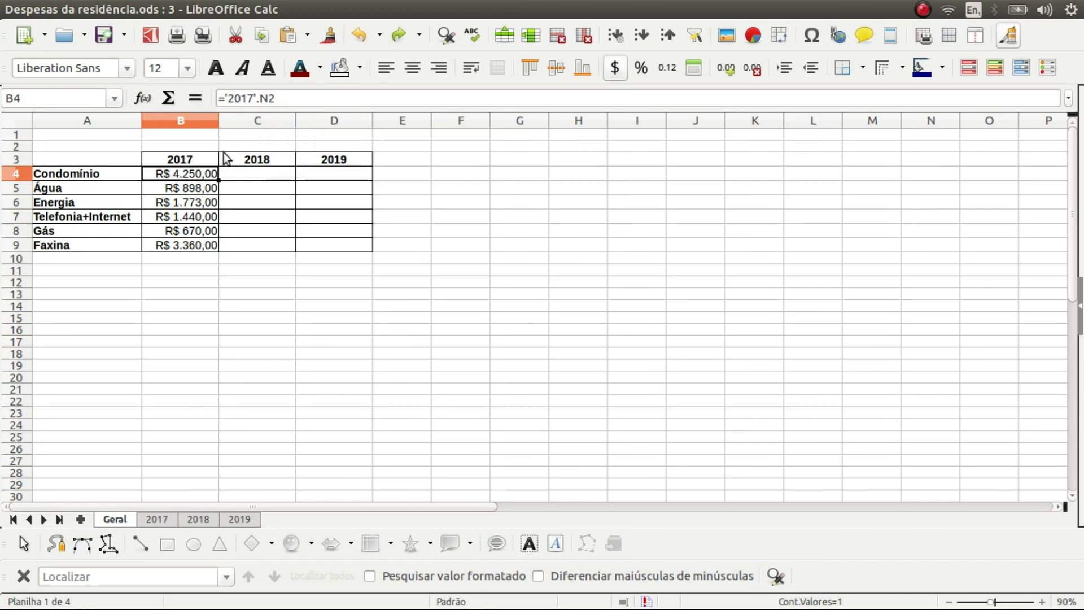
# Compare with the 2017 totals, leave B4's formula unchanged, and select C4
pyautogui.click(164, 517)
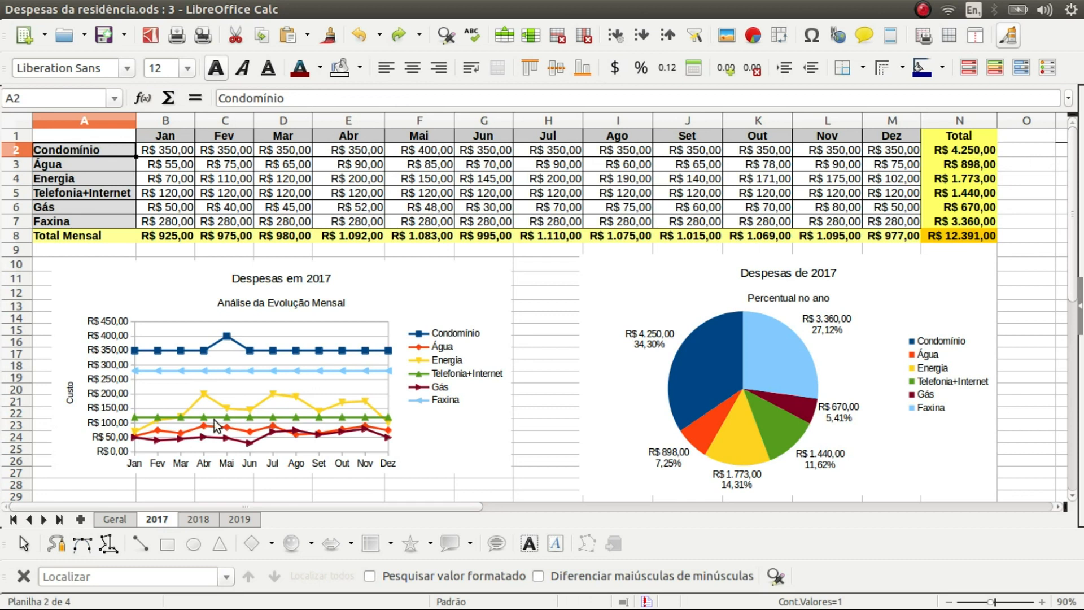
pyautogui.click(119, 520)
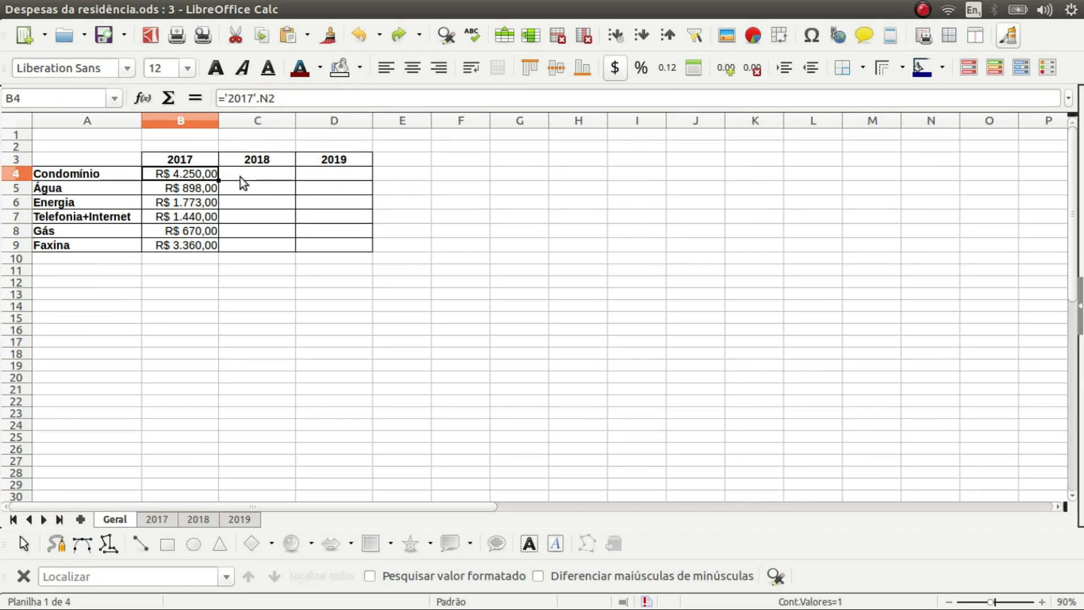
pyautogui.tripleClick(293, 98)
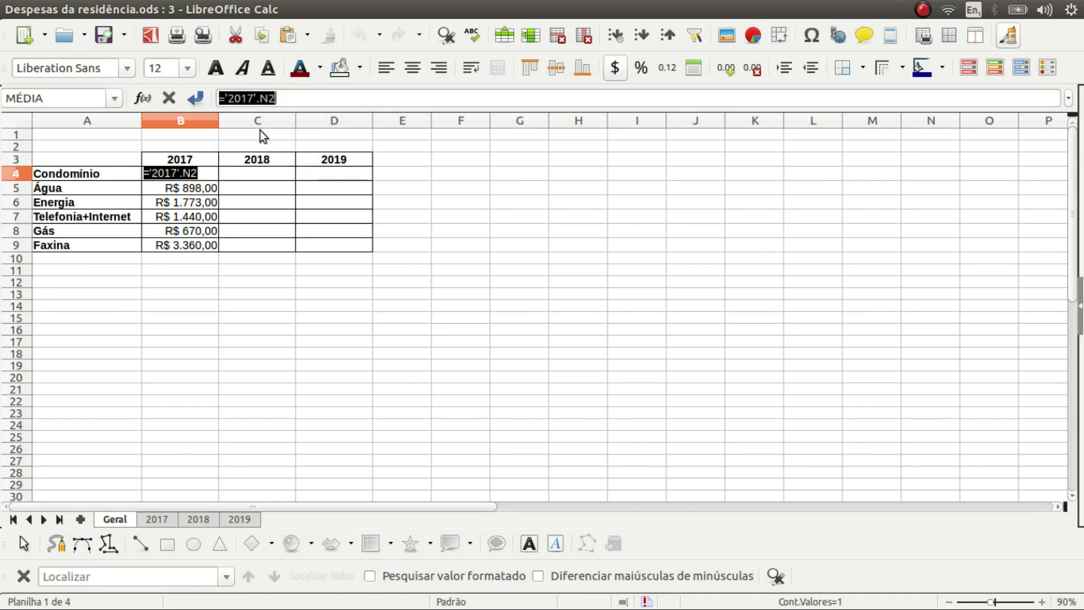
pyautogui.press('Escape')
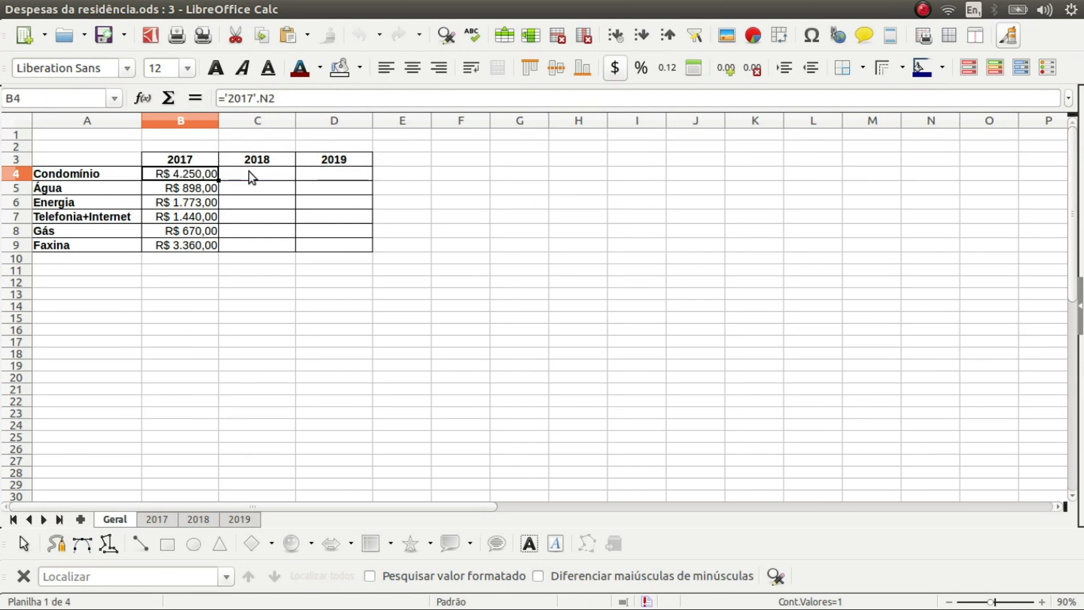
pyautogui.click(255, 172)
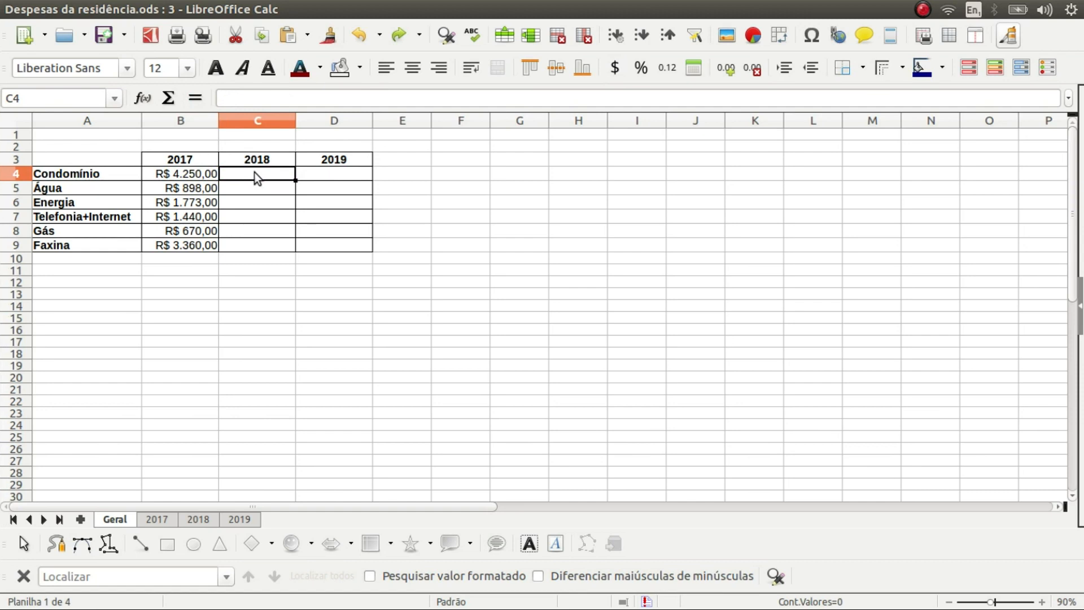
# Link C4 to ='2018'.N2 and fill it down to C9 for all categories
pyautogui.write('=')
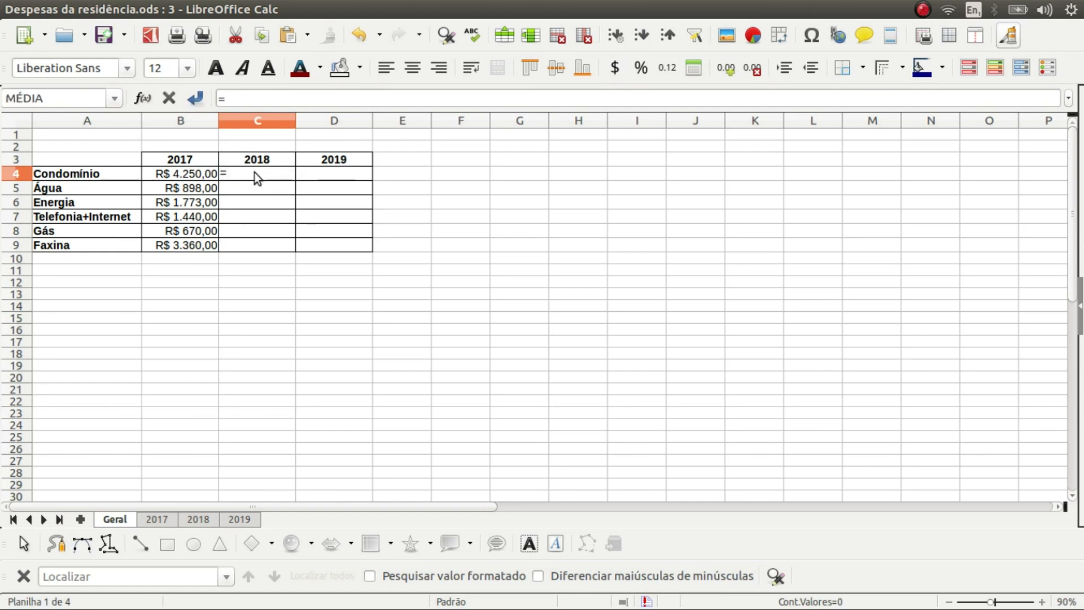
pyautogui.click(201, 518)
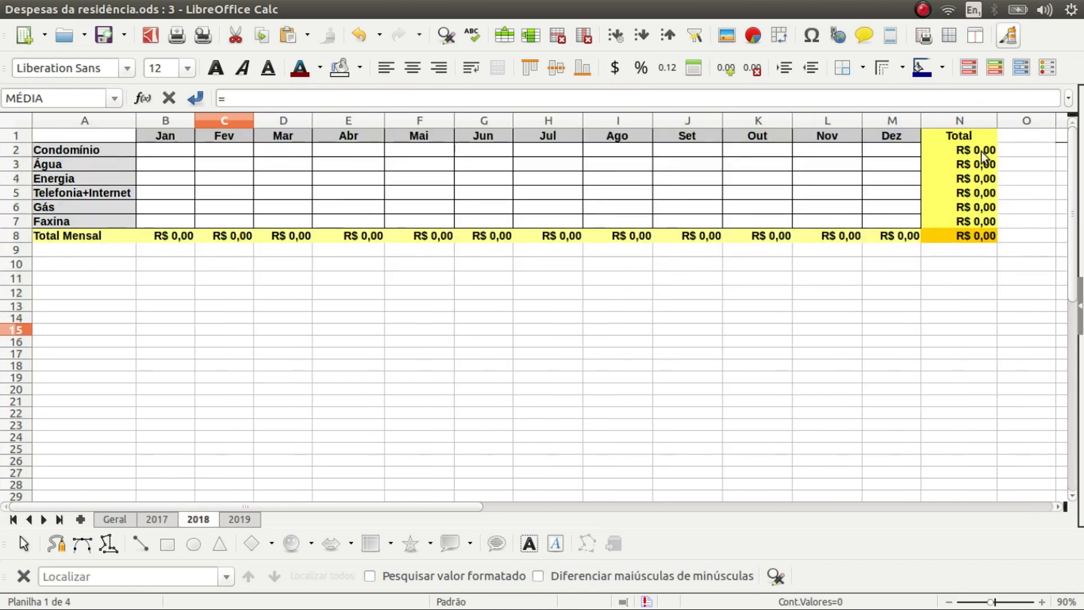
pyautogui.click(960, 150)
pyautogui.press('Return')
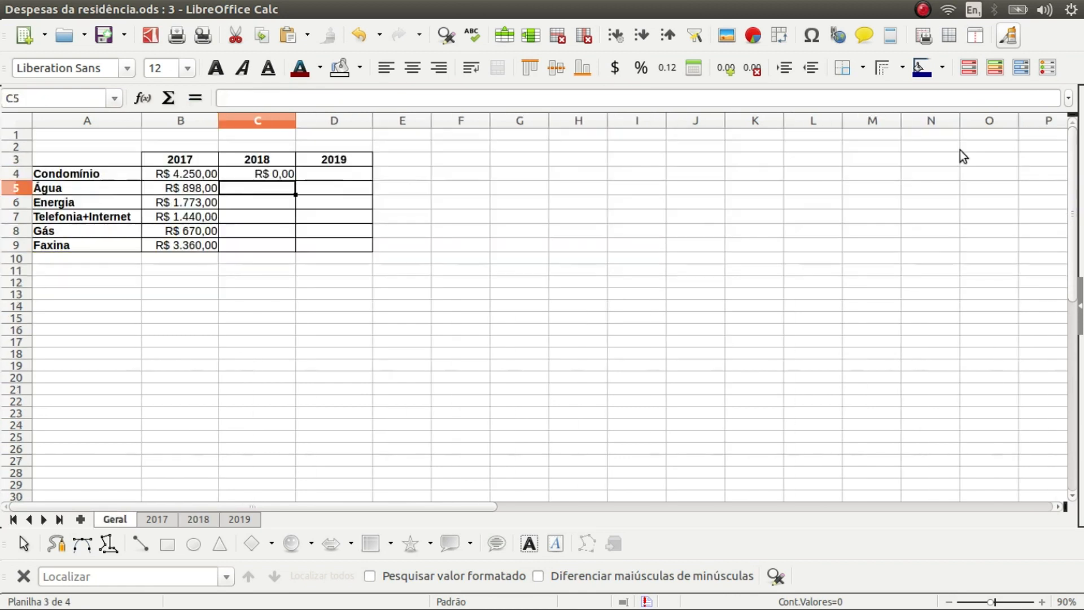
pyautogui.click(284, 179)
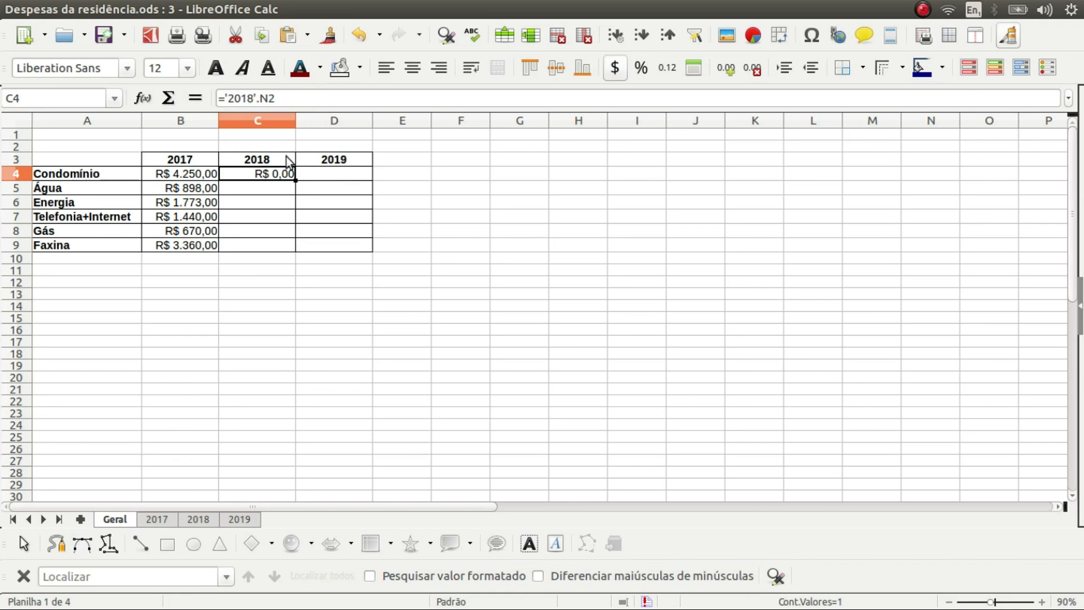
pyautogui.moveTo(294, 180); pyautogui.dragTo(294, 252)
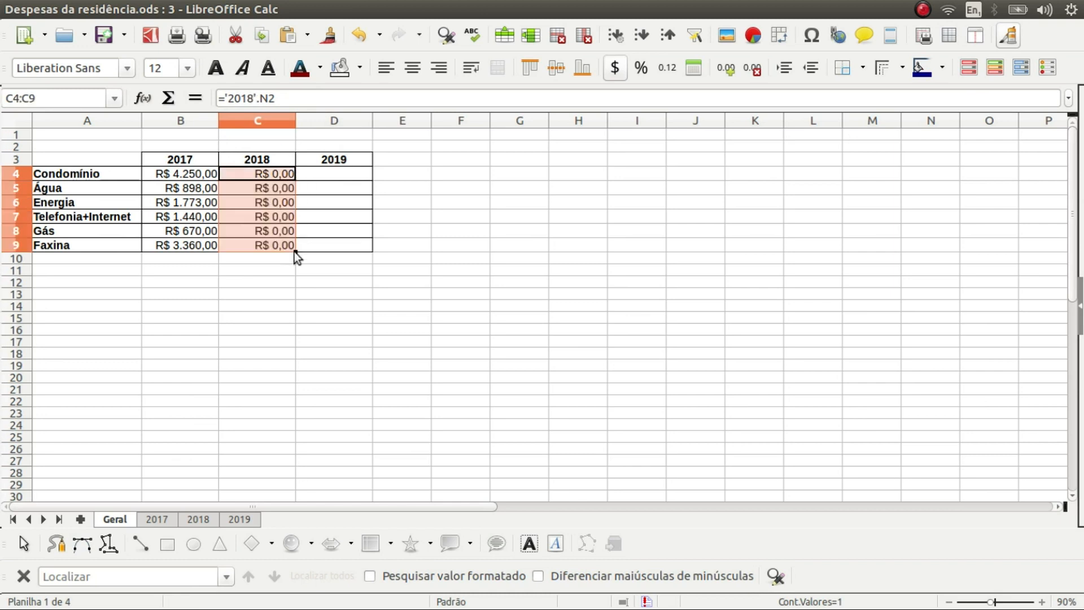
pyautogui.click(337, 174)
# Link D4 to ='2019'.N2, fill it down to D9, and check D9's formula
pyautogui.write('=')
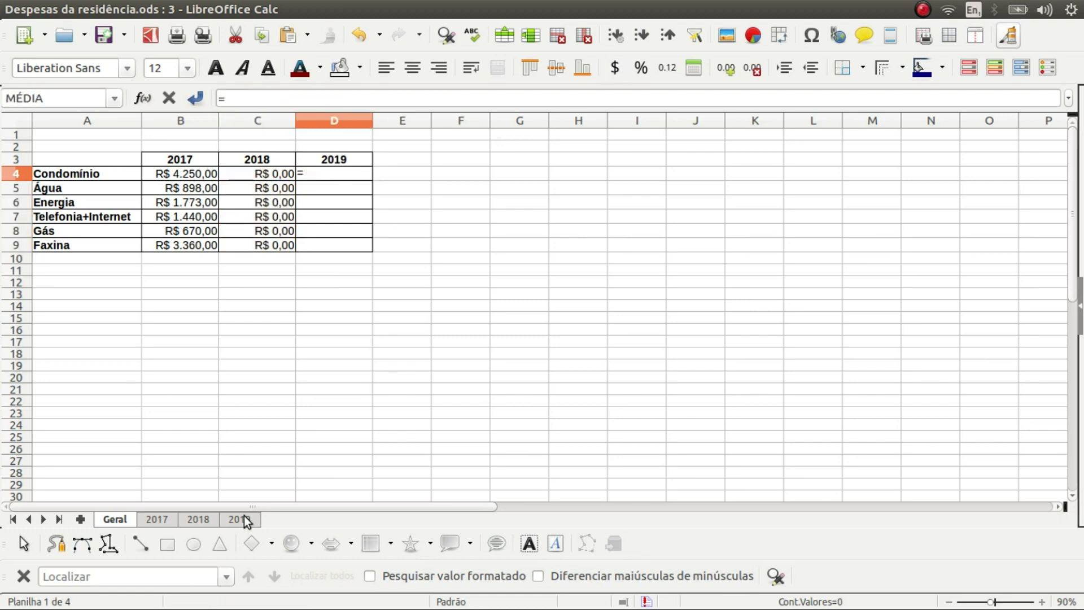
pyautogui.click(244, 519)
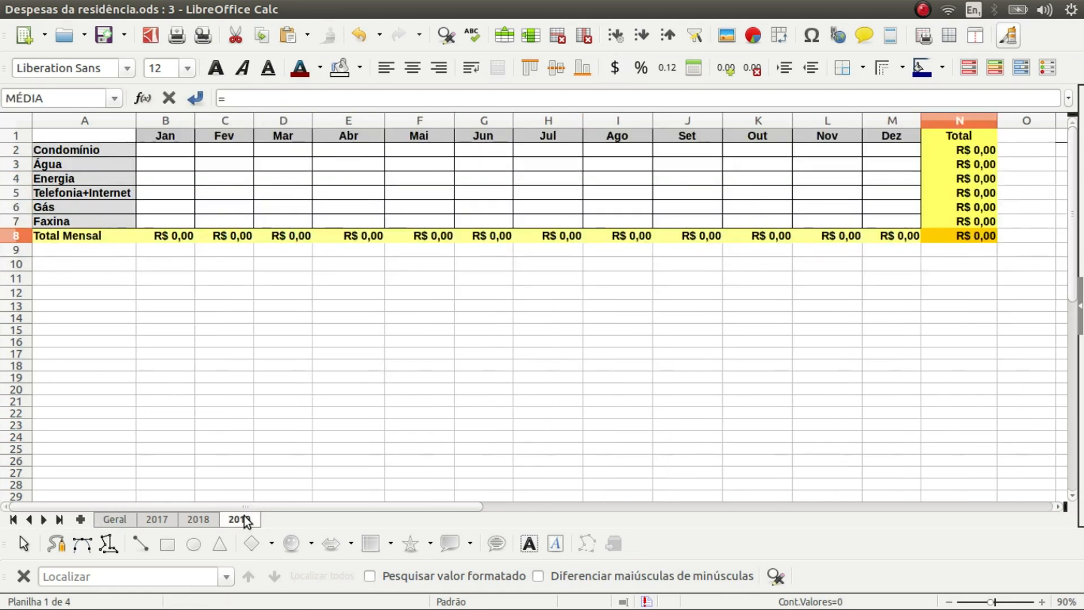
pyautogui.click(954, 153)
pyautogui.press('Return')
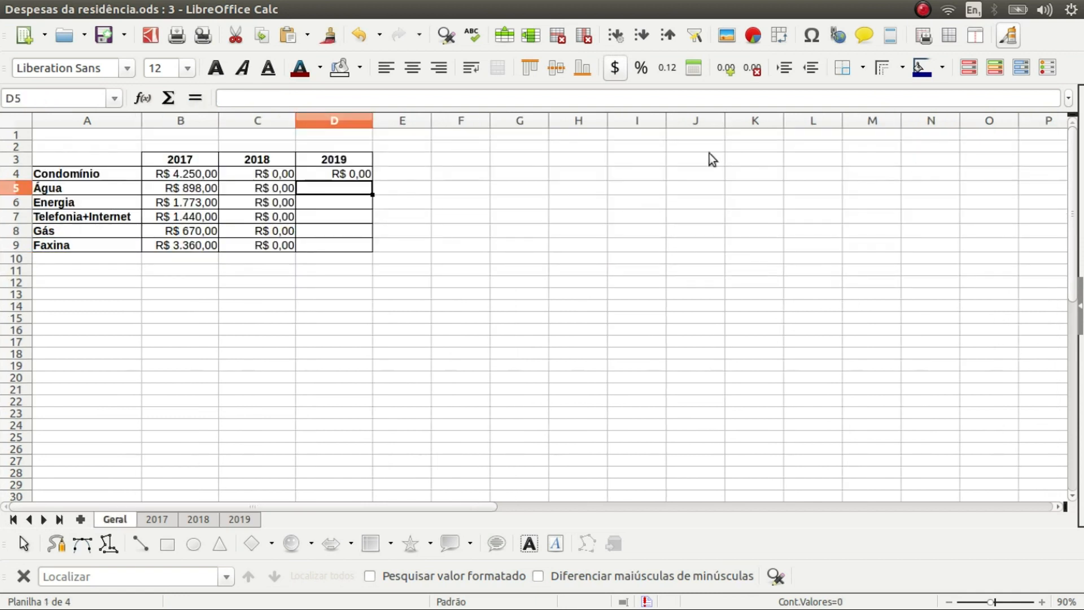
pyautogui.click(367, 172)
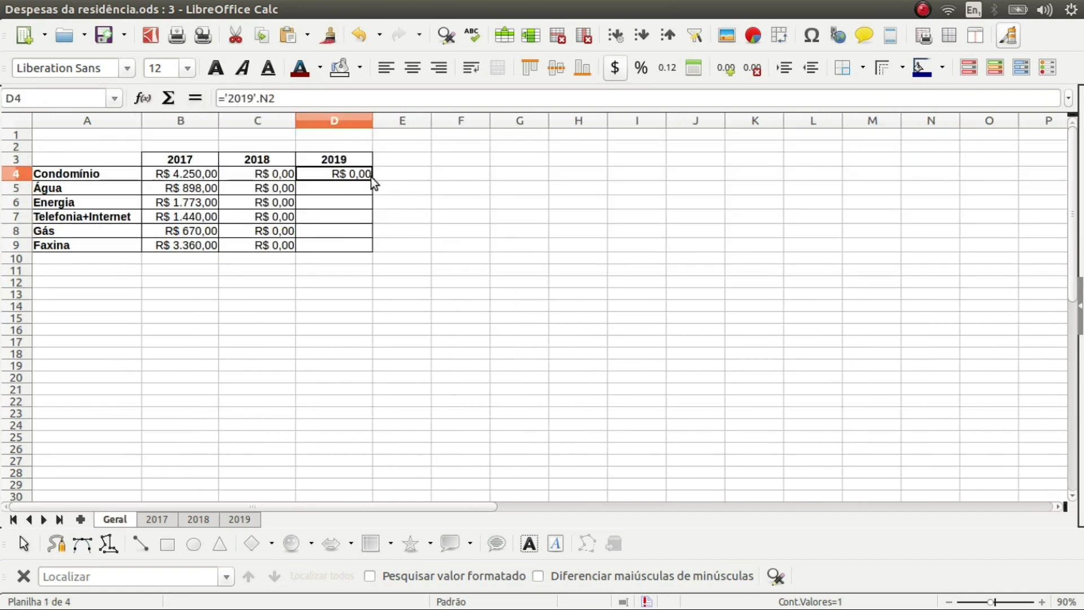
pyautogui.moveTo(374, 180); pyautogui.dragTo(375, 251)
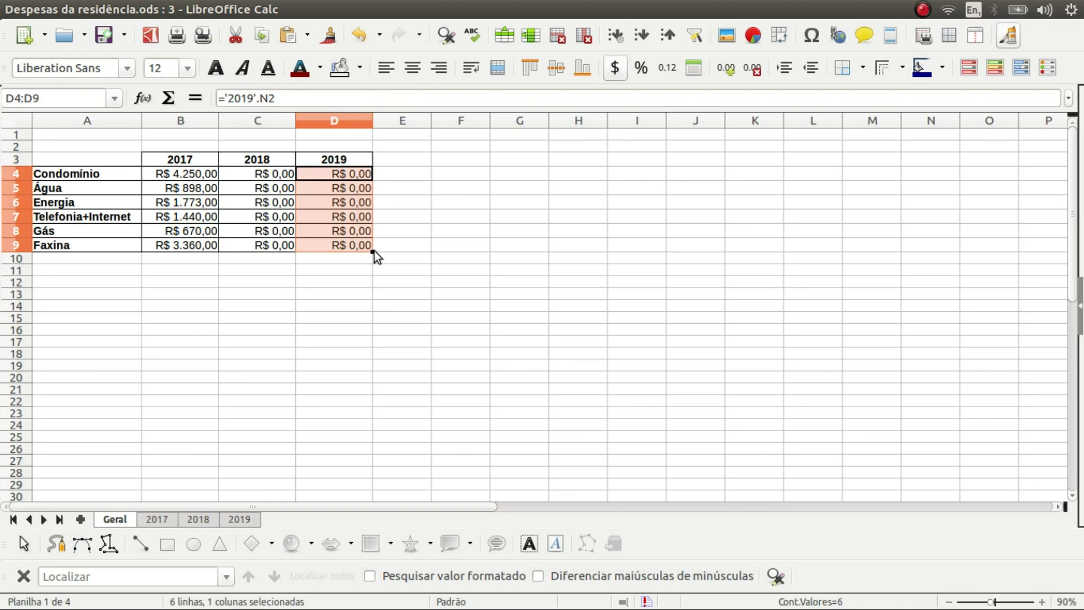
pyautogui.click(373, 250)
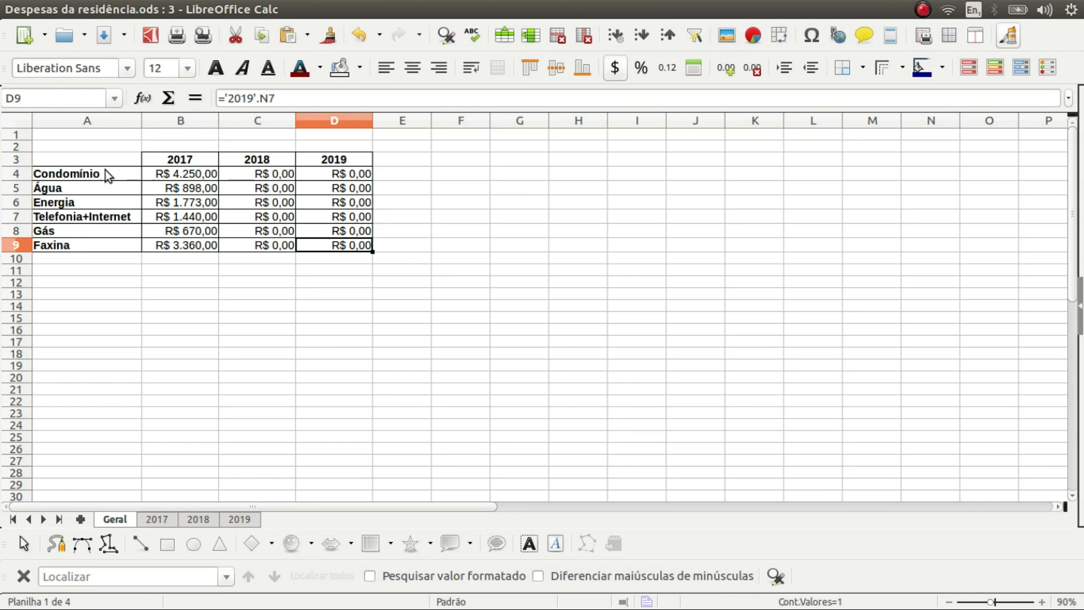
# Switch to the 2017 sheet, briefly returning to Geral first
pyautogui.click(170, 517)
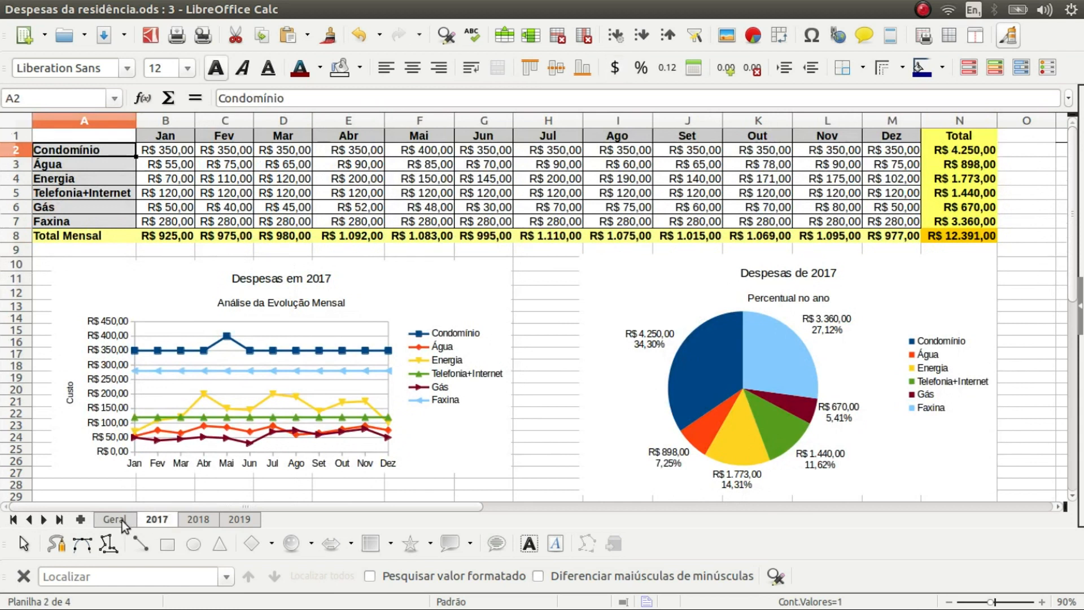
pyautogui.click(122, 520)
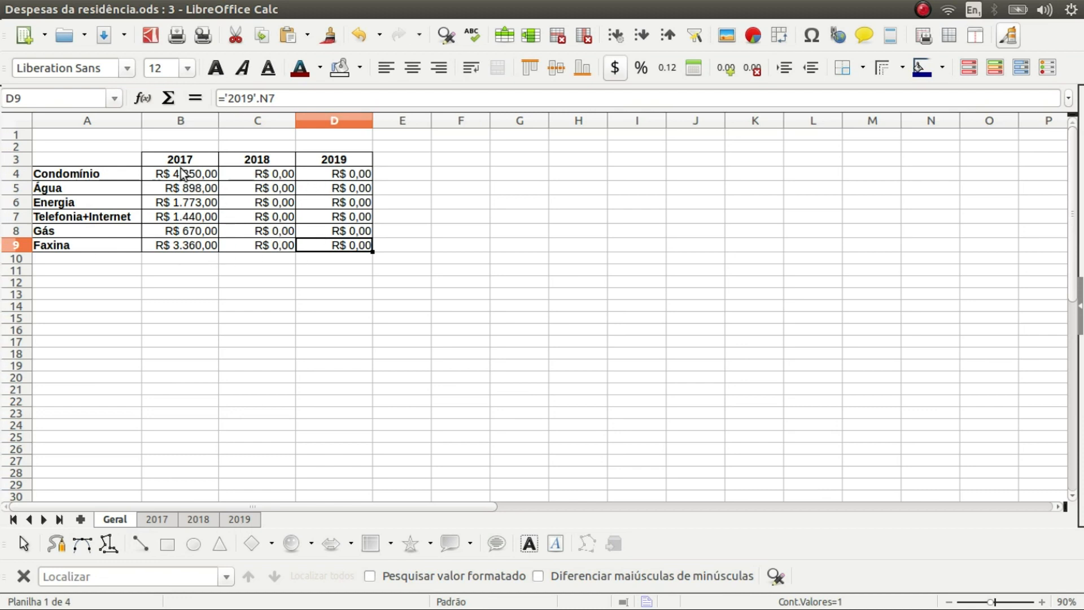
pyautogui.click(158, 520)
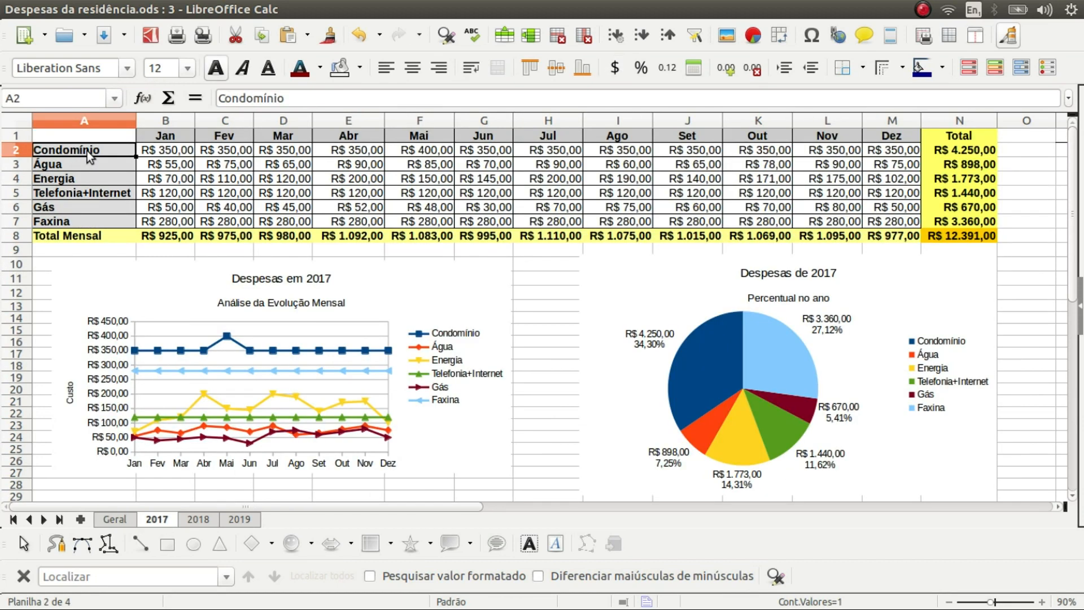
# Set 2017's A2 to =Geral.A4 and fill it down to A7
pyautogui.write('=')
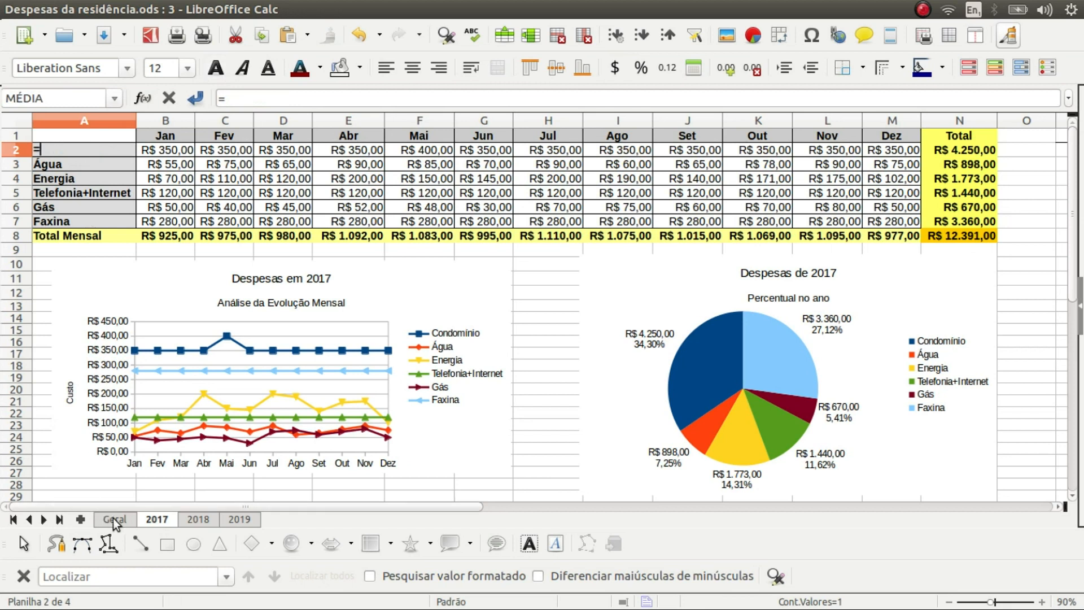
pyautogui.click(113, 519)
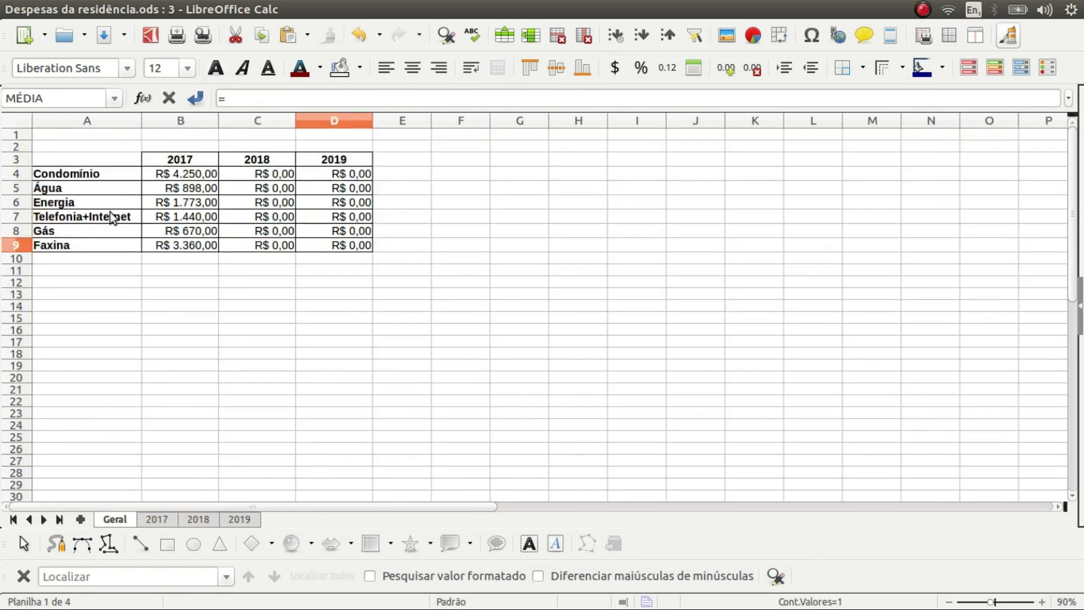
pyautogui.click(100, 181)
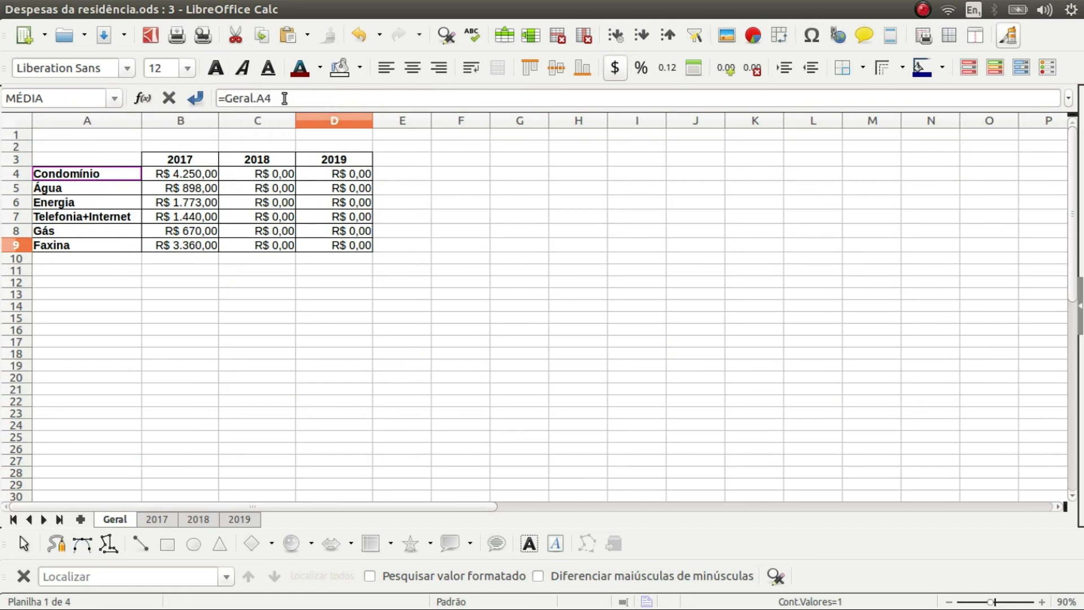
pyautogui.press('Return')
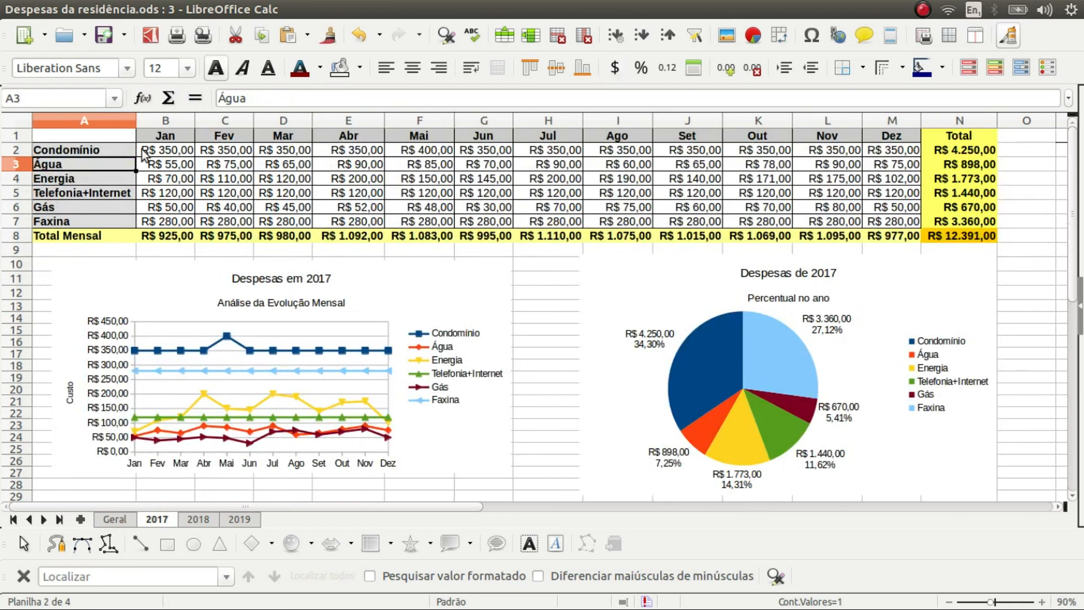
pyautogui.click(120, 147)
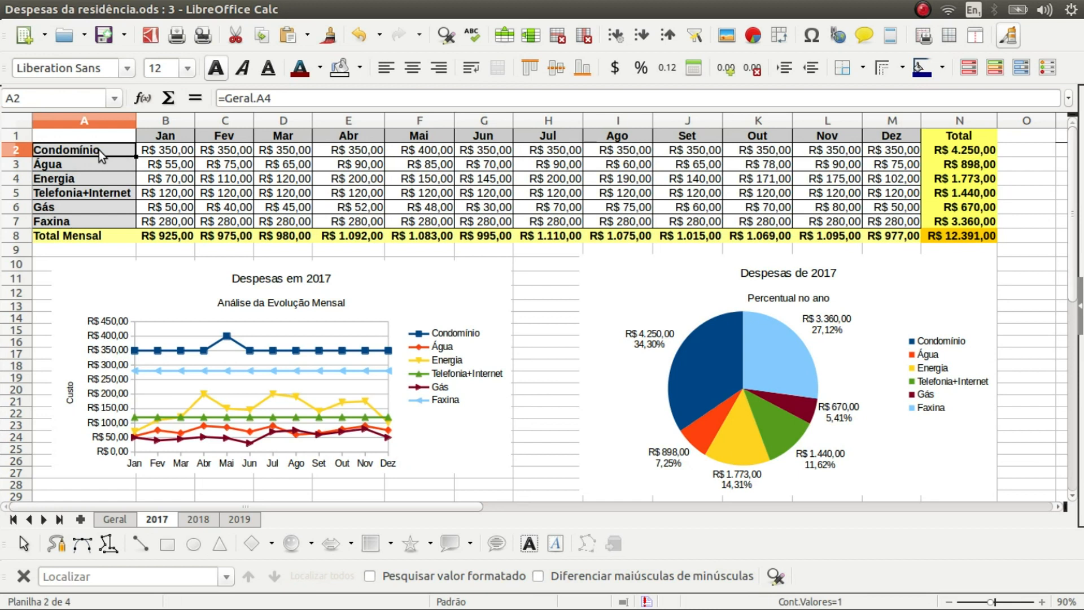
pyautogui.moveTo(136, 155); pyautogui.dragTo(137, 230)
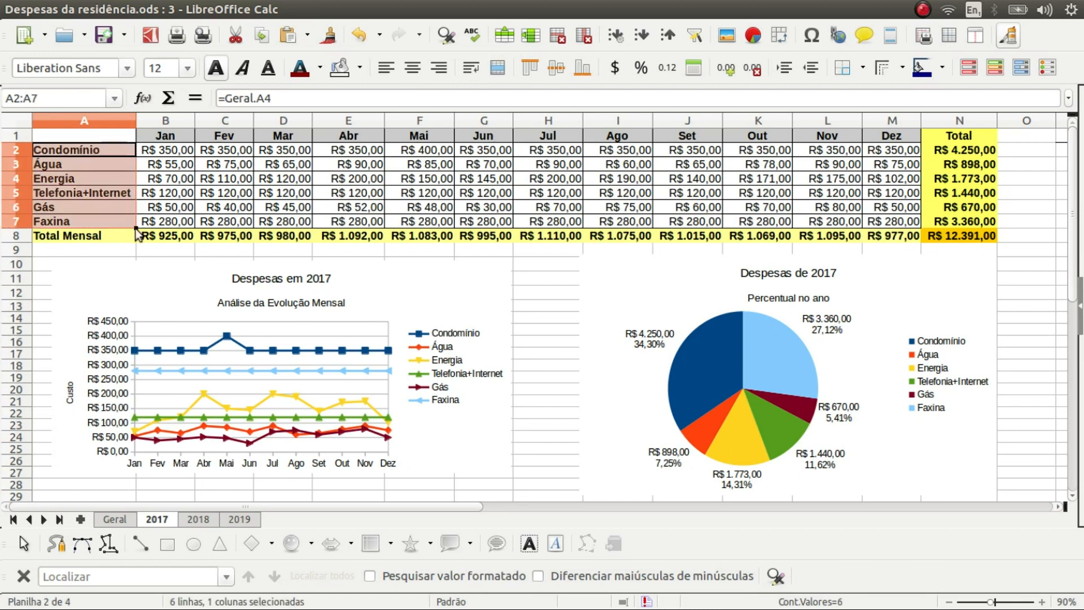
# Check the copied label formulas in A3 through A7 on the 2017 sheet
pyautogui.click(123, 169)
pyautogui.click(118, 177)
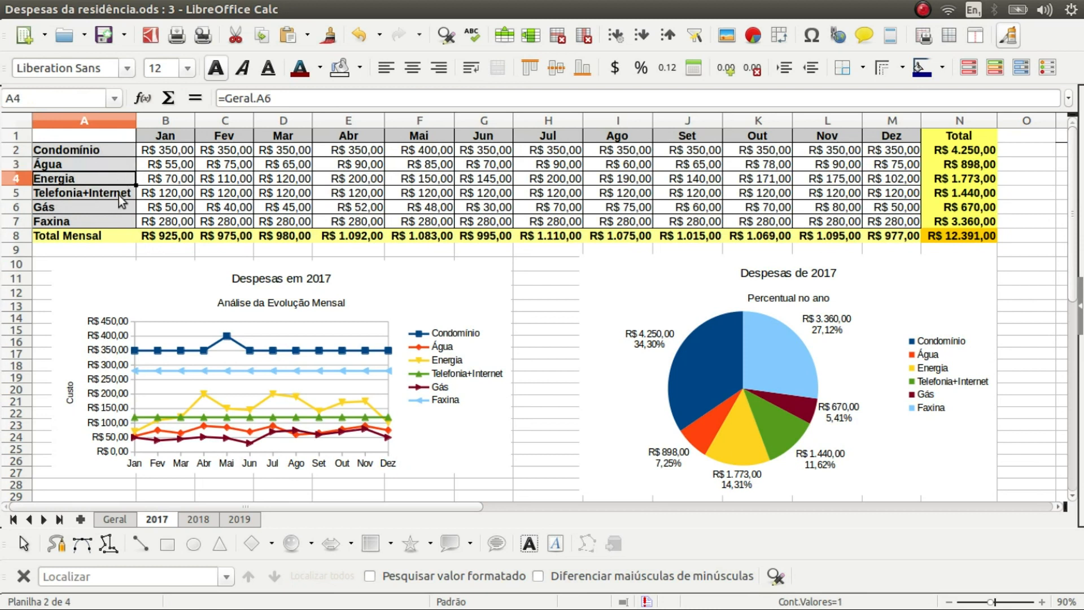
pyautogui.click(117, 195)
pyautogui.click(123, 204)
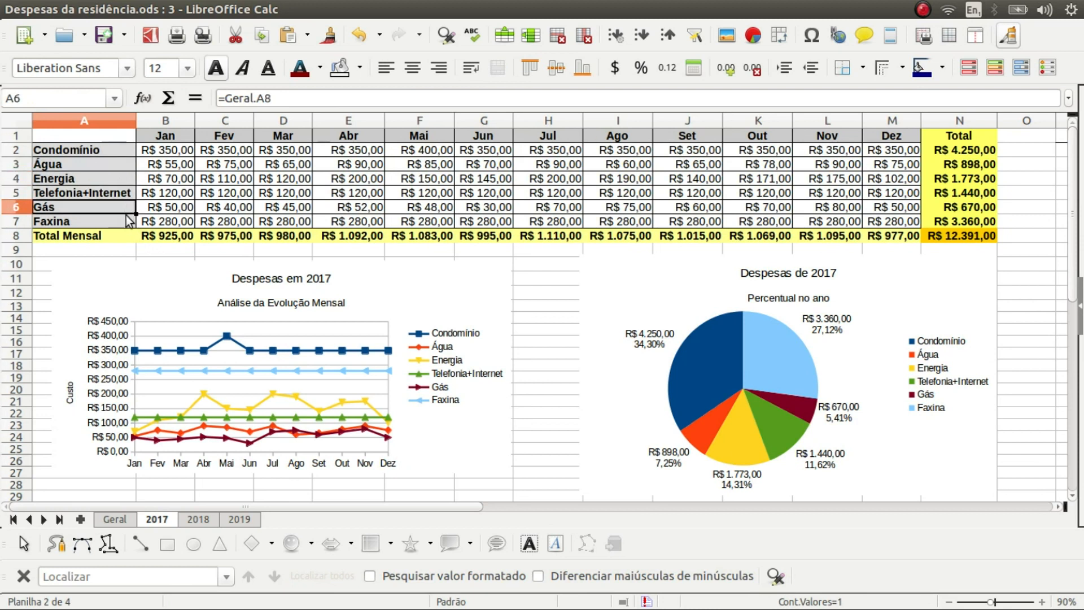
pyautogui.click(126, 220)
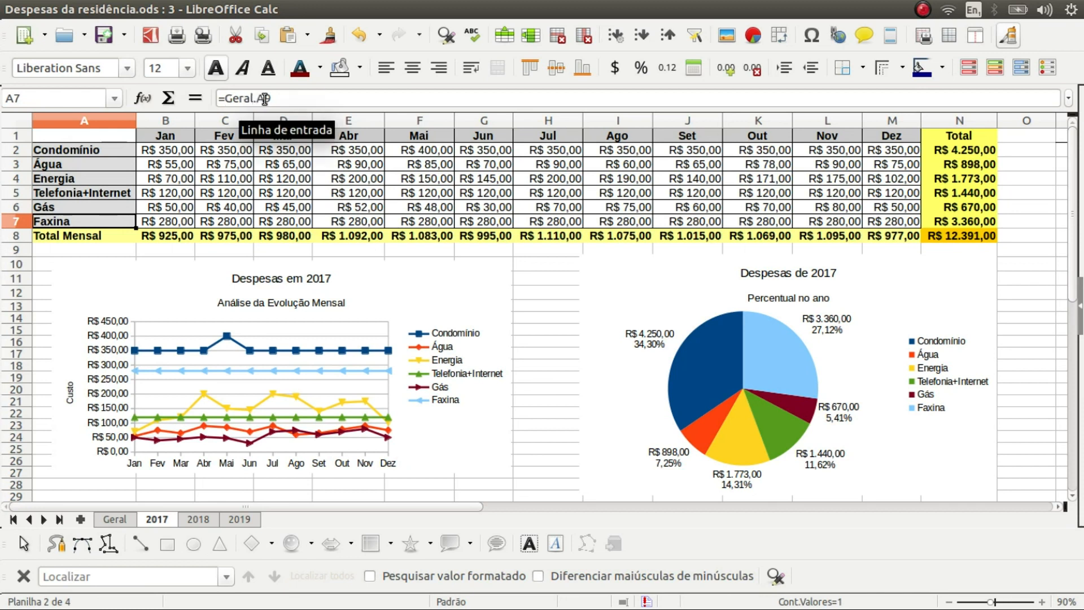
pyautogui.click(113, 164)
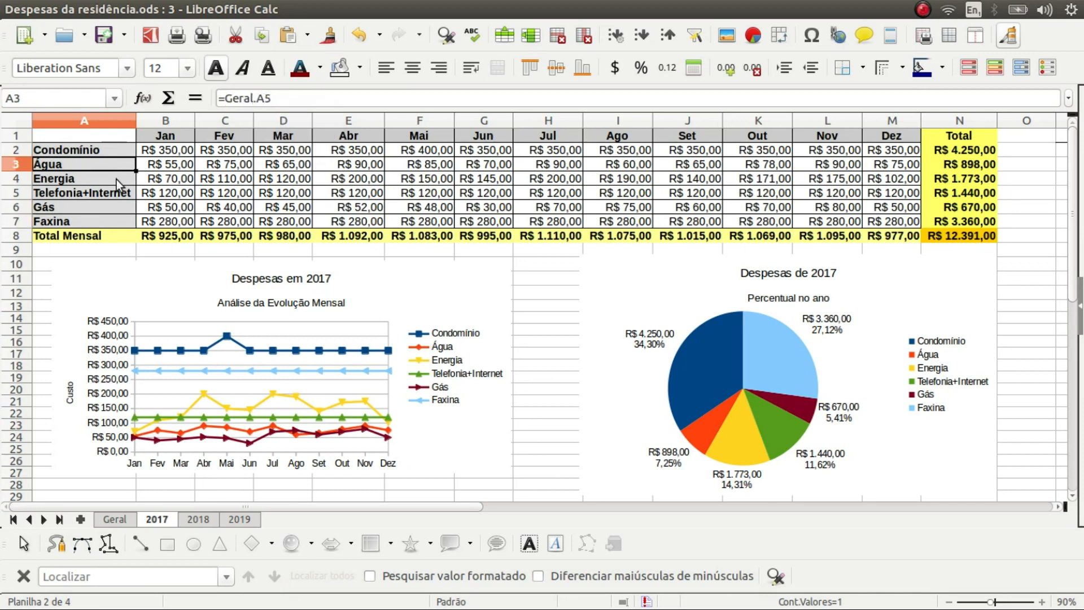
pyautogui.click(116, 180)
pyautogui.click(118, 191)
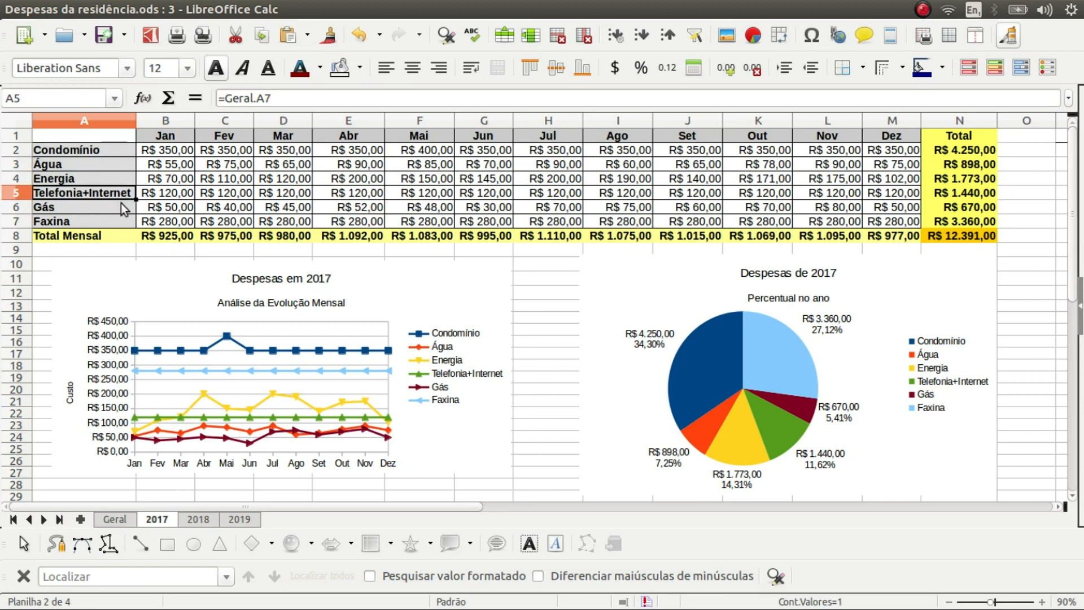
pyautogui.click(121, 203)
pyautogui.click(125, 222)
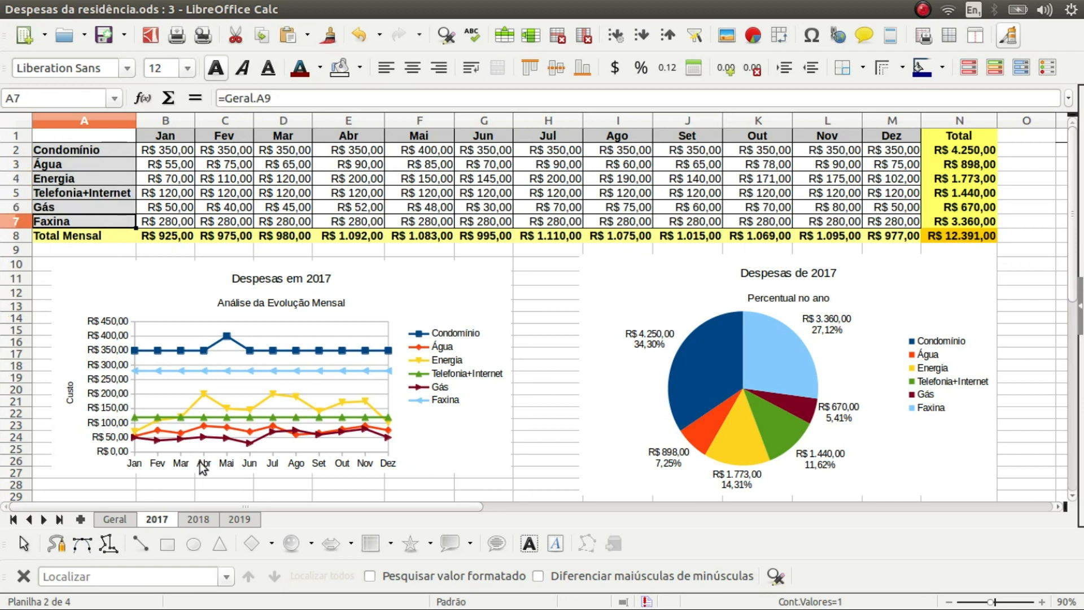
pyautogui.click(202, 512)
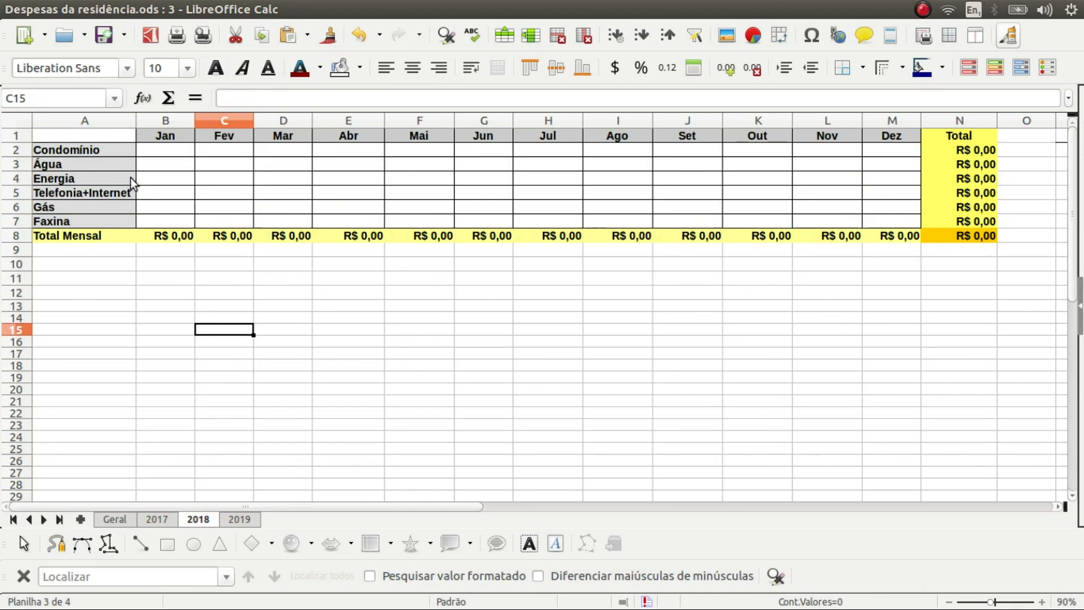
# On the 2018 sheet, set A2 to =Geral.A4 and fill it down to A7
pyautogui.click(109, 149)
pyautogui.write('=')
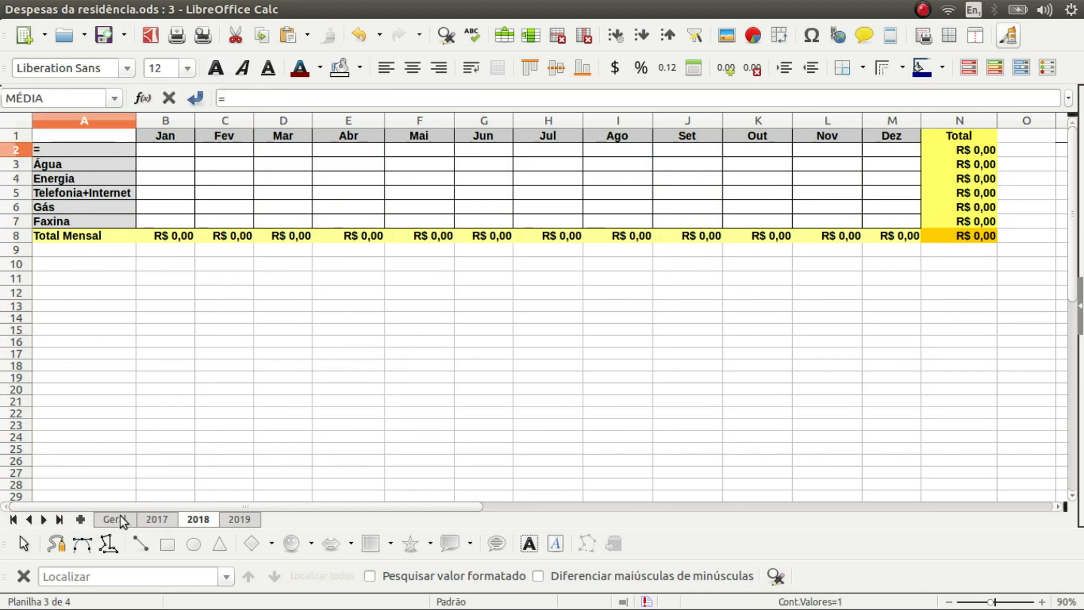
pyautogui.click(121, 518)
pyautogui.click(116, 171)
pyautogui.press('Return')
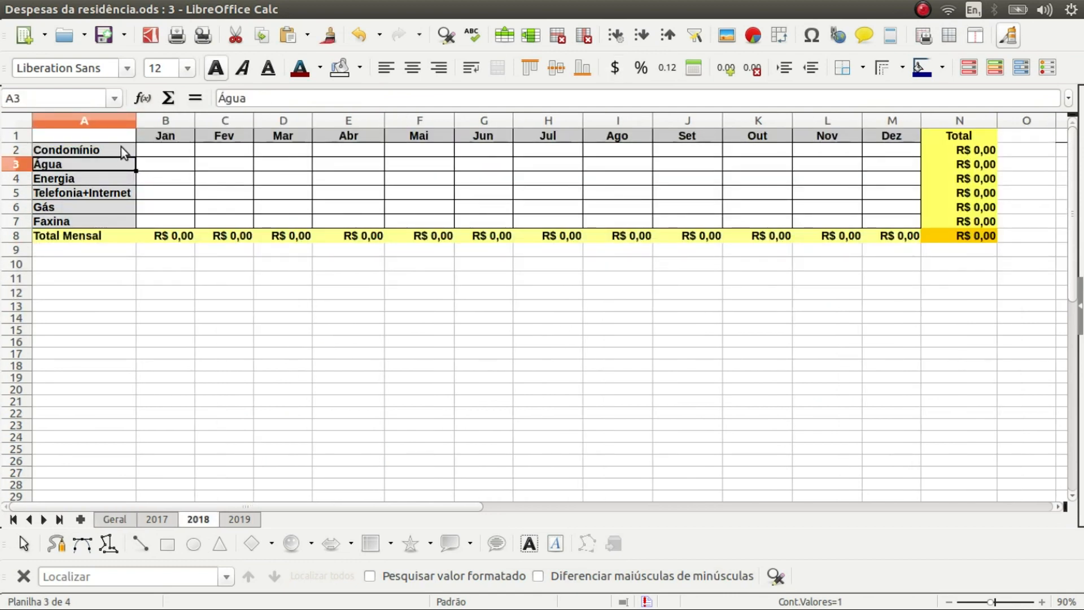
pyautogui.click(120, 146)
pyautogui.moveTo(136, 157); pyautogui.dragTo(137, 227)
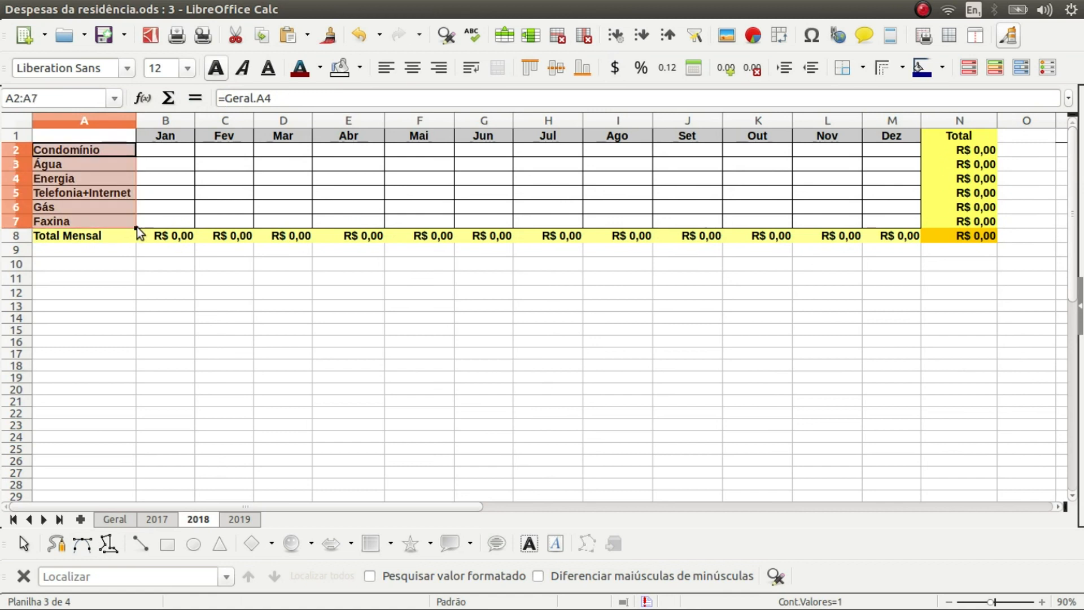
# On the 2019 sheet, set A2 to =Geral.A4 and fill it down to A7
pyautogui.click(241, 516)
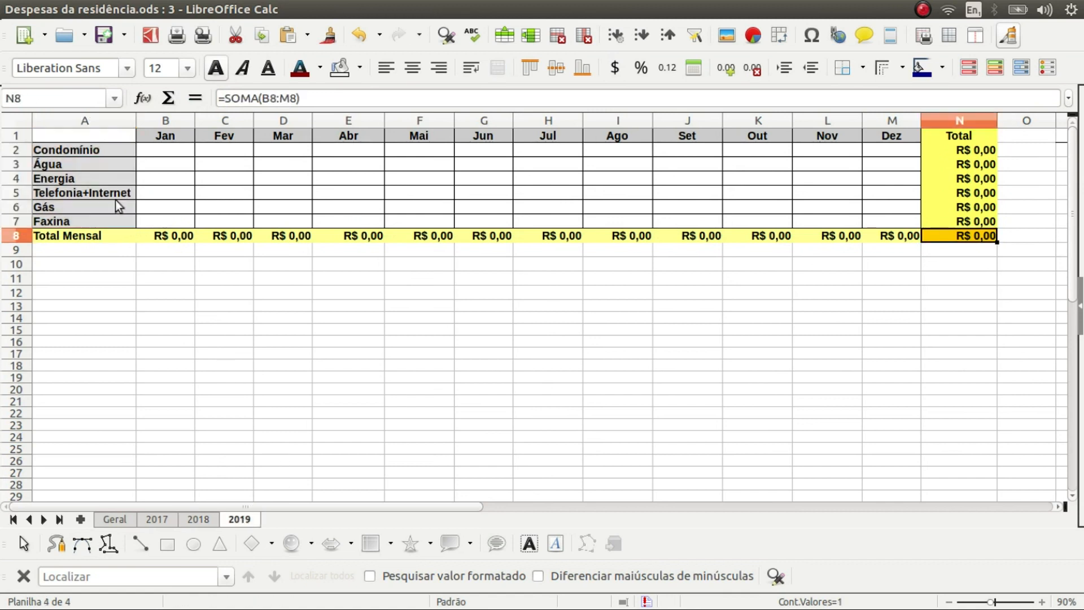
pyautogui.click(115, 152)
pyautogui.write('=')
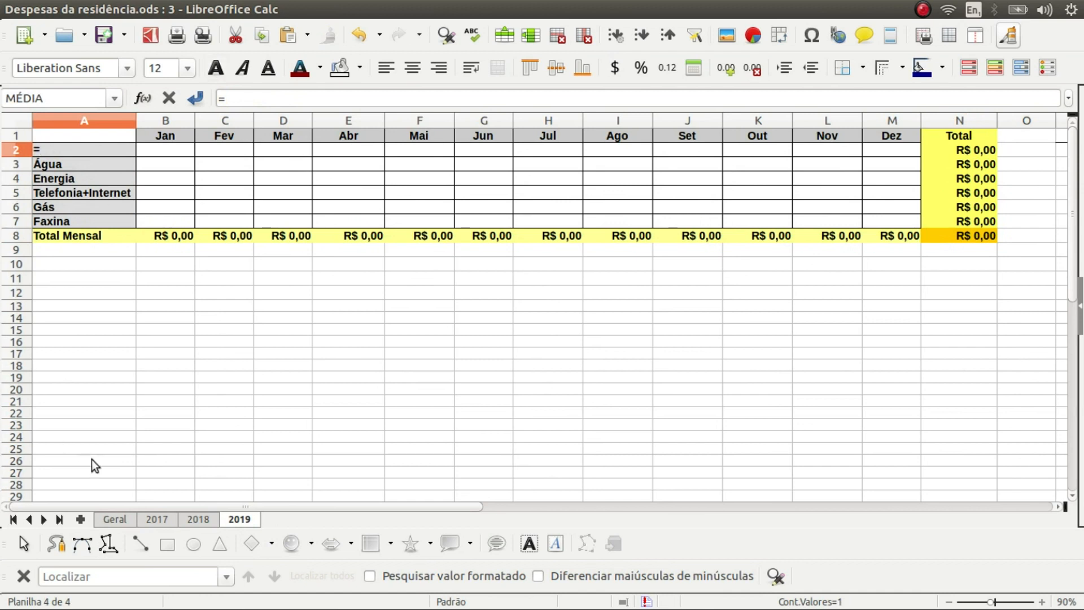
pyautogui.click(121, 519)
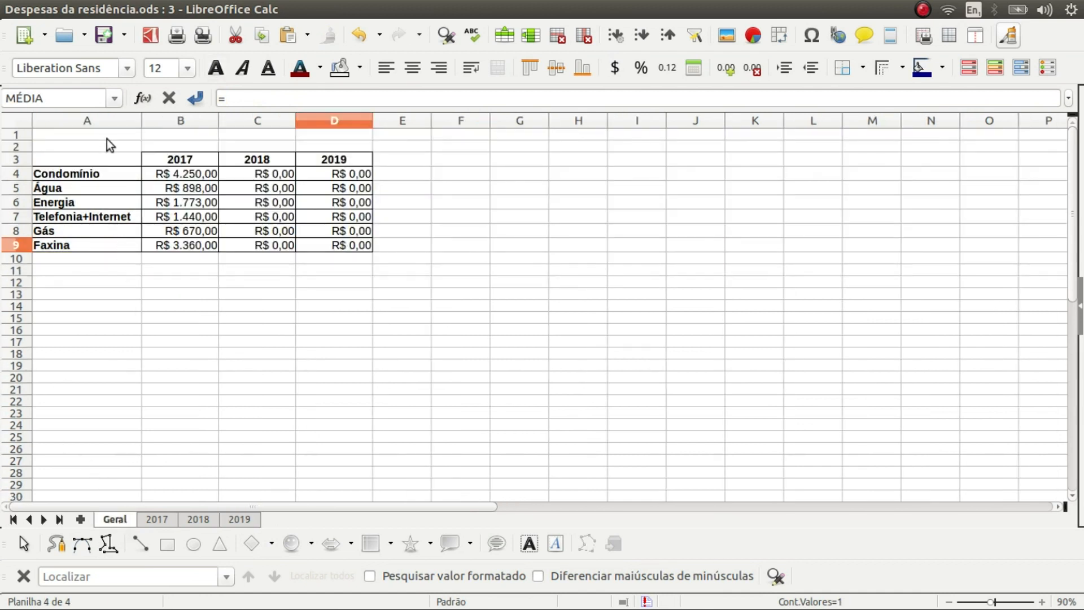
pyautogui.click(107, 173)
pyautogui.press('Return')
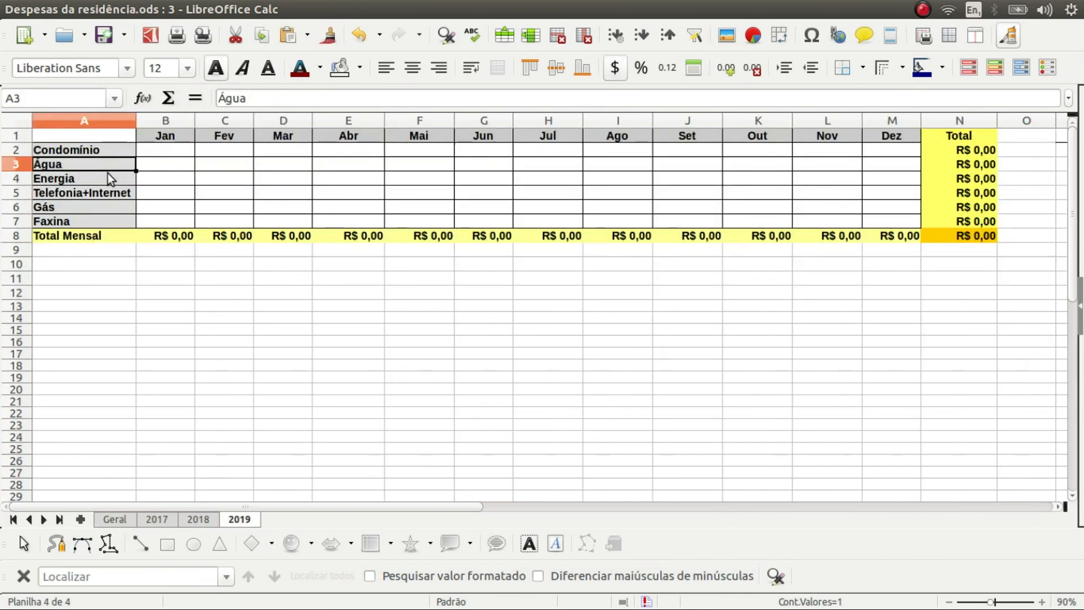
pyautogui.click(120, 140)
pyautogui.click(123, 152)
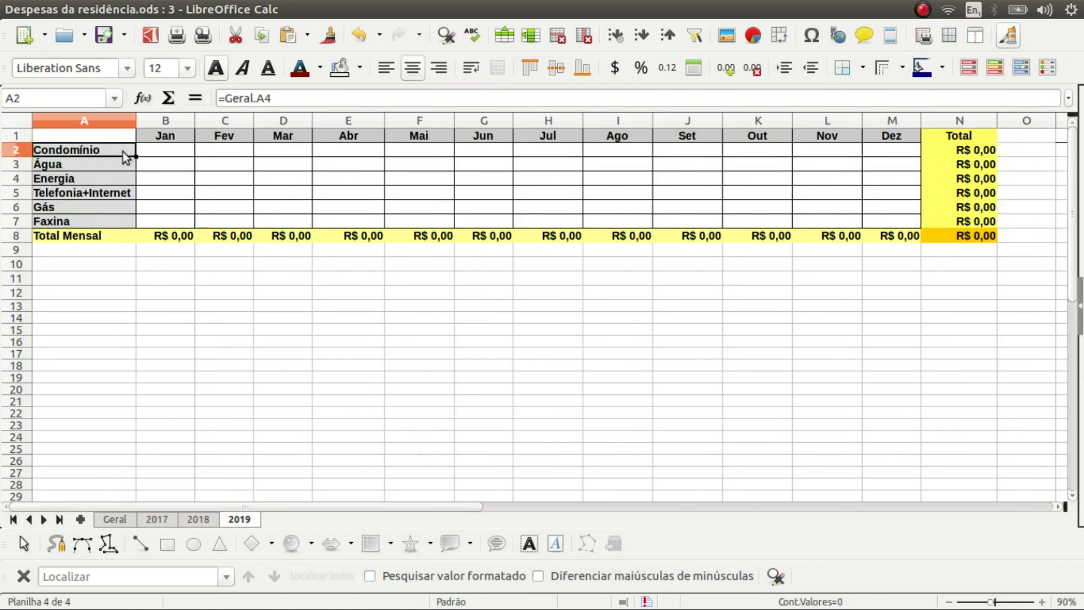
pyautogui.moveTo(135, 158); pyautogui.dragTo(135, 228)
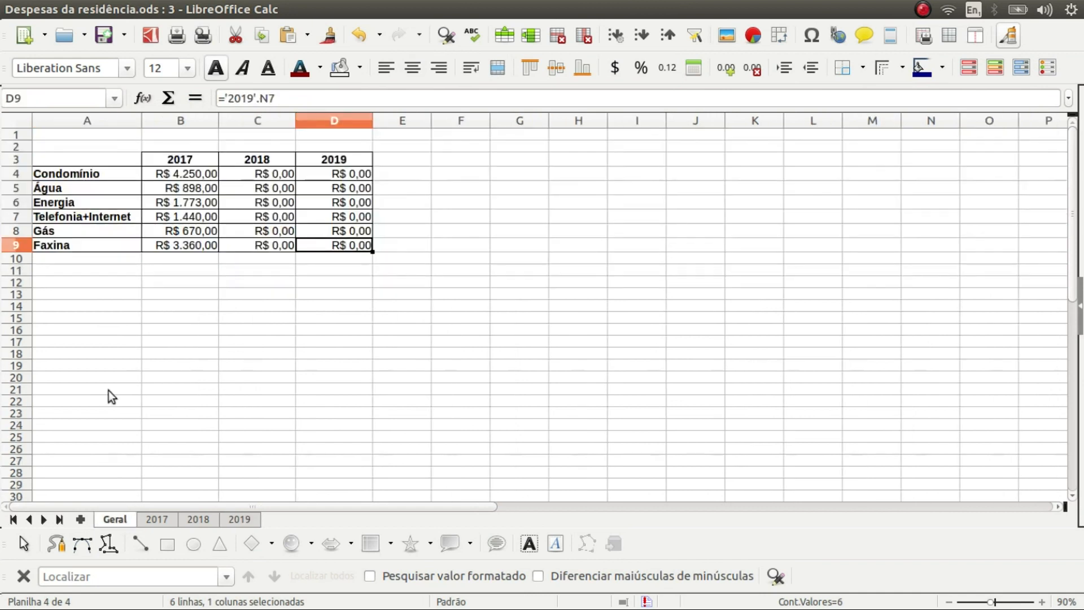
pyautogui.doubleClick(80, 245)
pyautogui.doubleClick(81, 245)
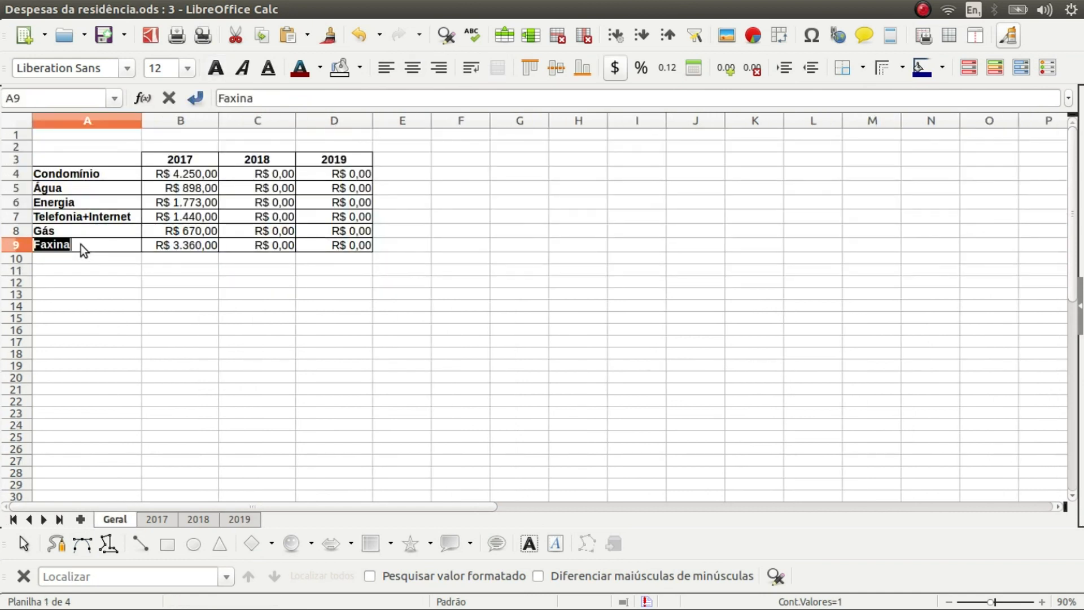
pyautogui.write('Diarista')
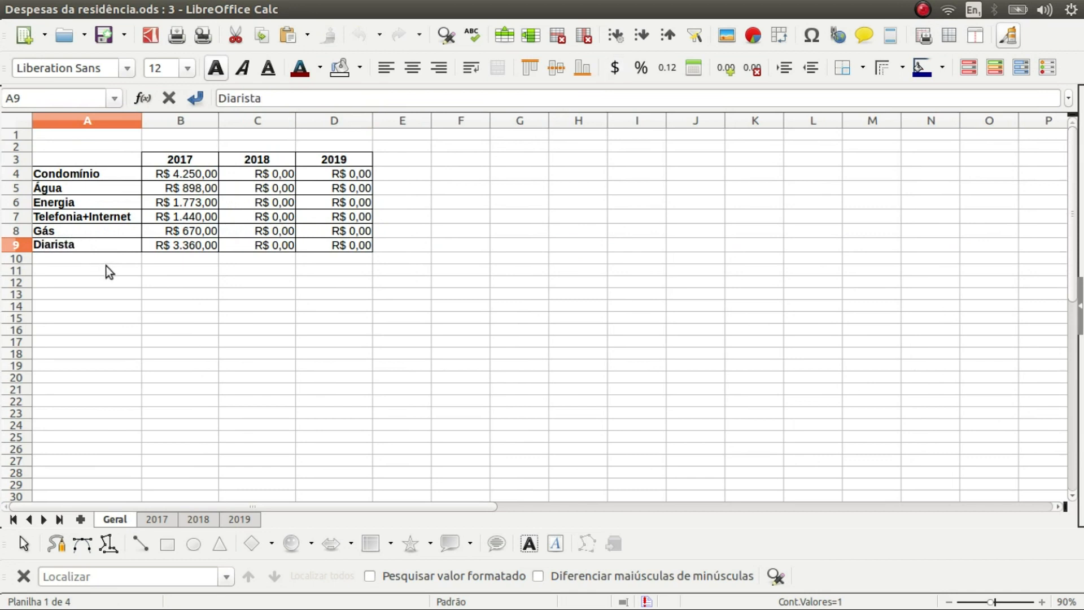
pyautogui.click(106, 266)
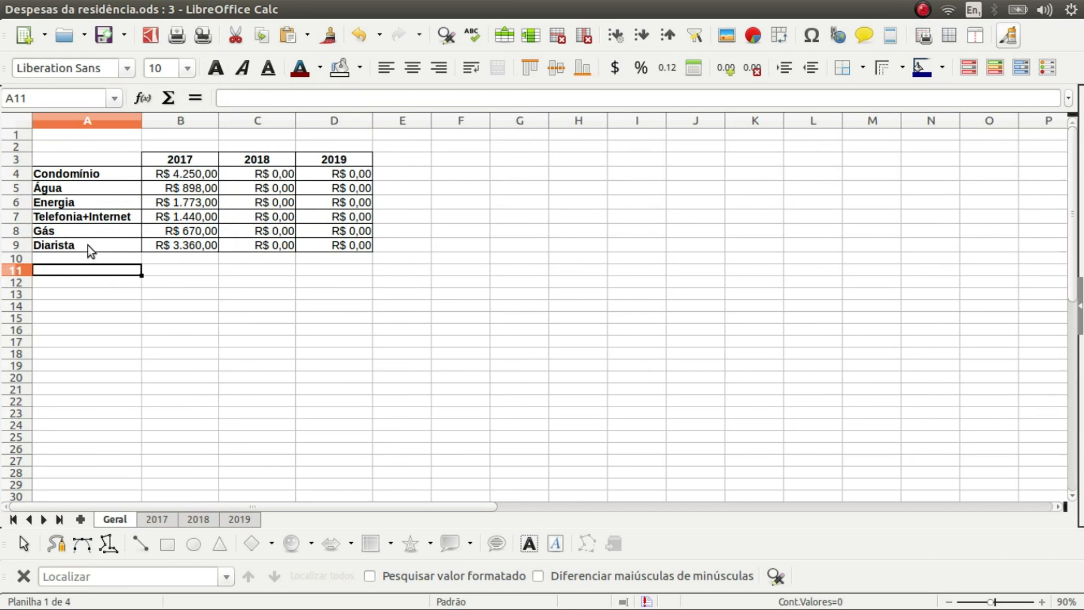
pyautogui.click(160, 519)
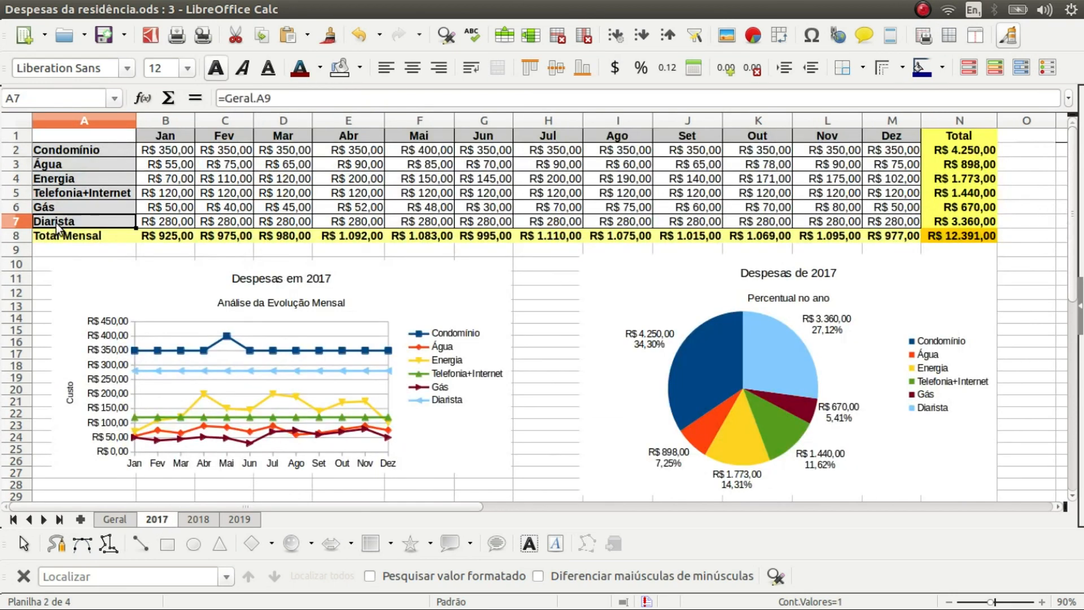
pyautogui.click(200, 518)
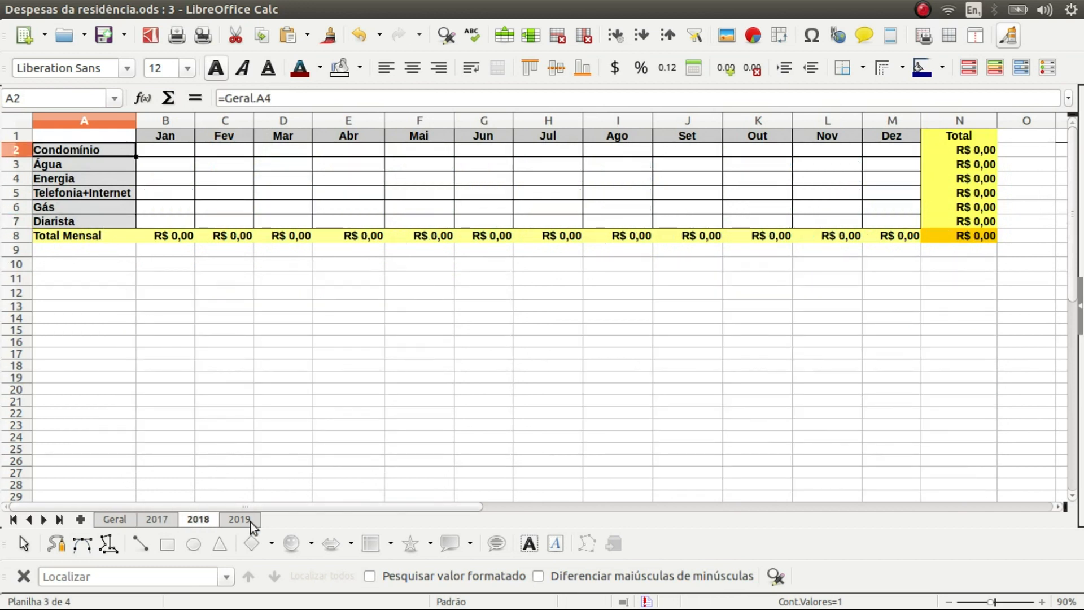
pyautogui.click(248, 521)
pyautogui.click(160, 519)
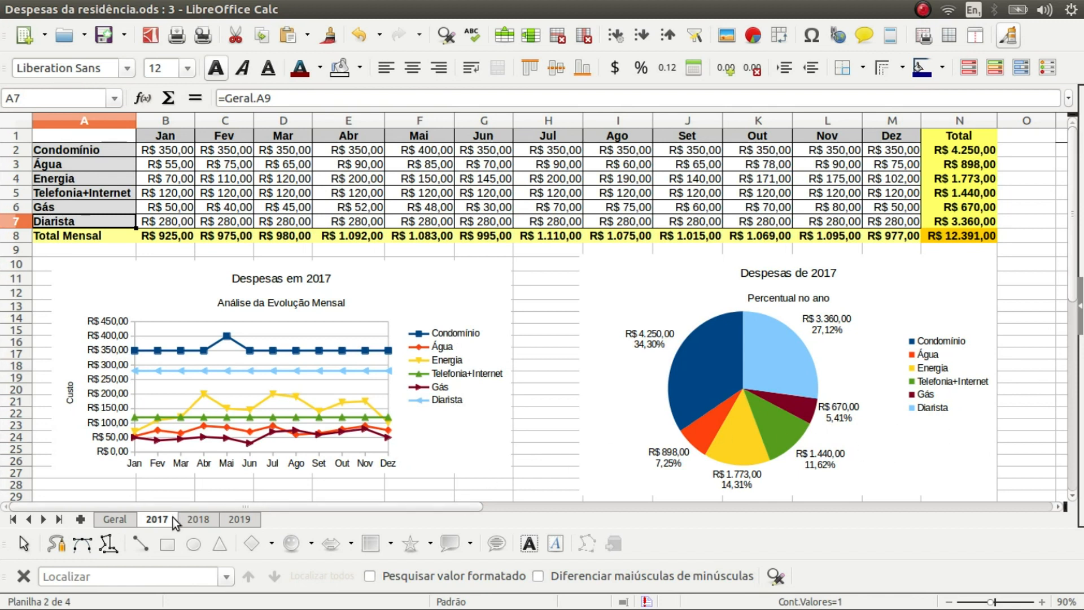
pyautogui.click(124, 518)
# Rename Geral's A9 label from Diarista to Faxina
pyautogui.doubleClick(63, 243)
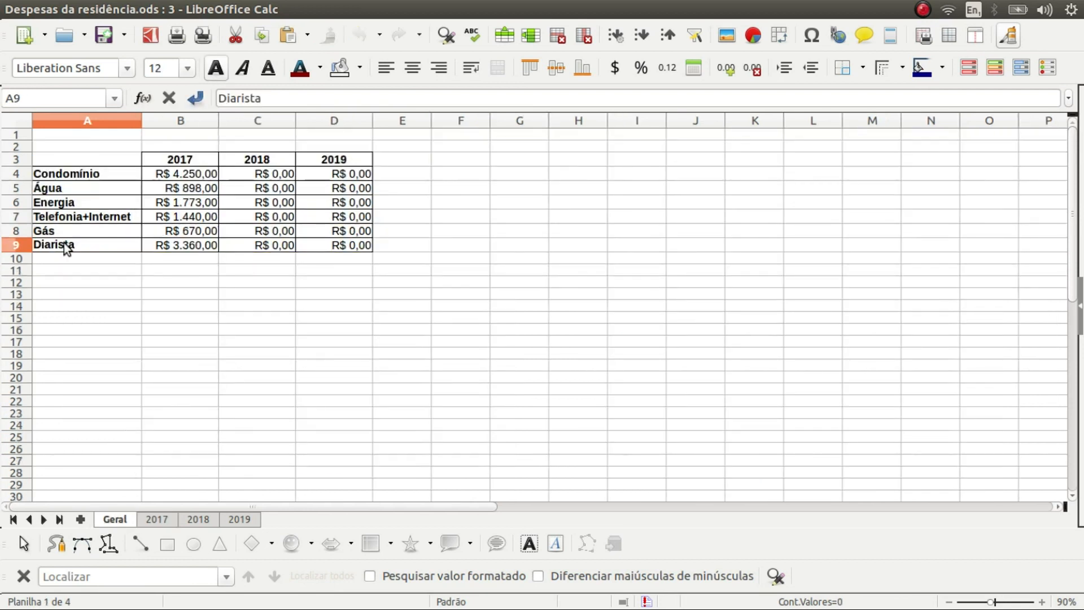
pyautogui.hotkey('ctrl', 'a')
pyautogui.press('BackSpace')
pyautogui.hotkey('ctrl', 'f')
pyautogui.write('a')
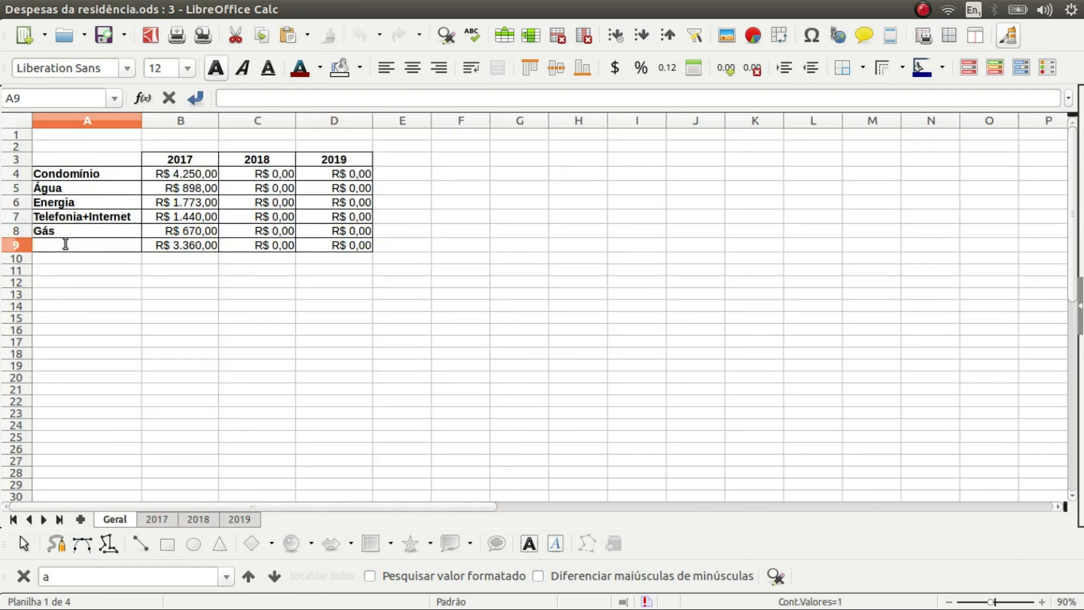
pyautogui.hotkey('ctrl', 'f')
pyautogui.click(66, 244)
pyautogui.write('Faxina')
pyautogui.press('Return')
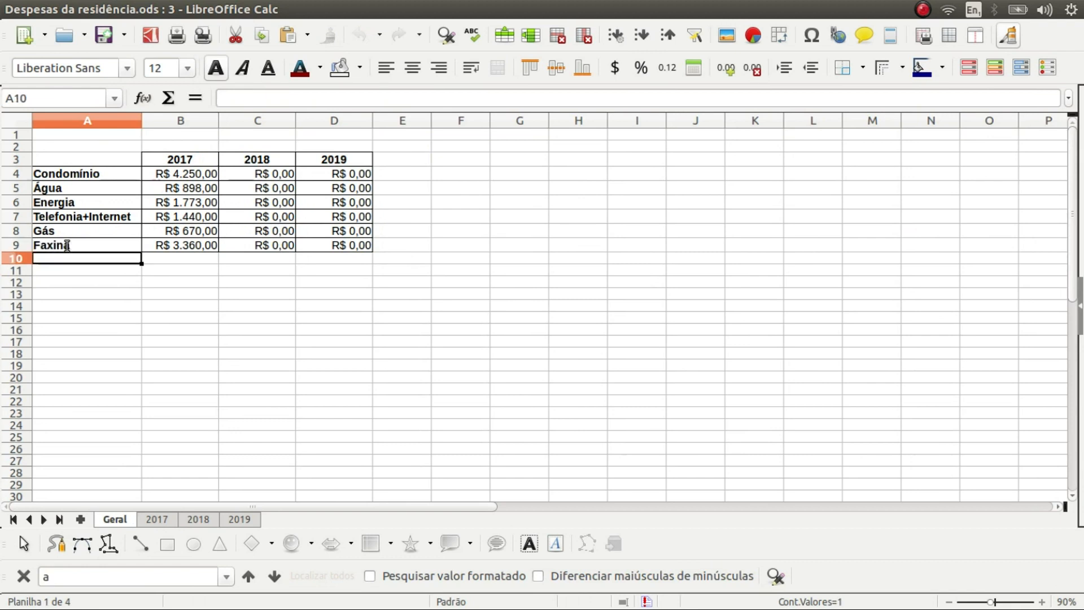
# Confirm the 2017, 2018 and 2019 sheets now show Faxina
pyautogui.click(162, 521)
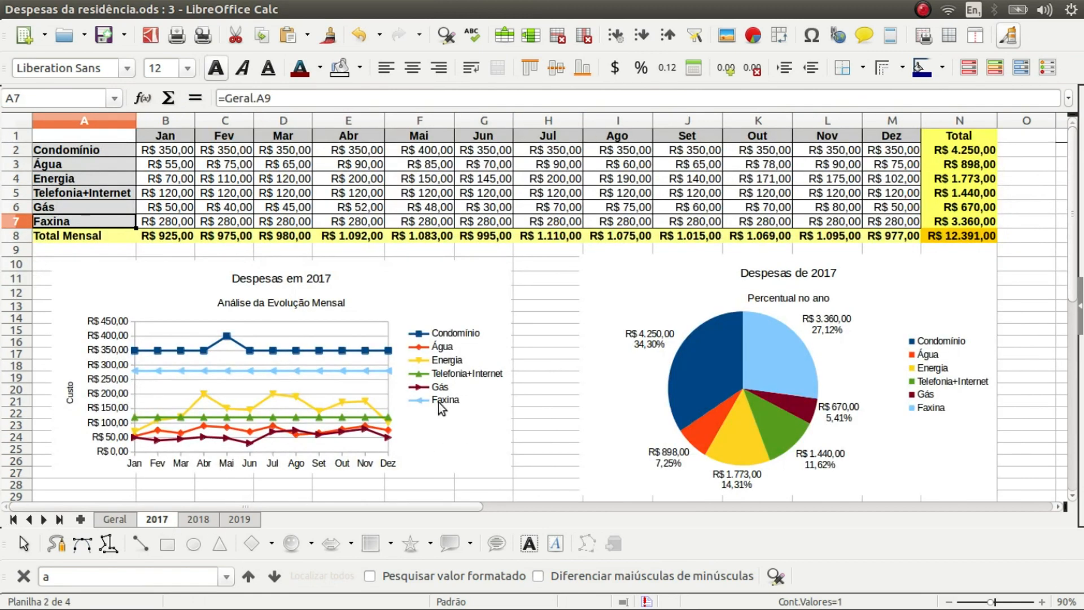
pyautogui.click(202, 521)
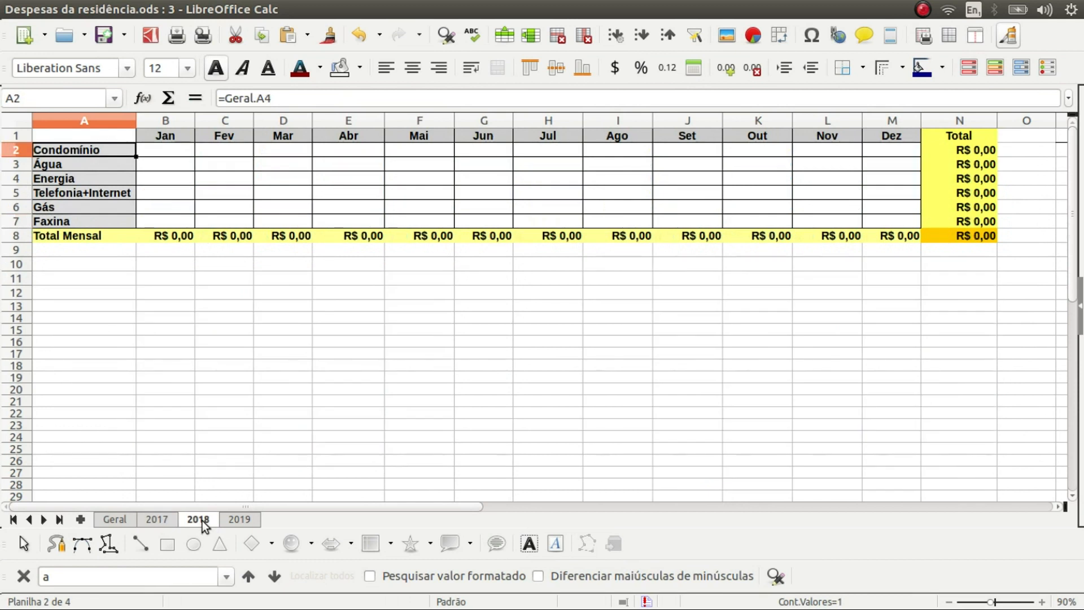
pyautogui.click(245, 521)
pyautogui.click(114, 519)
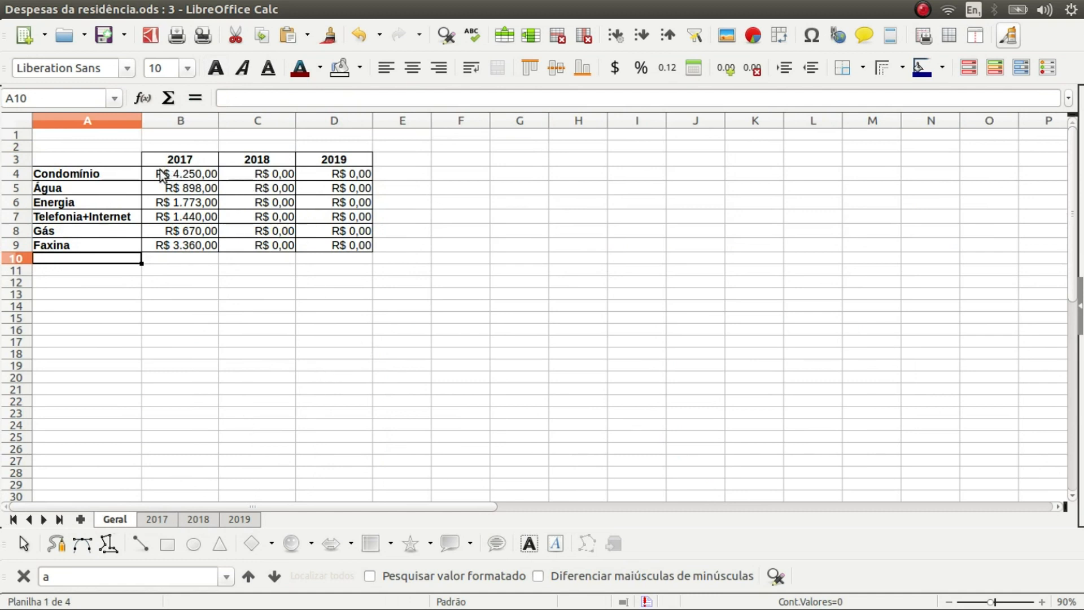
# Insert a 3D column chart from Geral's A3:D9, using the first row's years as series labels
pyautogui.moveTo(109, 156); pyautogui.dragTo(355, 247)
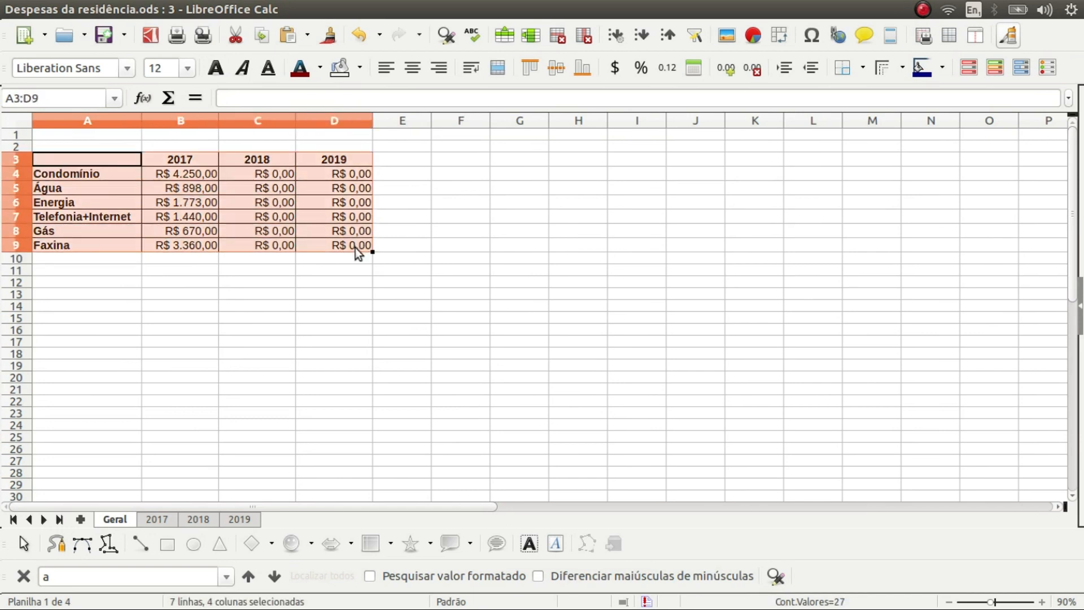
pyautogui.click(754, 36)
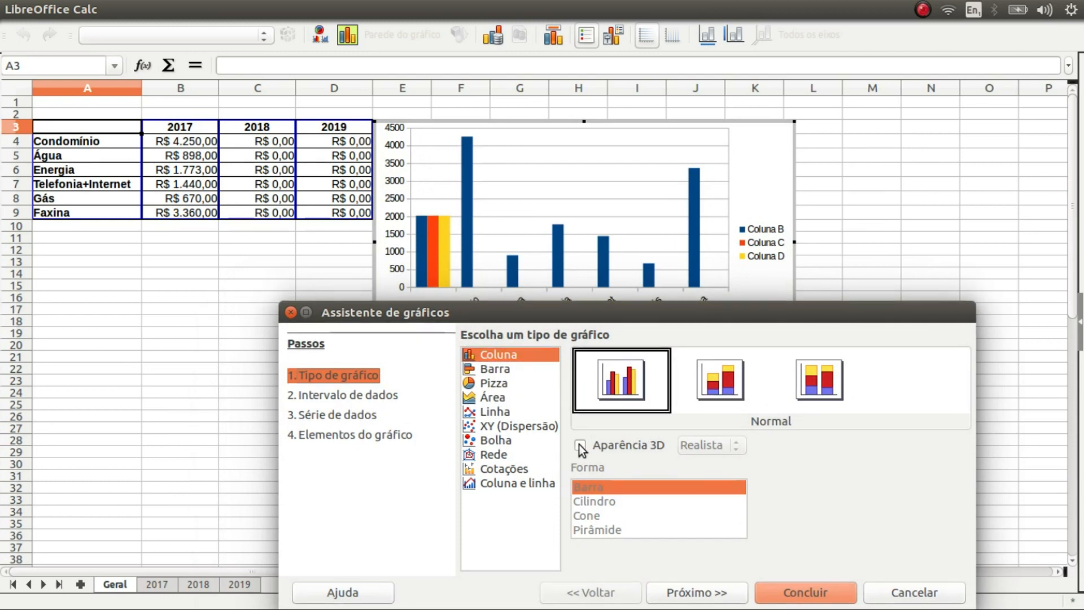
pyautogui.click(579, 445)
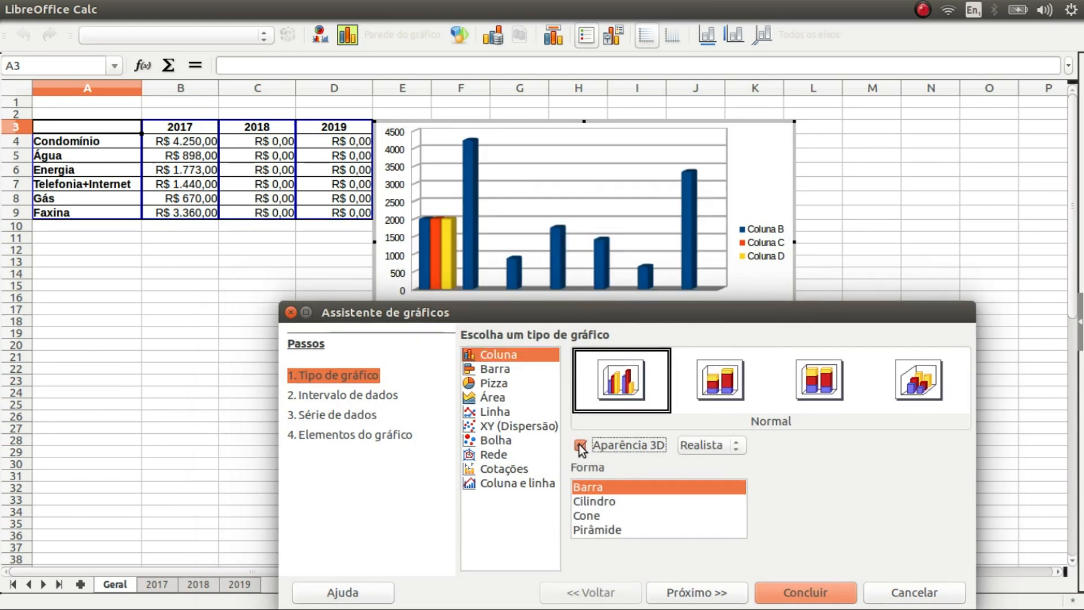
pyautogui.click(715, 594)
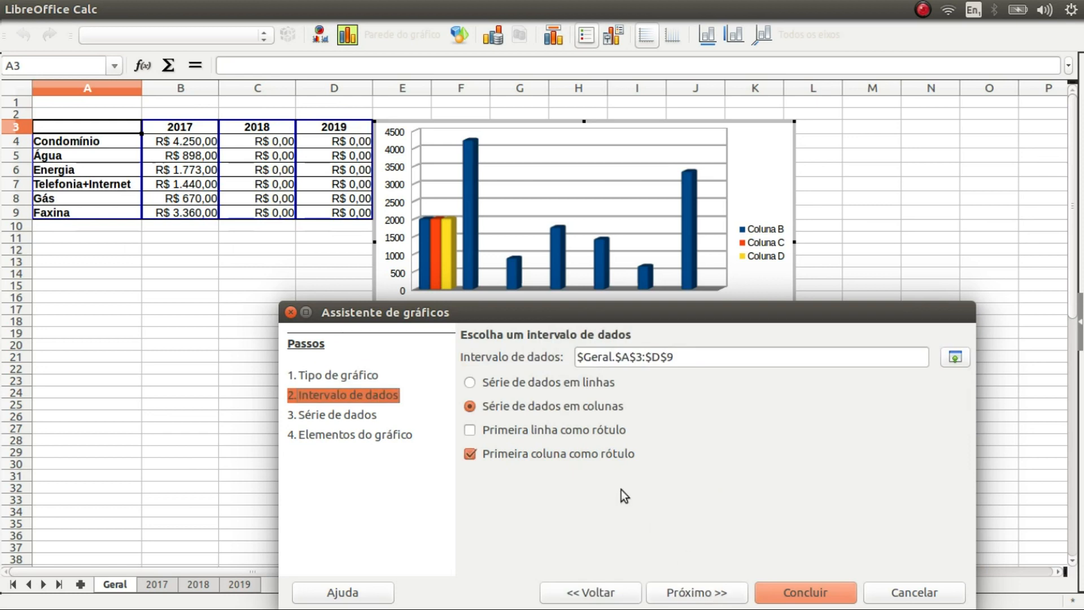
pyautogui.click(473, 435)
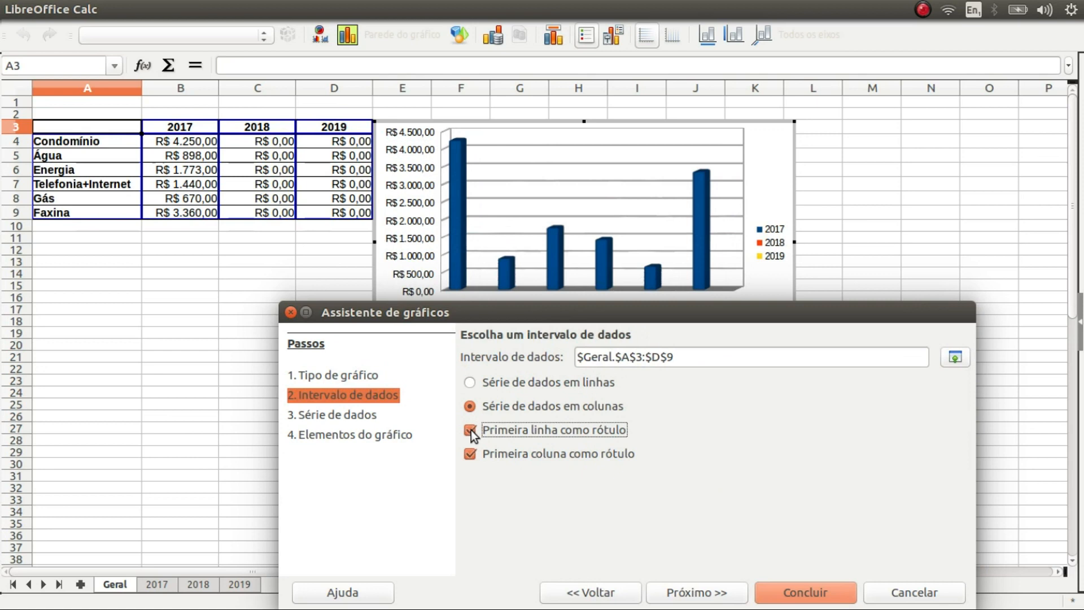
pyautogui.moveTo(636, 310); pyautogui.dragTo(571, 405)
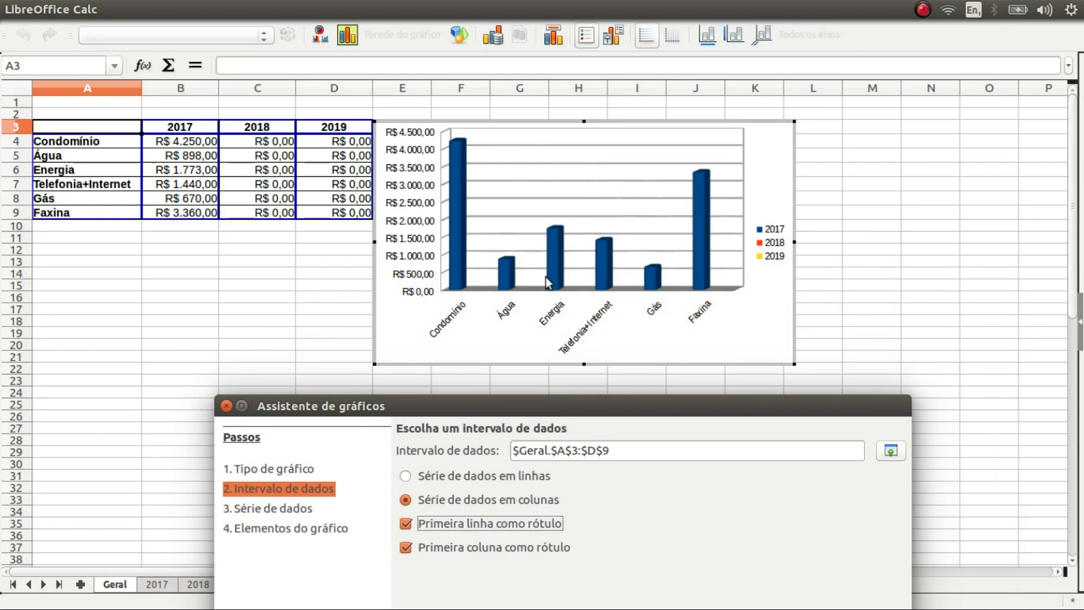
pyautogui.moveTo(654, 398); pyautogui.dragTo(727, 252)
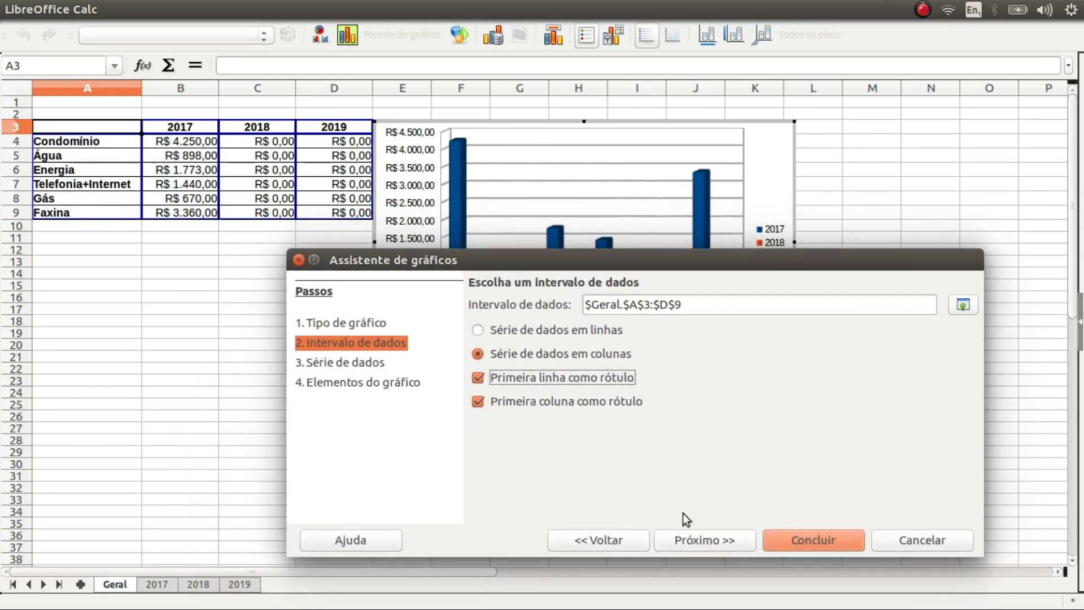
pyautogui.click(792, 540)
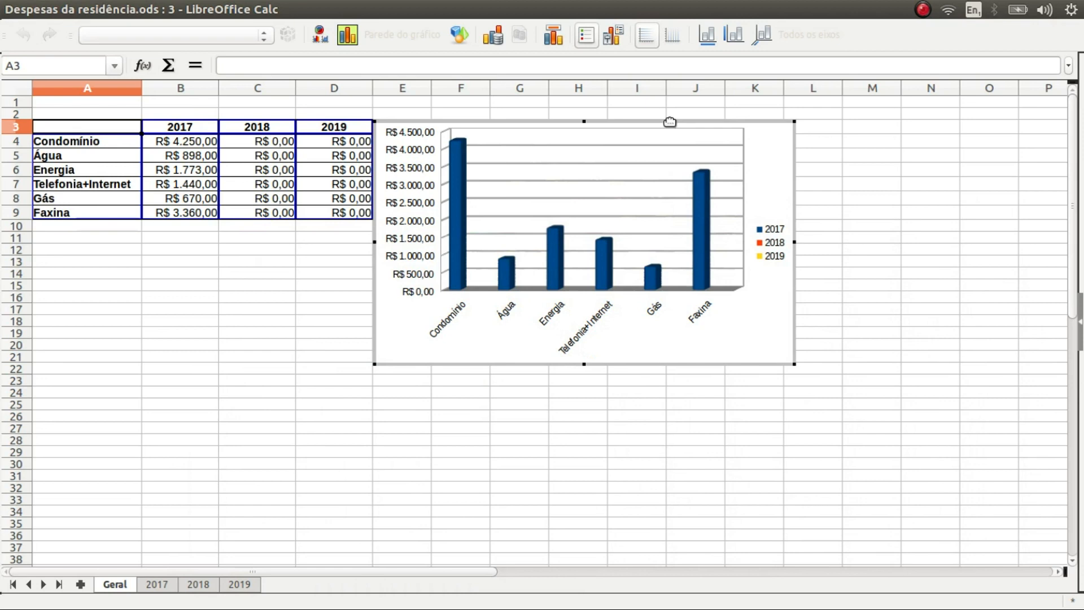
# Drag the 3D chart below Geral's summary table and switch to the 2018 sheet
pyautogui.moveTo(668, 121); pyautogui.dragTo(418, 269)
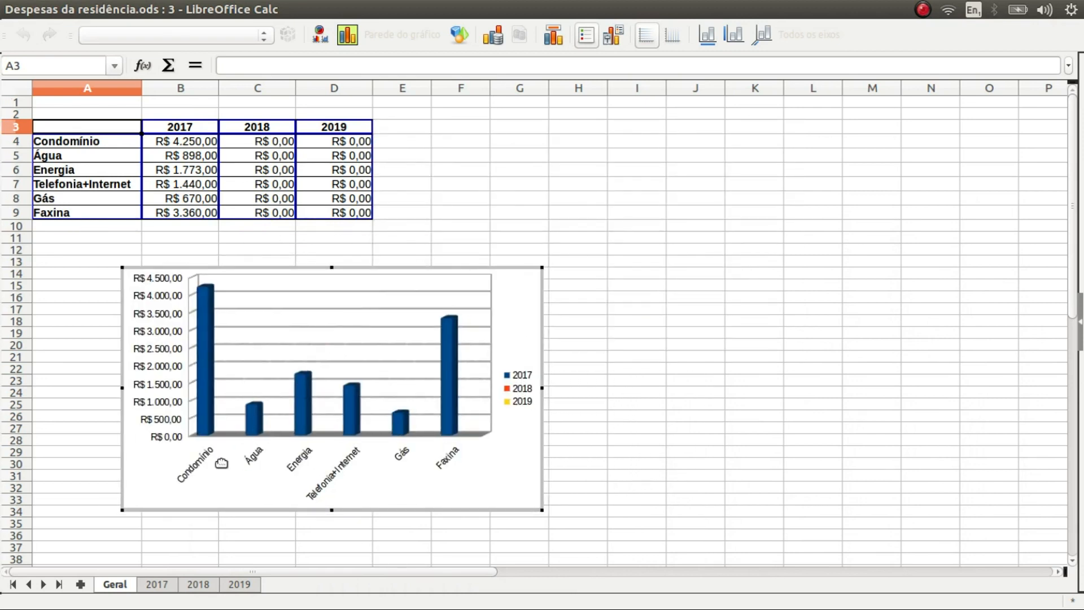
pyautogui.moveTo(205, 413)
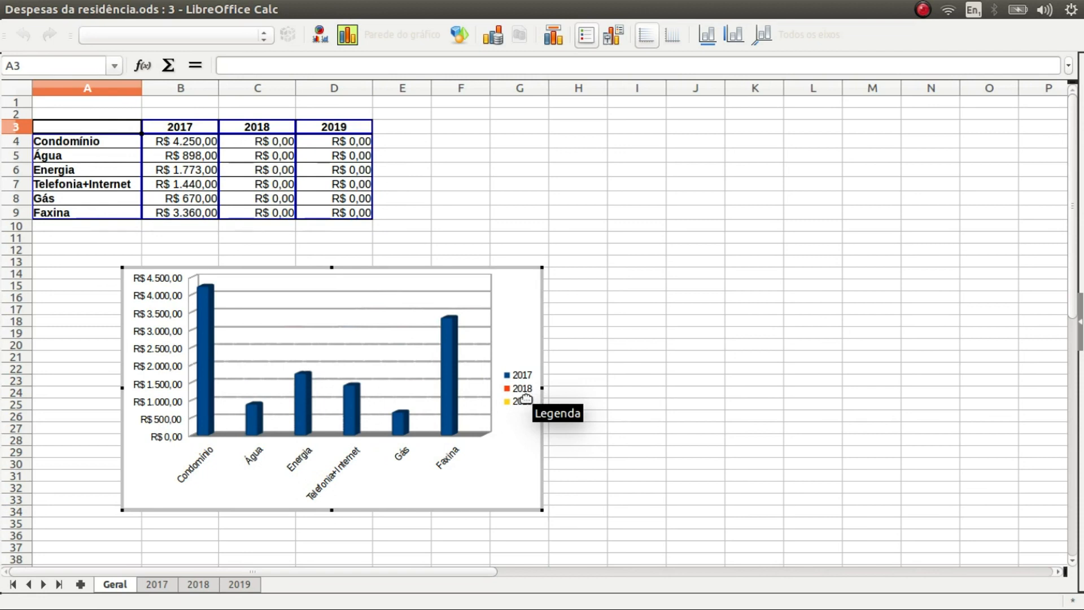
pyautogui.click(202, 584)
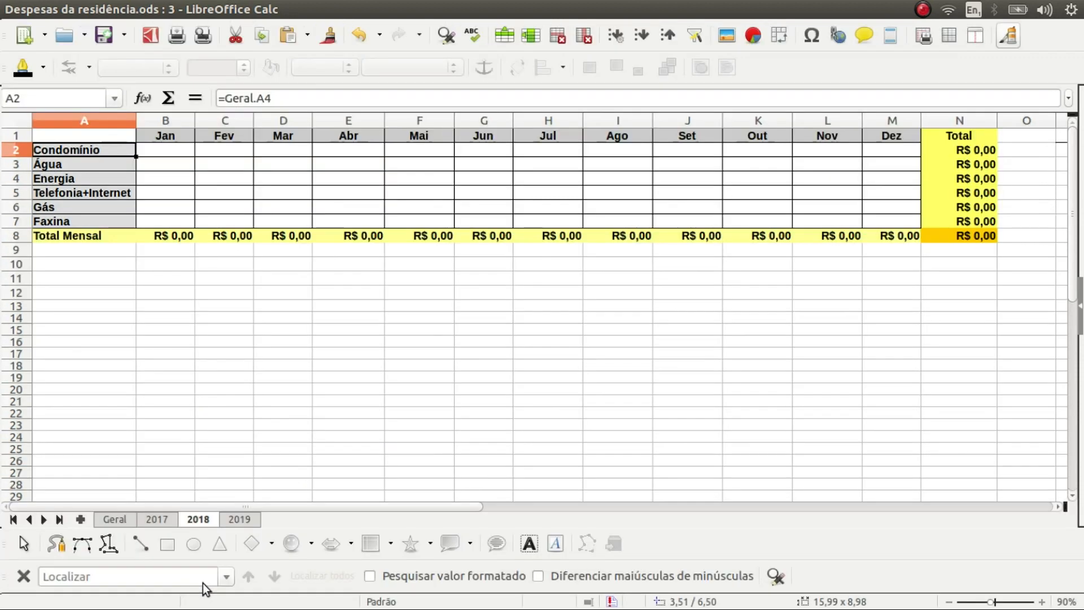
# Enter 500 in 2018's January Condomínio cell B2, fill it through August (I2), and view Geral's R$ 4.000,00 total
pyautogui.click(165, 151)
pyautogui.write('500')
pyautogui.press('Return')
pyautogui.moveTo(194, 158); pyautogui.dragTo(655, 159)
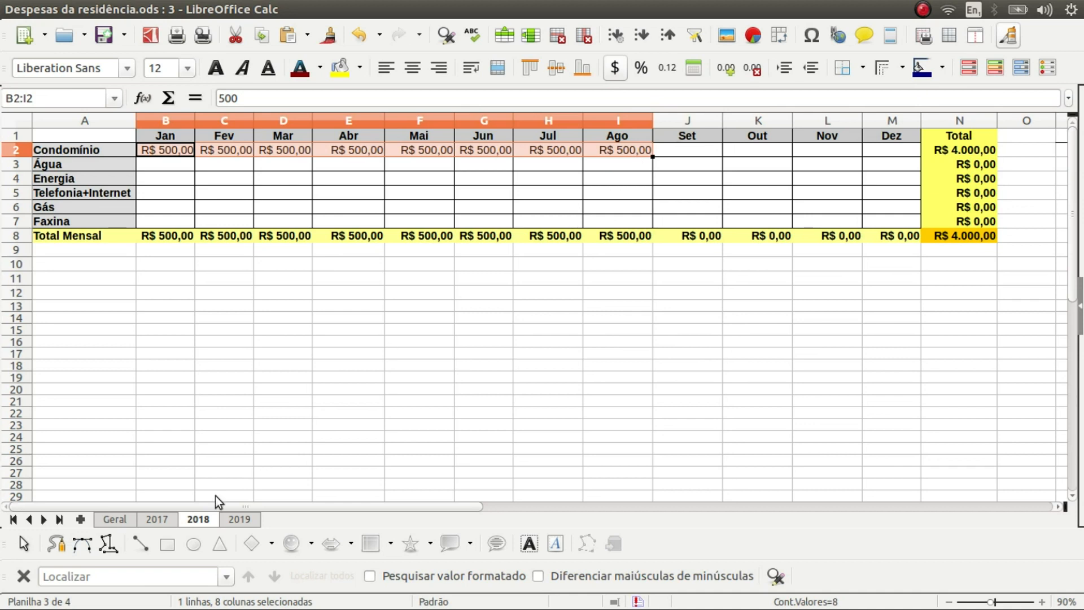
pyautogui.click(125, 520)
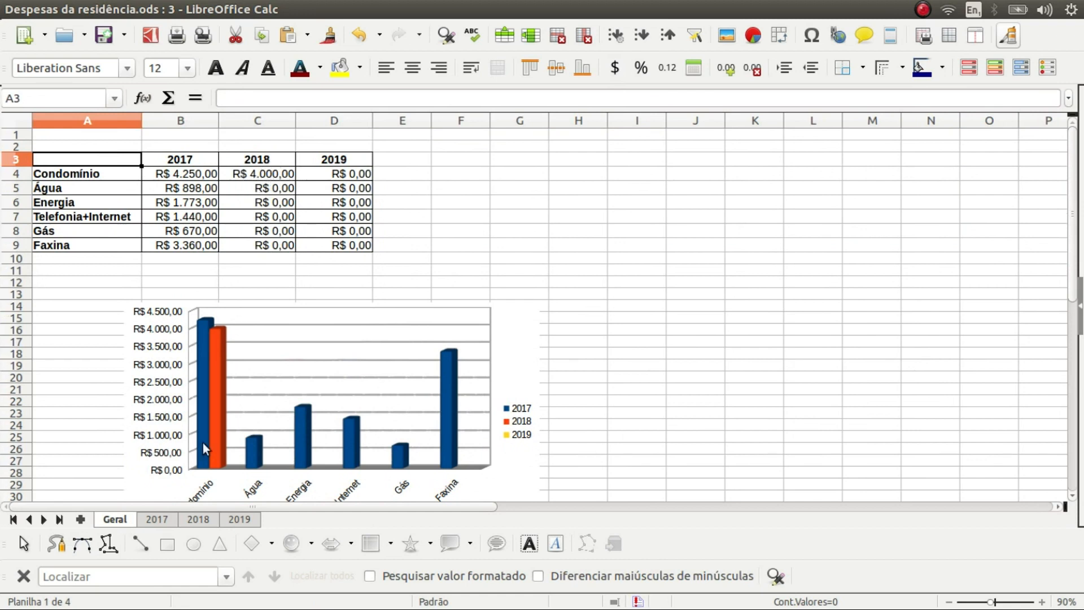
pyautogui.click(360, 318)
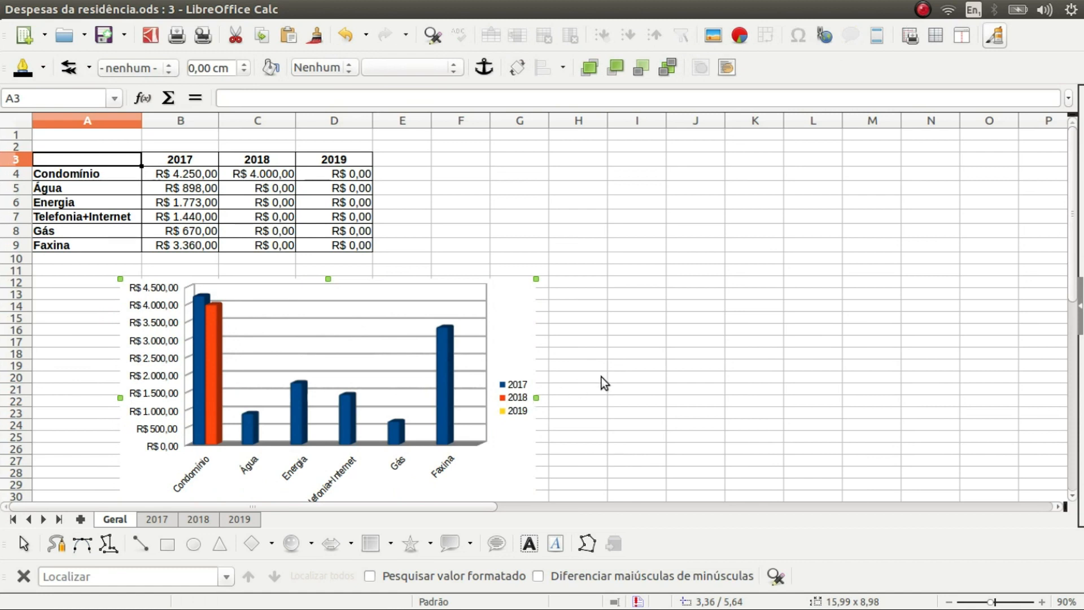
pyautogui.click(337, 245)
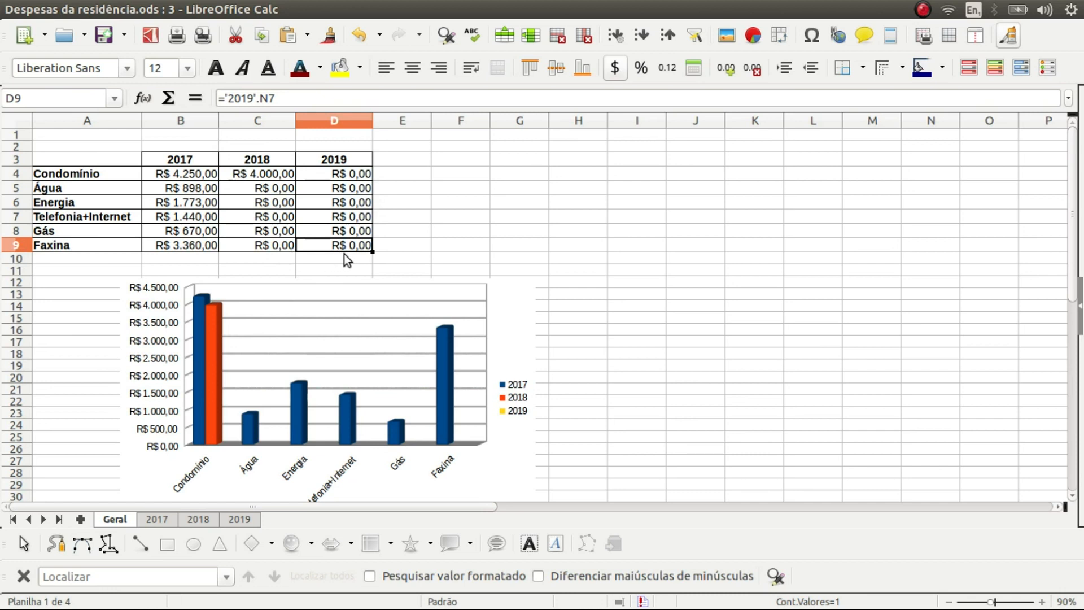
# Insert an empty row 10 below the Faxina row (row 9) in the Geral summary table
pyautogui.click(15, 244)
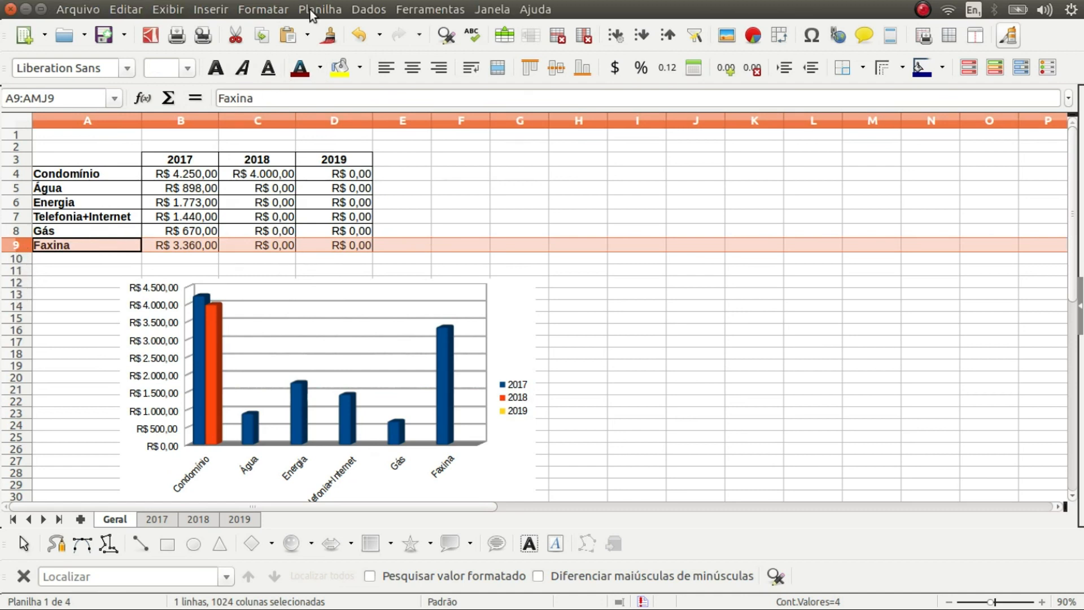
pyautogui.click(310, 10)
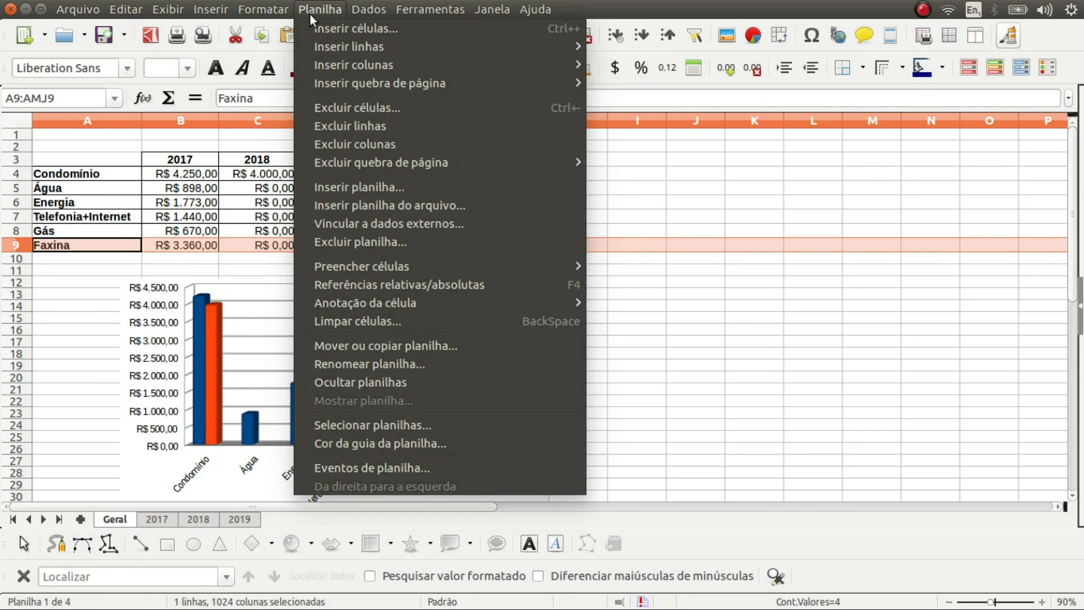
pyautogui.moveTo(314, 49)
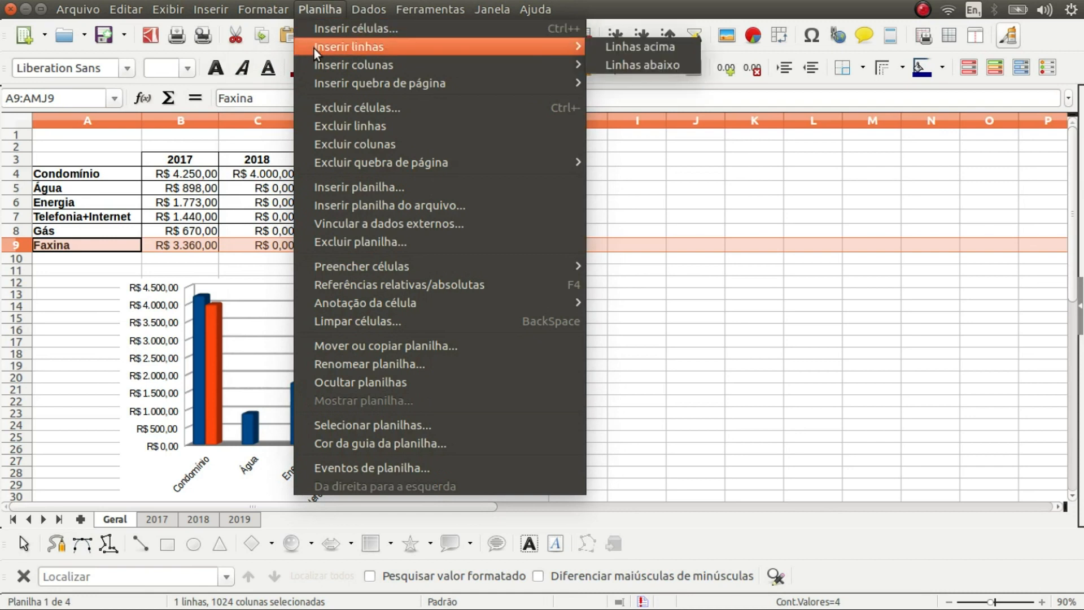
pyautogui.click(19, 246)
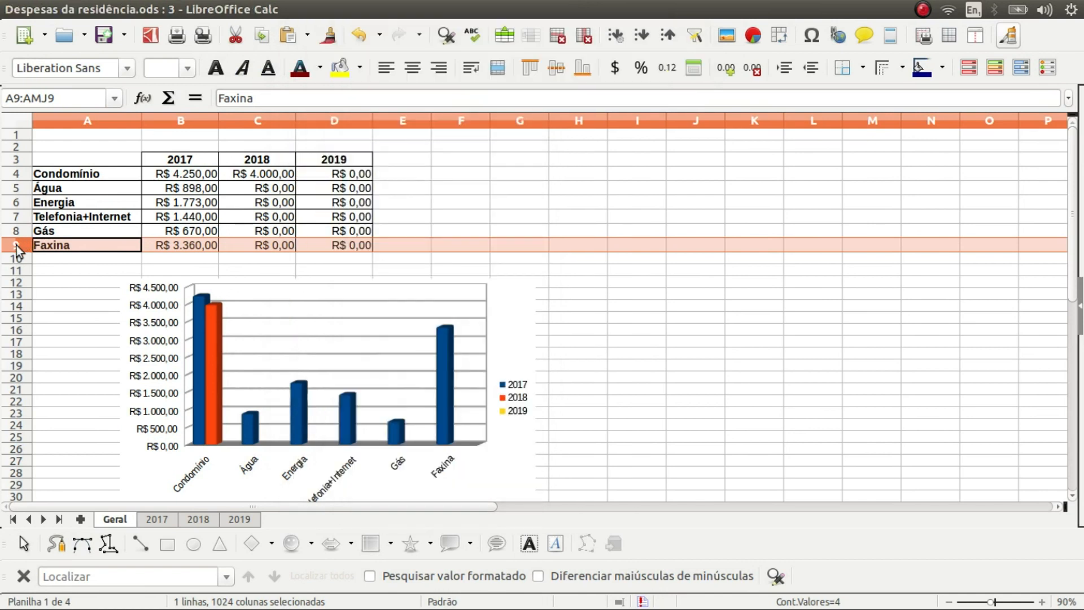
pyautogui.rightClick(17, 249)
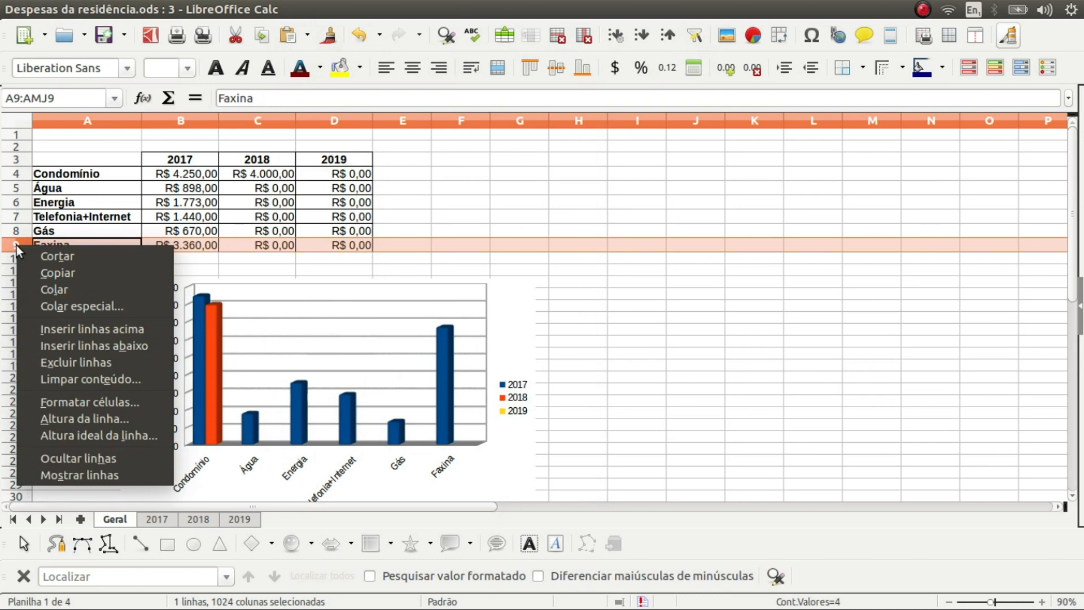
pyautogui.click(66, 345)
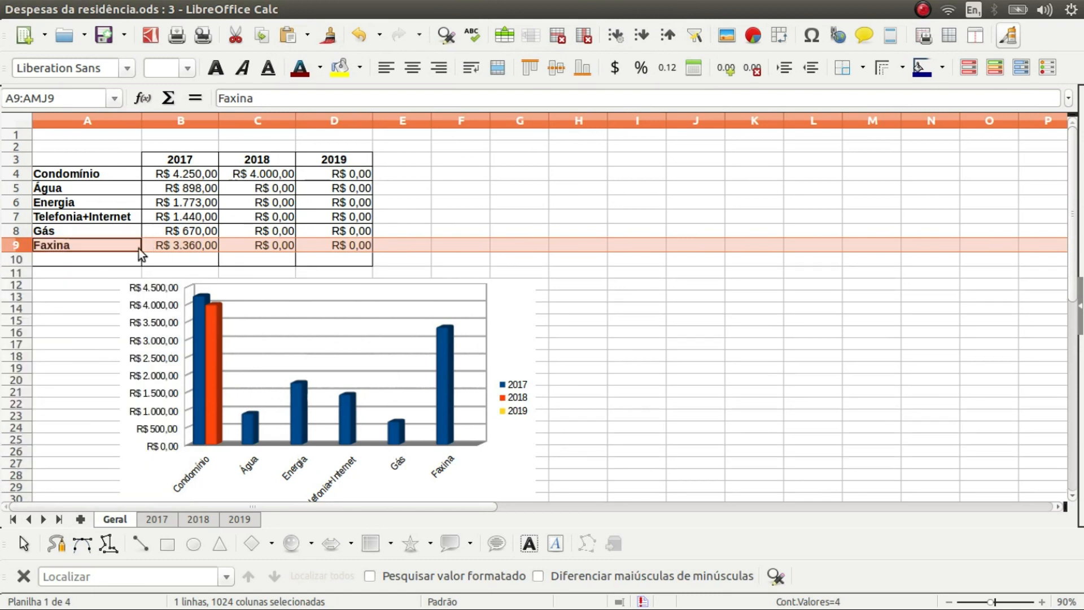
pyautogui.click(52, 255)
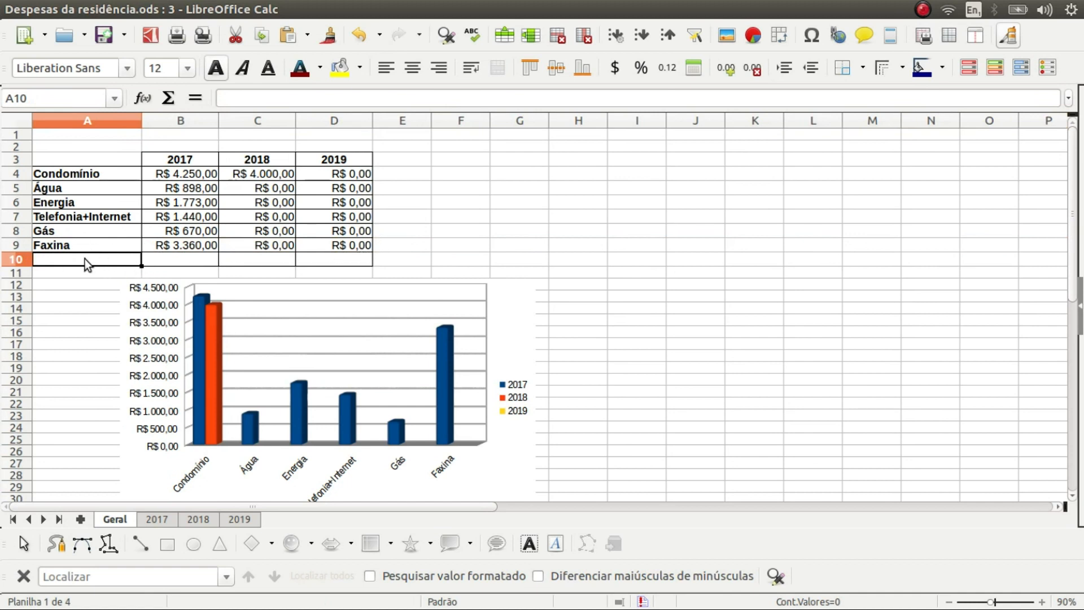
# Type 'Outras' as the label in Geral cell A10, then move to the 2017 sheet
pyautogui.click(175, 264)
pyautogui.click(325, 262)
pyautogui.click(188, 262)
pyautogui.click(250, 262)
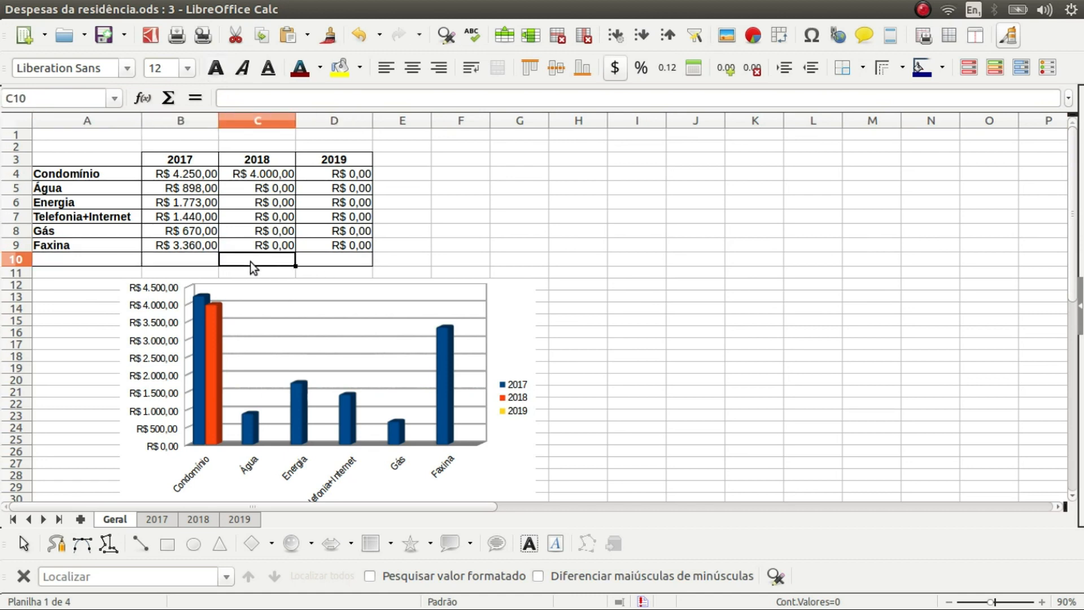
pyautogui.click(305, 263)
pyautogui.click(89, 265)
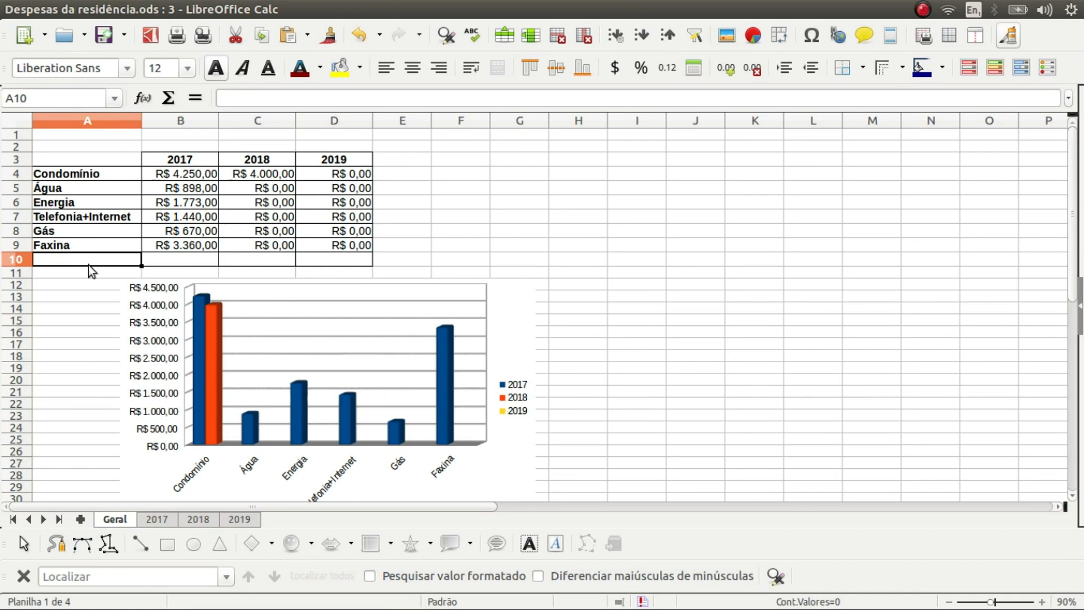
pyautogui.write('Outras')
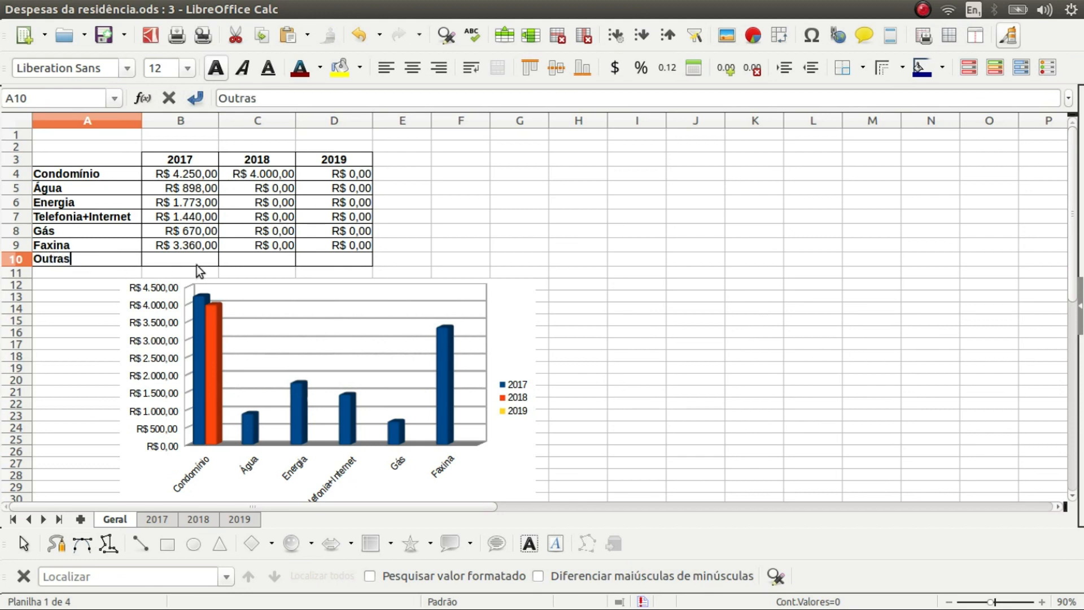
pyautogui.click(156, 519)
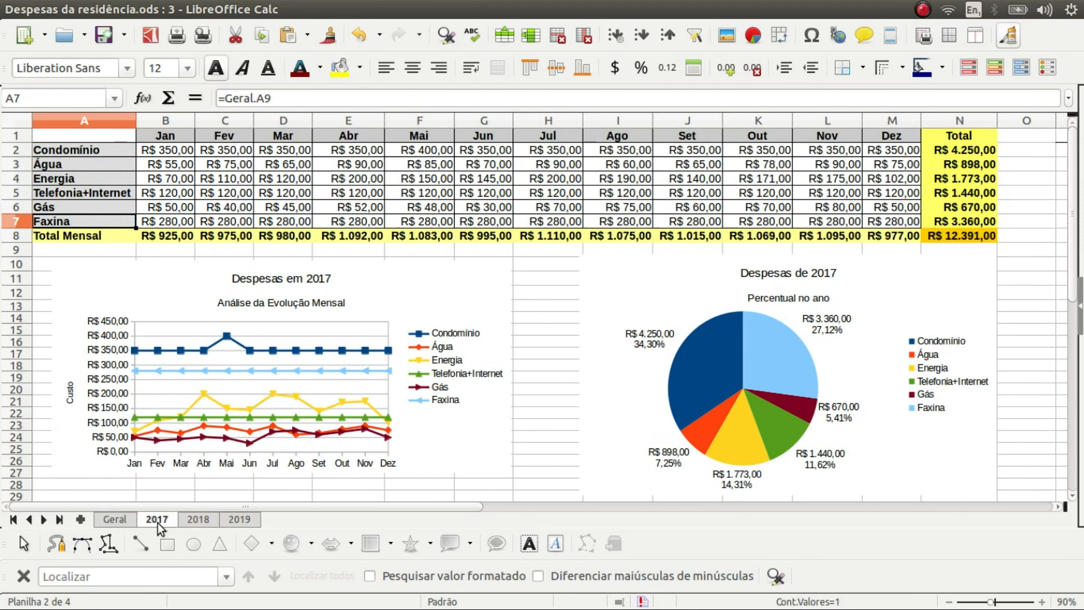
# On 2017, insert a row below Faxina and fill the A7 label formula into A8, giving Outras
pyautogui.click(15, 221)
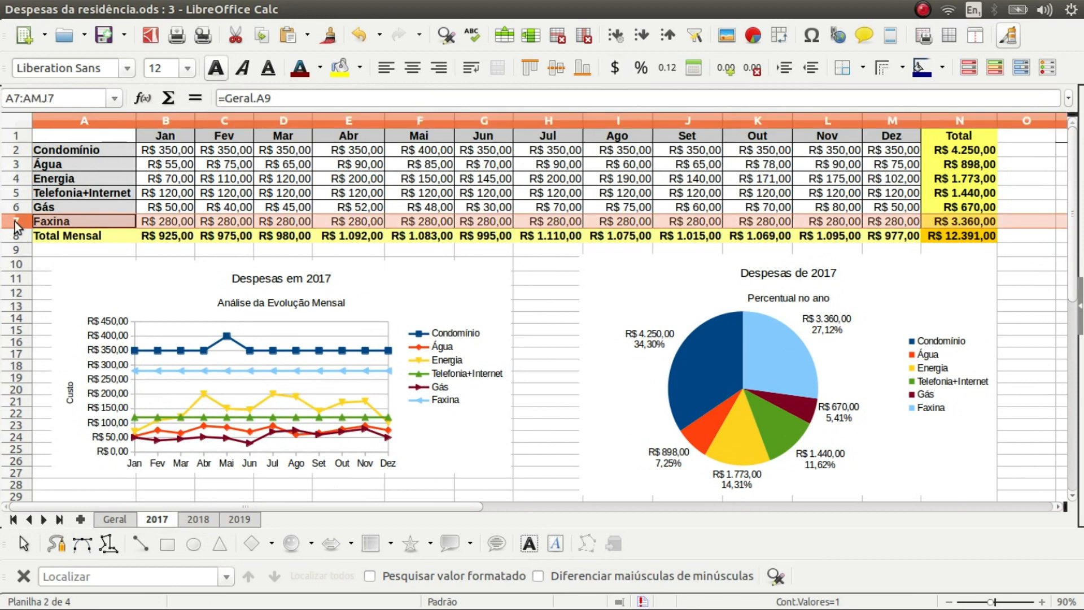
pyautogui.rightClick(15, 221)
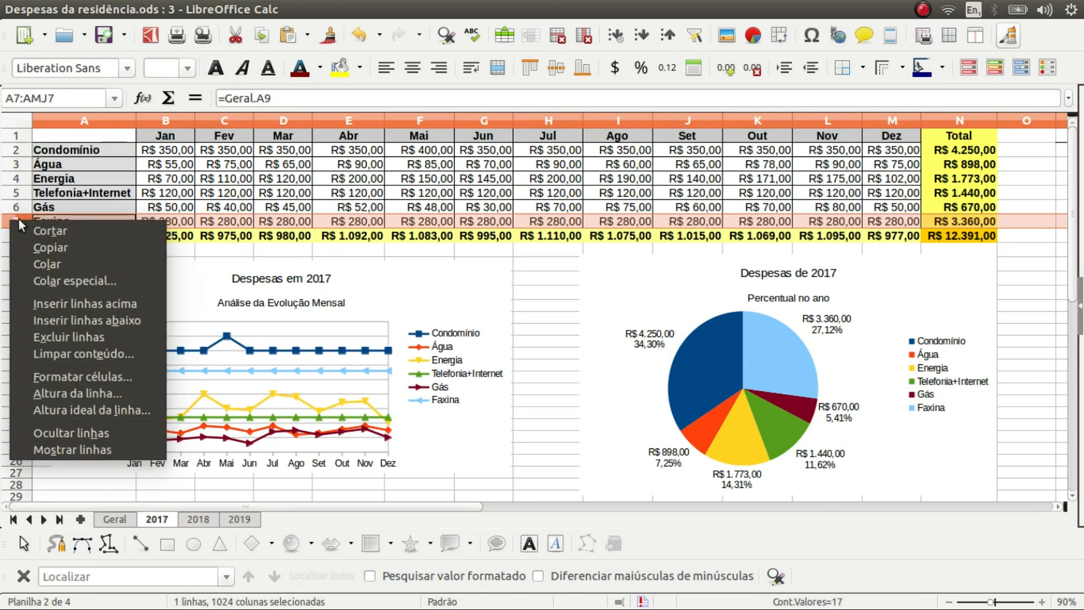
pyautogui.click(59, 319)
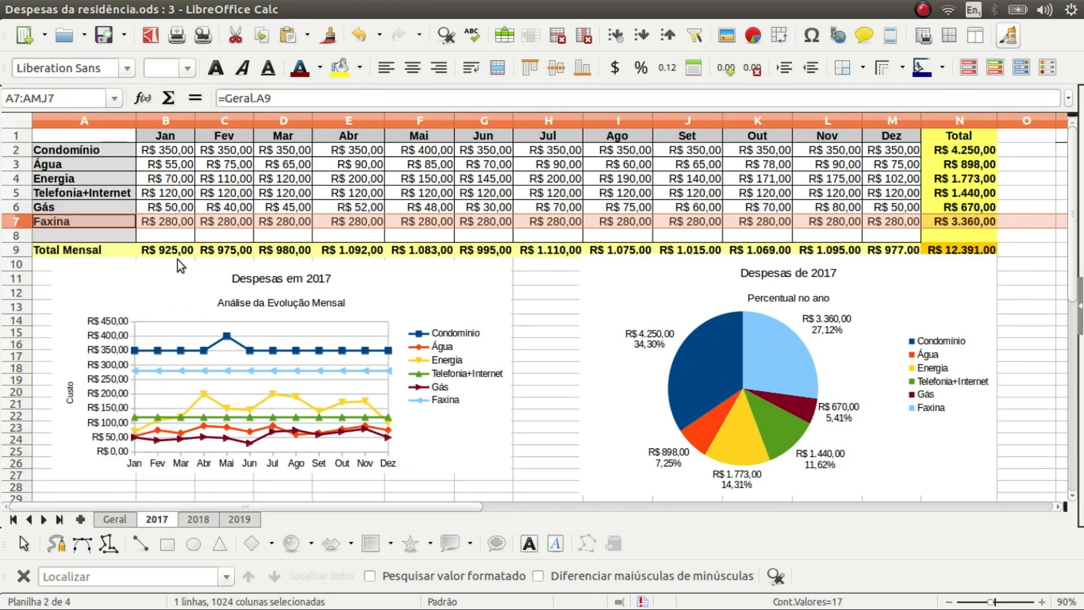
pyautogui.click(114, 222)
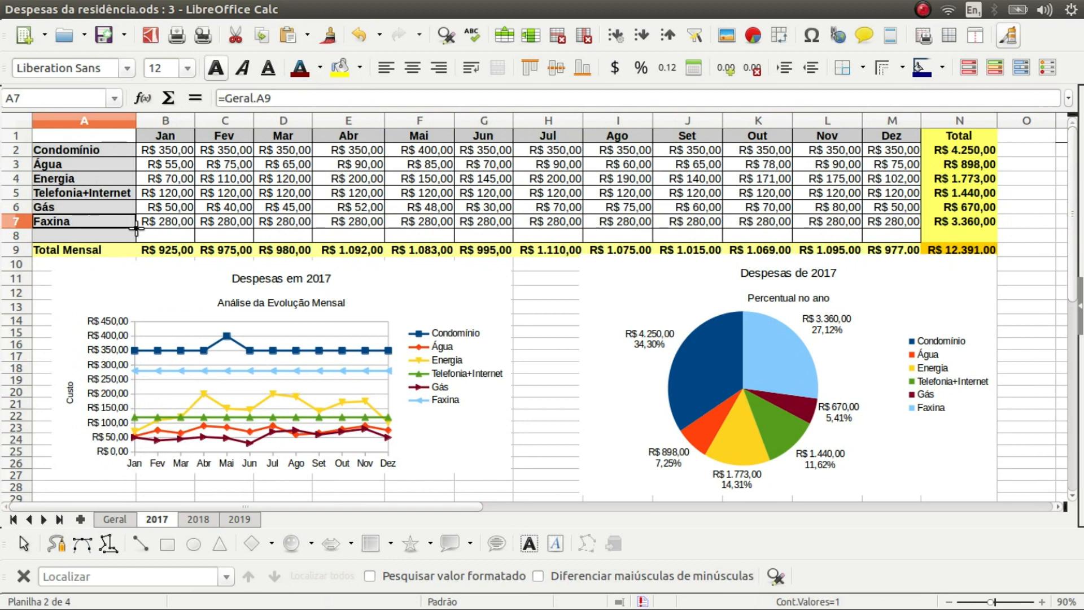
pyautogui.moveTo(136, 227); pyautogui.dragTo(135, 244)
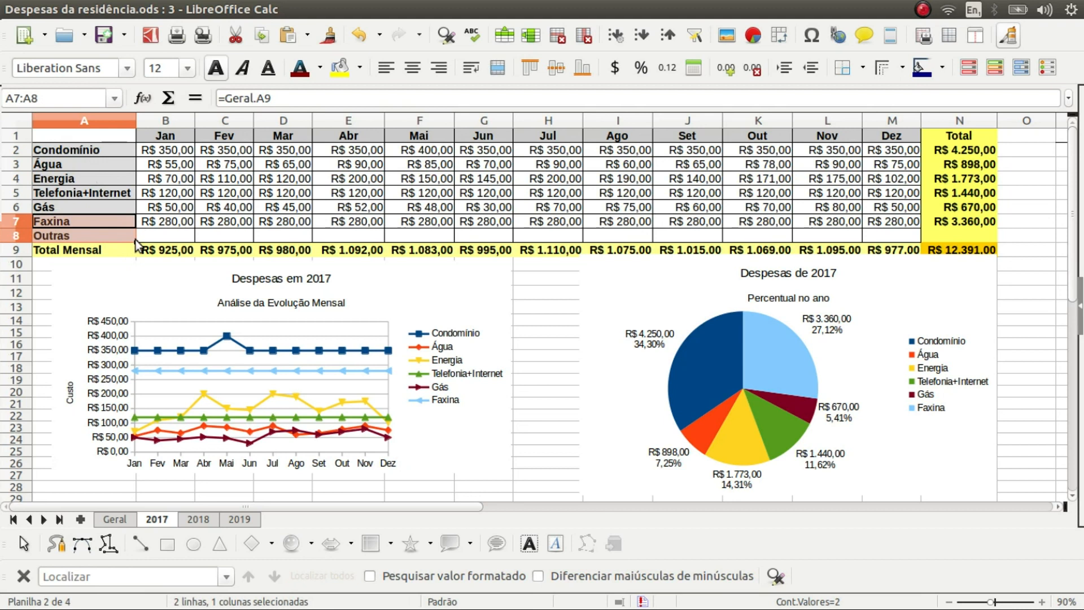
pyautogui.click(89, 237)
# Extend the Faxina yearly total formula from N7 down to N8 for Outras
pyautogui.click(976, 219)
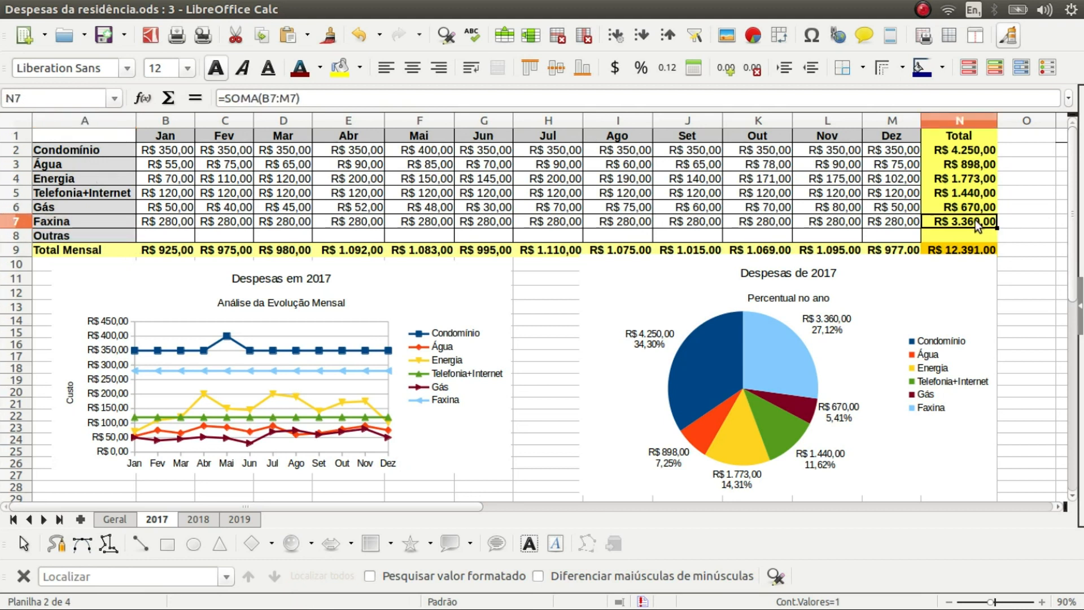
pyautogui.moveTo(995, 228); pyautogui.dragTo(996, 239)
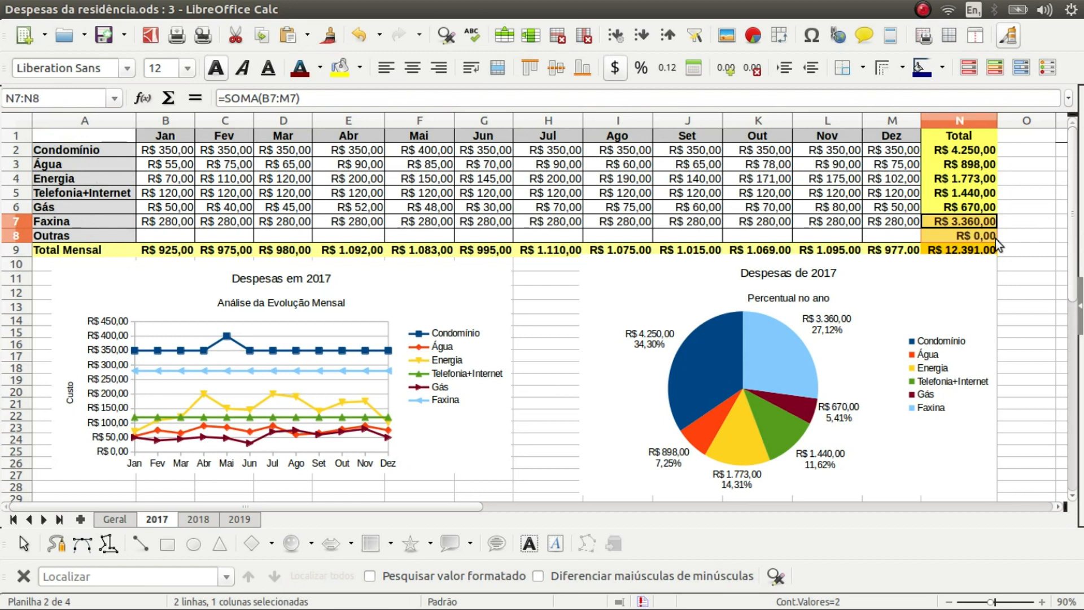
pyautogui.click(977, 239)
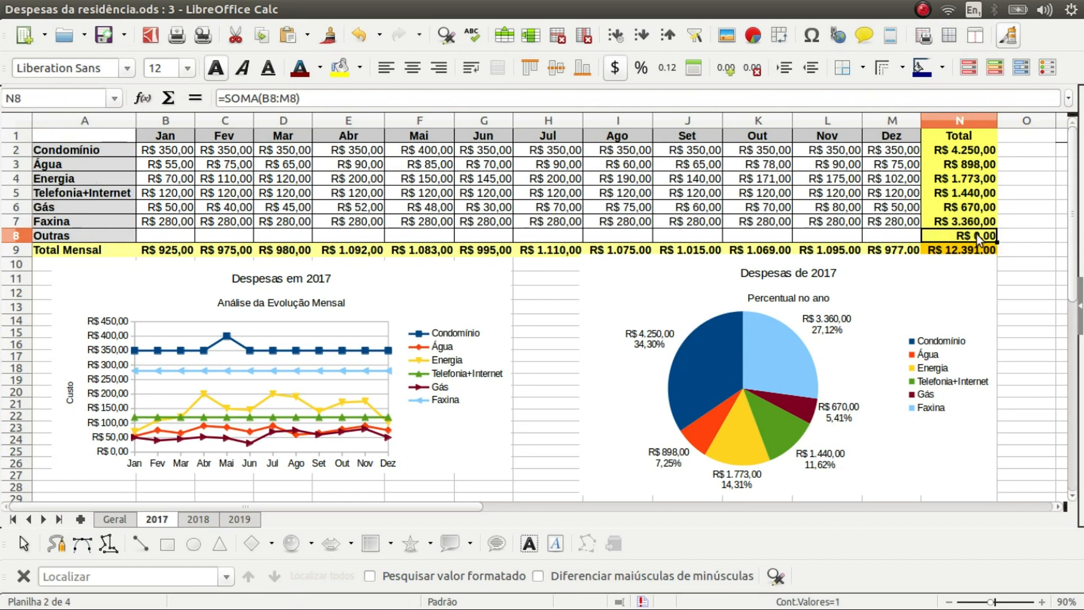
pyautogui.click(951, 249)
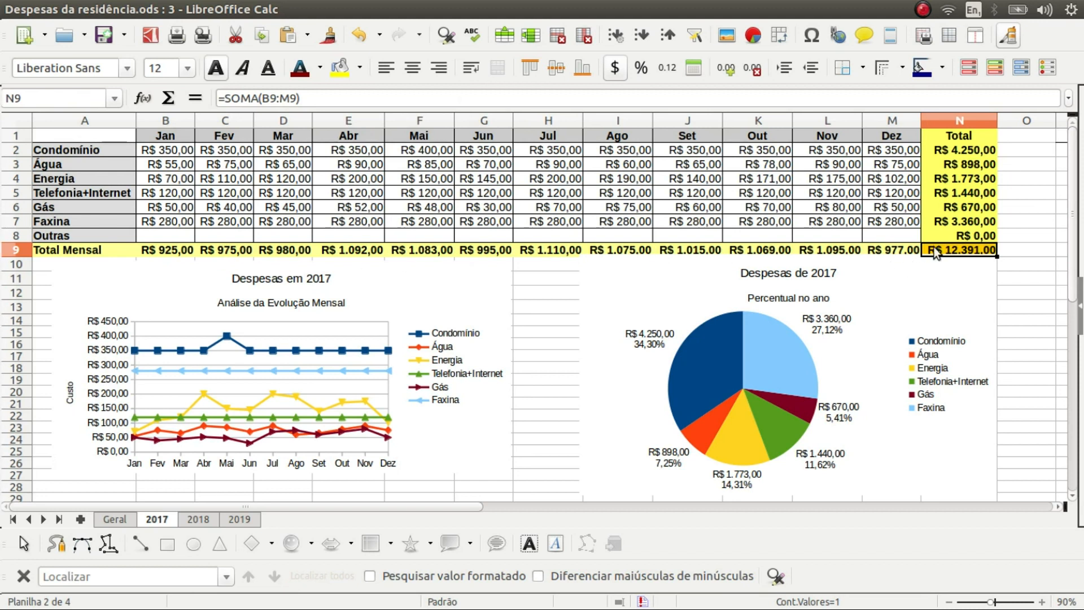
# Widen the January Total Mensal formula in B9 to =SOMA(B2:B8)
pyautogui.click(161, 249)
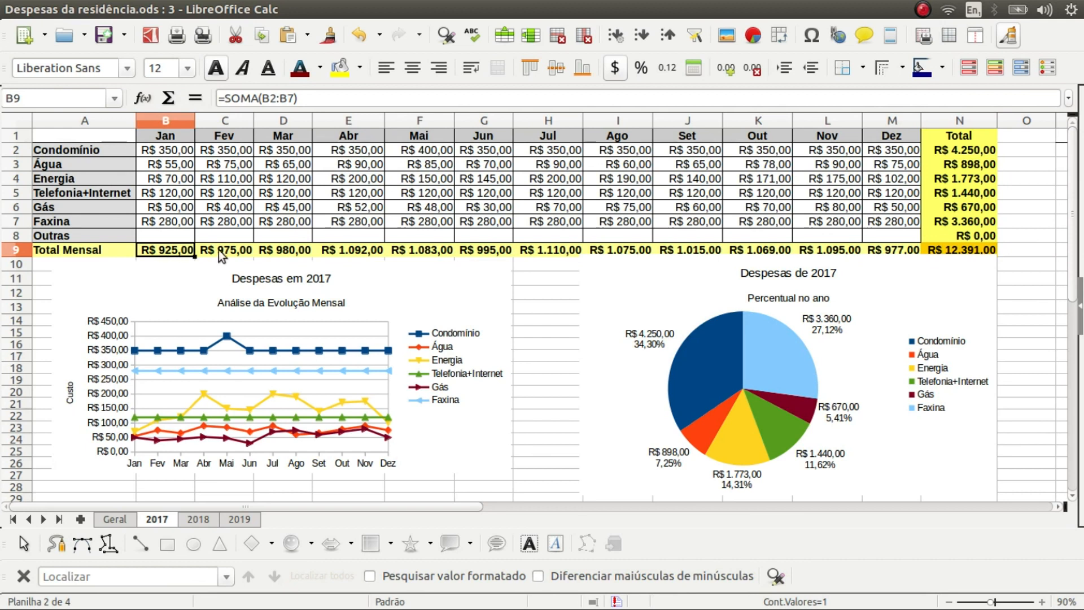
pyautogui.click(232, 250)
pyautogui.click(174, 252)
pyautogui.doubleClick(171, 249)
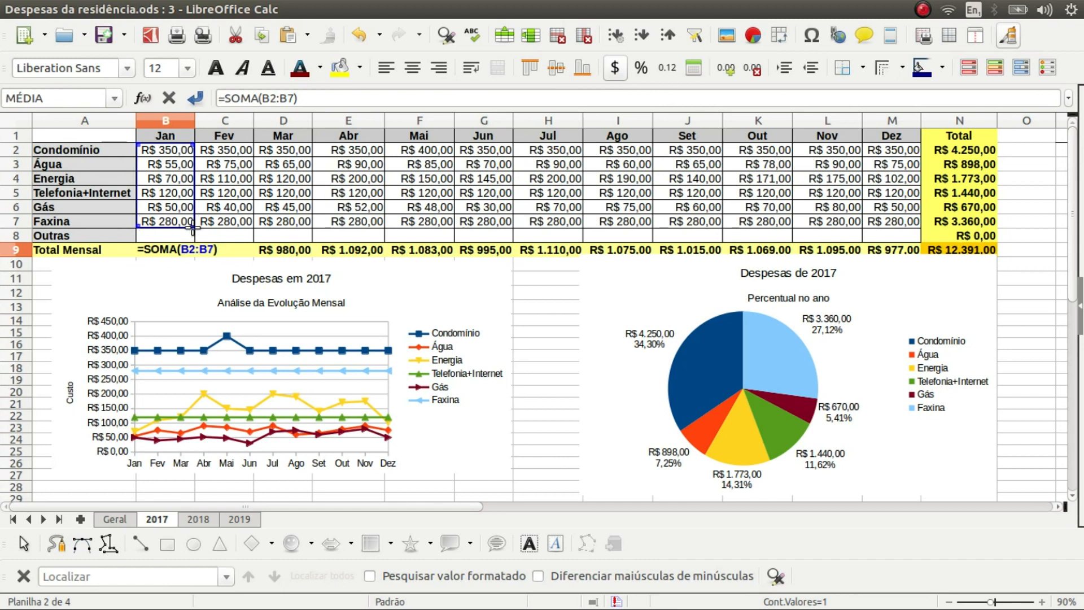
pyautogui.moveTo(192, 226); pyautogui.dragTo(191, 240)
pyautogui.press('Return')
# Fill the B9 total across to M9, then copy the Outras and Total Mensal rows A8:N9
pyautogui.click(171, 250)
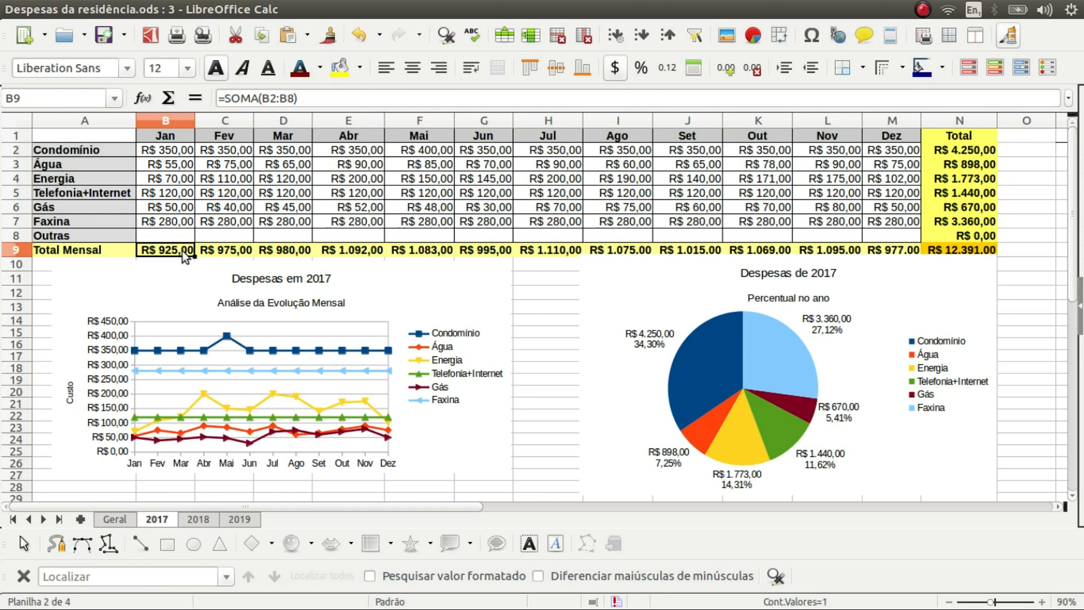
pyautogui.click(215, 251)
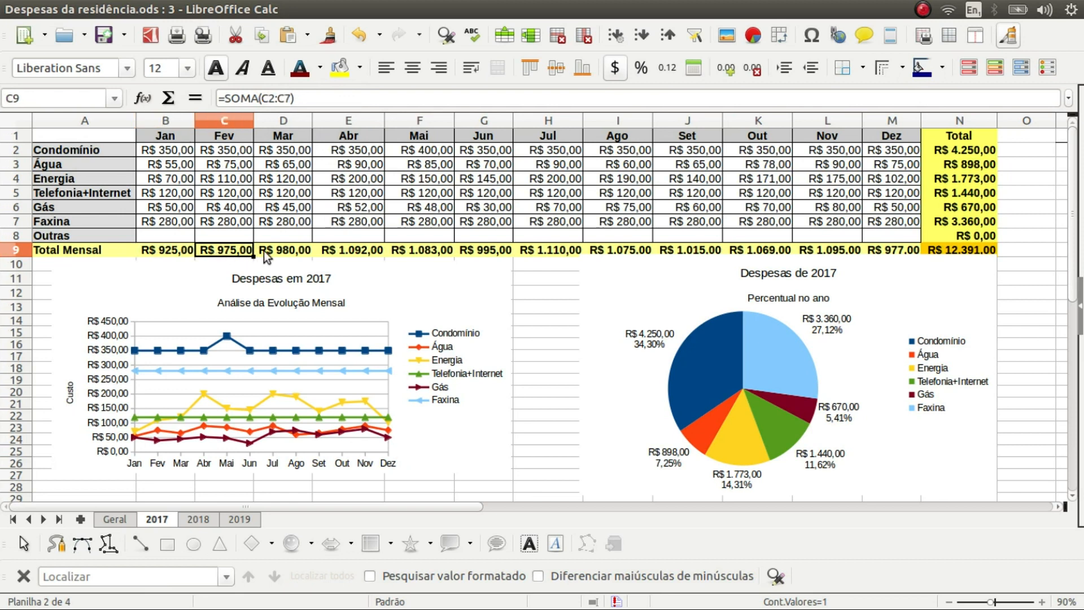
pyautogui.click(174, 253)
pyautogui.moveTo(195, 255); pyautogui.dragTo(904, 258)
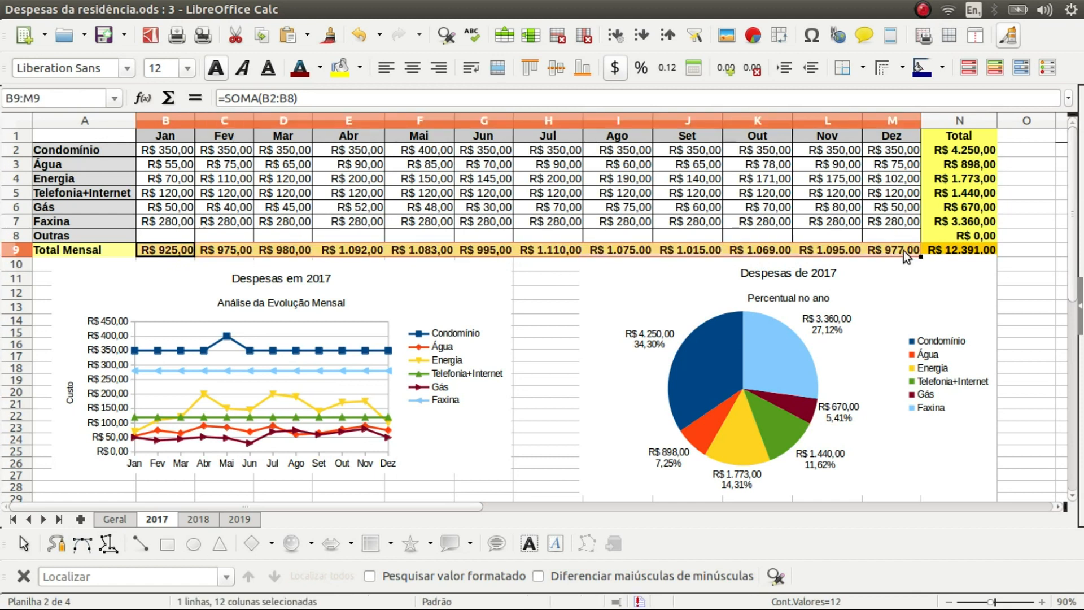
pyautogui.click(902, 251)
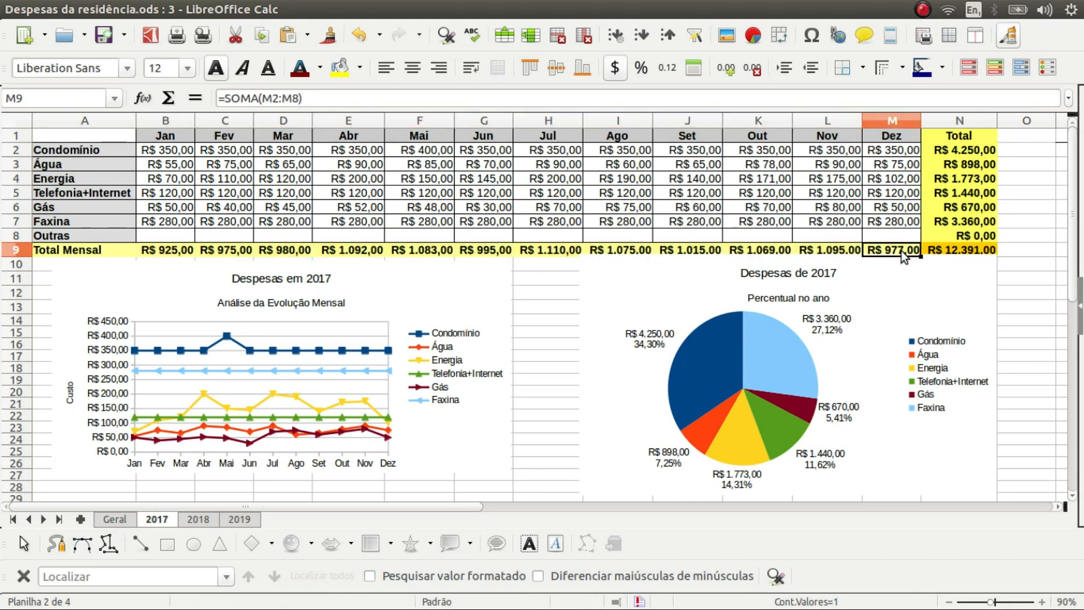
pyautogui.doubleClick(901, 251)
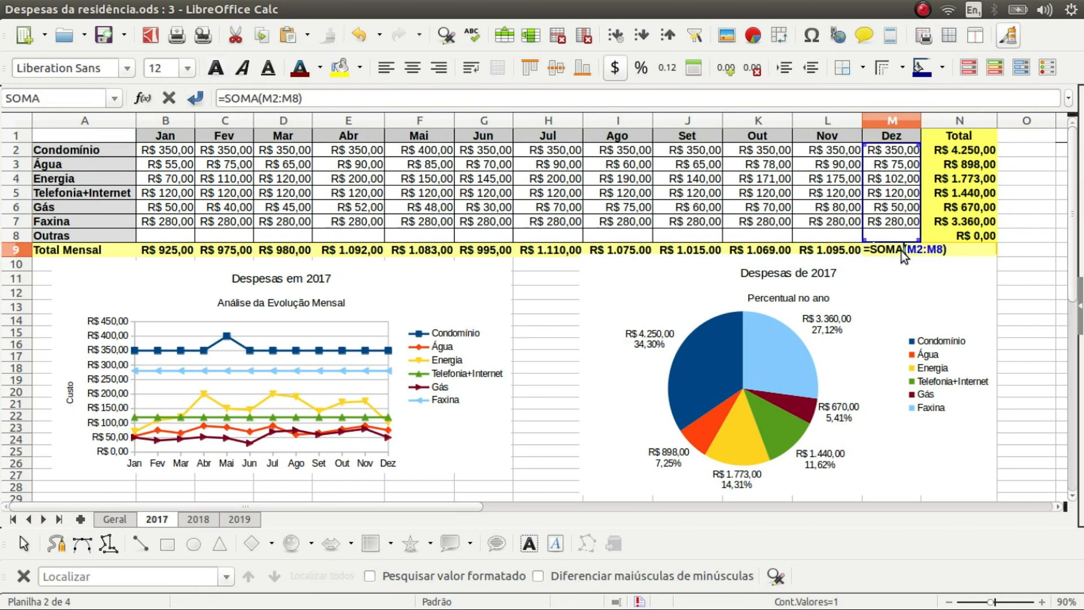
pyautogui.press('Escape')
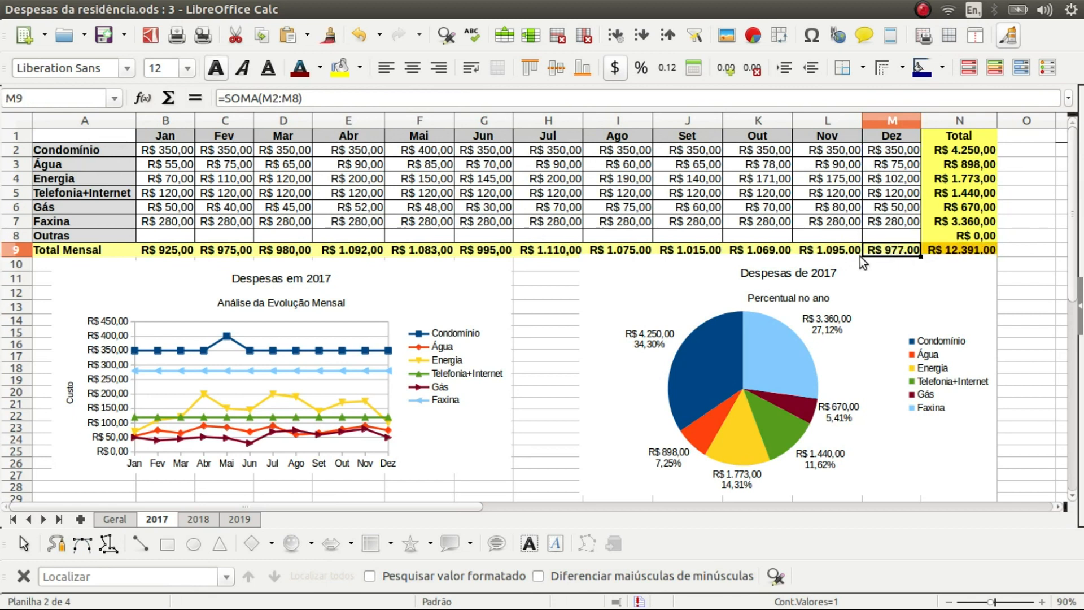
pyautogui.moveTo(57, 235); pyautogui.dragTo(927, 247)
pyautogui.hotkey('ctrl', 'c')
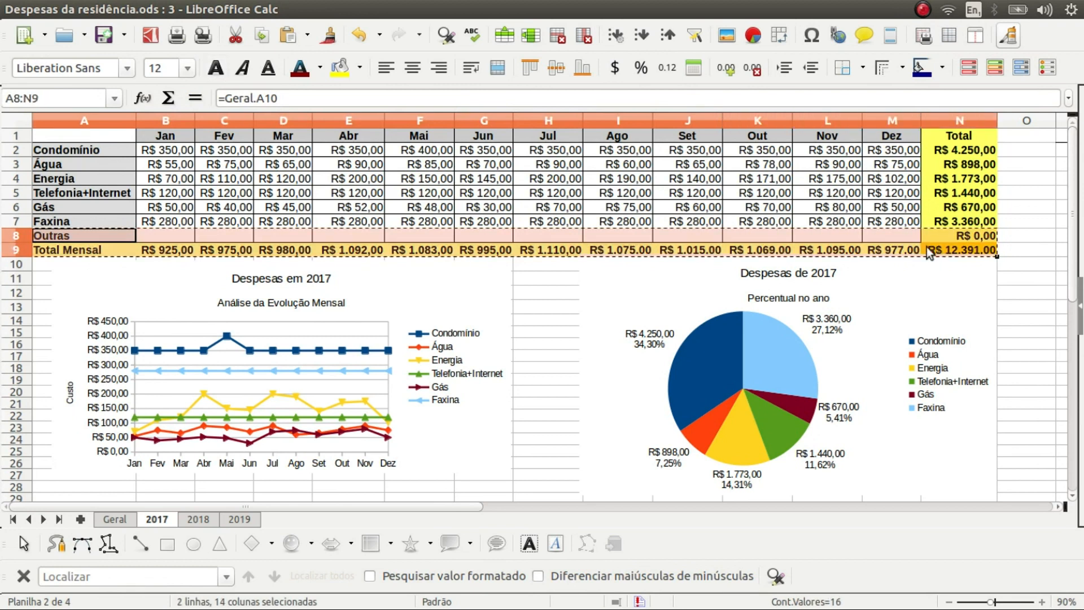
# Paste the copied rows at A8 on the 2018 sheet, confirming the overwrite
pyautogui.click(206, 524)
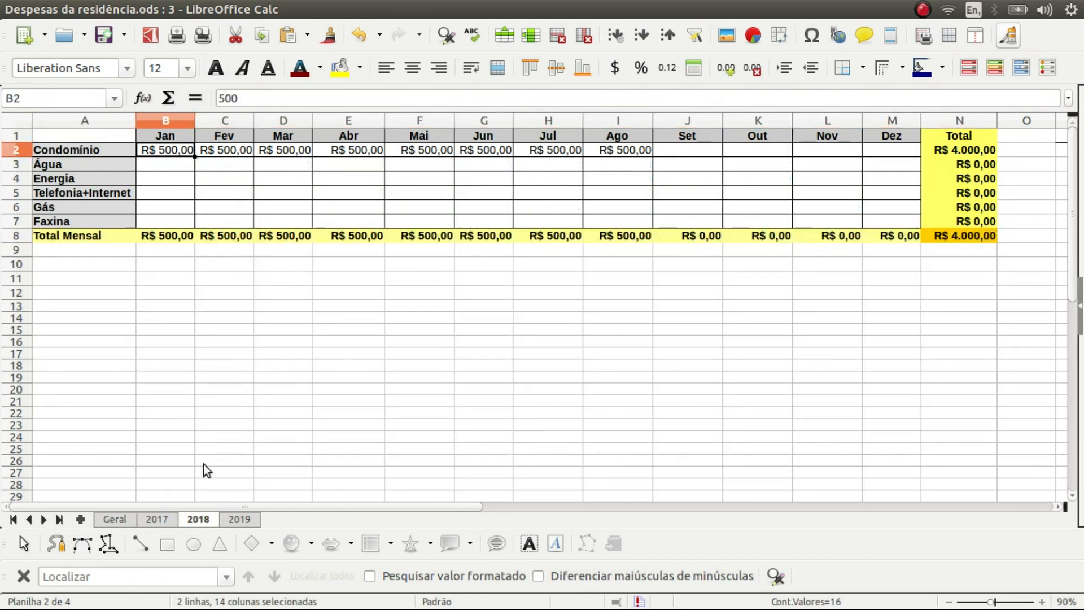
pyautogui.click(69, 238)
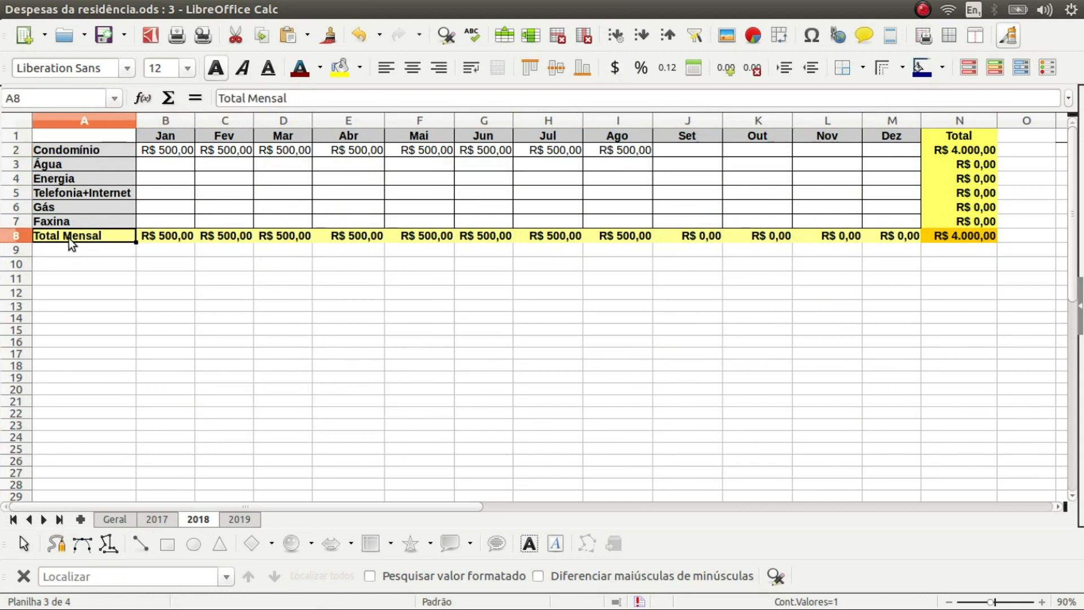
pyautogui.hotkey('ctrl', 'v')
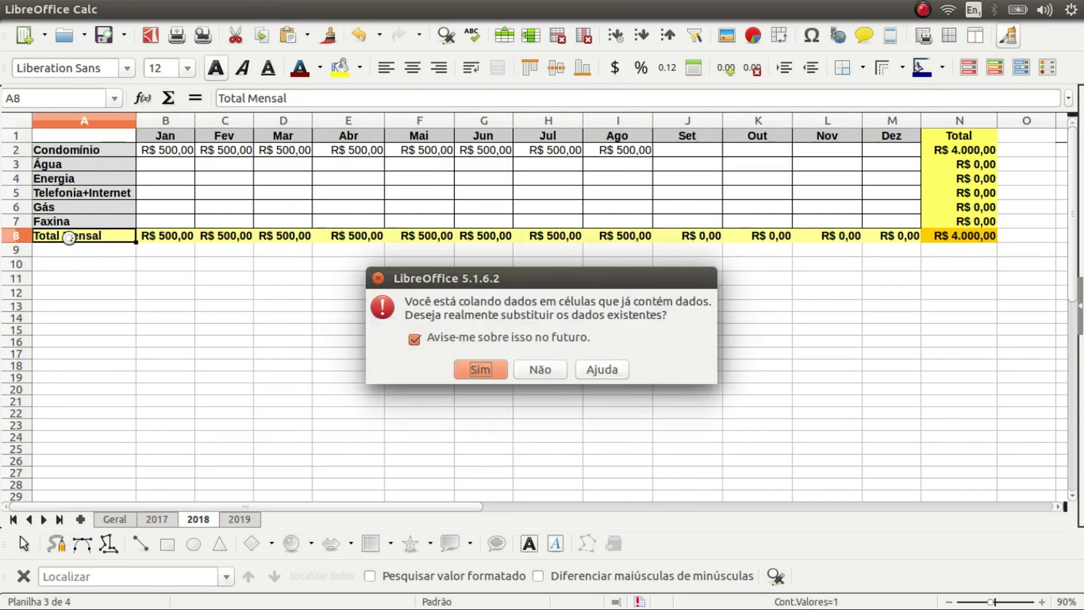
pyautogui.click(481, 369)
# Compare row 8 across the 2019, Geral, 2017 and 2018 sheets, then begin editing 2018's A8
pyautogui.hotkey('ctrl', 'pagedown')
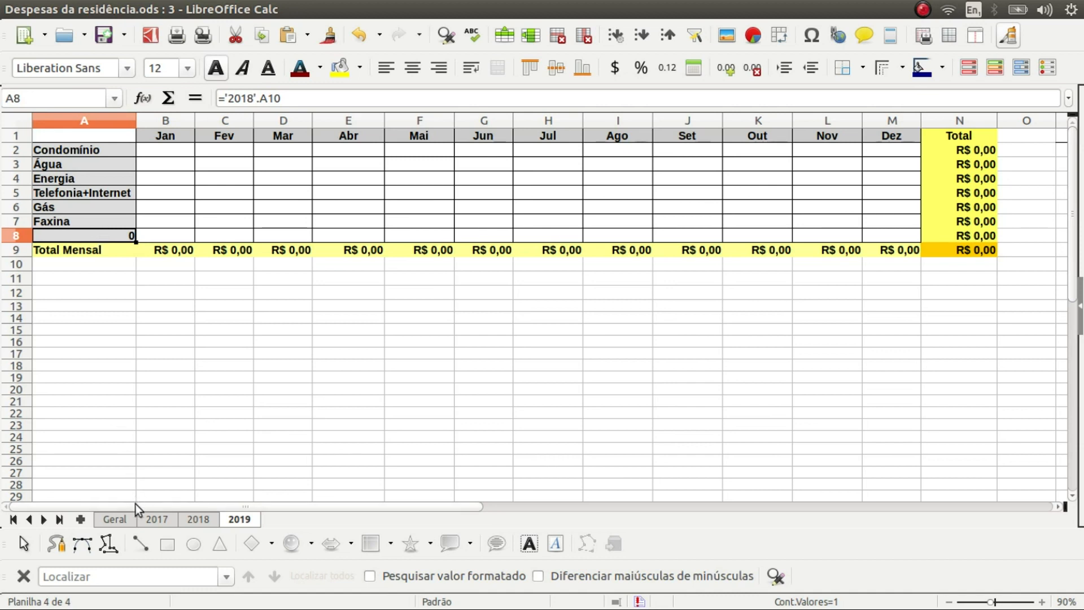
pyautogui.click(116, 516)
pyautogui.click(153, 516)
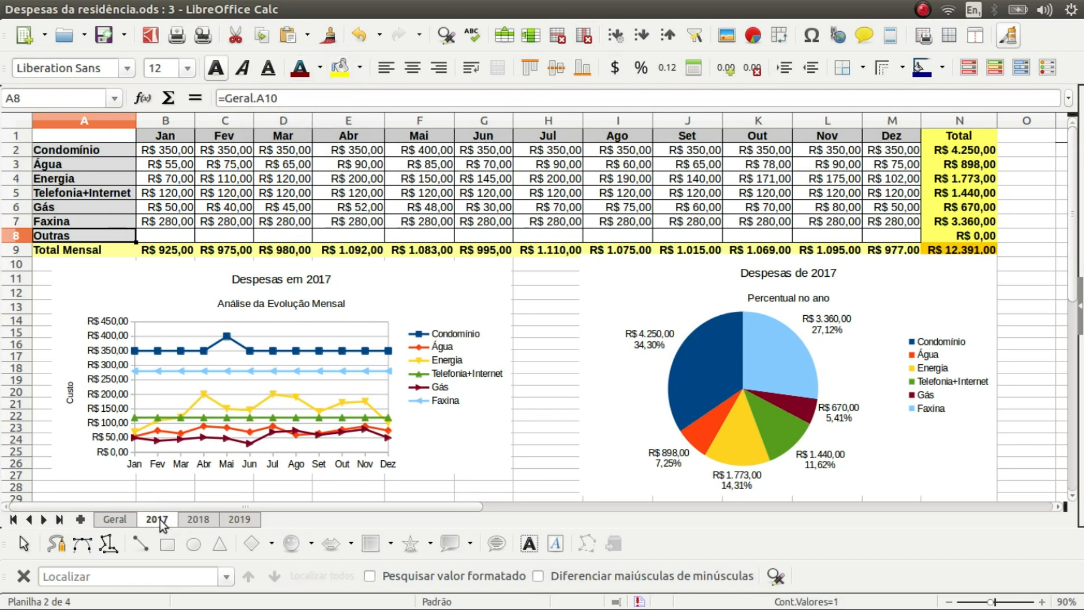
pyautogui.click(194, 521)
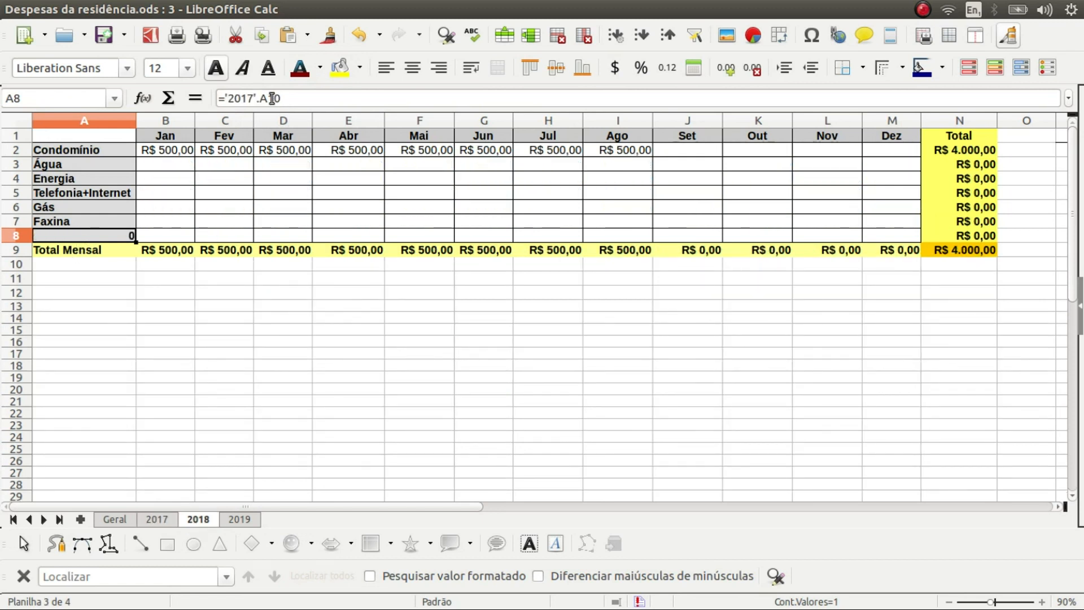
pyautogui.click(241, 520)
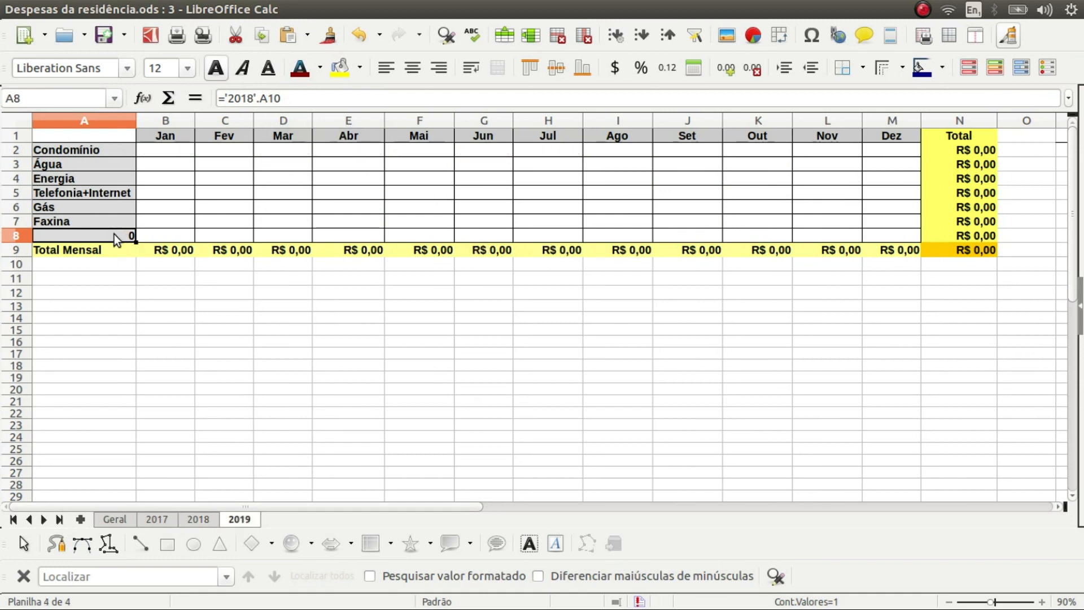
pyautogui.hotkey('ctrl', 'pageup')
pyautogui.hotkey('ctrl', 'pageup')
pyautogui.hotkey('ctrl', 'pagedown')
pyautogui.hotkey('ctrl', 'pagedown')
pyautogui.click(158, 520)
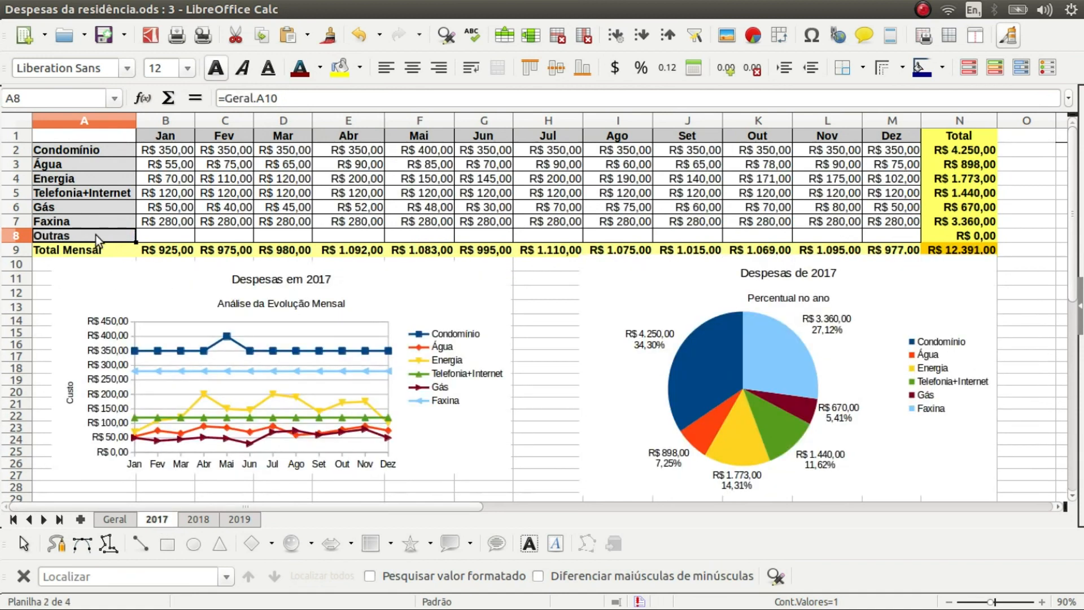
pyautogui.hotkey('ctrl', 'pagedown')
pyautogui.doubleClick(106, 237)
# Link A8 on the 2018 and 2019 sheets to Geral's A10 so both read Outras
pyautogui.write('=')
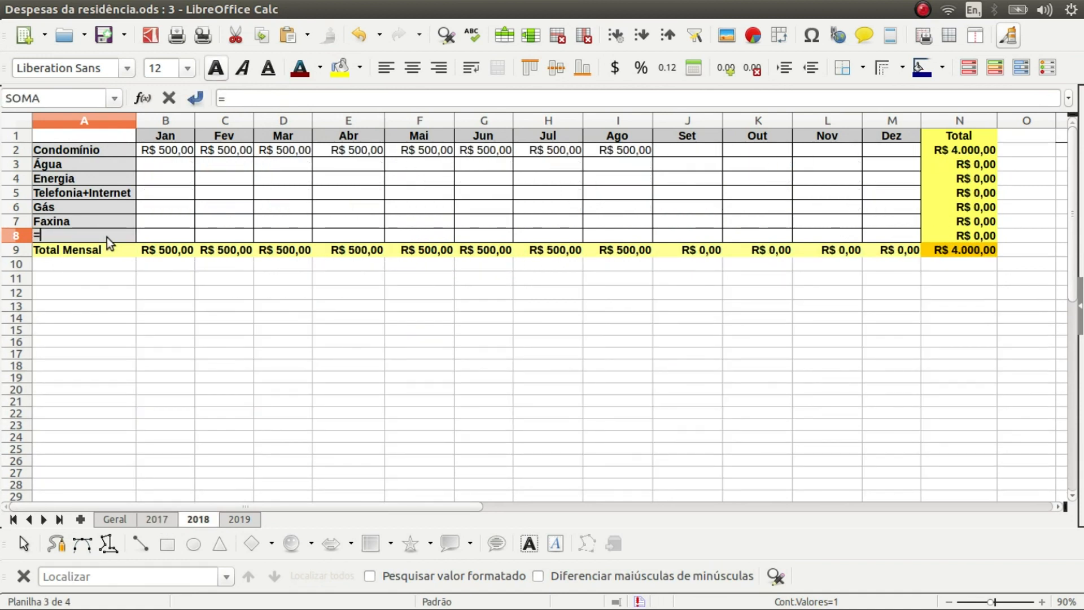
pyautogui.click(125, 519)
pyautogui.click(79, 257)
pyautogui.press('Return')
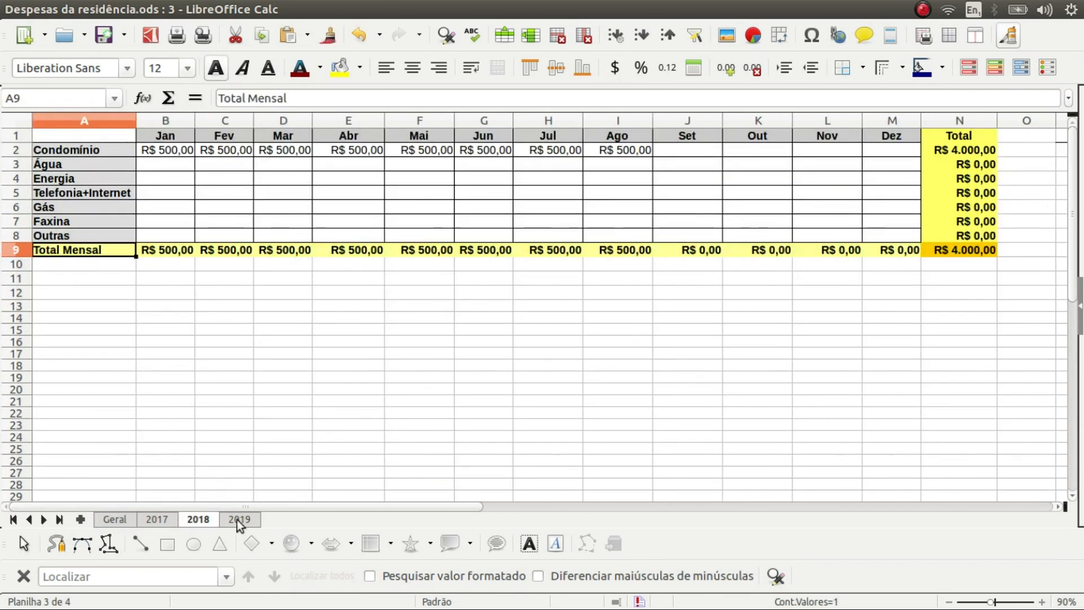
pyautogui.click(243, 520)
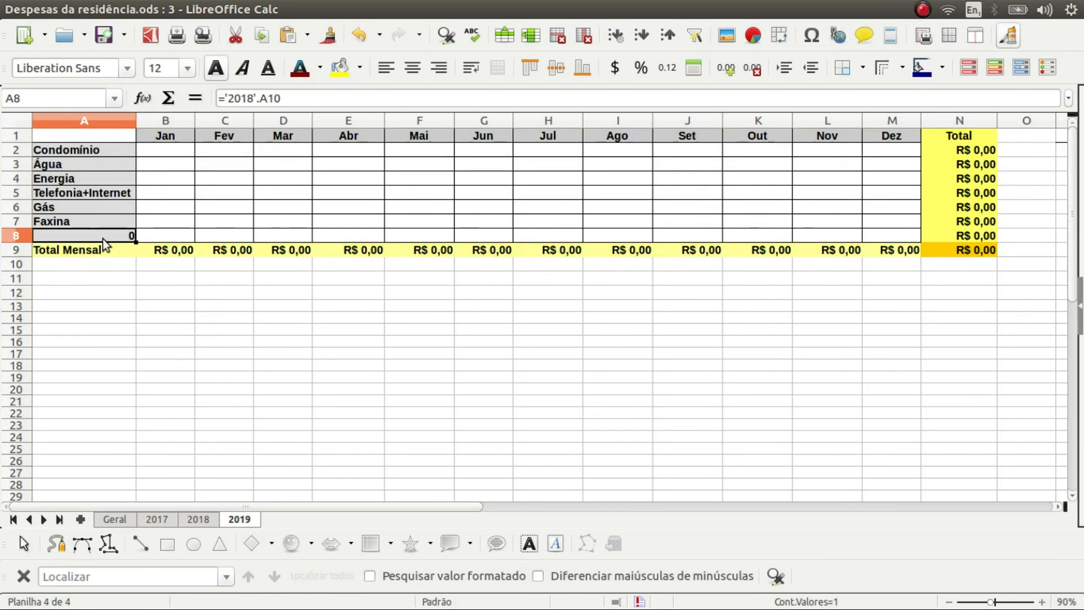
pyautogui.write('=')
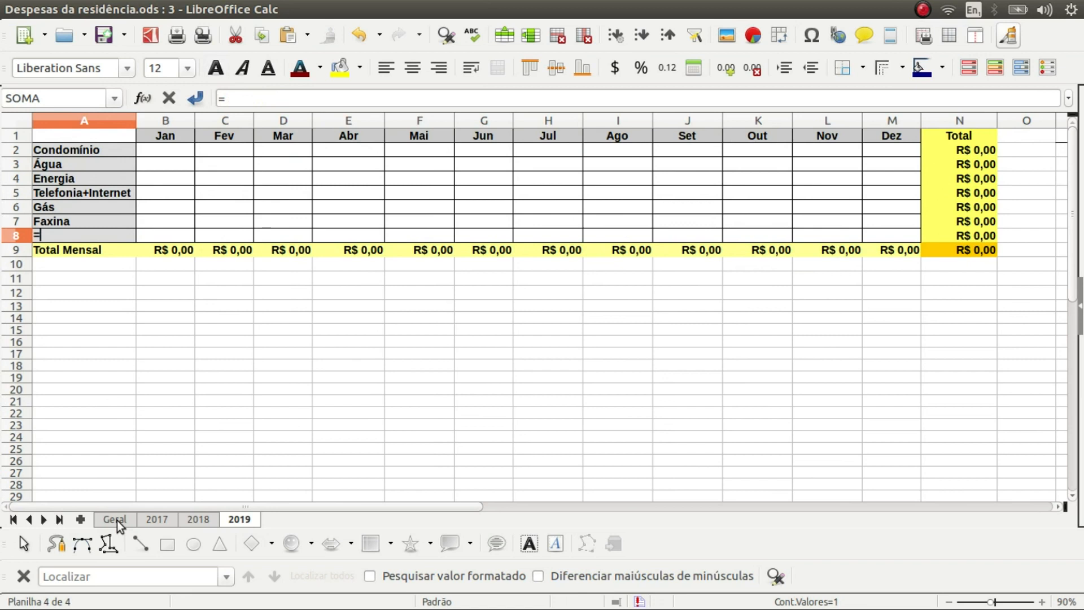
pyautogui.click(117, 520)
pyautogui.click(93, 259)
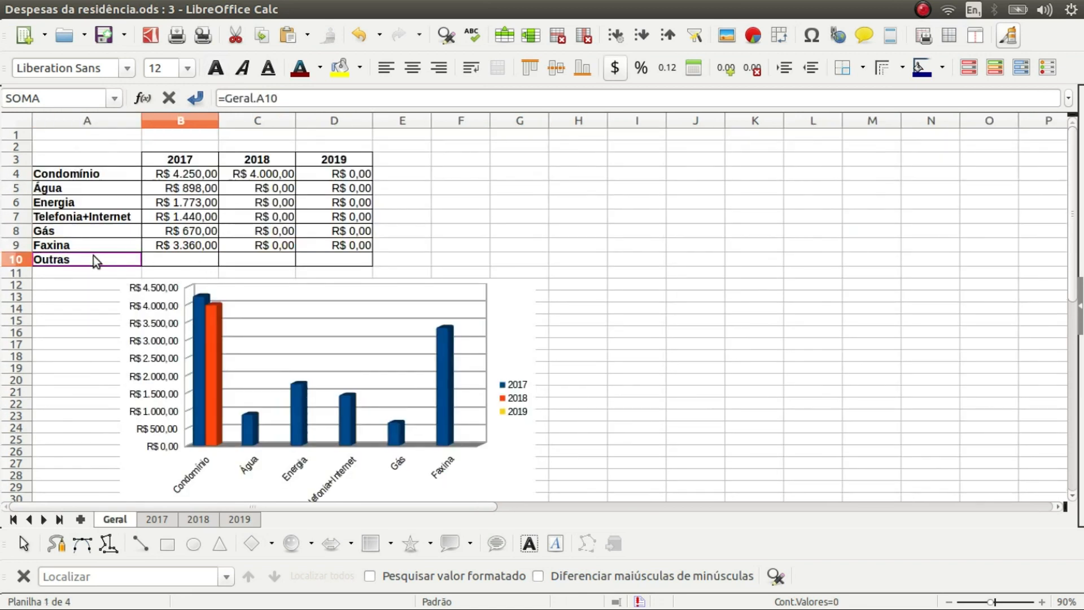
pyautogui.press('Return')
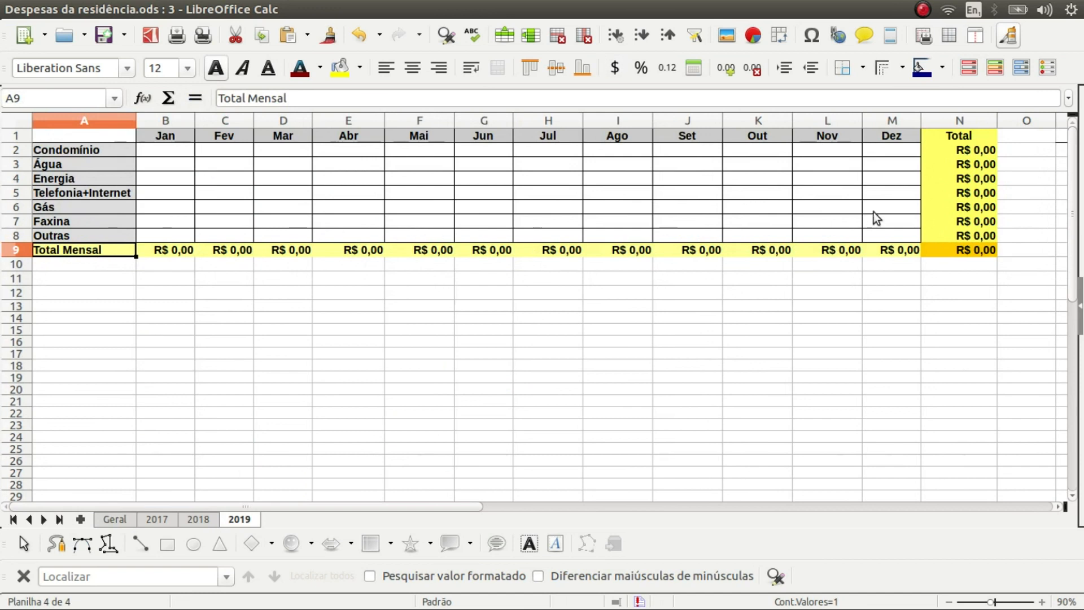
# Verify N8 is =SOMA(B8:M8) and the October and June totals include row 8
pyautogui.click(953, 238)
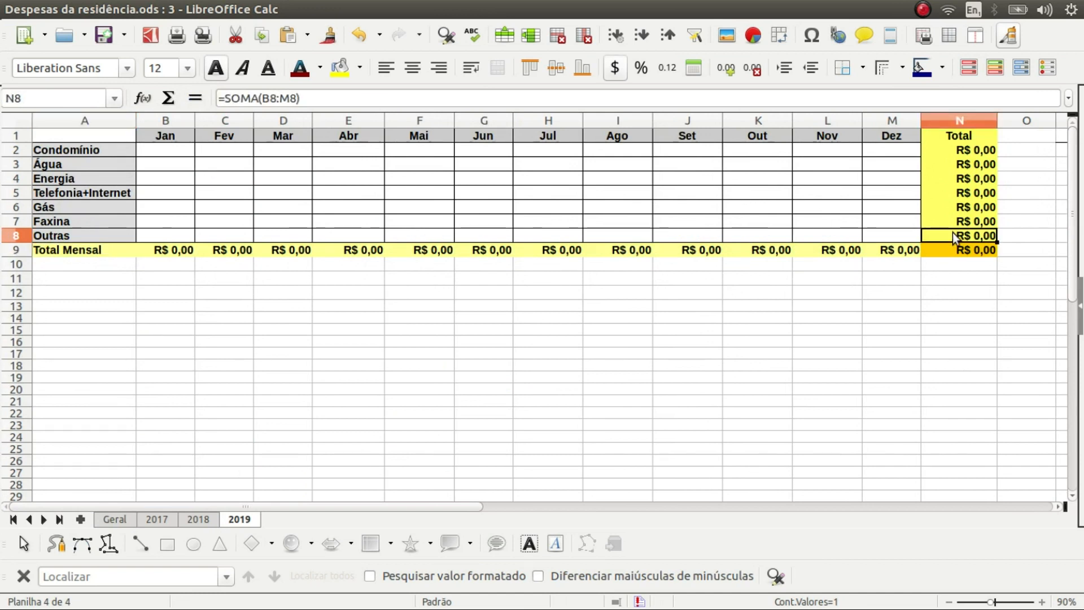
pyautogui.doubleClick(955, 236)
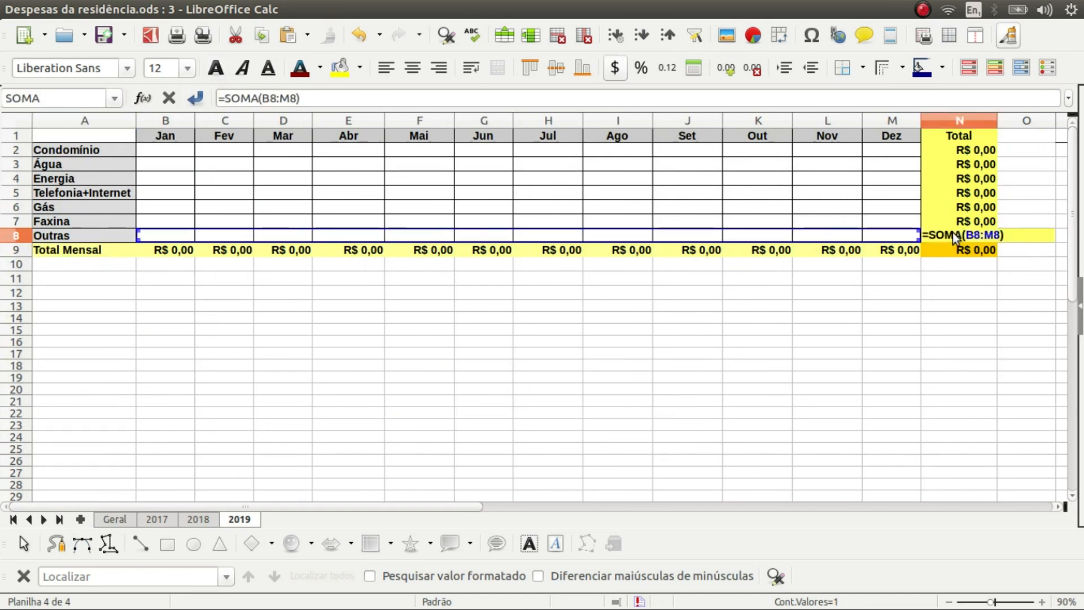
pyautogui.press('Escape')
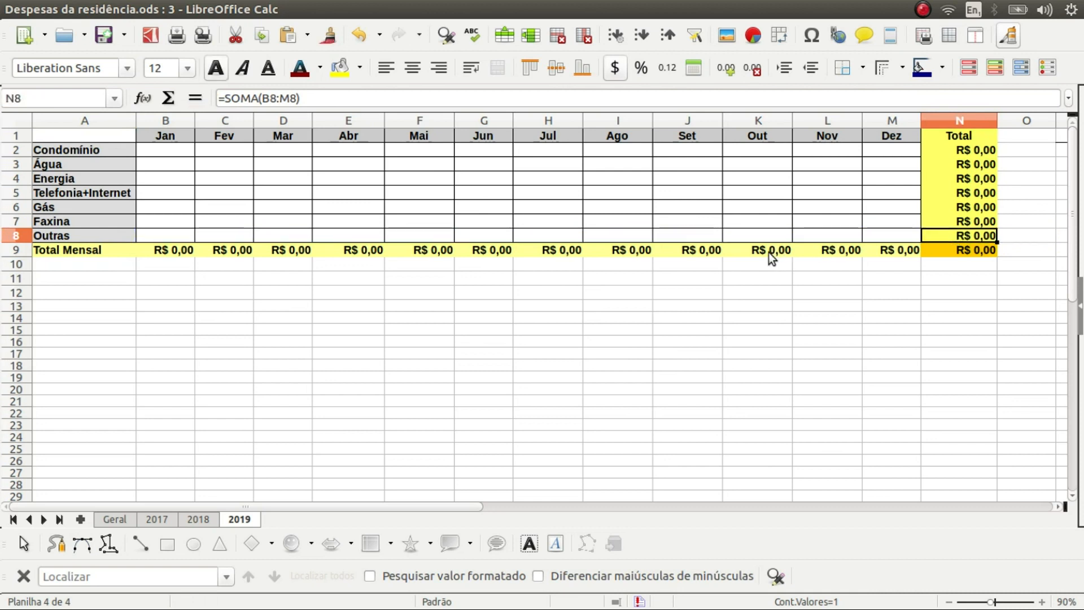
pyautogui.doubleClick(768, 252)
pyautogui.press('Escape')
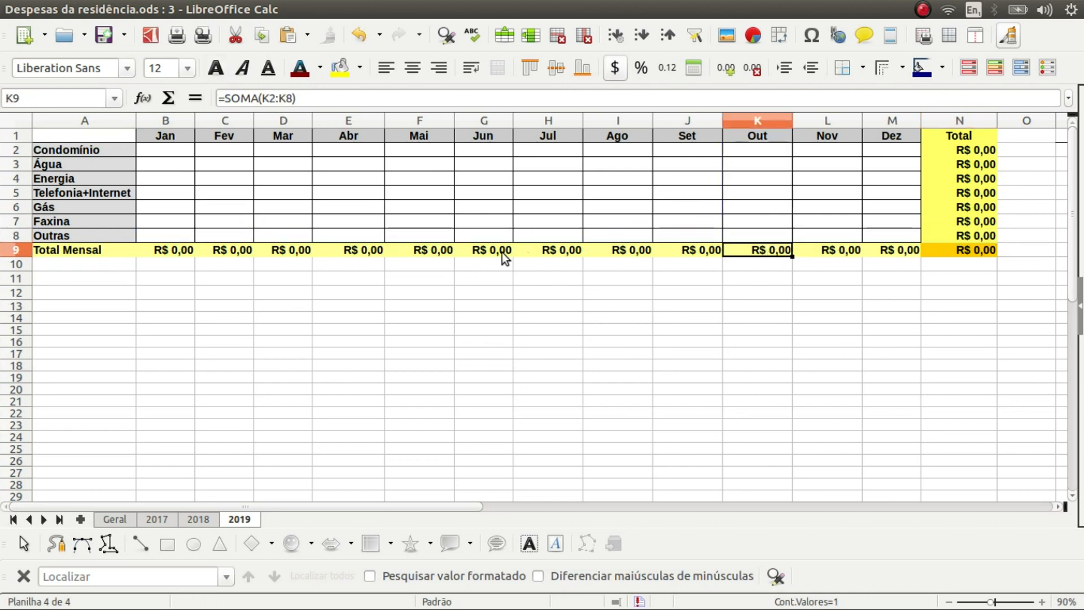
pyautogui.click(483, 251)
pyautogui.doubleClick(482, 251)
pyautogui.press('Escape')
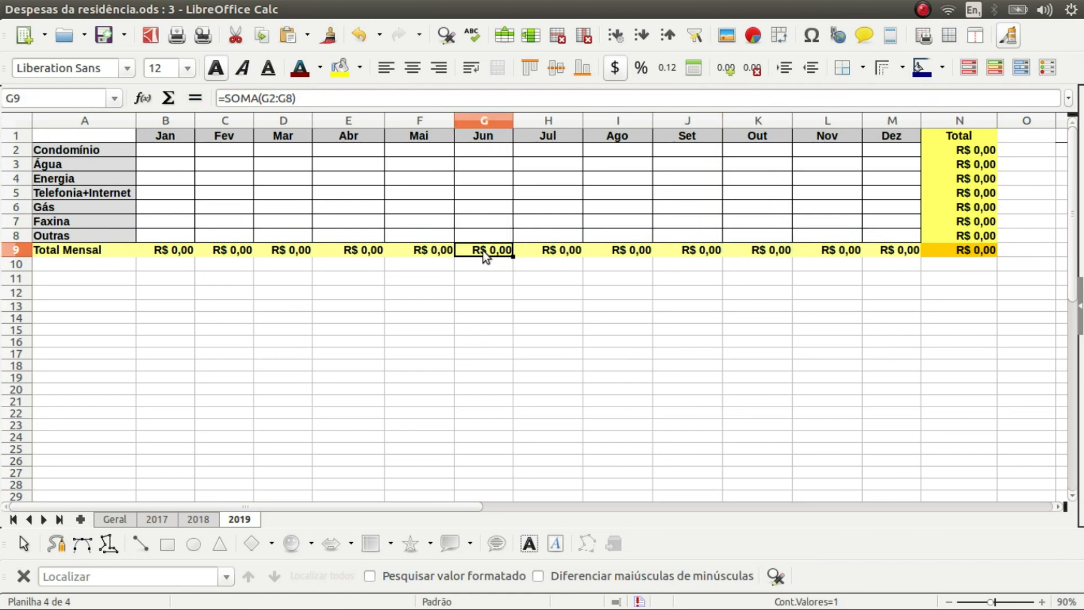
pyautogui.click(114, 519)
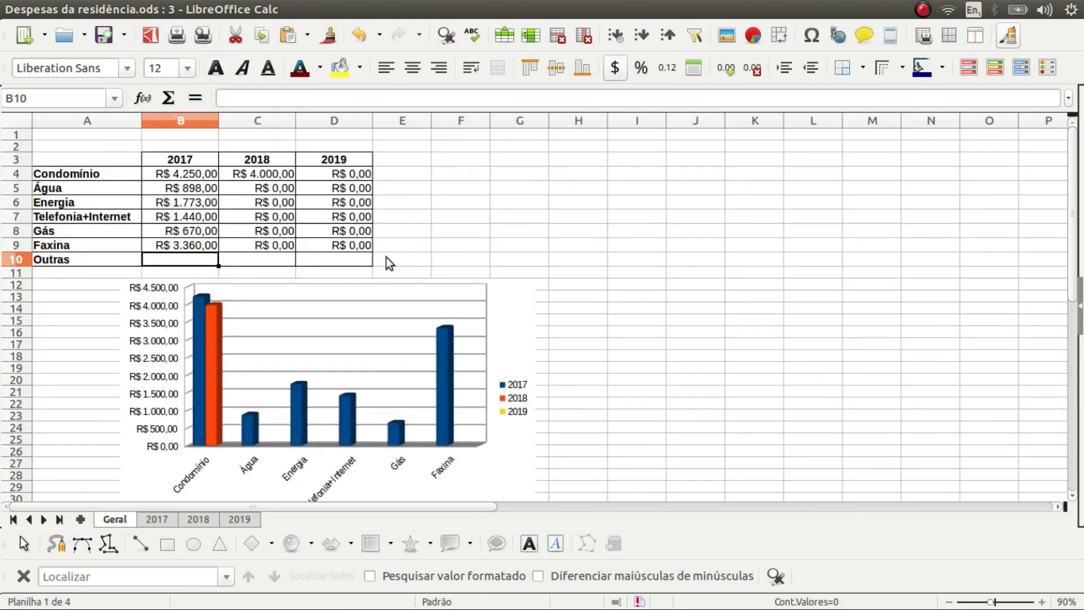
# Fill Geral's yearly-total formulas from B9:D9 down into the Outras cells B10:D10
pyautogui.click(338, 260)
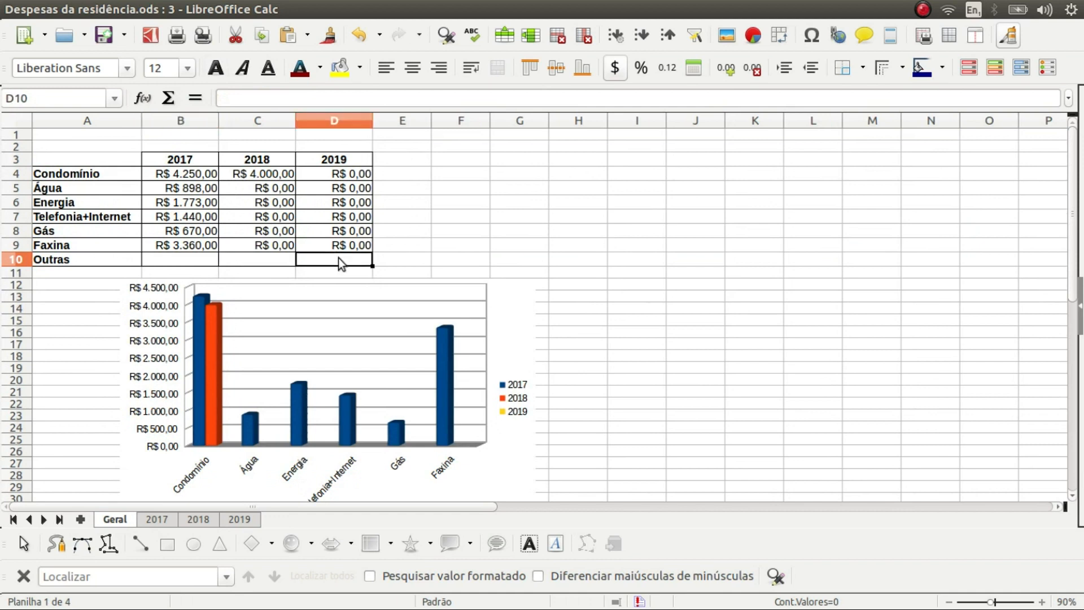
pyautogui.click(148, 262)
pyautogui.click(236, 260)
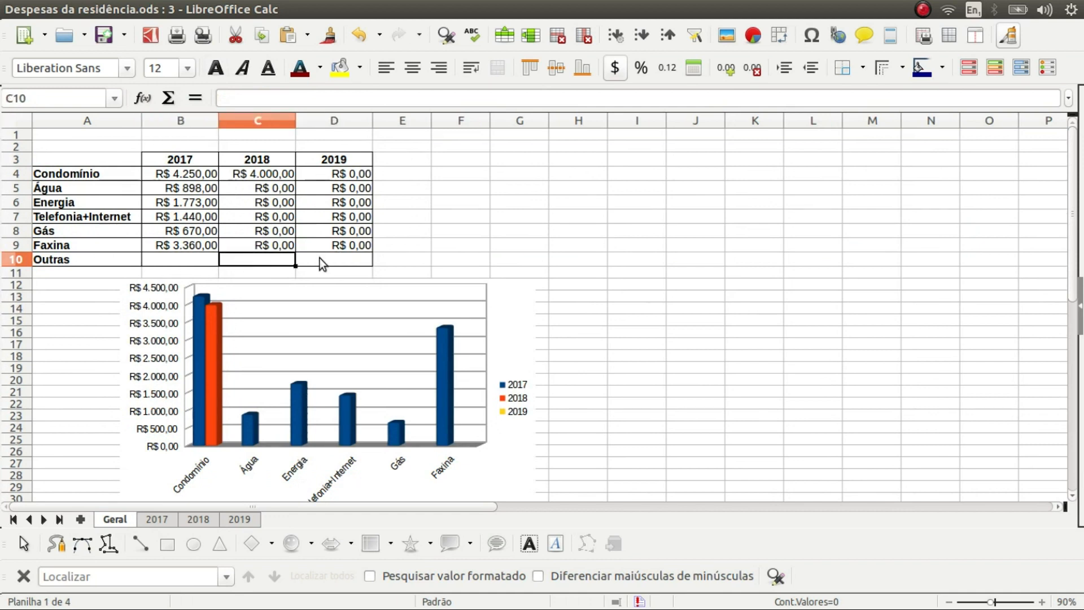
pyautogui.click(319, 259)
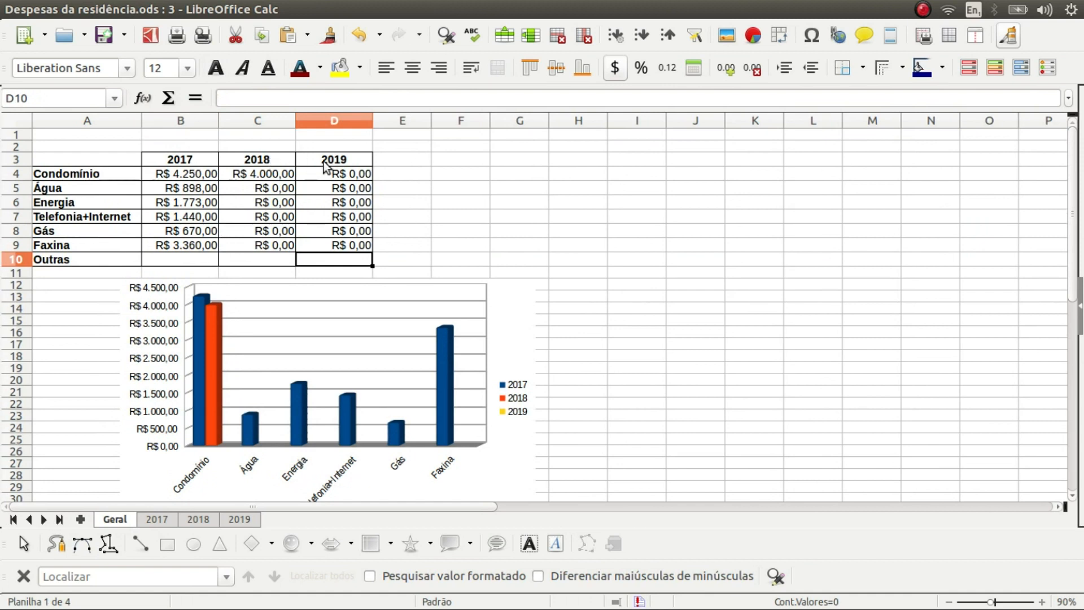
pyautogui.moveTo(201, 245); pyautogui.dragTo(330, 247)
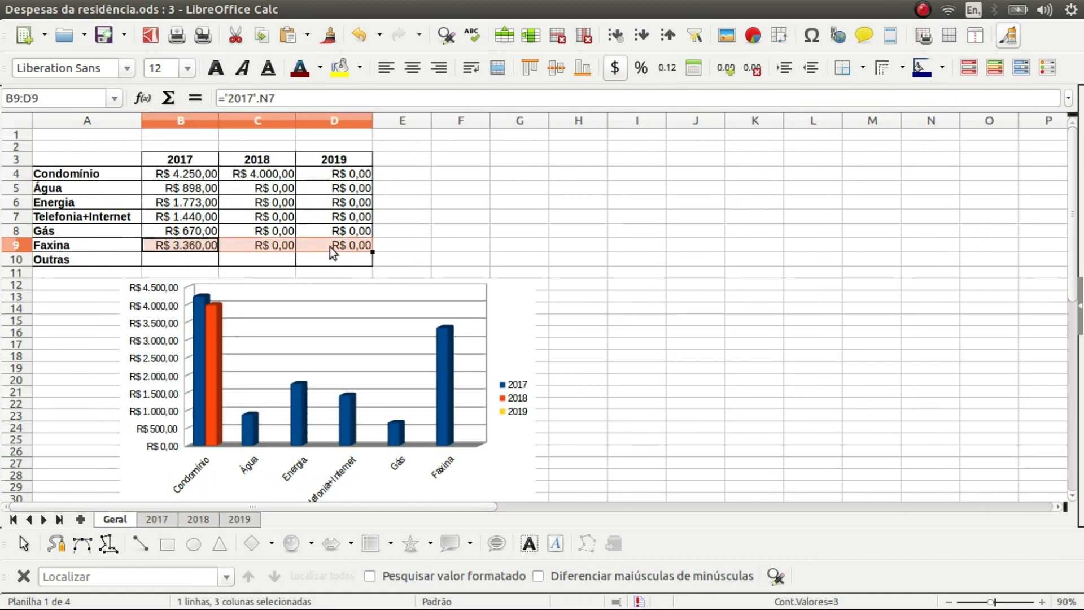
pyautogui.moveTo(372, 253); pyautogui.dragTo(373, 268)
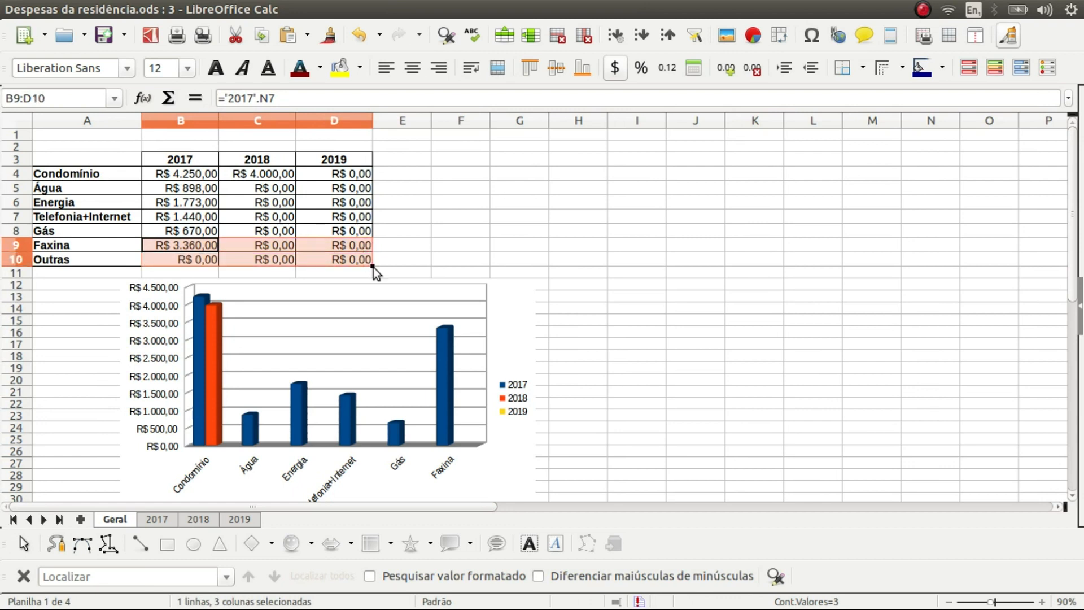
pyautogui.click(201, 260)
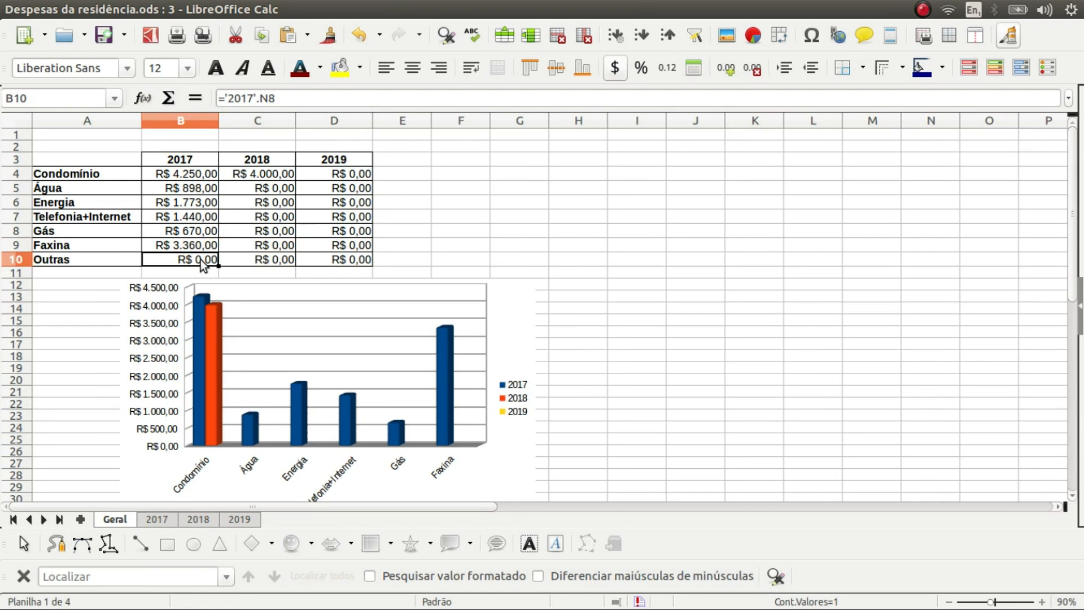
pyautogui.click(282, 259)
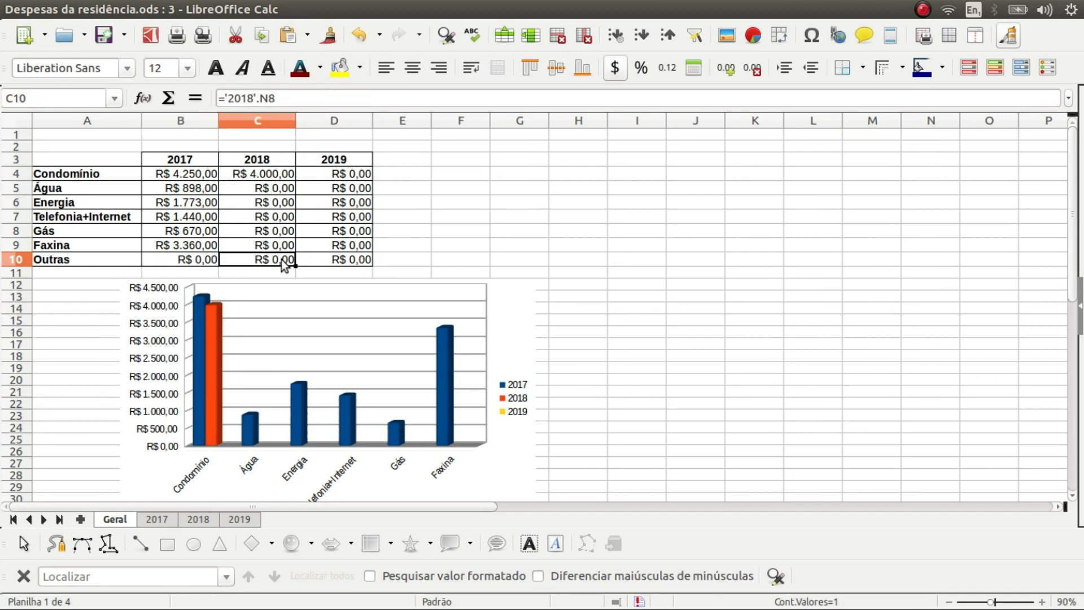
pyautogui.click(344, 258)
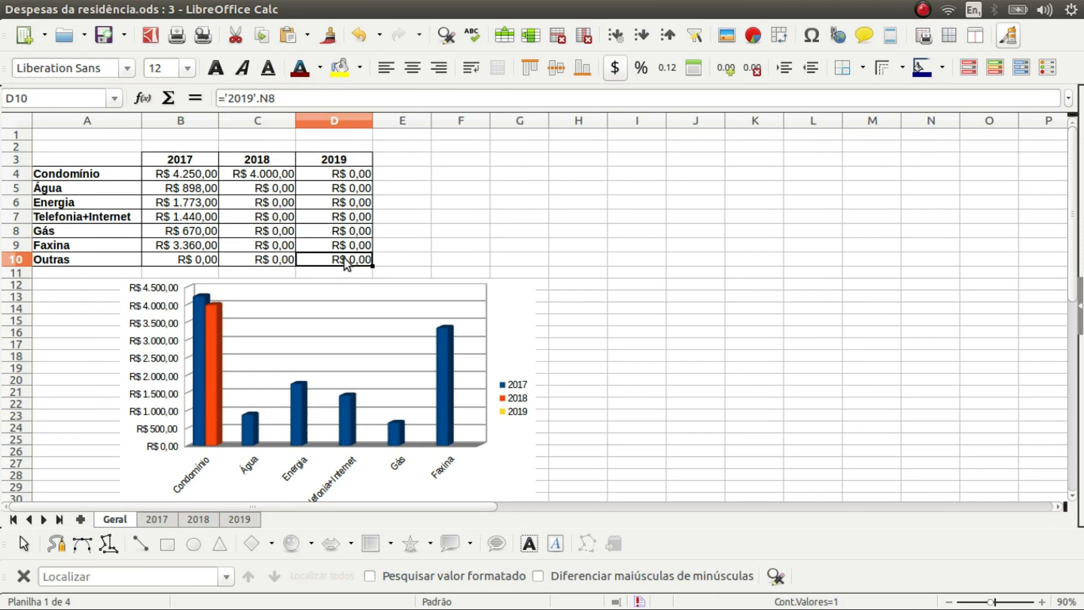
pyautogui.click(158, 519)
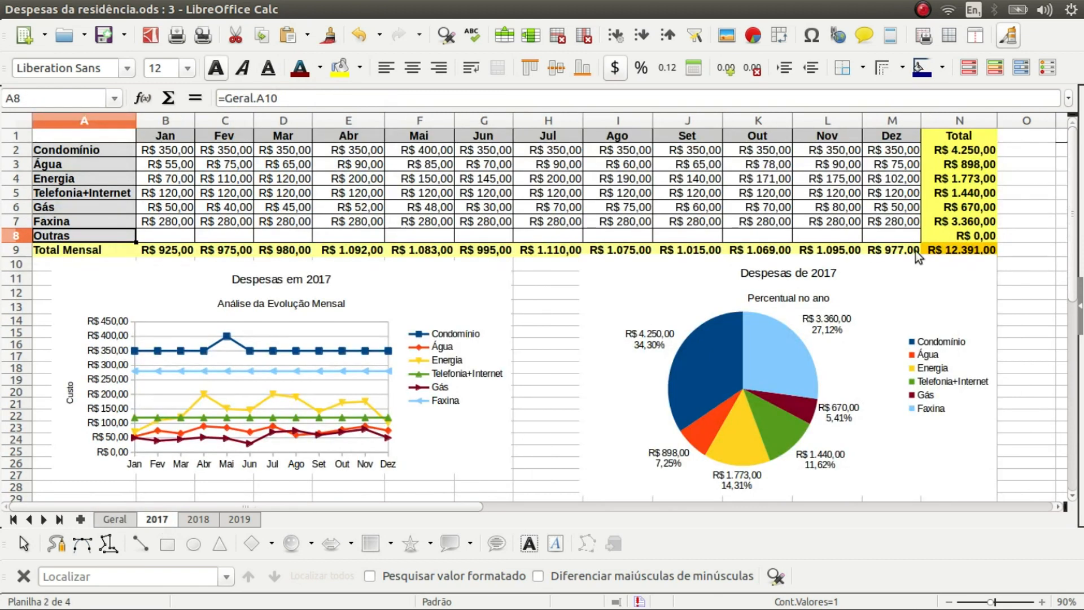
# Check cell N8 on the 2017, 2018 and 2019 sheets, then return to Geral
pyautogui.click(989, 237)
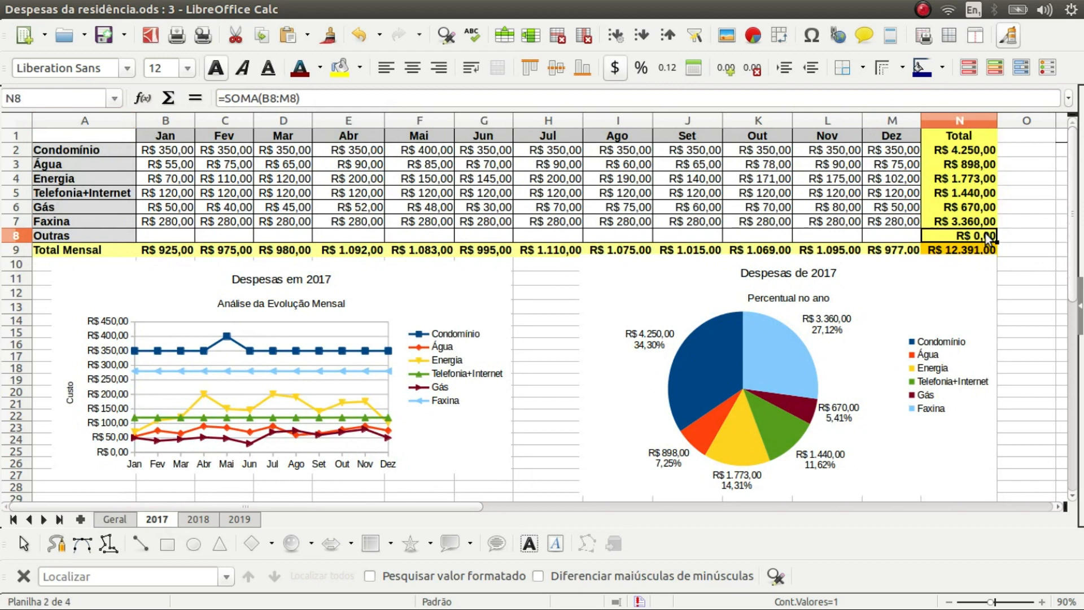
pyautogui.click(210, 521)
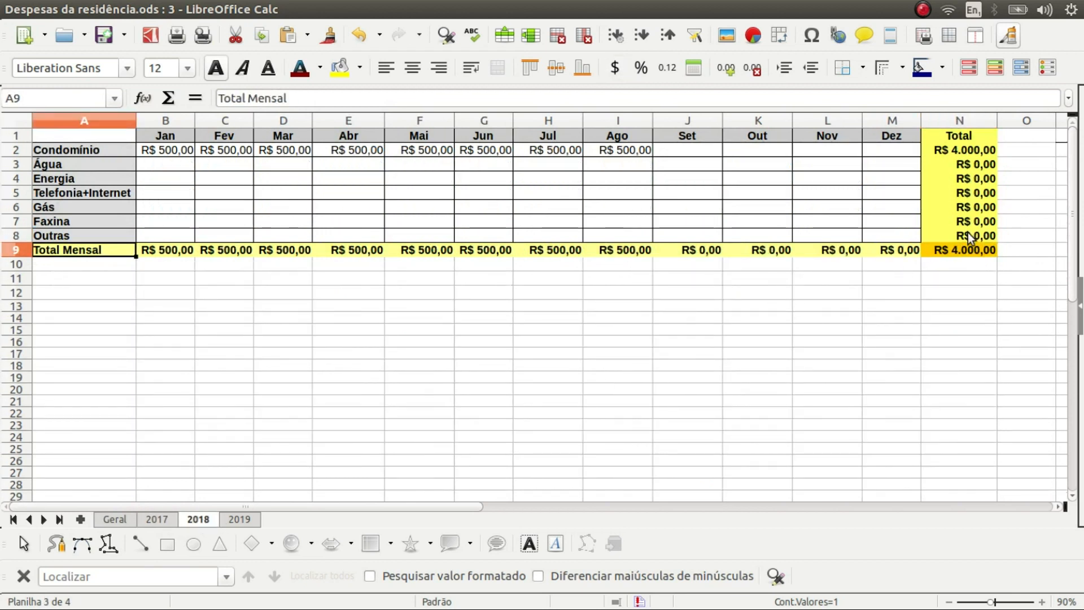
pyautogui.click(968, 233)
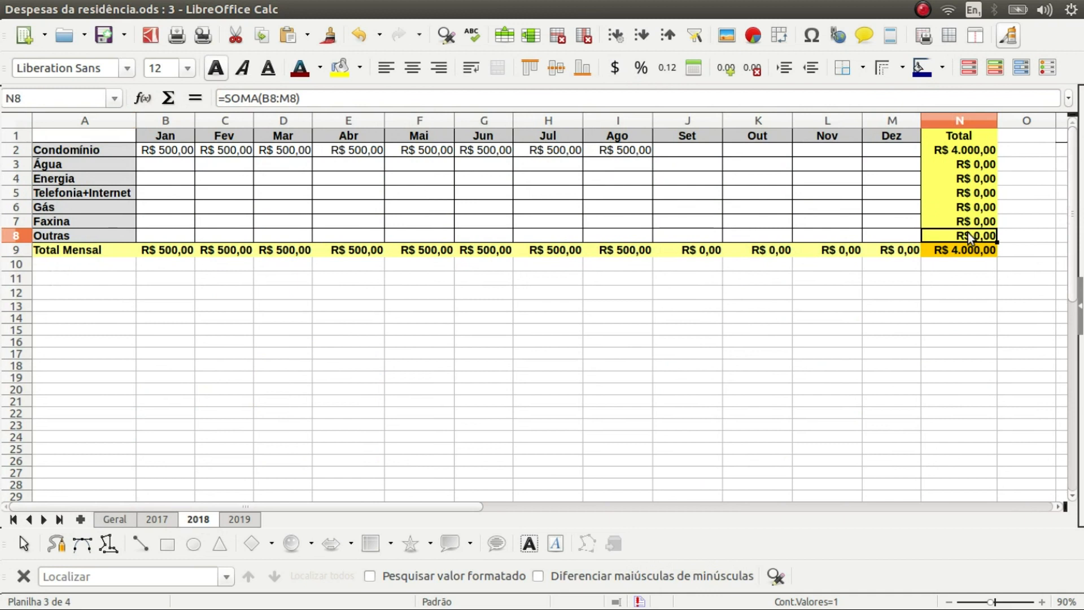
pyautogui.click(239, 522)
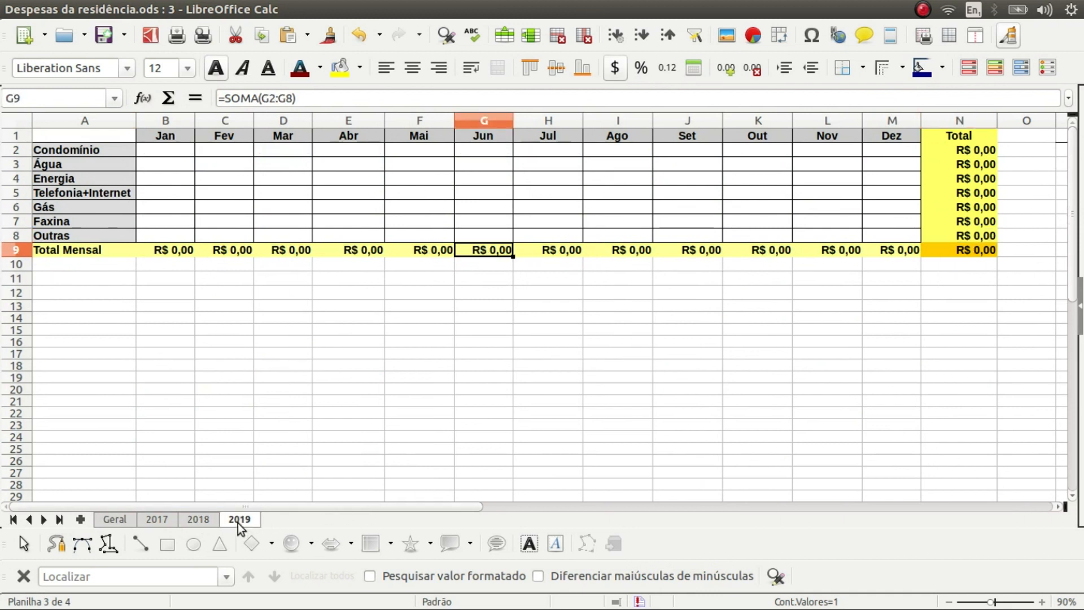
pyautogui.click(984, 236)
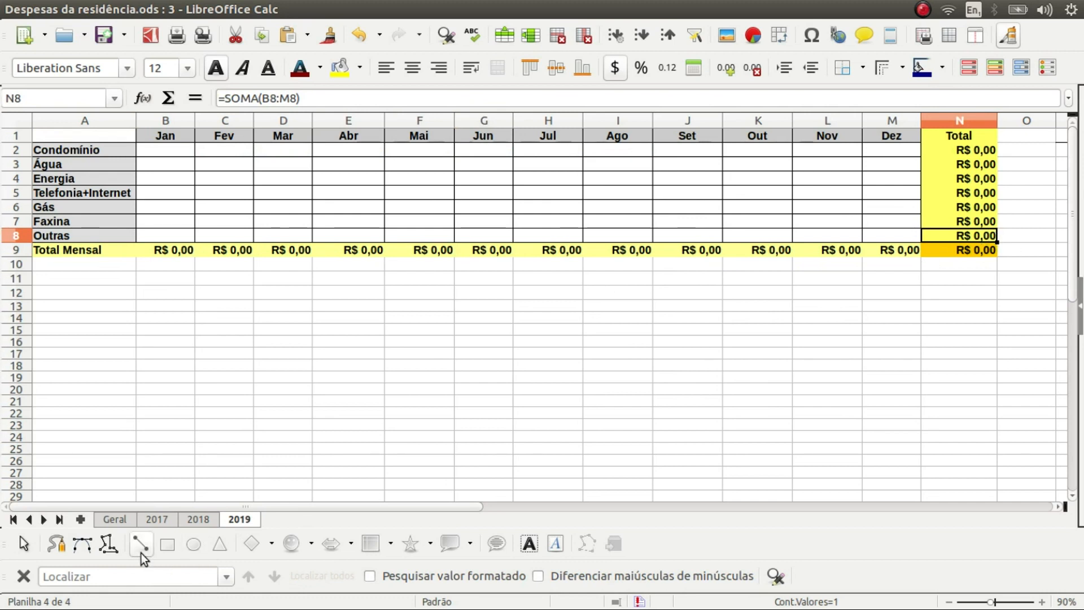
pyautogui.click(120, 521)
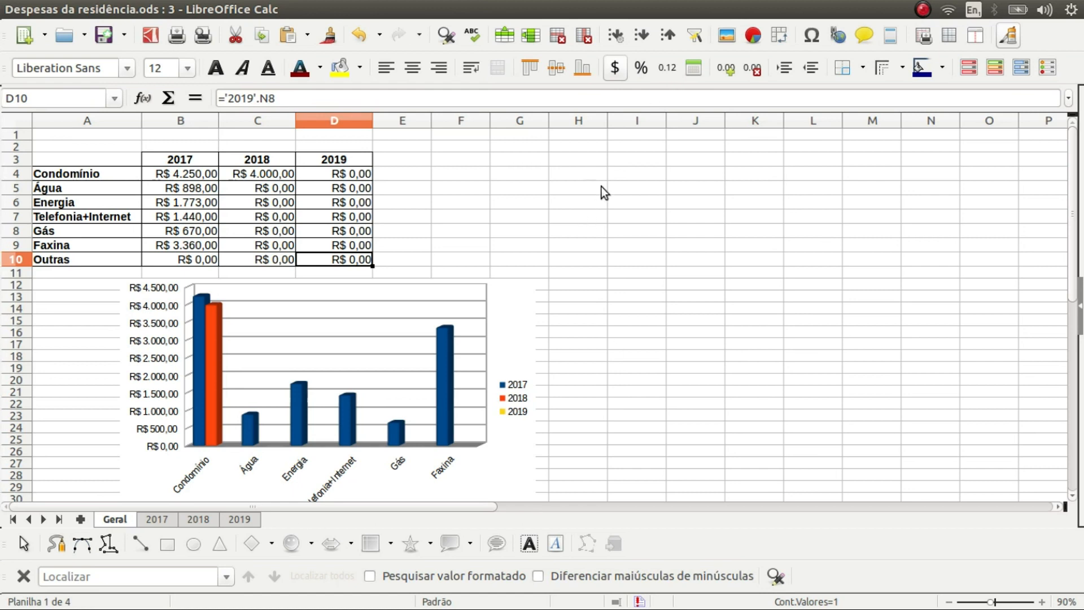
# Enter 20 in H4 and the values 1, 2, 3, 4 in J4:J7
pyautogui.click(581, 178)
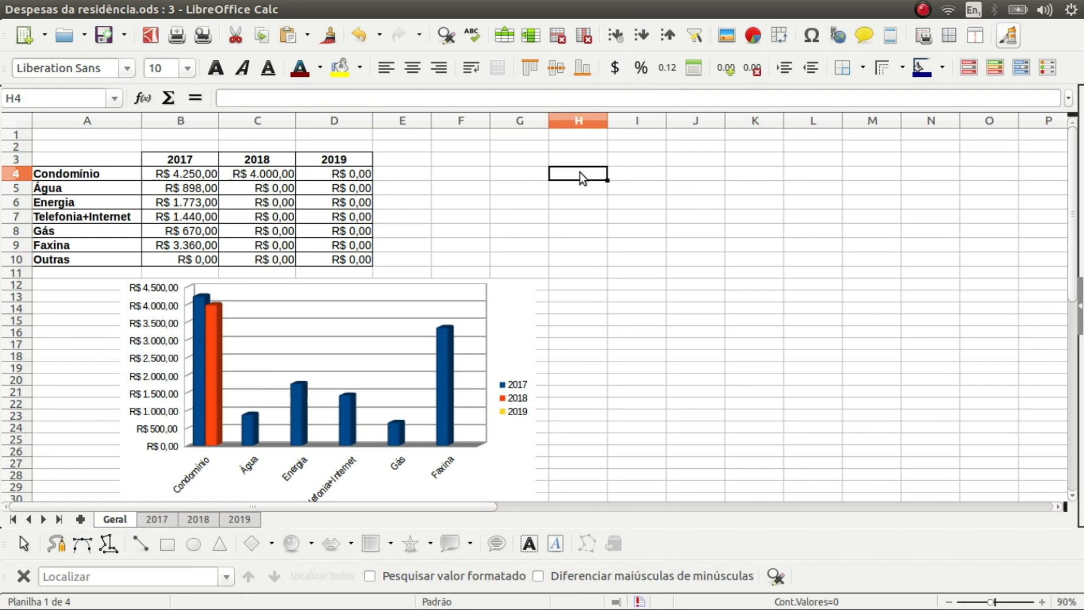
pyautogui.write('20')
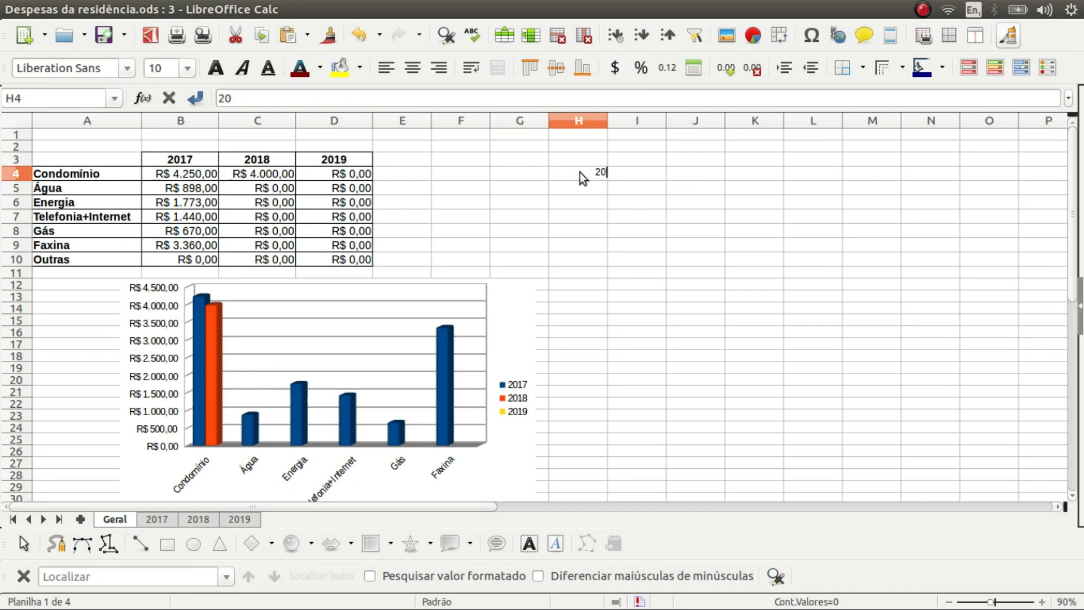
pyautogui.doubleClick(689, 177)
pyautogui.write('1')
pyautogui.press('Return')
pyautogui.write('2')
pyautogui.press('Return')
pyautogui.write('3')
pyautogui.press('Return')
pyautogui.write('4')
pyautogui.press('Return')
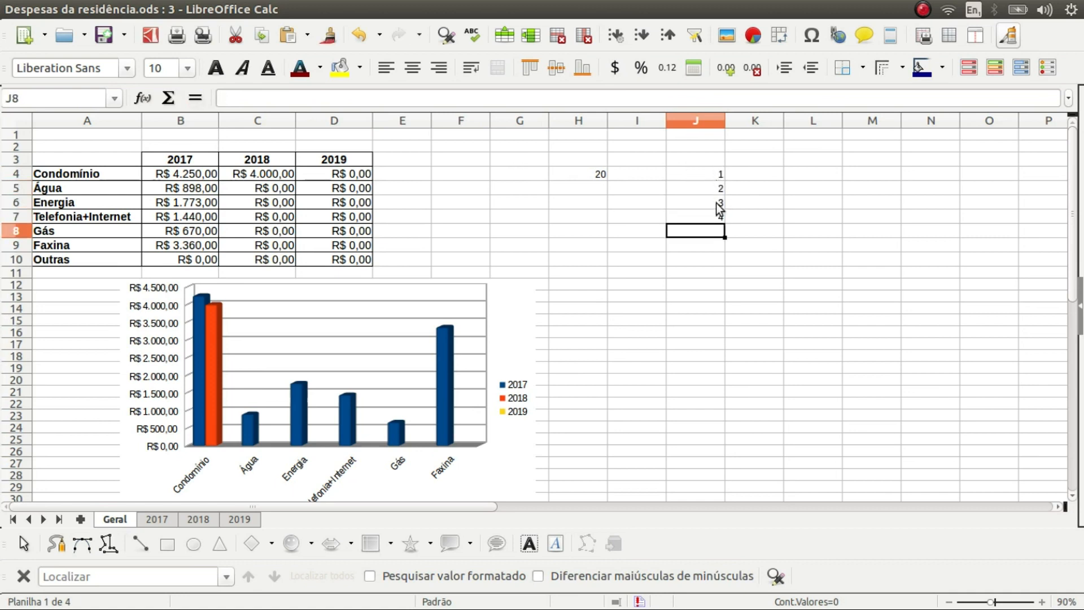
# Build =H4*J4 in K4 by pointing at H4 and J4, giving 20, and review it
pyautogui.click(765, 175)
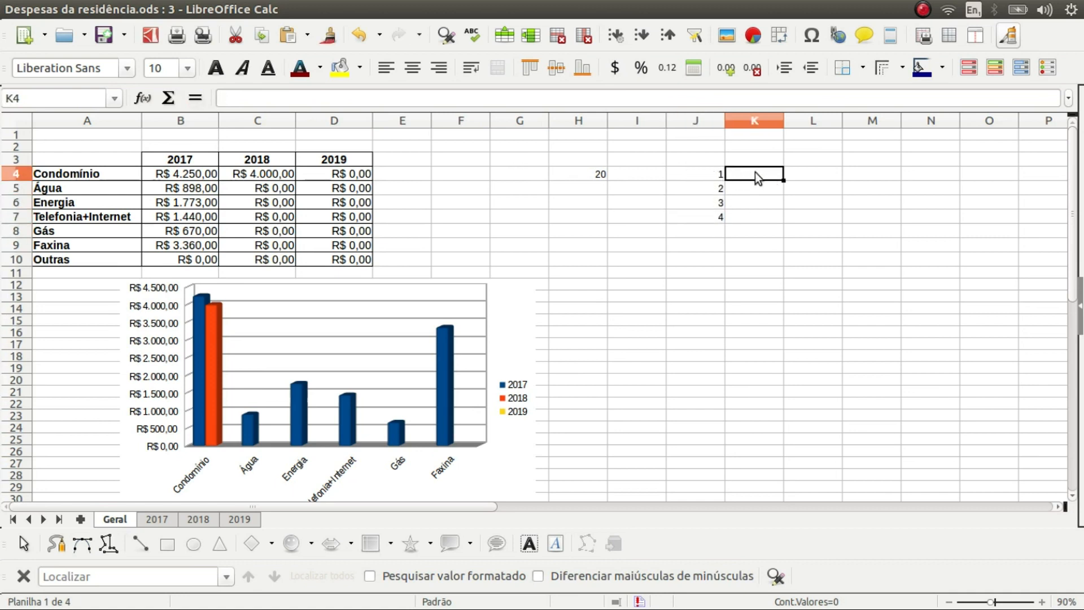
pyautogui.write('=')
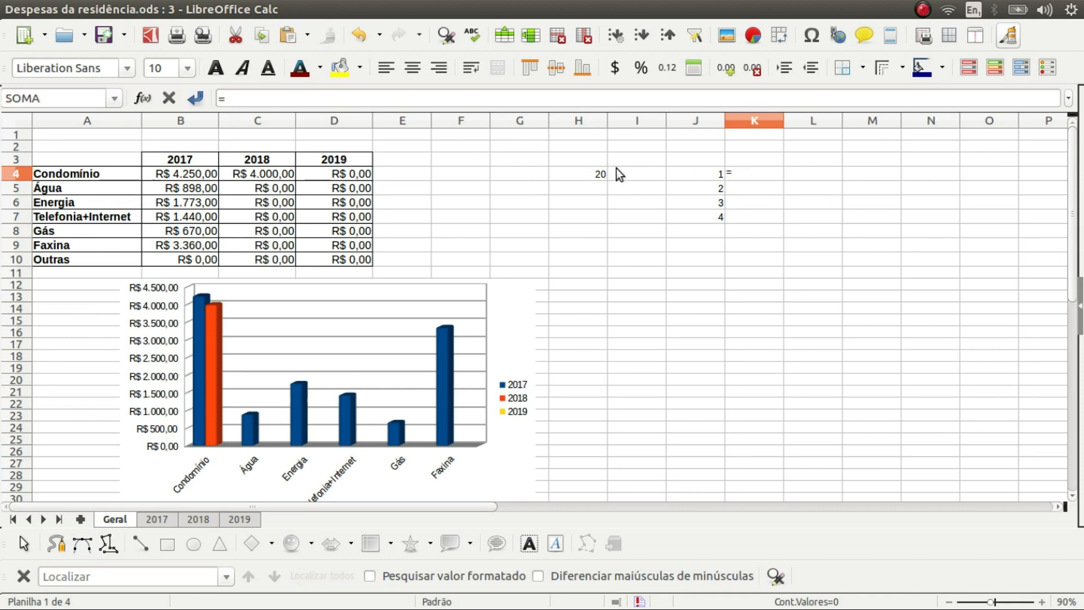
pyautogui.click(597, 172)
pyautogui.write('*')
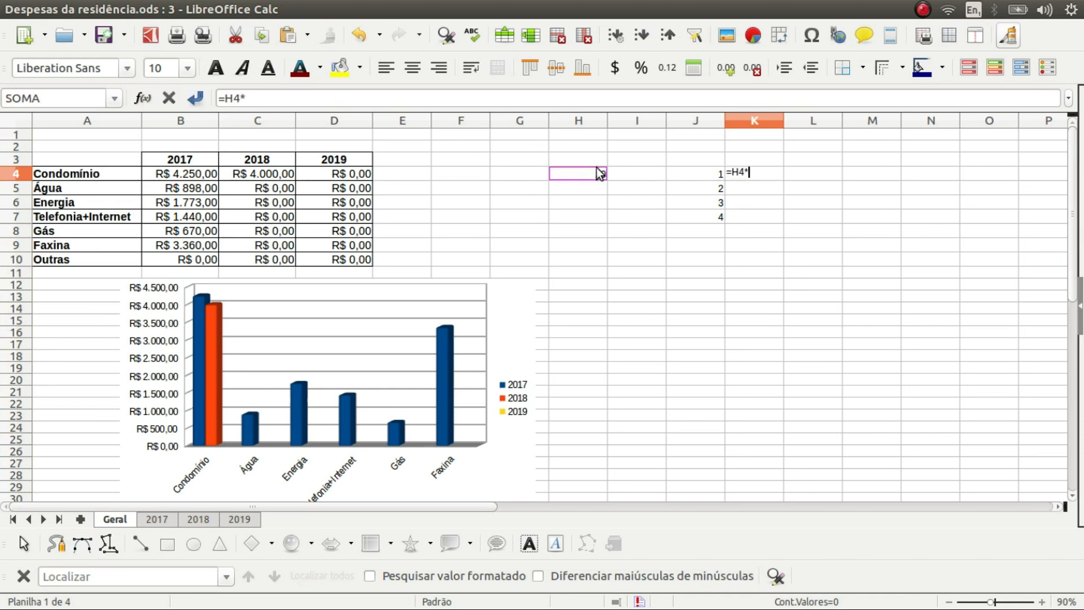
pyautogui.click(704, 175)
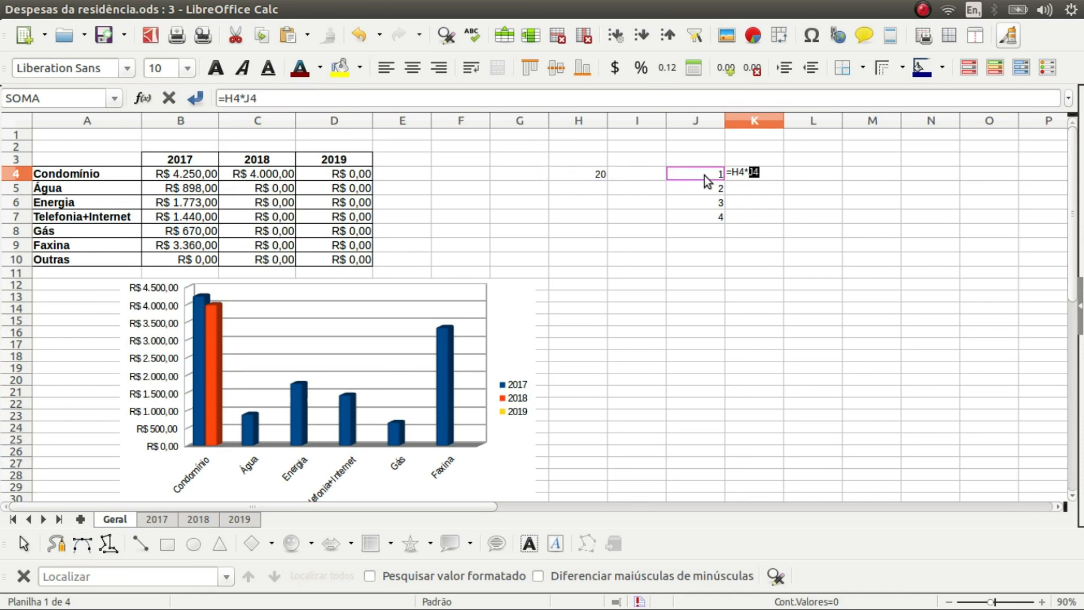
pyautogui.press('Return')
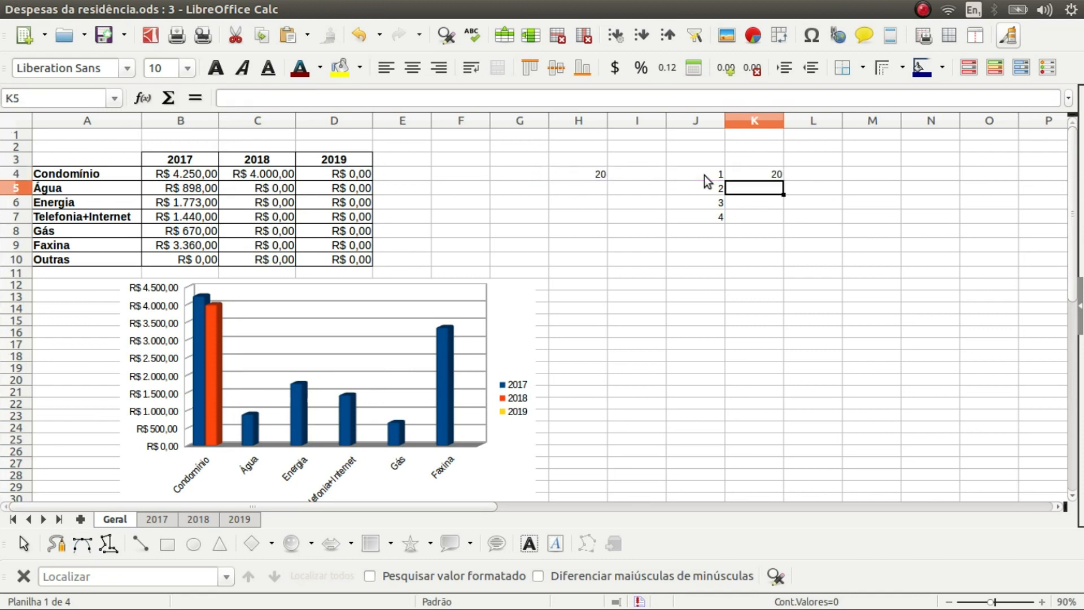
pyautogui.click(777, 174)
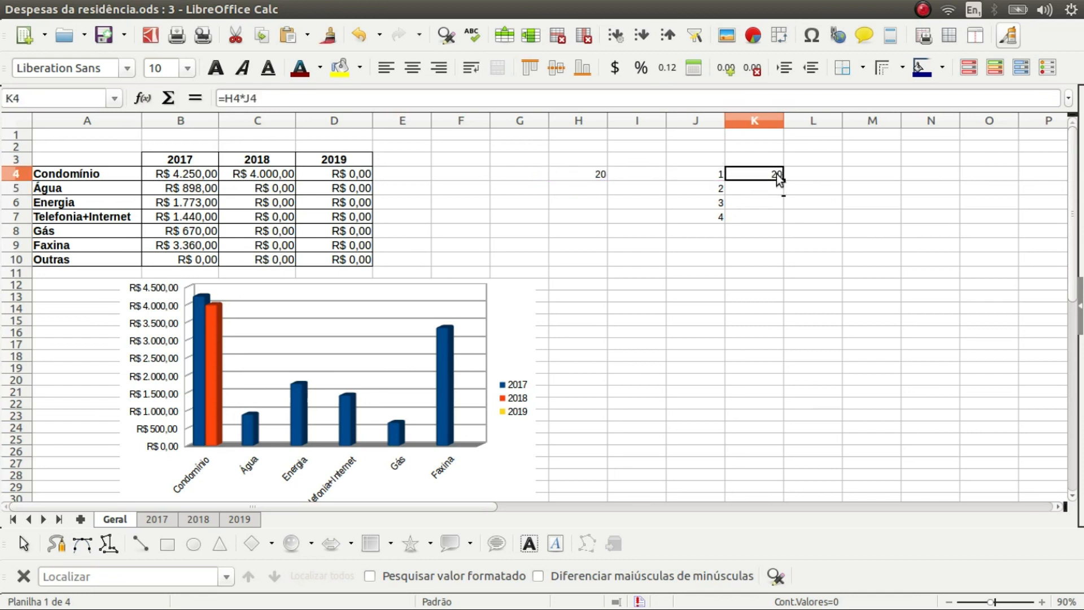
pyautogui.doubleClick(776, 174)
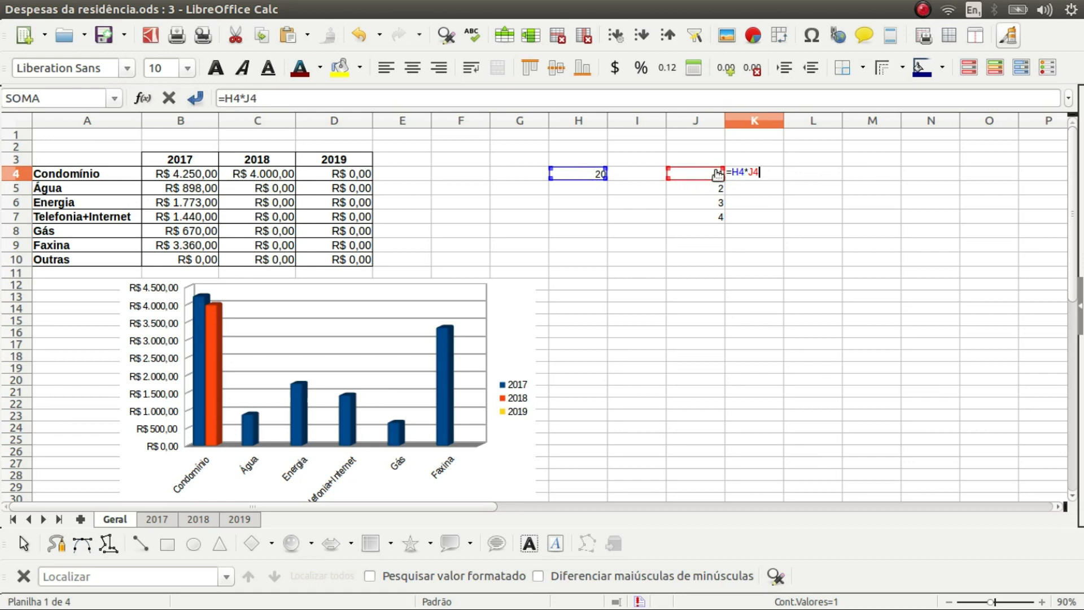
pyautogui.press('Return')
pyautogui.click(780, 176)
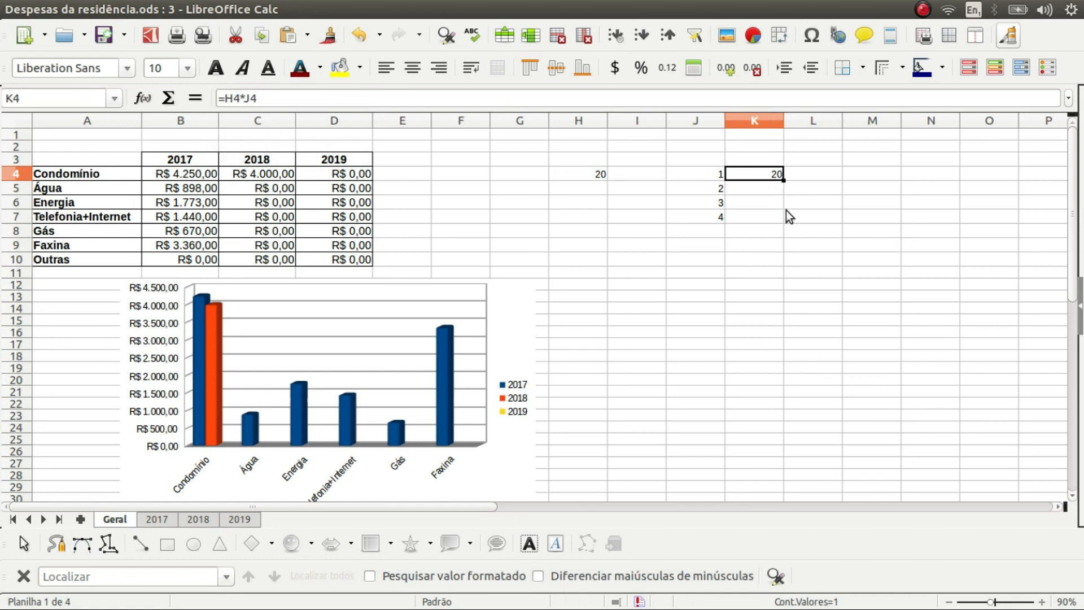
# Fill K4 down to K6 and inspect K5 and K6, whose shifted references return 0
pyautogui.moveTo(784, 181); pyautogui.dragTo(784, 213)
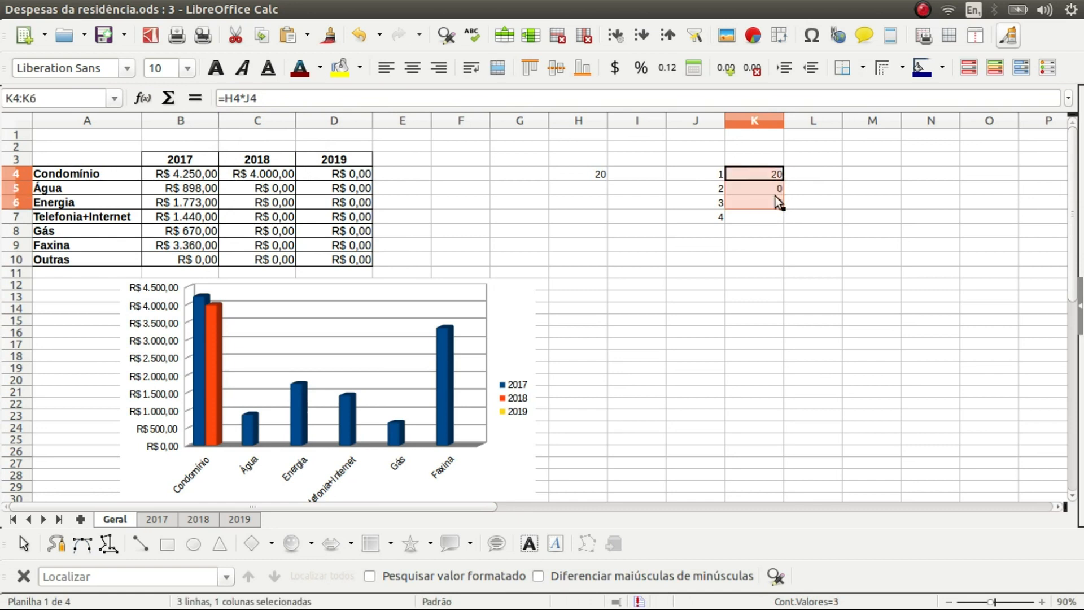
pyautogui.click(775, 191)
pyautogui.doubleClick(775, 191)
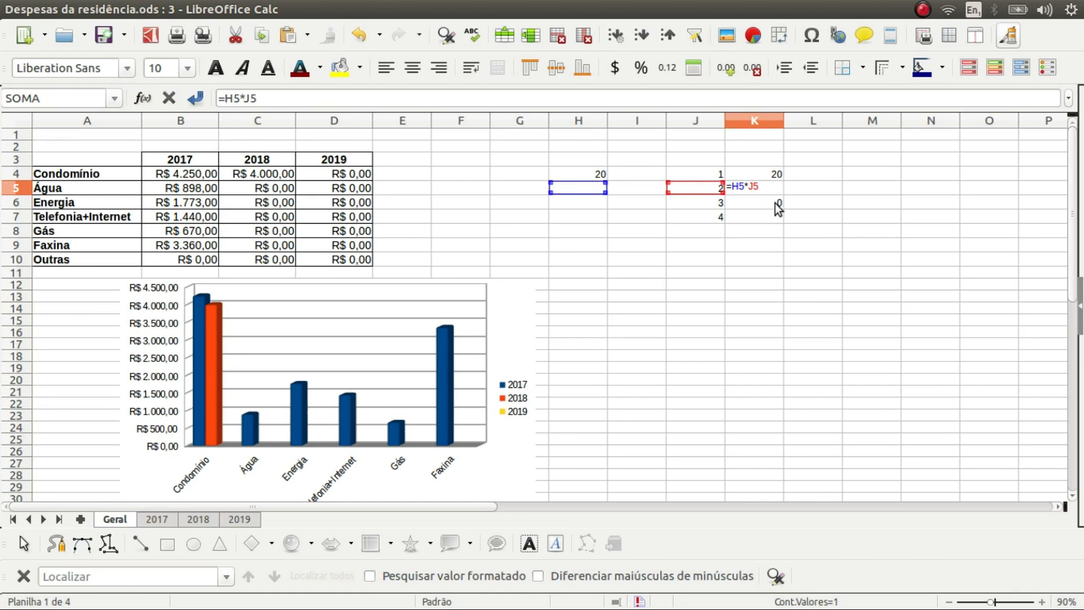
pyautogui.press('Escape')
pyautogui.click(776, 204)
pyautogui.doubleClick(775, 204)
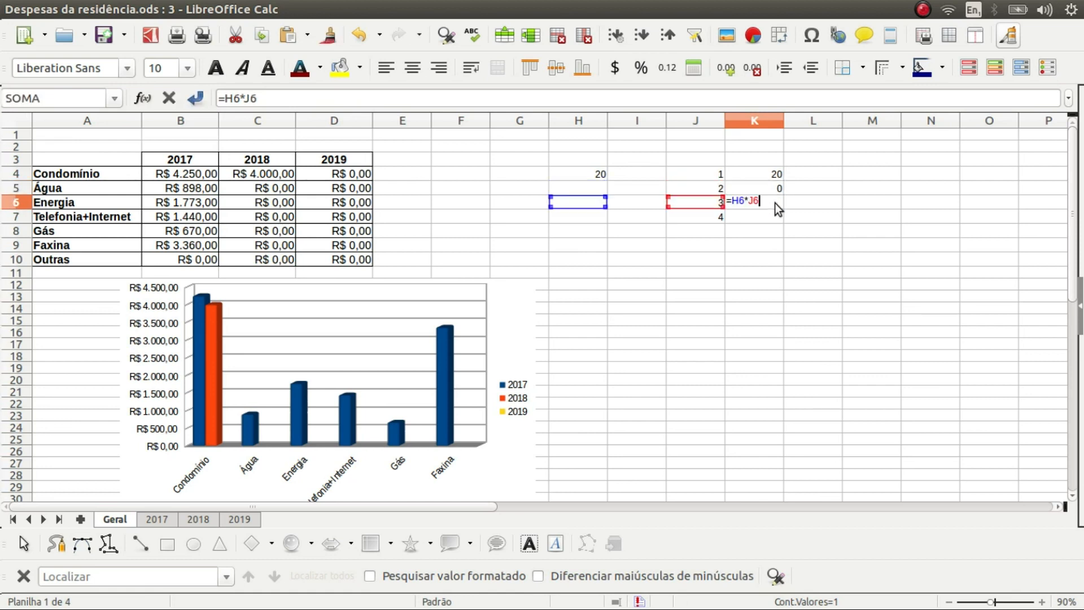
pyautogui.press('Escape')
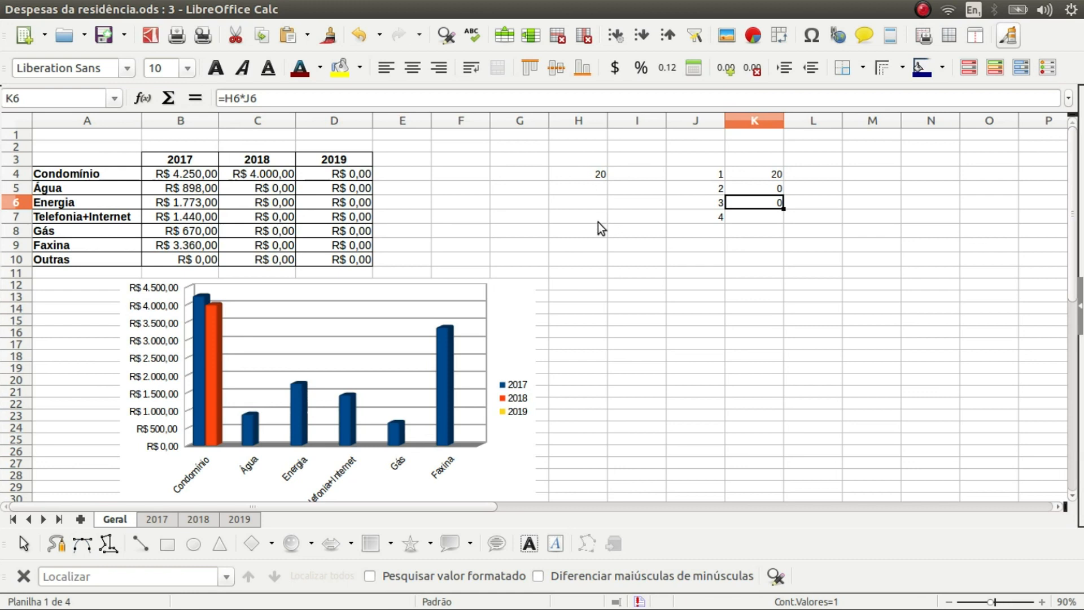
pyautogui.click(773, 177)
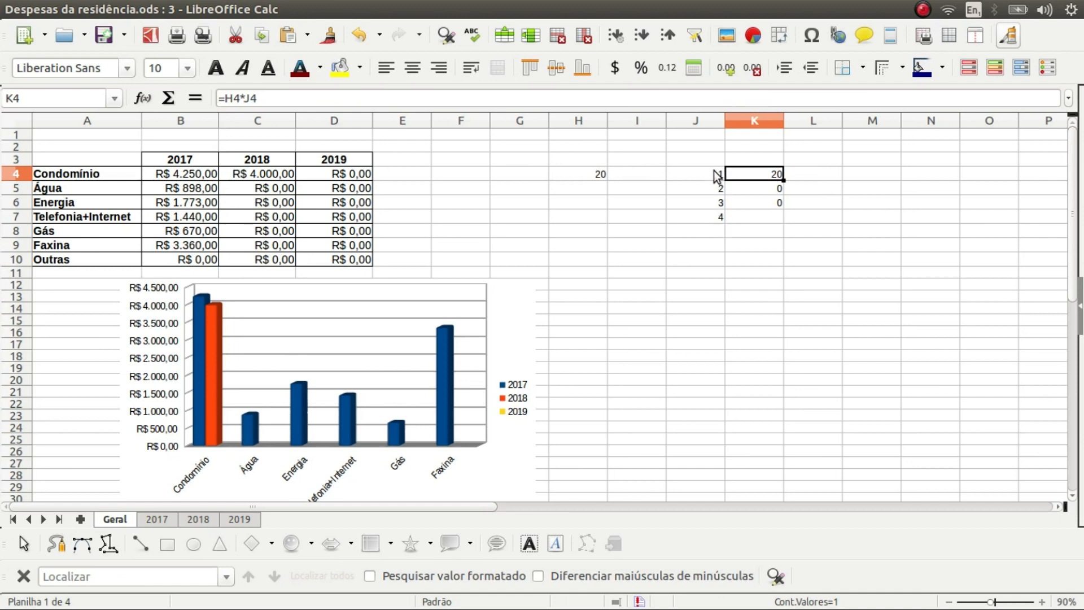
pyautogui.doubleClick(768, 173)
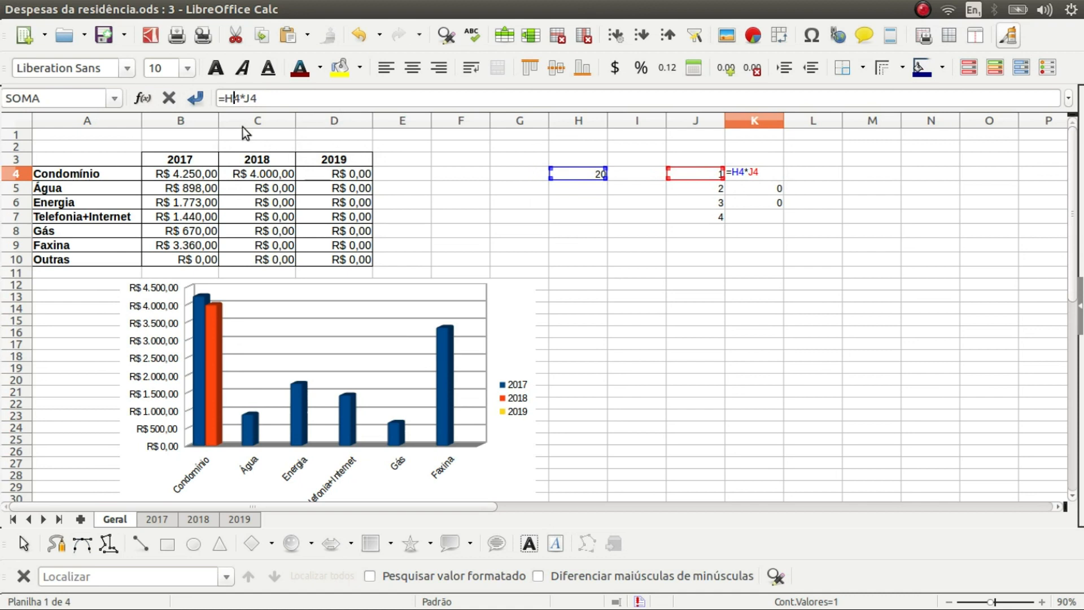
pyautogui.write('$')
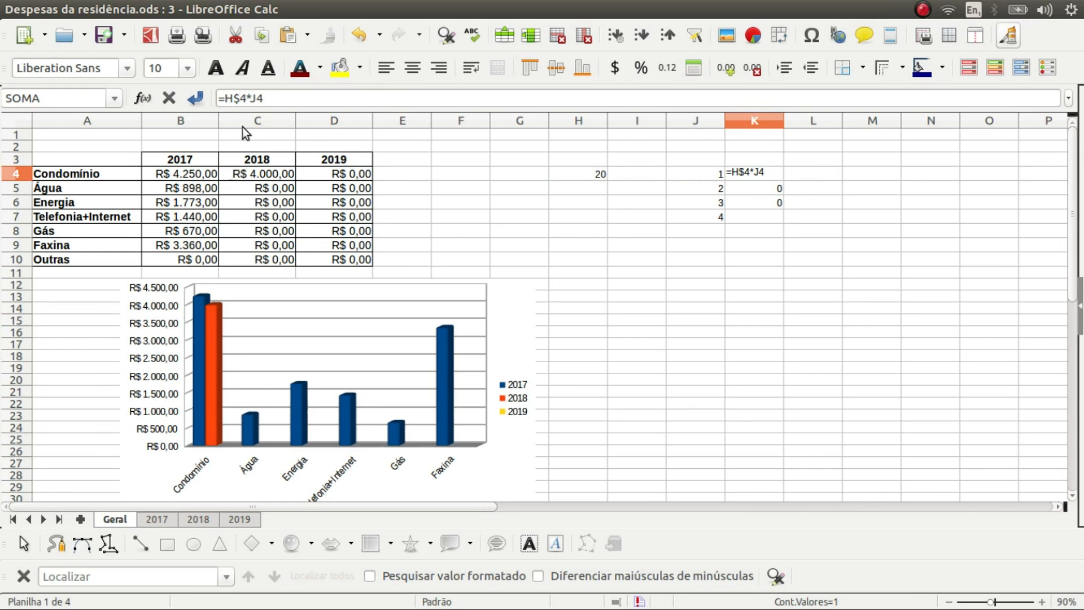
pyautogui.press('Return')
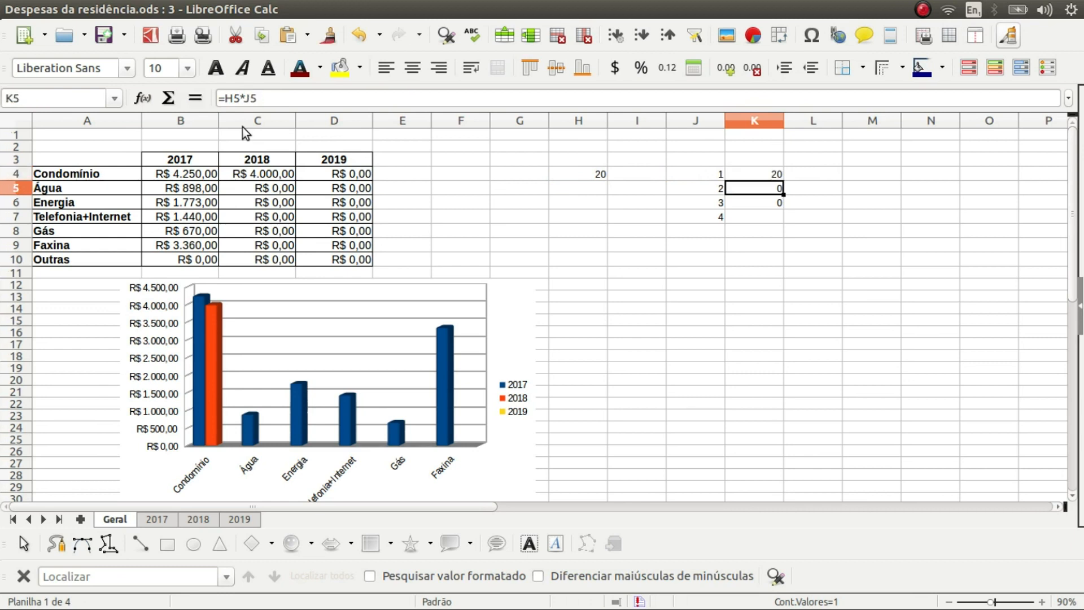
pyautogui.click(771, 173)
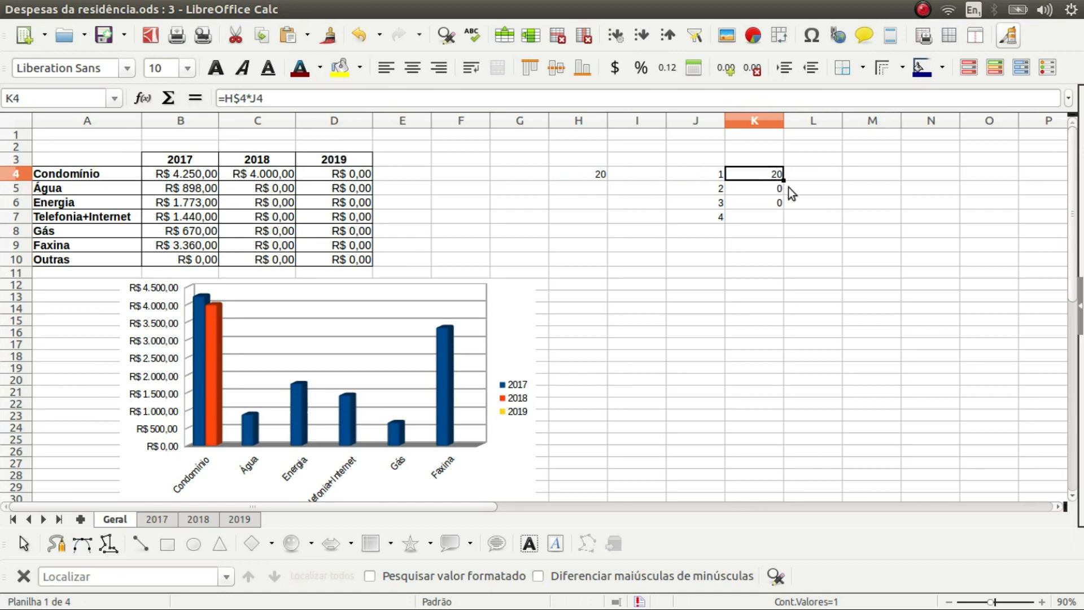
pyautogui.moveTo(785, 180); pyautogui.dragTo(784, 225)
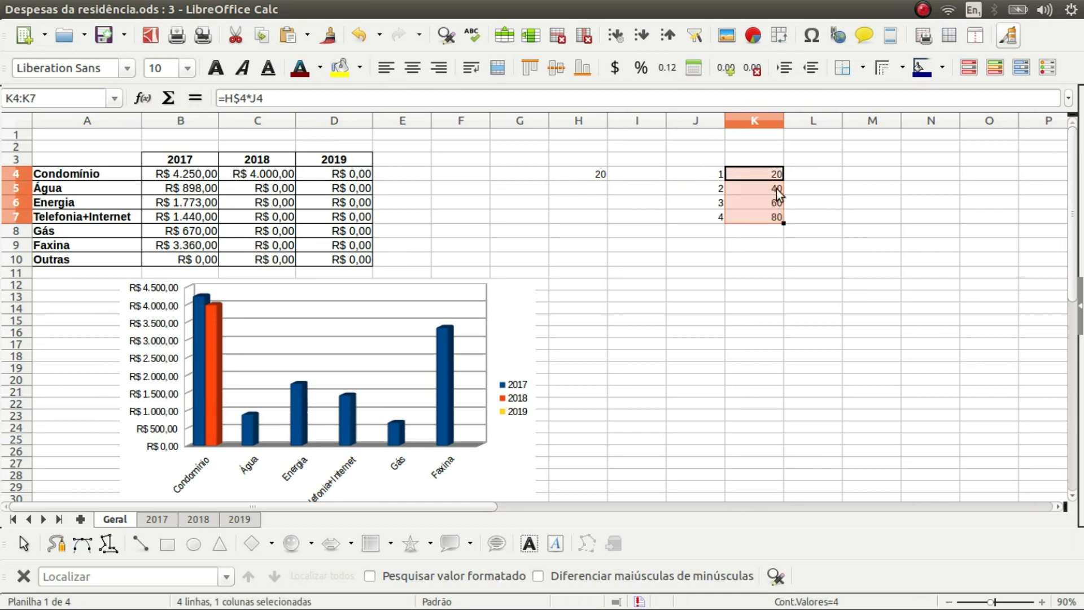
pyautogui.click(774, 201)
pyautogui.click(776, 191)
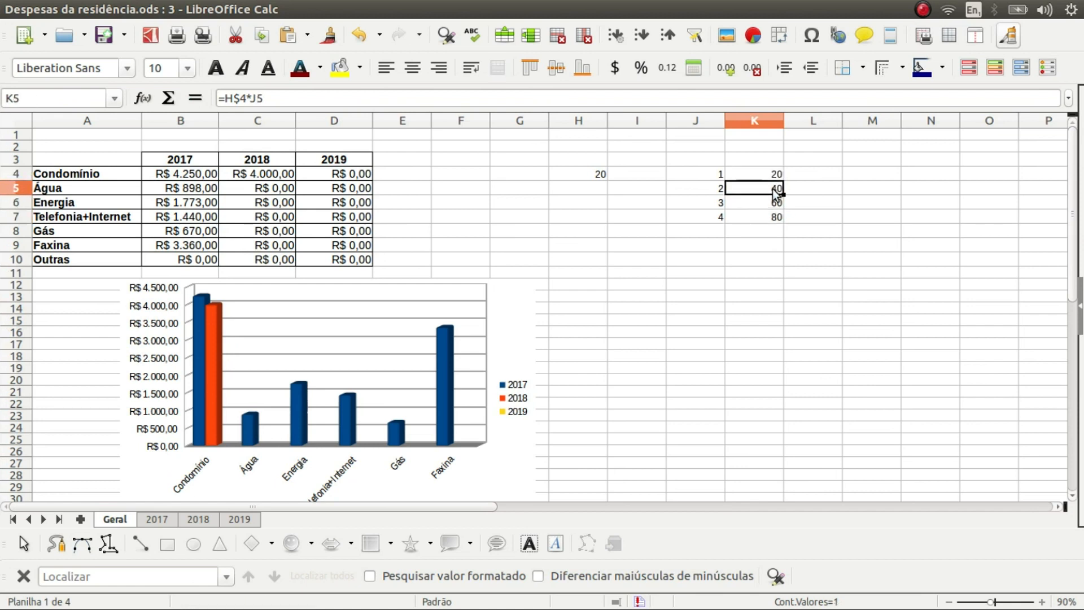
pyautogui.click(776, 207)
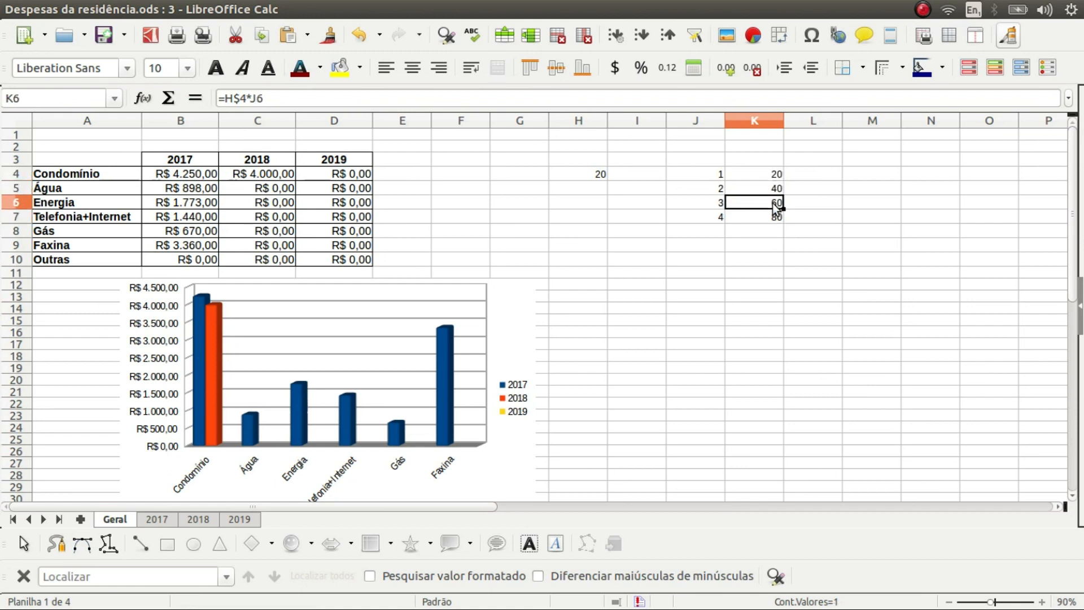
pyautogui.click(778, 215)
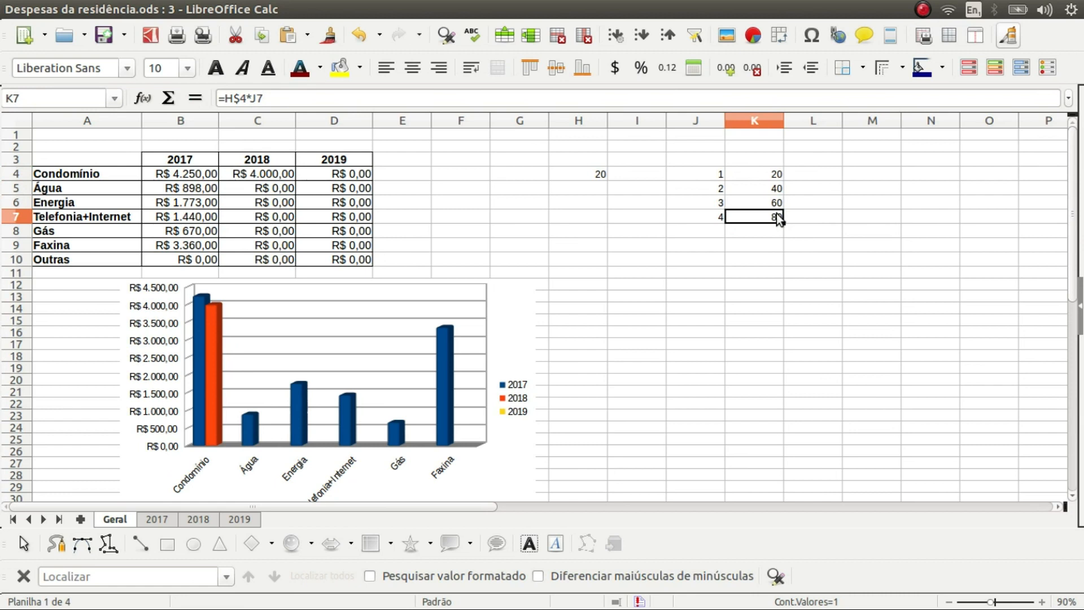
pyautogui.click(777, 203)
pyautogui.click(775, 189)
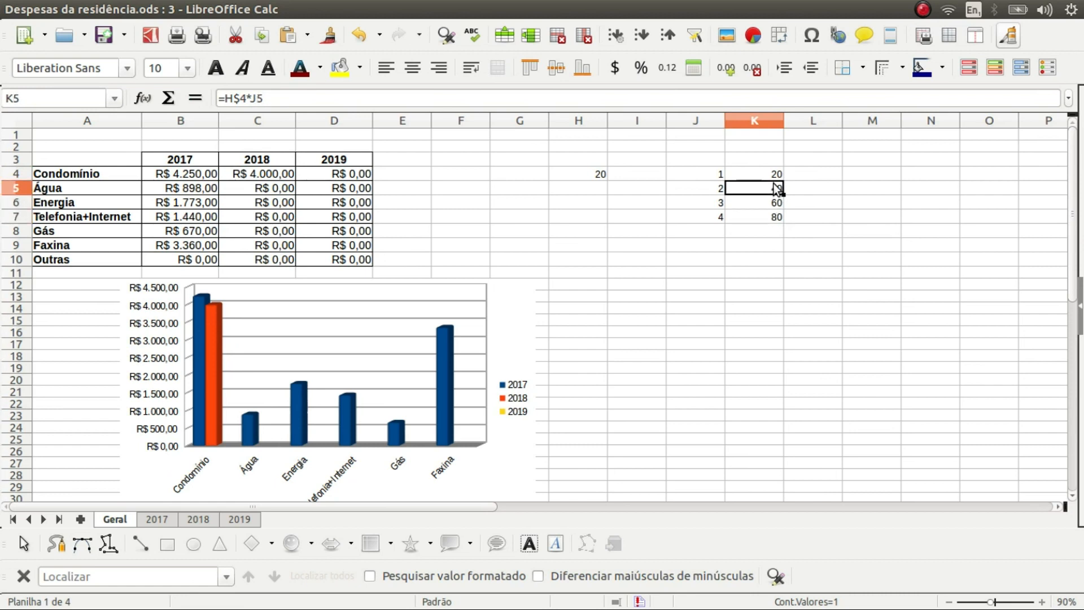
pyautogui.click(773, 176)
pyautogui.moveTo(784, 180); pyautogui.dragTo(831, 180)
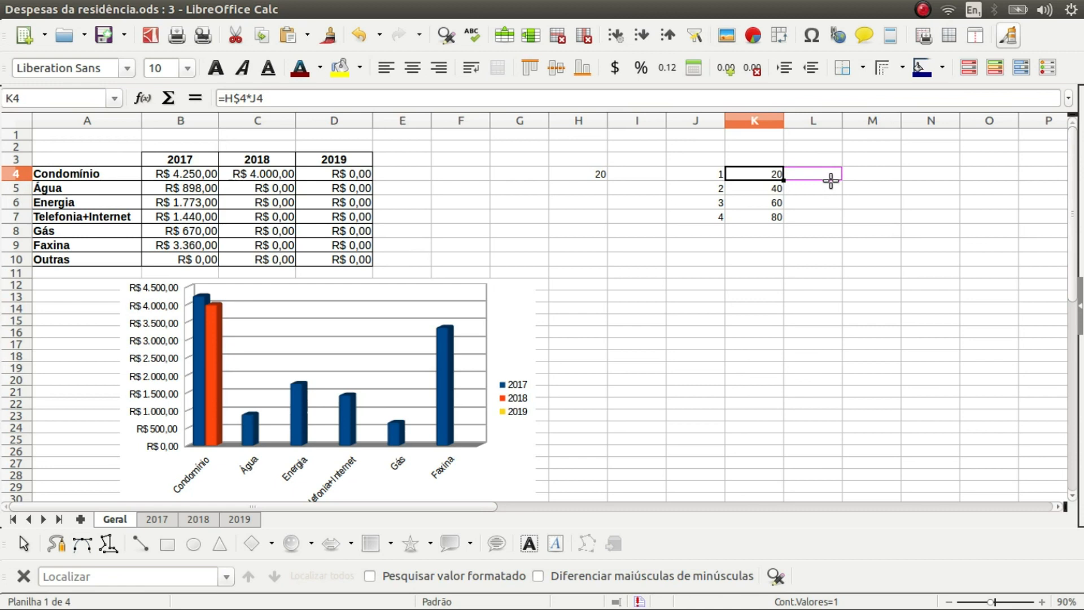
# Clear the wrong result from L4 and change K4 to the fully absolute =$H$4*J4
pyautogui.moveTo(831, 180); pyautogui.dragTo(833, 181)
pyautogui.click(826, 176)
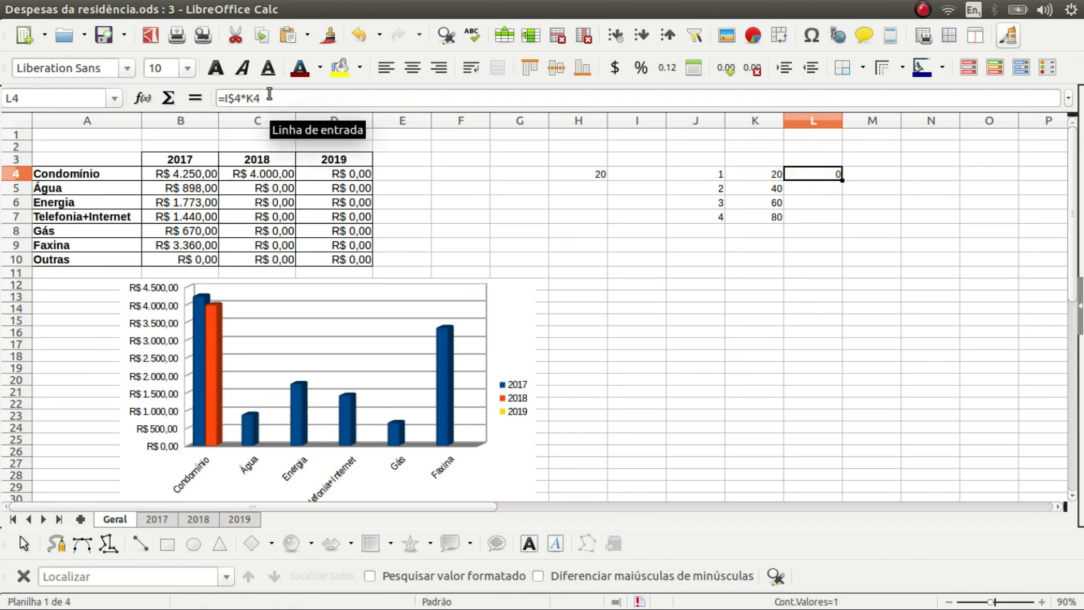
pyautogui.press('Delete')
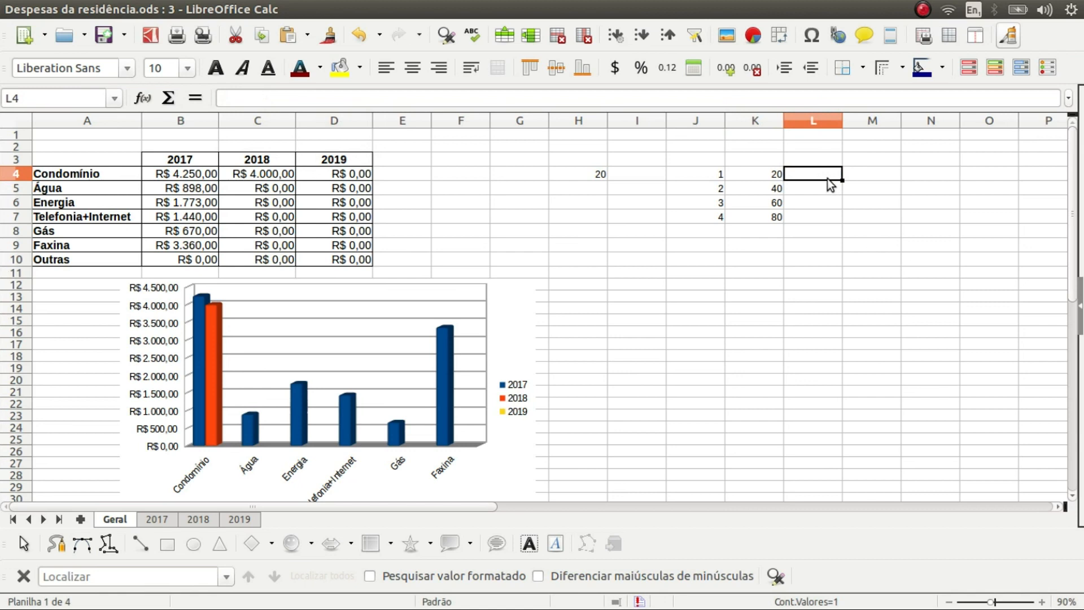
pyautogui.click(763, 180)
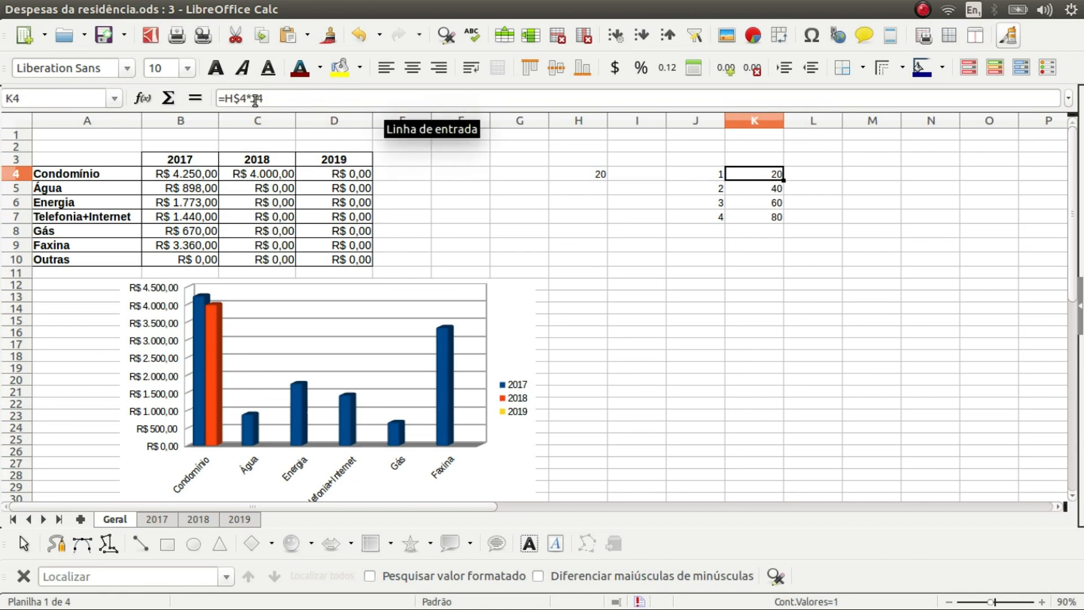
pyautogui.click(226, 100)
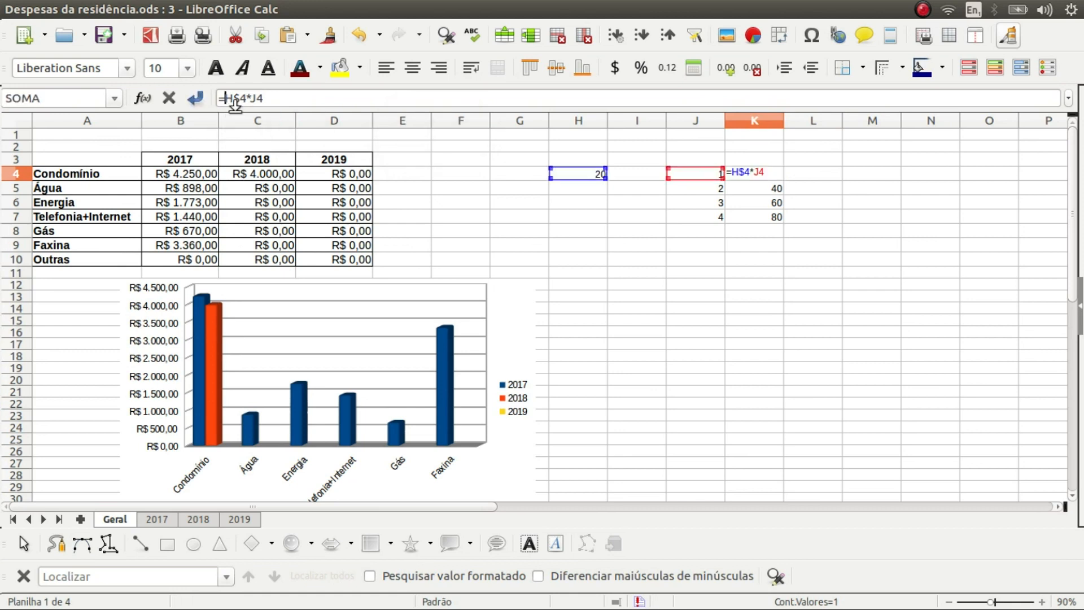
pyautogui.write('$')
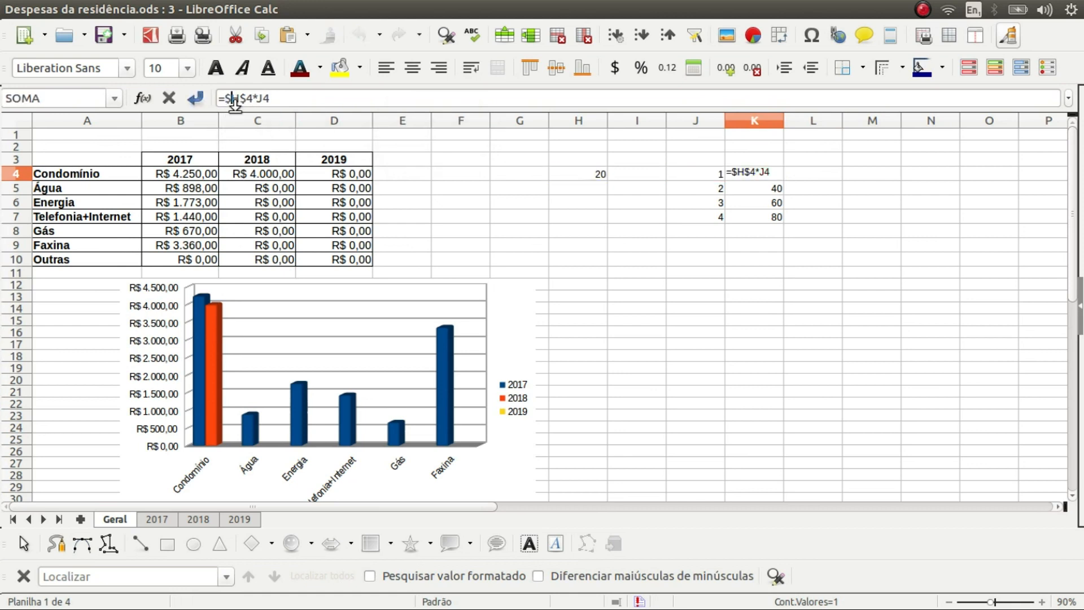
pyautogui.press('Return')
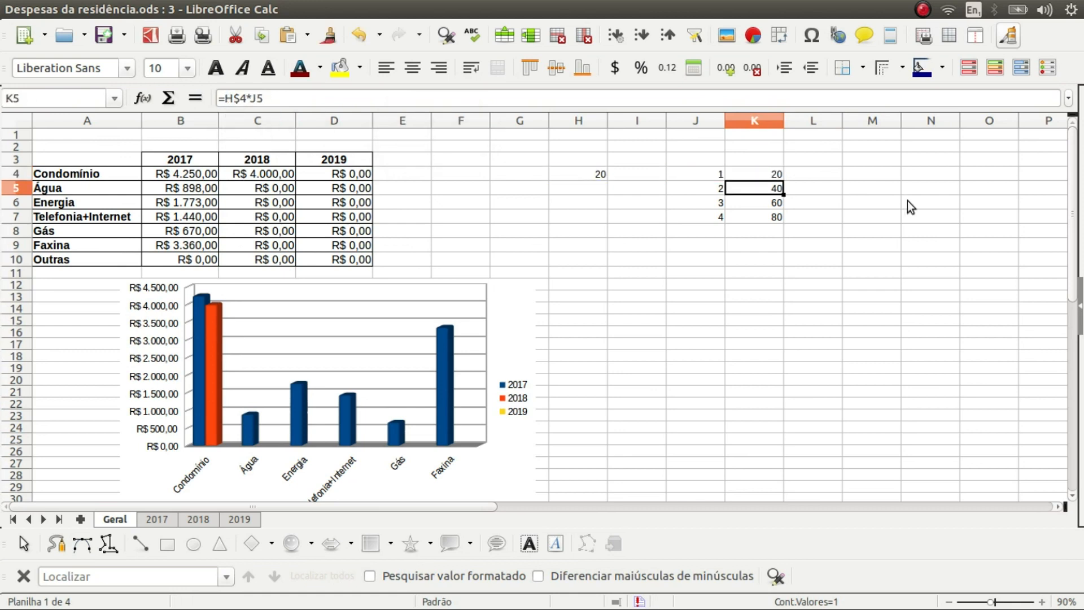
pyautogui.click(779, 176)
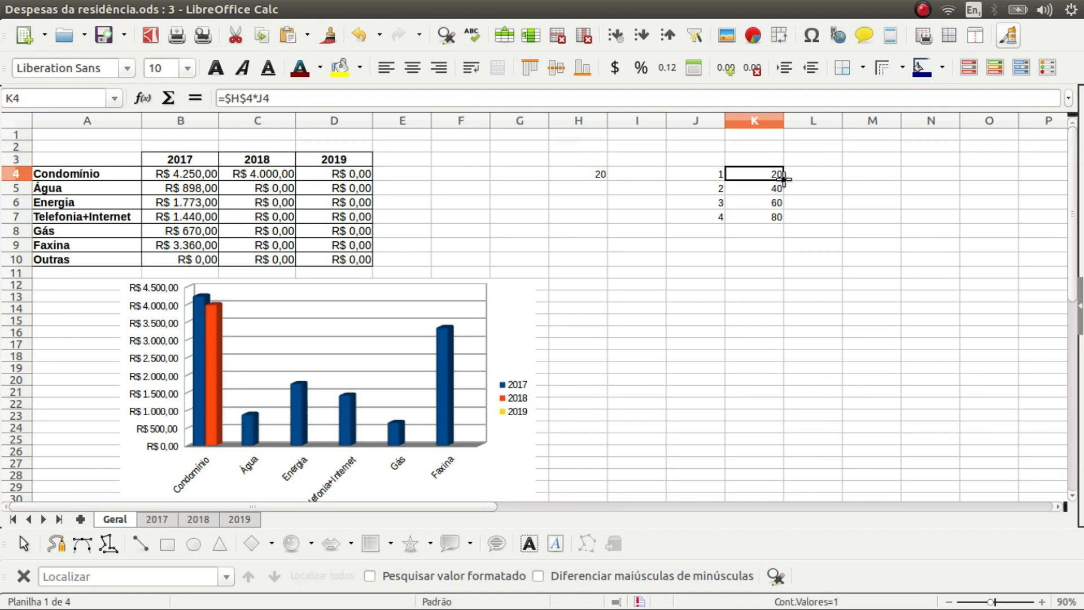
# Refill =$H$4*J4 down K4:K7, giving 20–80, check K5, then drag K4 toward L4
pyautogui.moveTo(784, 180); pyautogui.dragTo(784, 226)
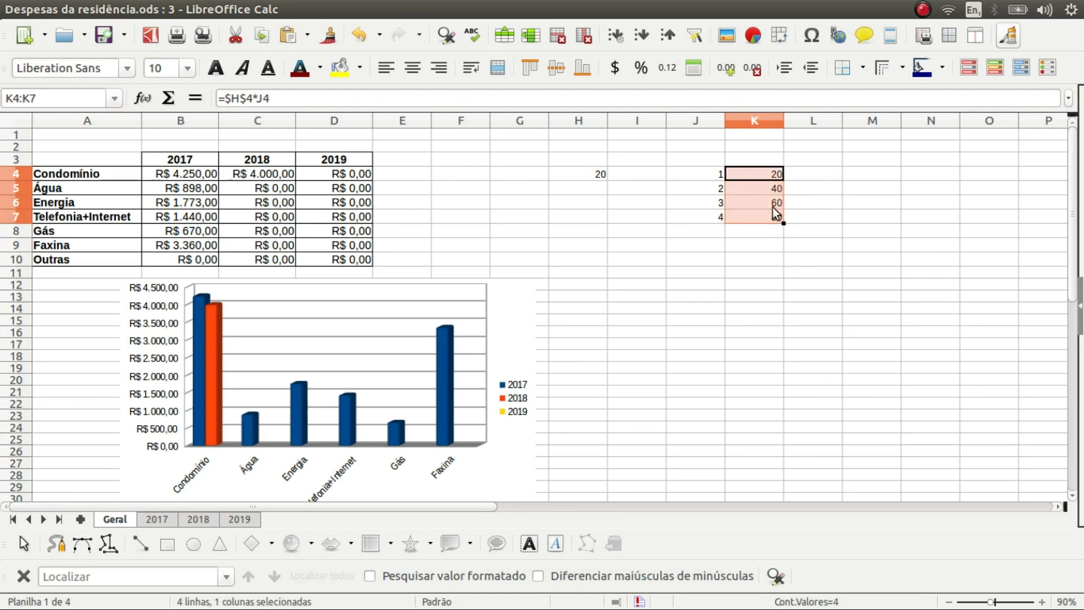
pyautogui.click(773, 205)
pyautogui.click(775, 190)
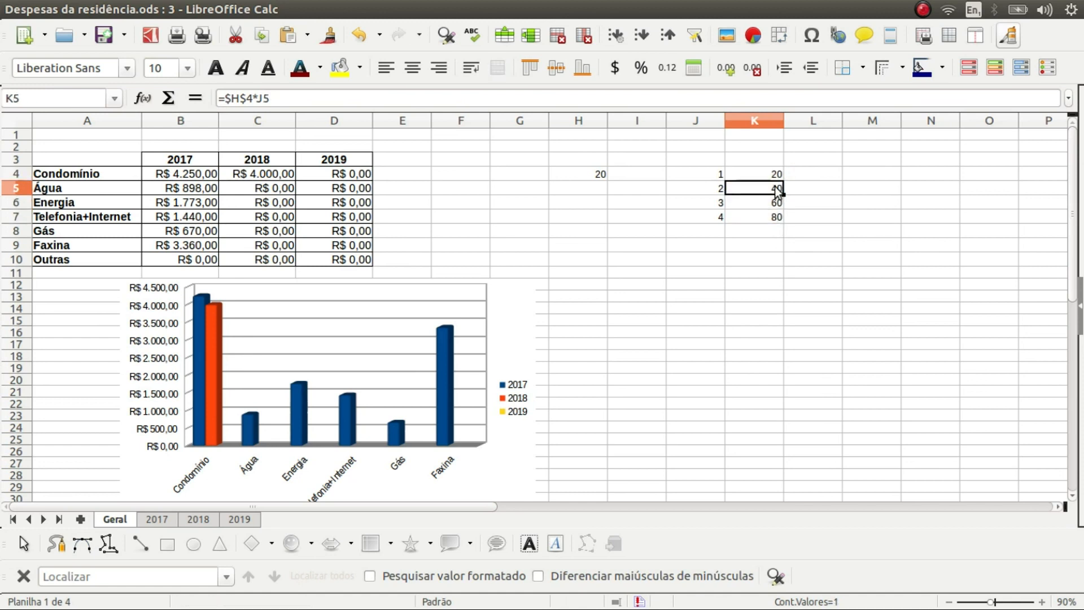
pyautogui.click(776, 171)
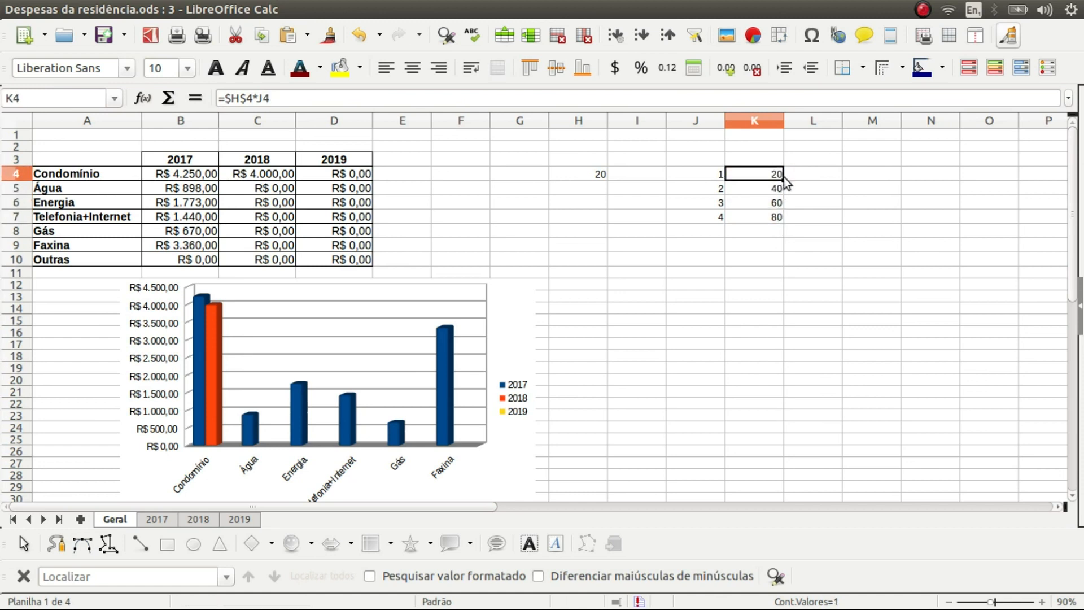
pyautogui.moveTo(784, 181); pyautogui.dragTo(846, 181)
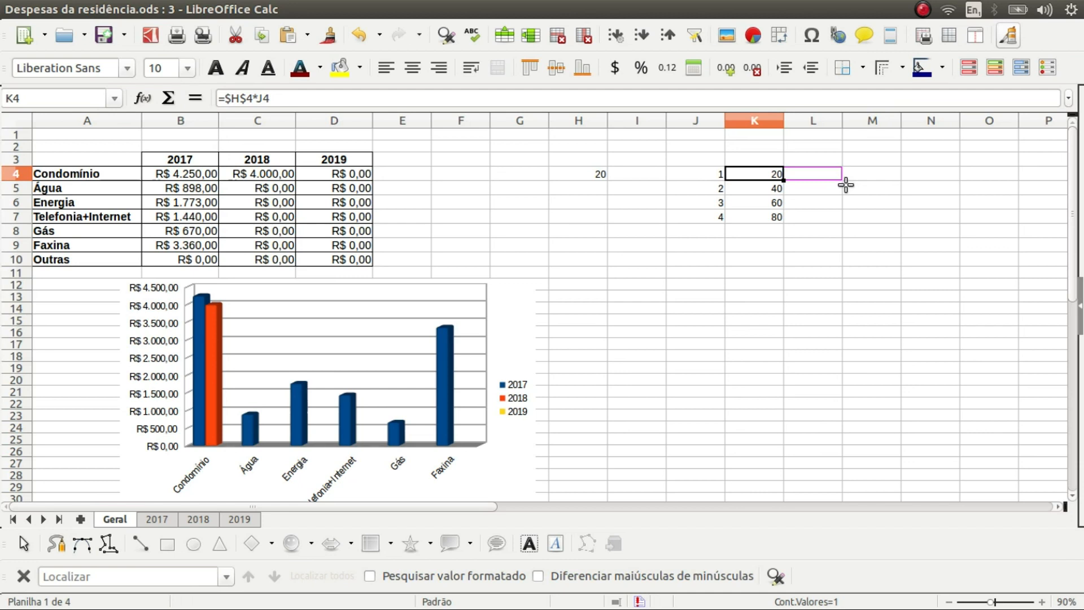
# Copy K4 across into L4 and confirm its formula =$H$4*K4 returns 400
pyautogui.moveTo(846, 184); pyautogui.dragTo(848, 186)
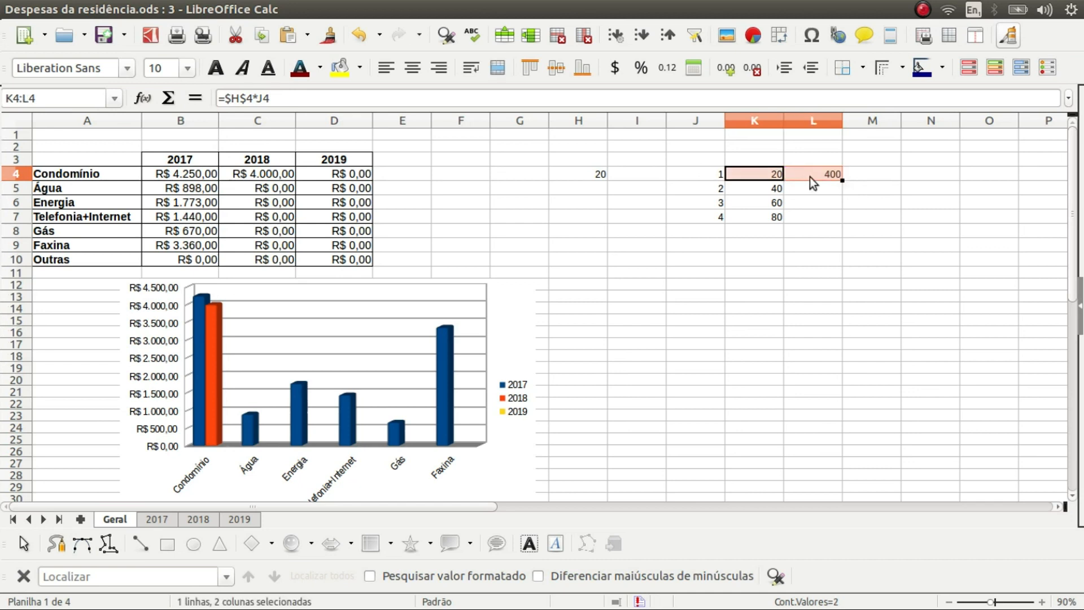
pyautogui.click(822, 177)
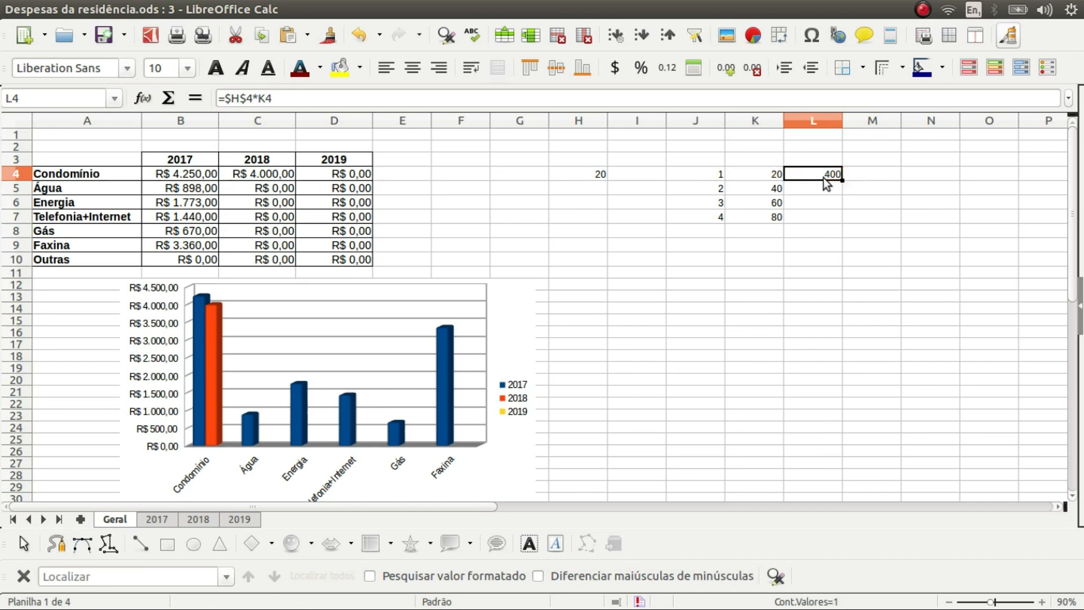
pyautogui.doubleClick(823, 178)
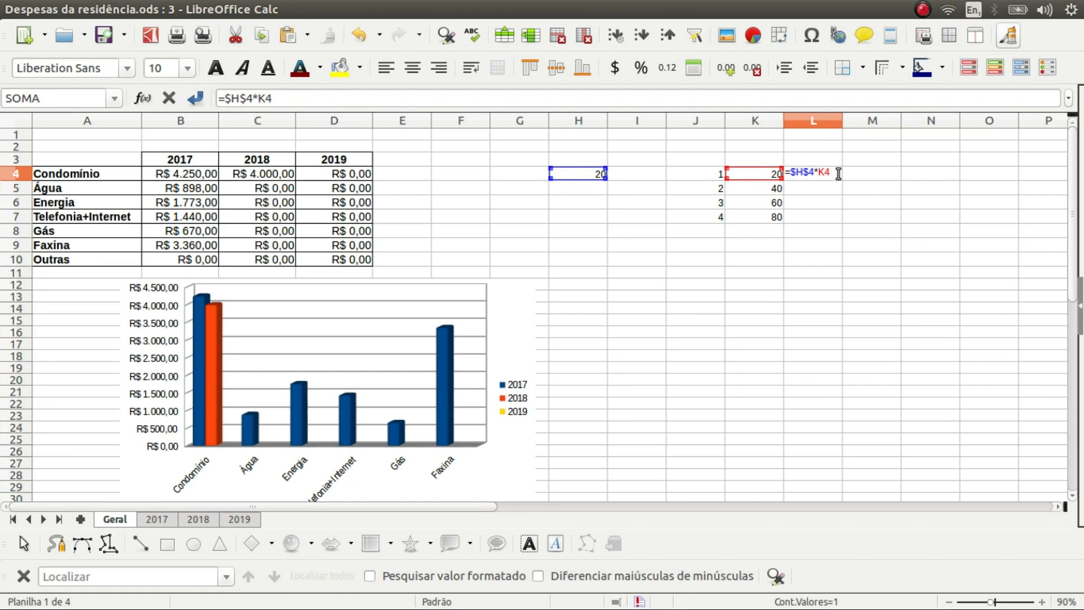
pyautogui.press('Return')
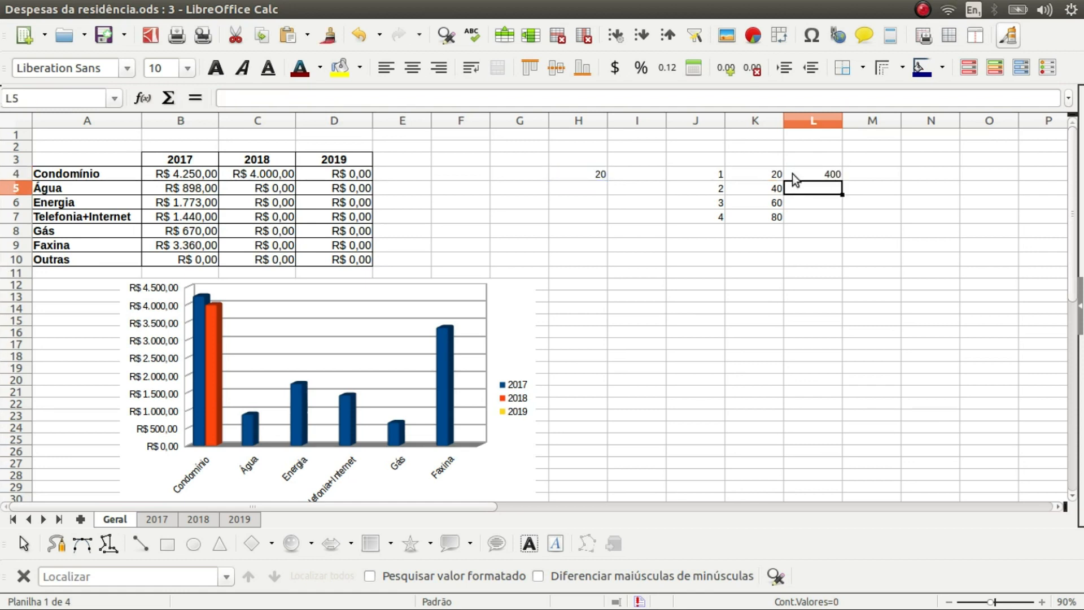